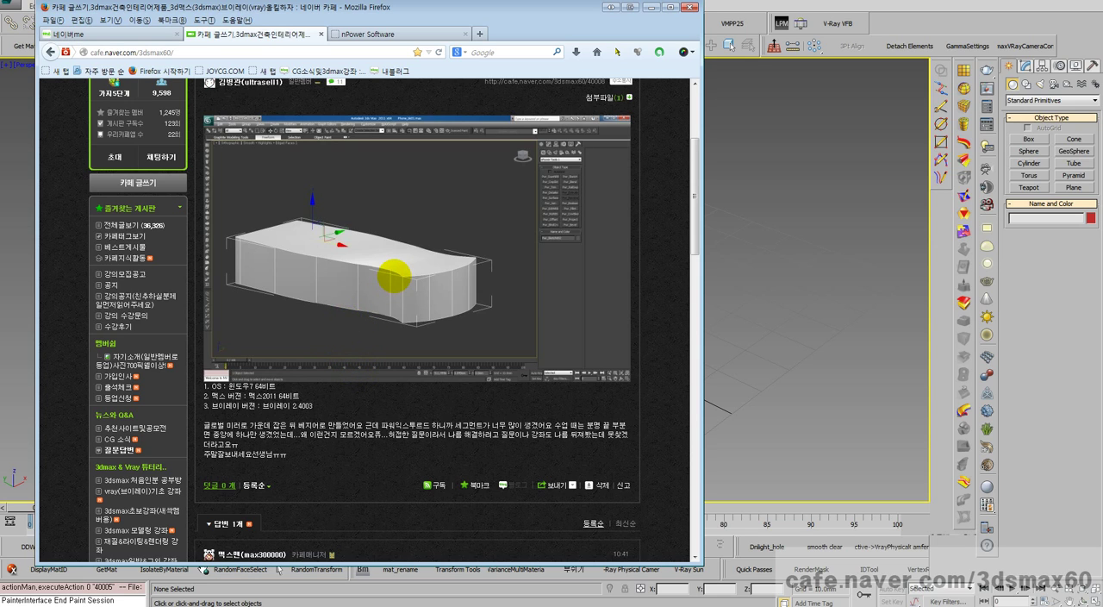
# Step: Examine the forum post about the mirrored solid's excess segments, moving the browser window off the modelling viewport
pyautogui.scroll(-2, 393, 276)
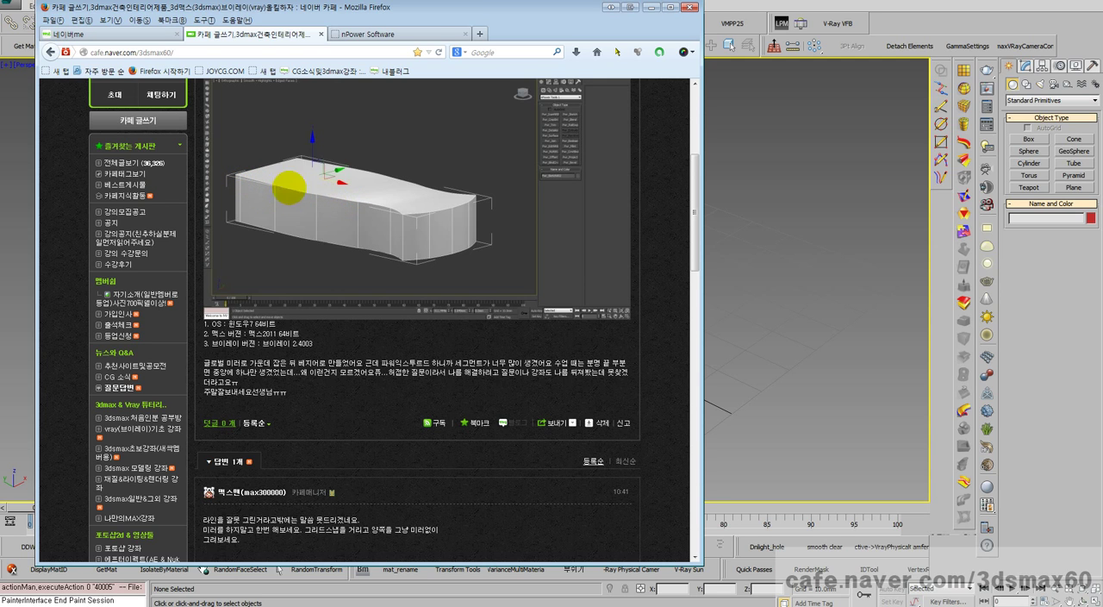
pyautogui.moveTo(470, 7); pyautogui.dragTo(0, 81)
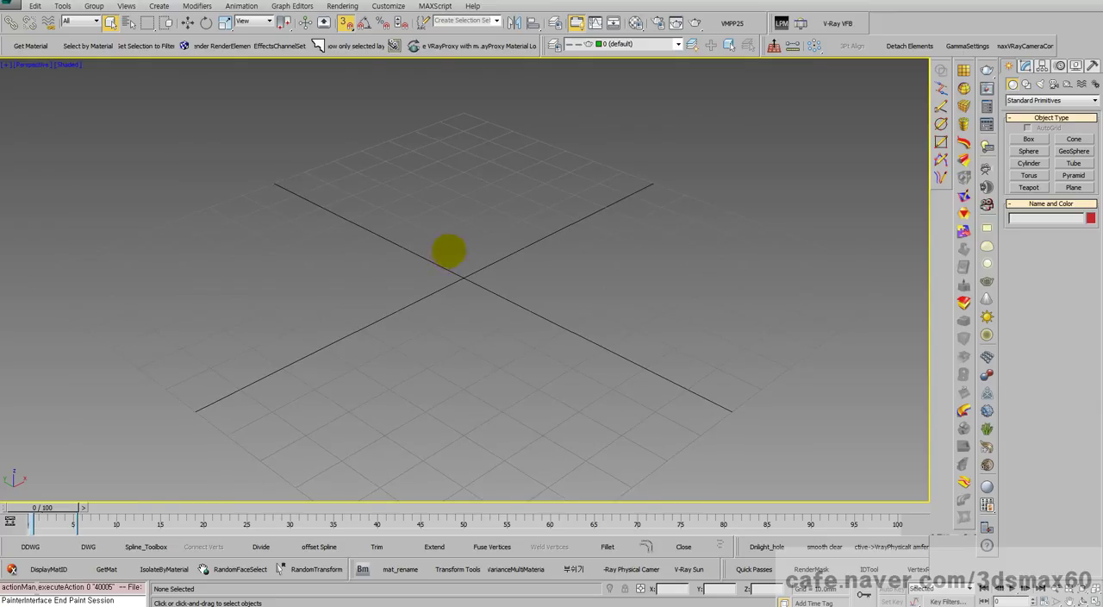
# Step: Switch to the Top view and enable Grid Lines snapping, checking the nPower NURBS/Sketch snaps before minimizing the settings
pyautogui.press('t')
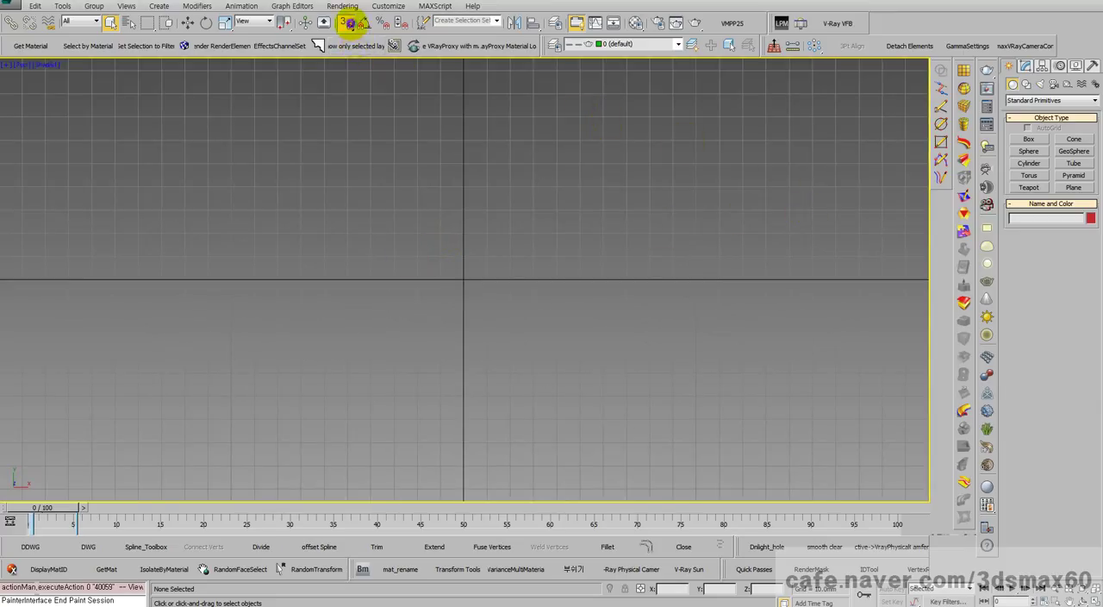
pyautogui.rightClick(350, 24)
pyautogui.click(244, 209)
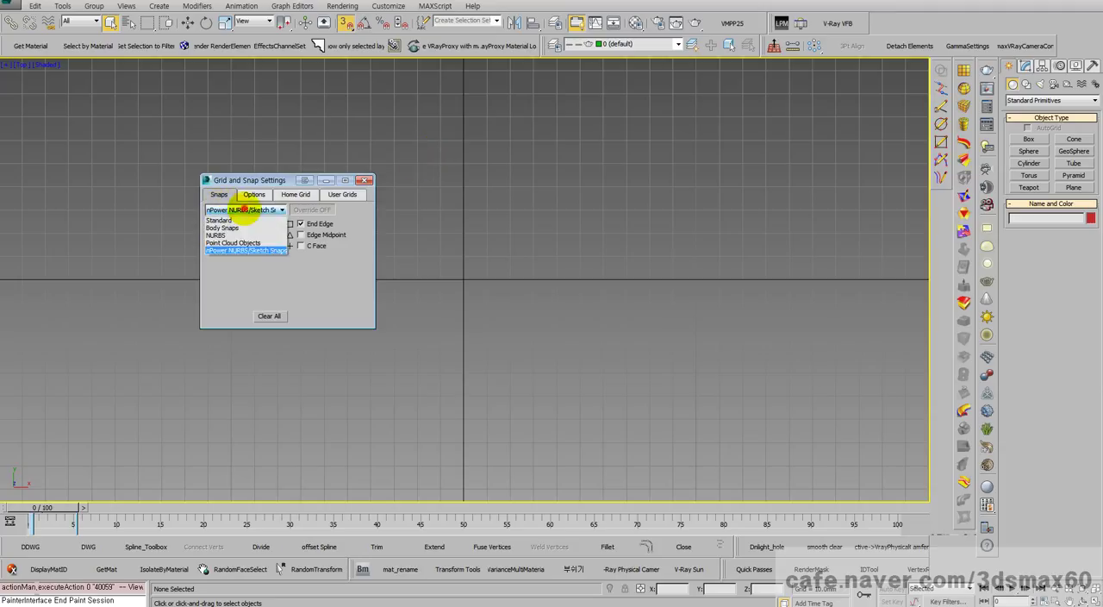
pyautogui.click(229, 221)
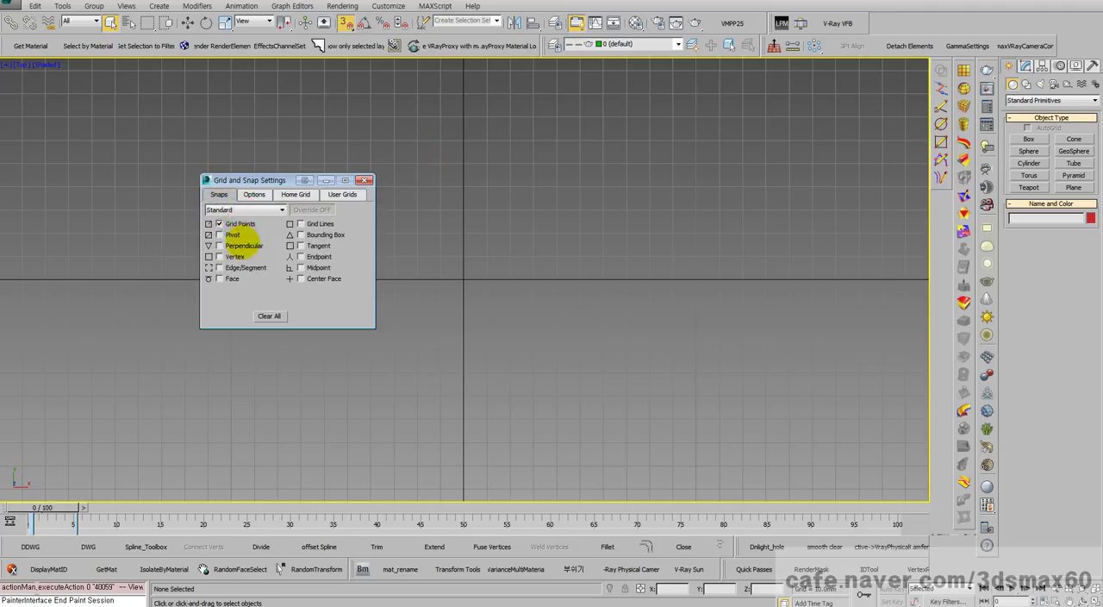
pyautogui.click(301, 223)
pyautogui.click(244, 209)
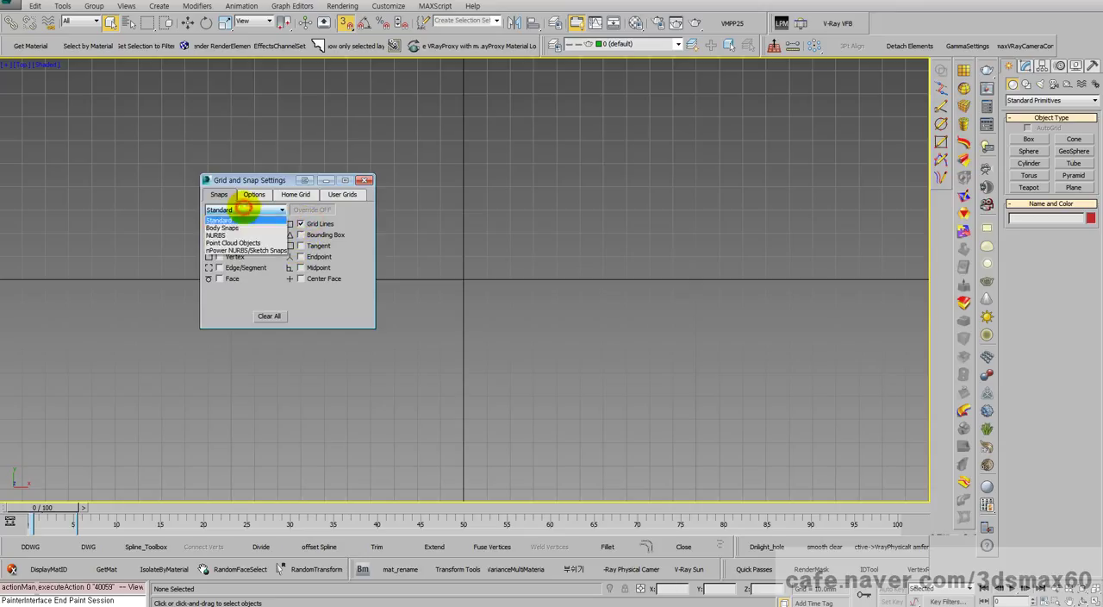
pyautogui.click(245, 250)
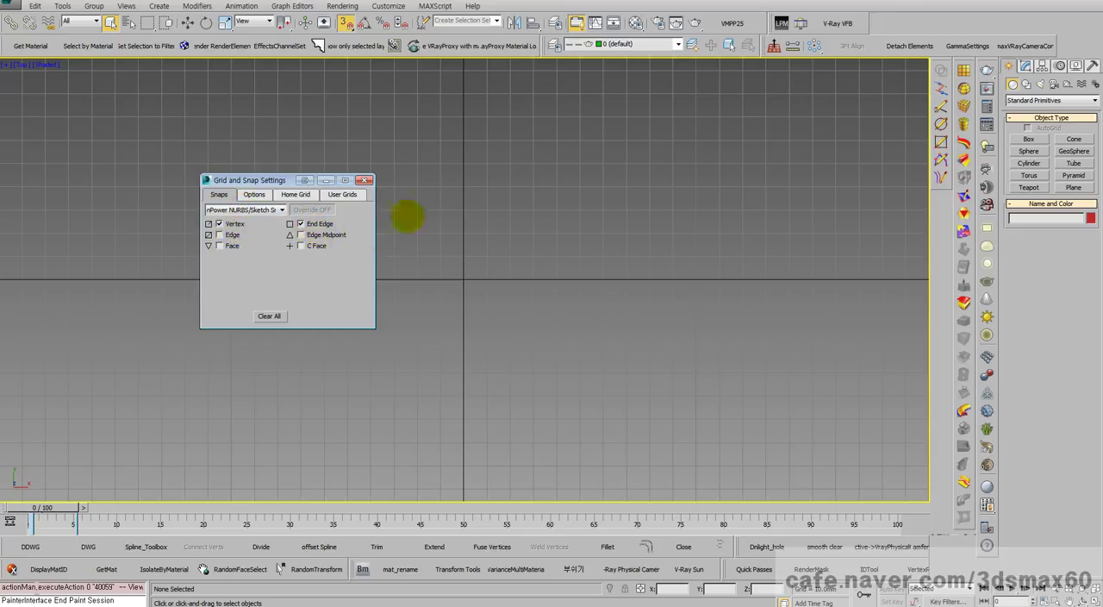
pyautogui.click(326, 180)
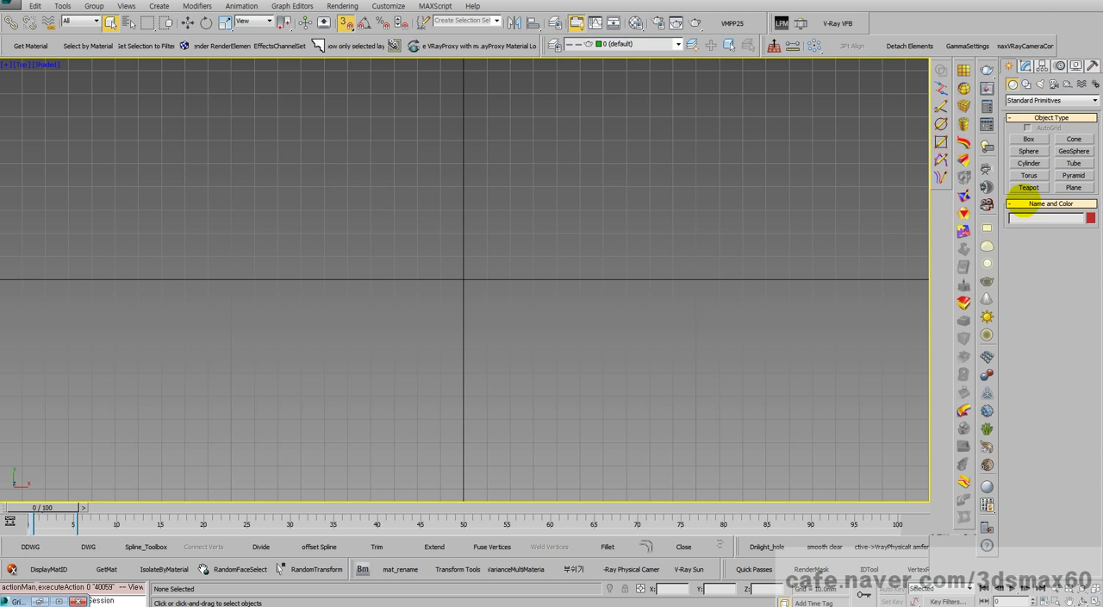
# Step: Start a Pwr_Sketch Line as a Global Mirror curve and draw the mirror axis from (160, 0) to (-160, 0)
pyautogui.click(942, 106)
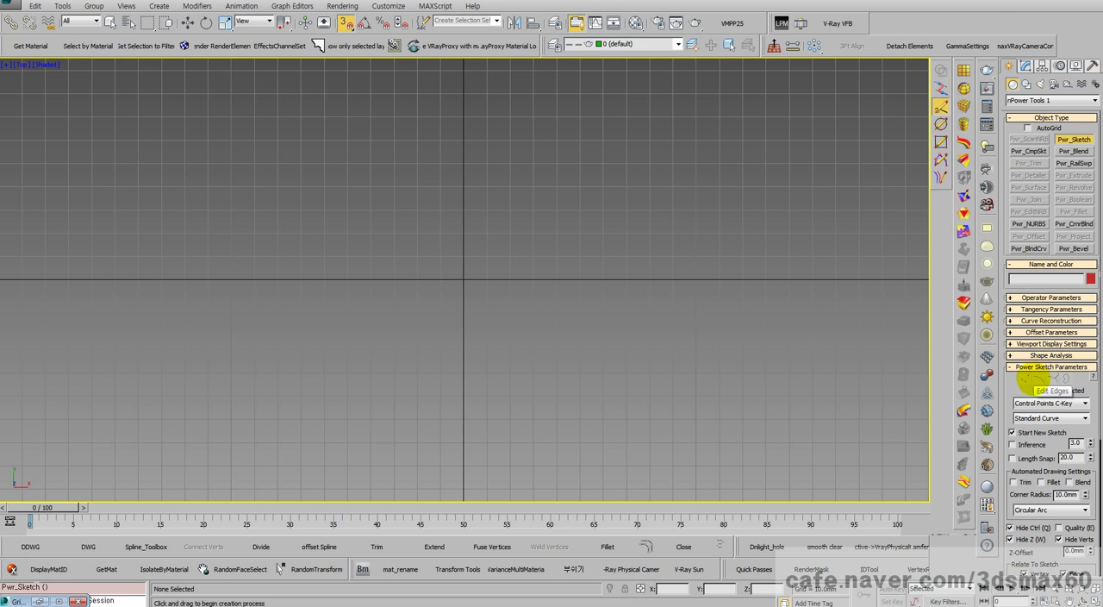
pyautogui.click(1032, 402)
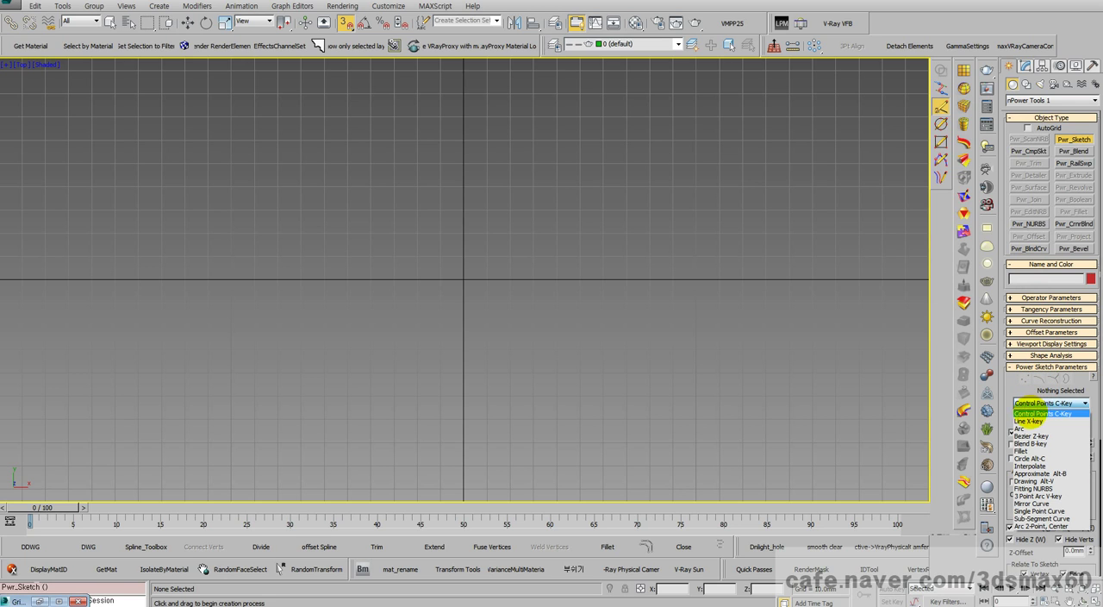
pyautogui.click(1028, 421)
pyautogui.click(1041, 418)
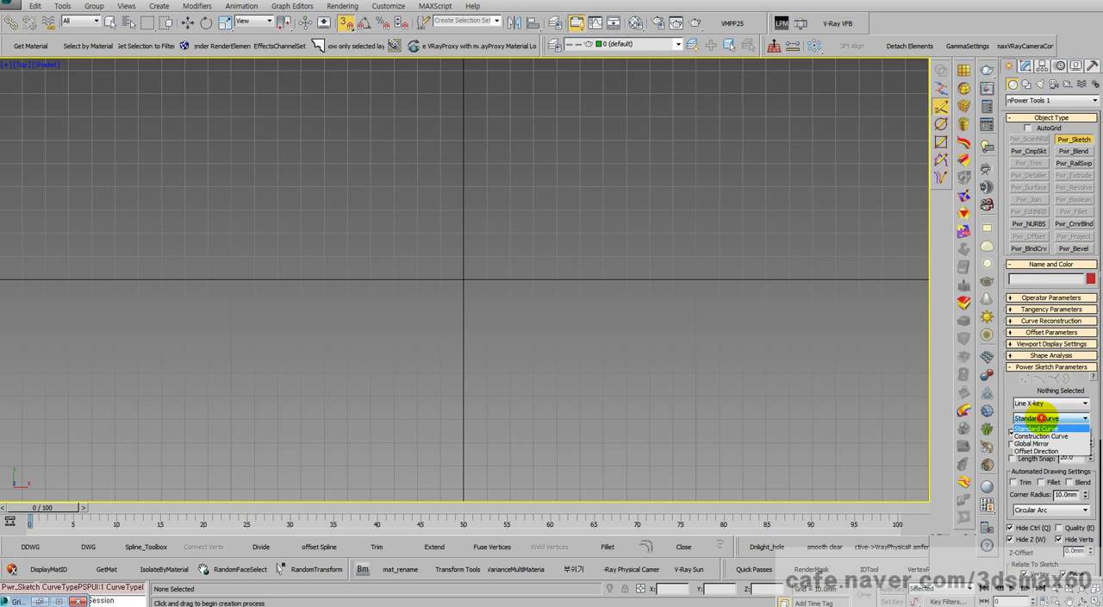
pyautogui.click(1034, 443)
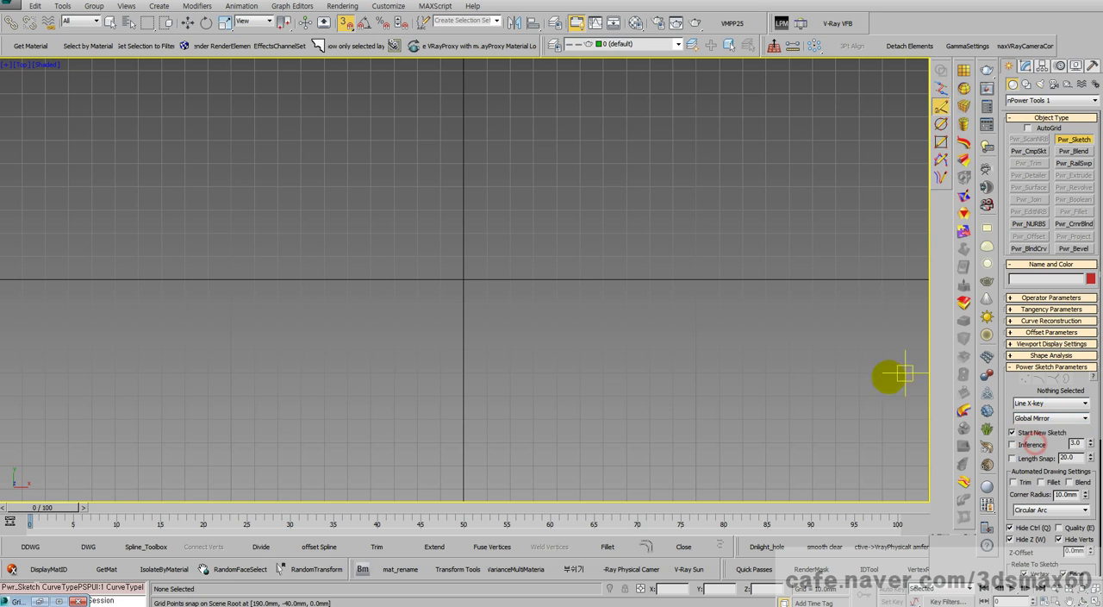
pyautogui.click(838, 281)
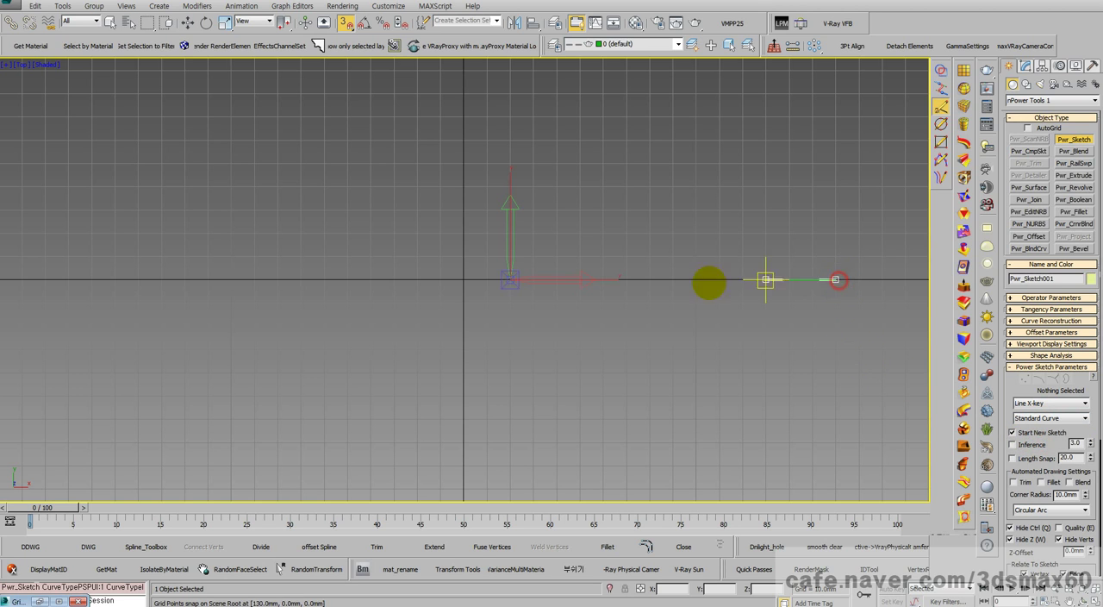
pyautogui.click(92, 278)
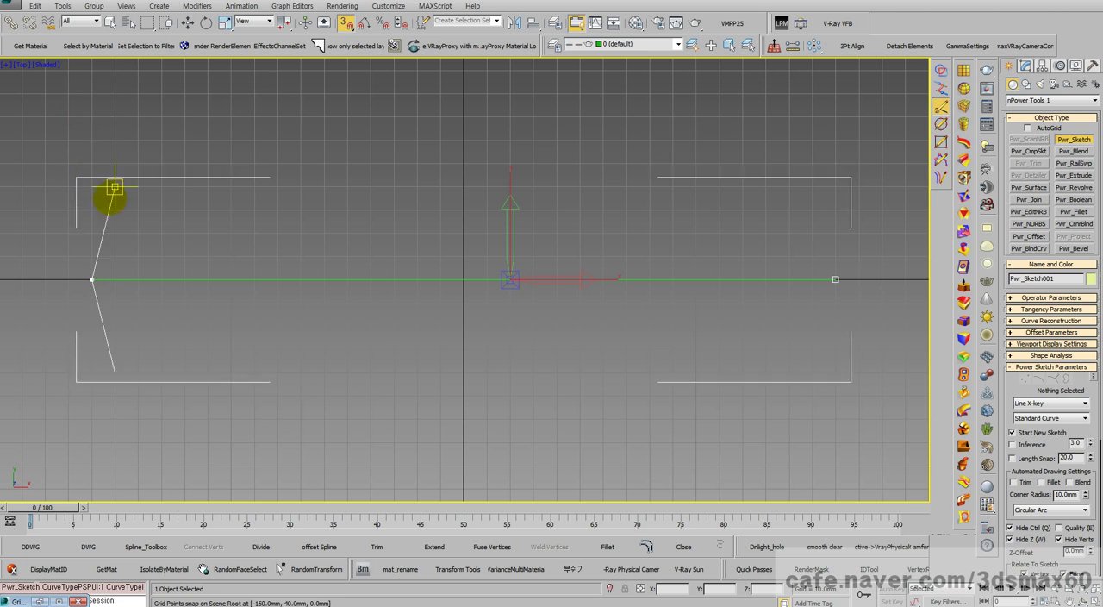
# Step: Start a Control Points curve at the axis's -160 mm end, through (-160, 40), (-130, 50), (20, 60), (40, 40) and (70, 40)
pyautogui.click(1053, 404)
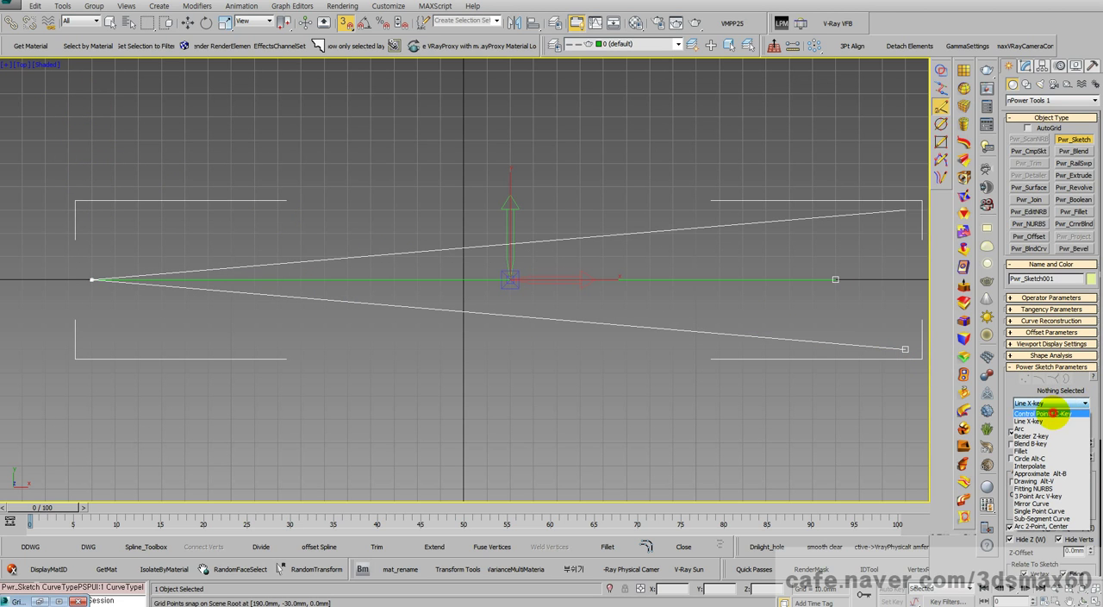
pyautogui.click(1045, 412)
pyautogui.click(69, 210)
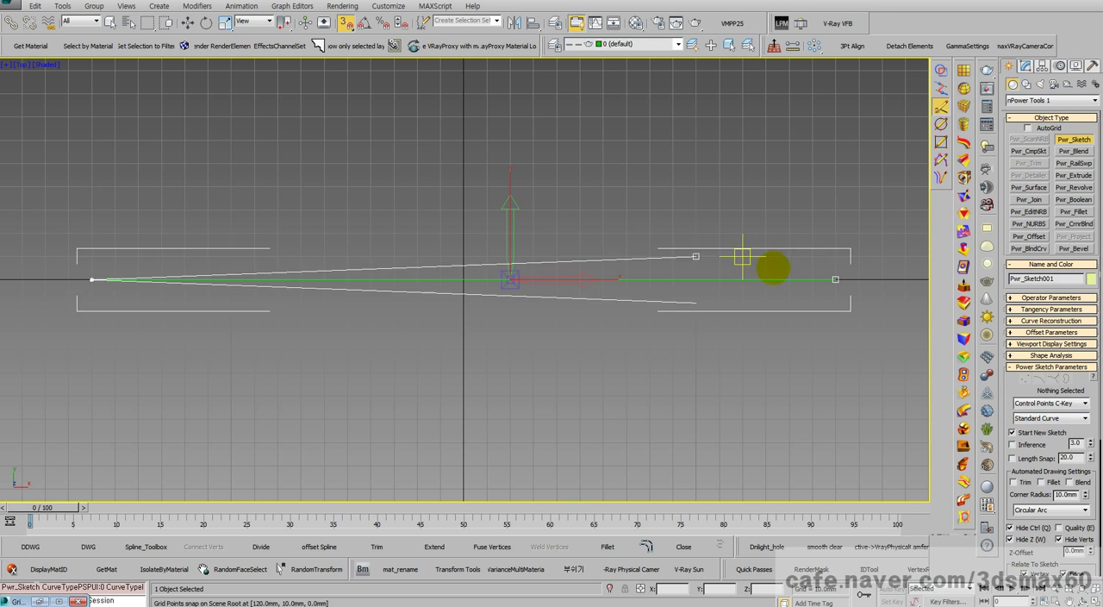
pyautogui.click(92, 187)
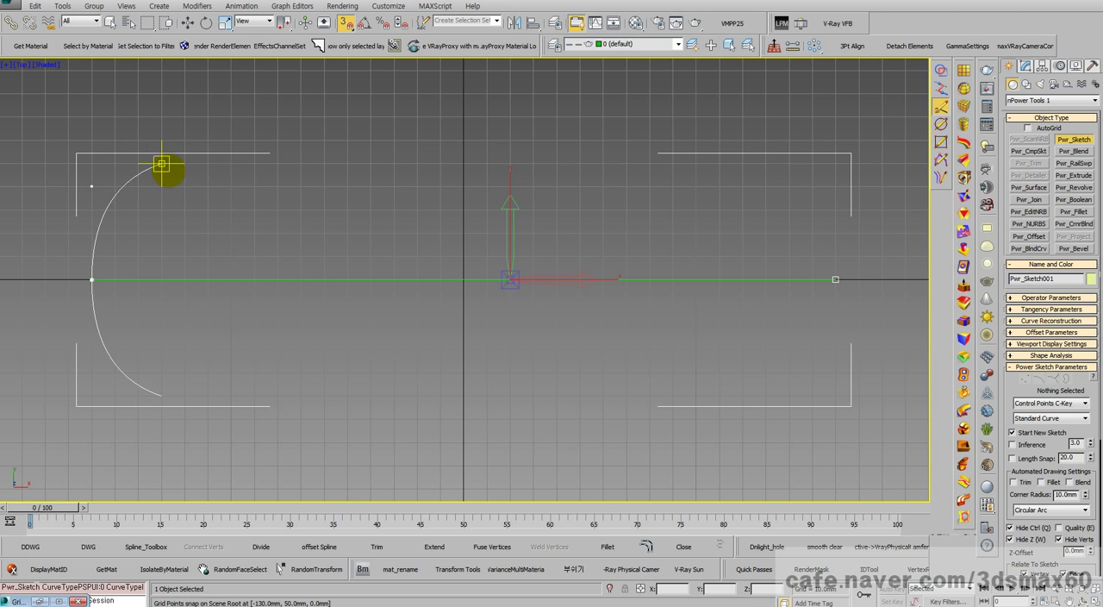
pyautogui.click(162, 164)
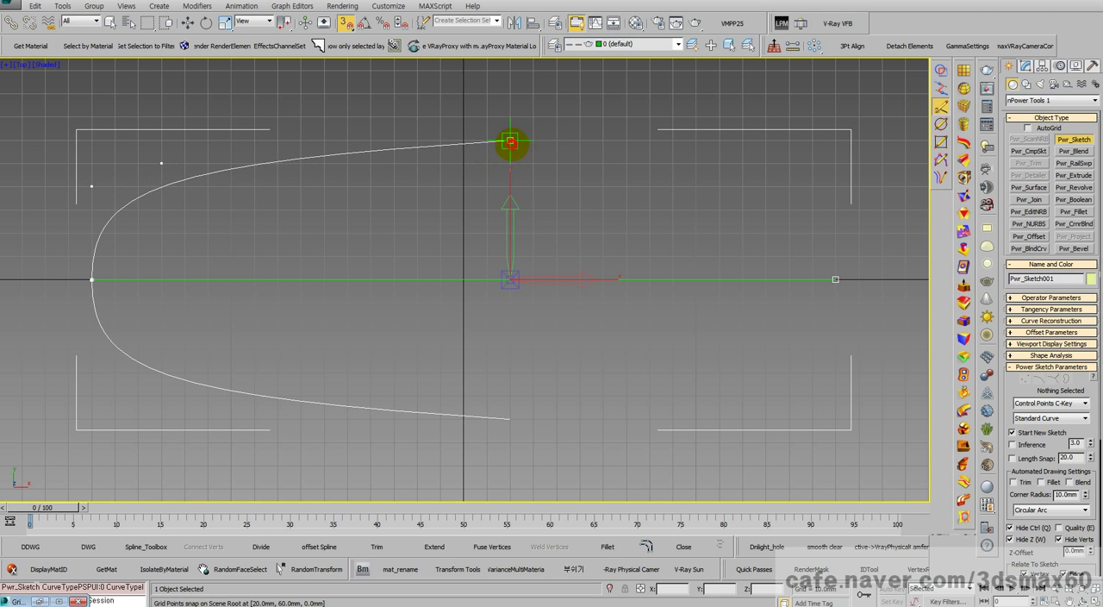
pyautogui.click(509, 141)
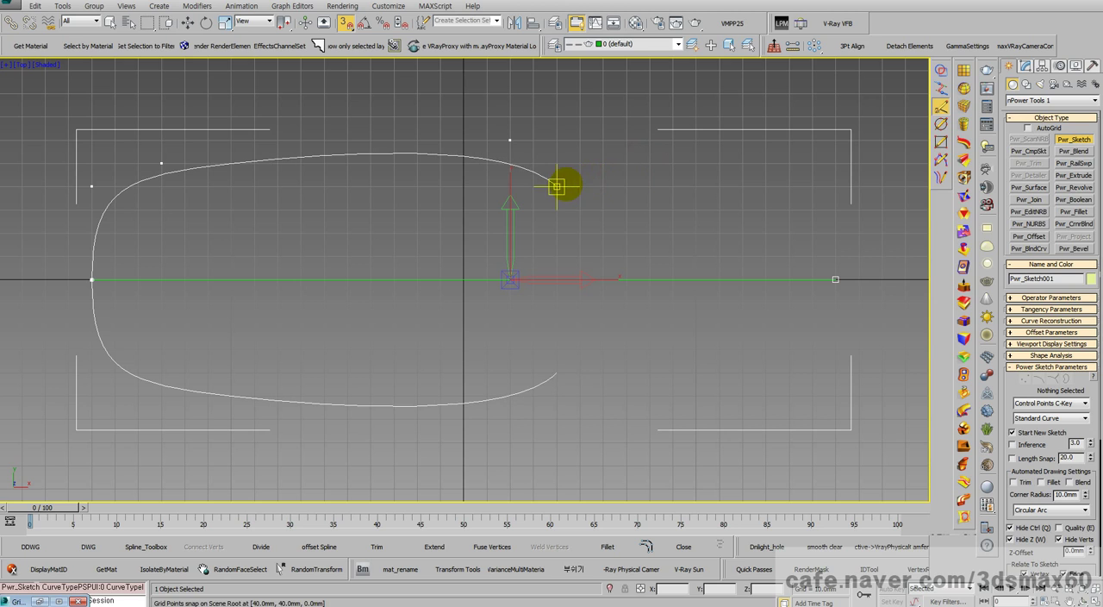
pyautogui.click(557, 186)
pyautogui.click(626, 187)
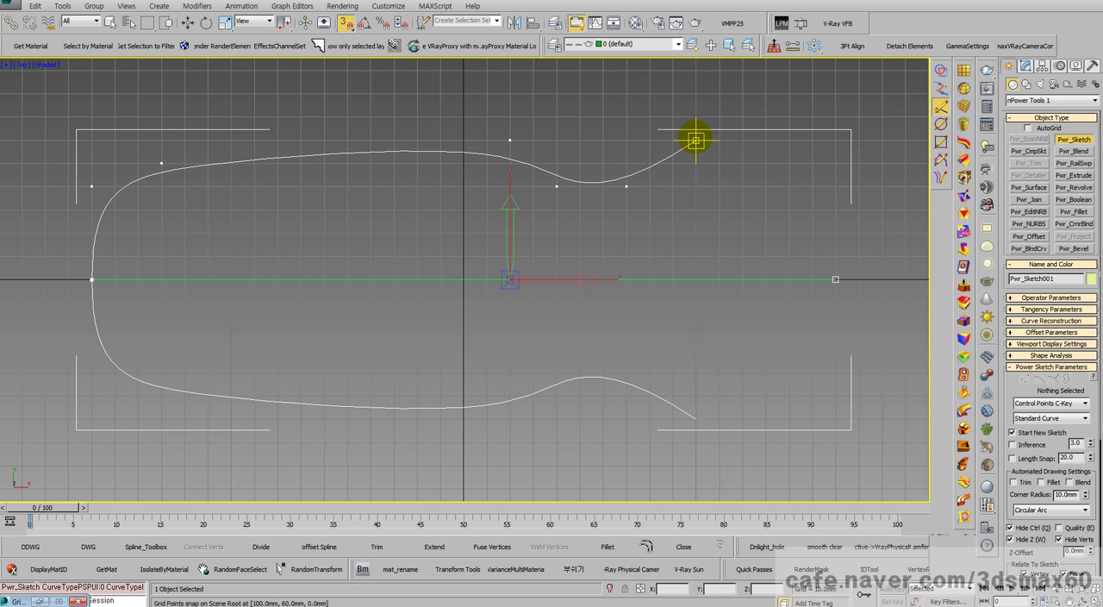
# Step: Set the curve type to Line, undo the trial end points and place the control-point curve's end at (130, 60)
pyautogui.click(696, 139)
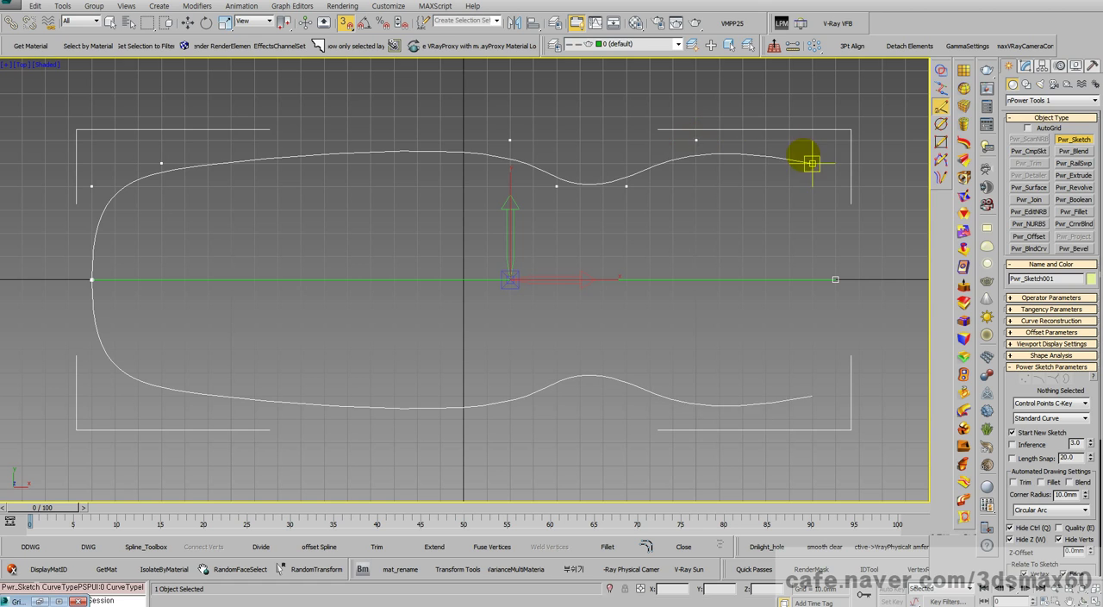
pyautogui.click(905, 279)
pyautogui.click(1027, 403)
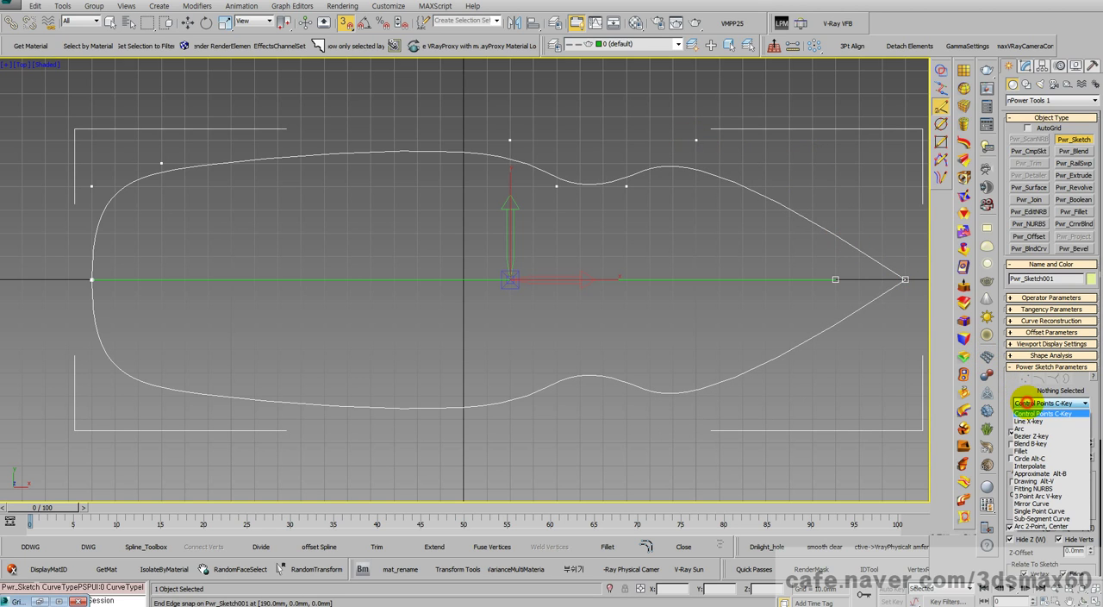
pyautogui.click(1024, 421)
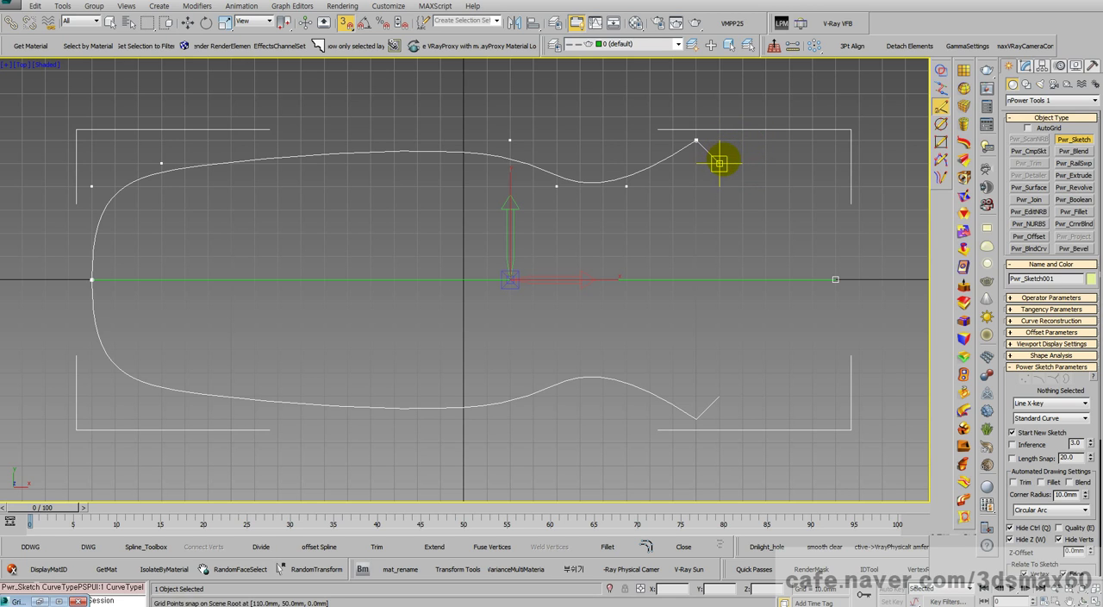
pyautogui.press('BackSpace')
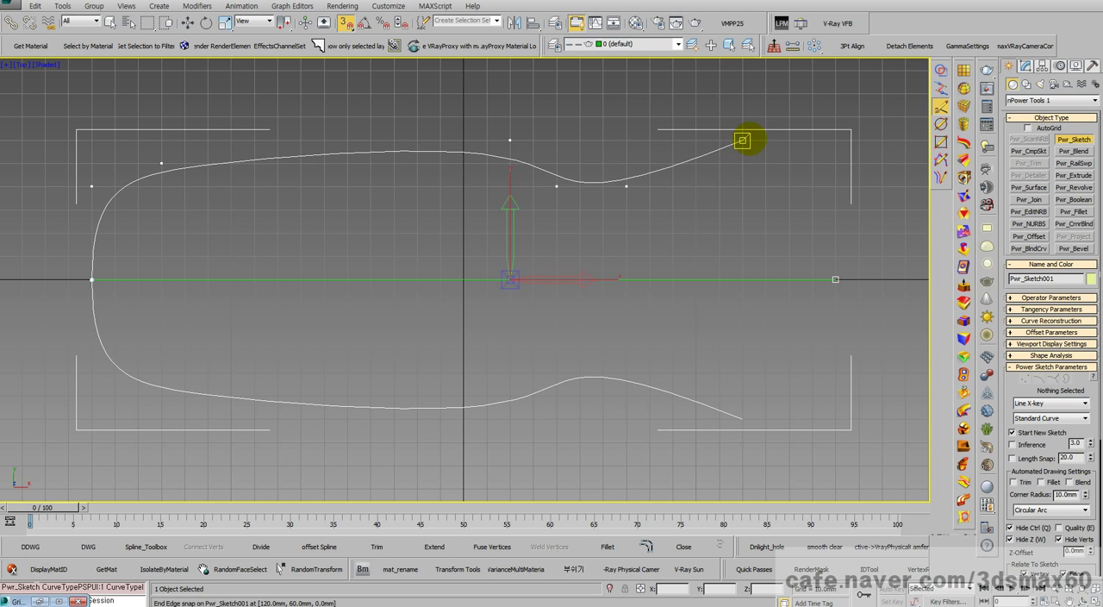
pyautogui.click(742, 140)
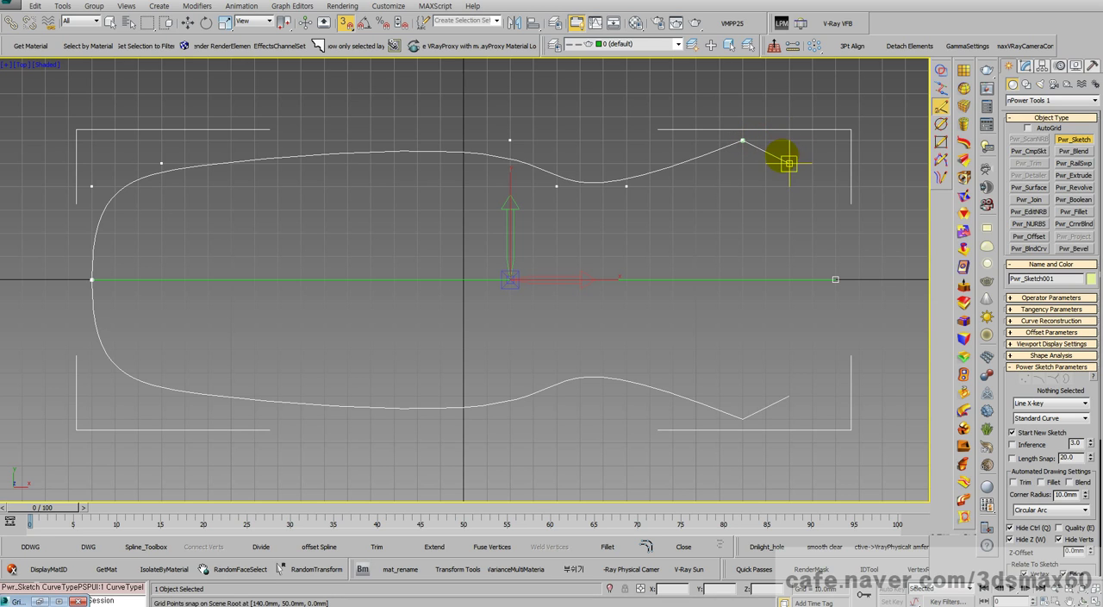
pyautogui.press('BackSpace')
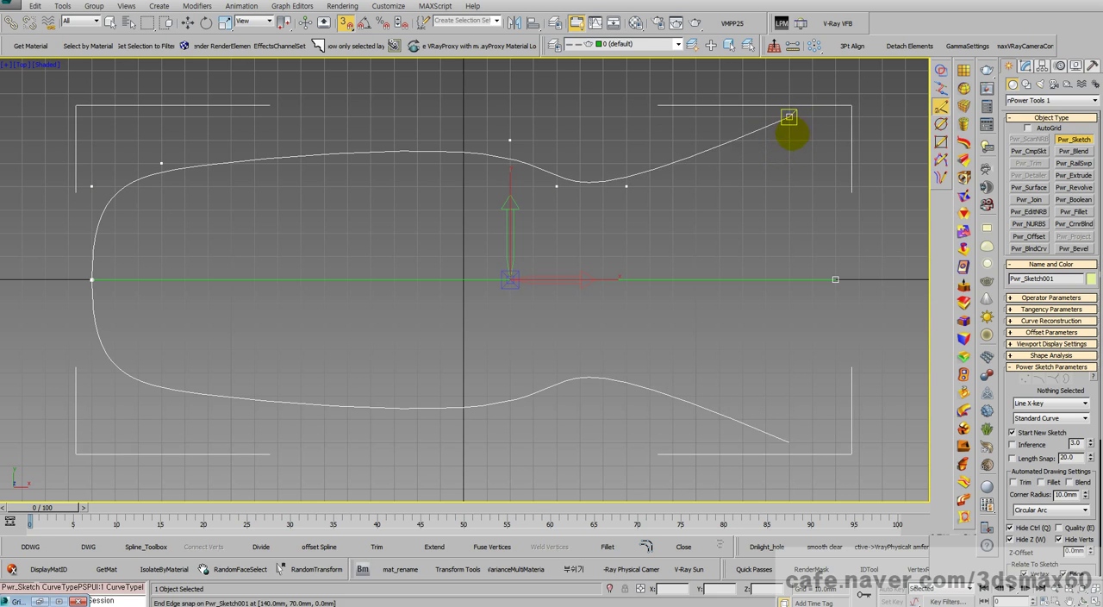
pyautogui.click(765, 140)
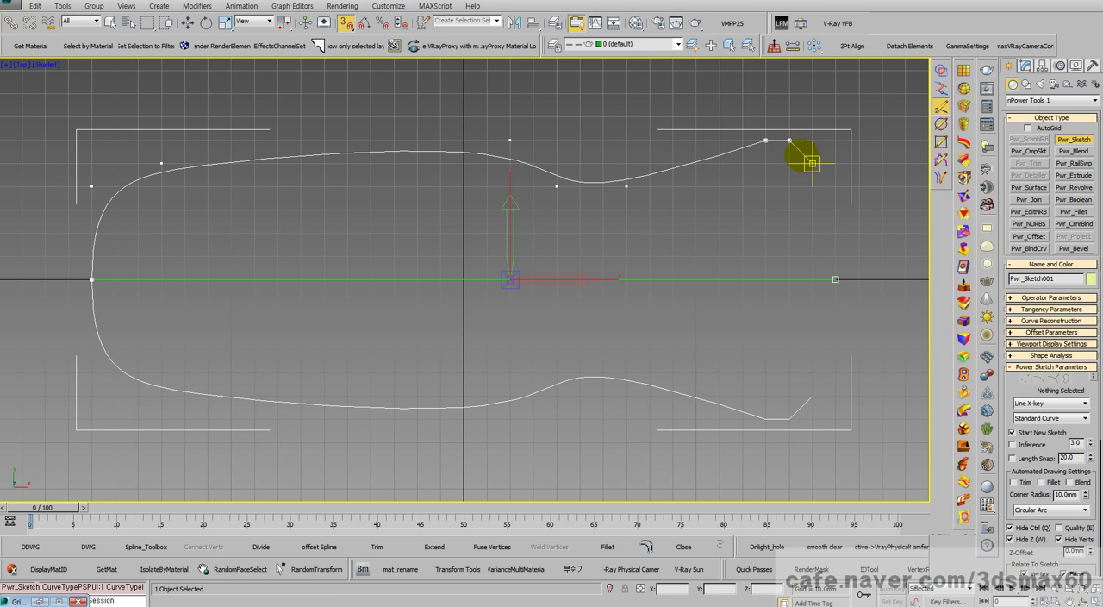
# Step: Draw a Line segment from (130, 60) to (150, 50) and switch the curve type to Control Points
pyautogui.scroll(10, 766, 140)
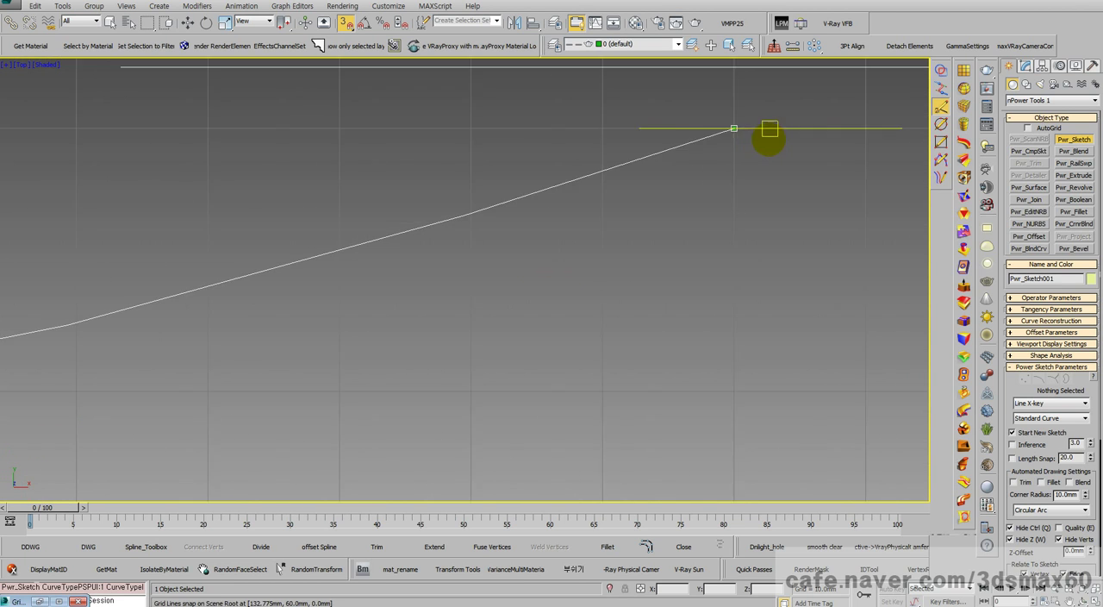
pyautogui.scroll(-10, 676, 121)
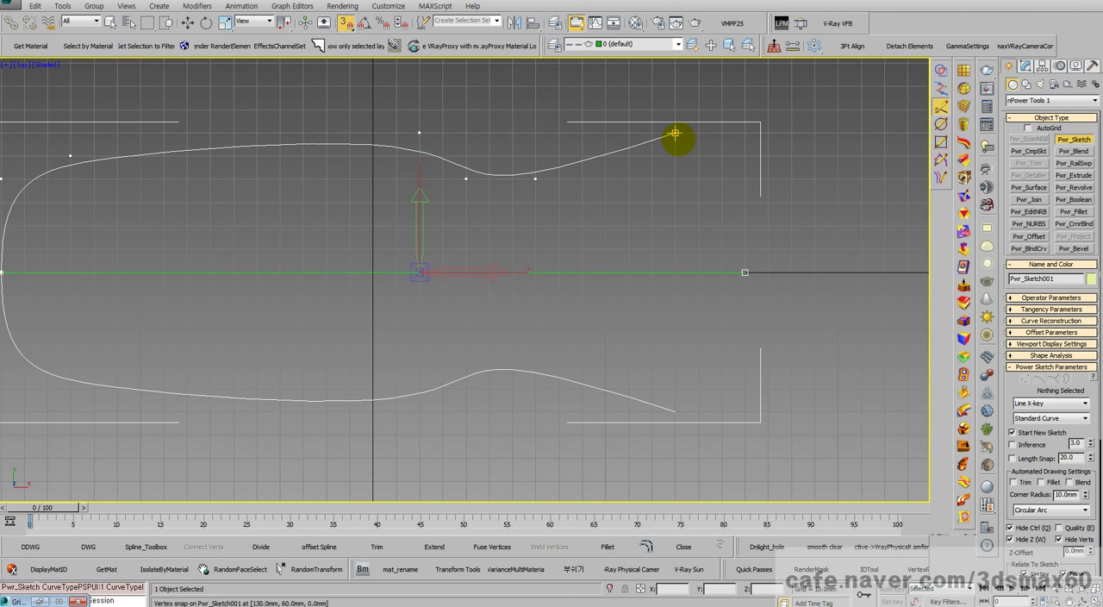
pyautogui.scroll(5, 677, 136)
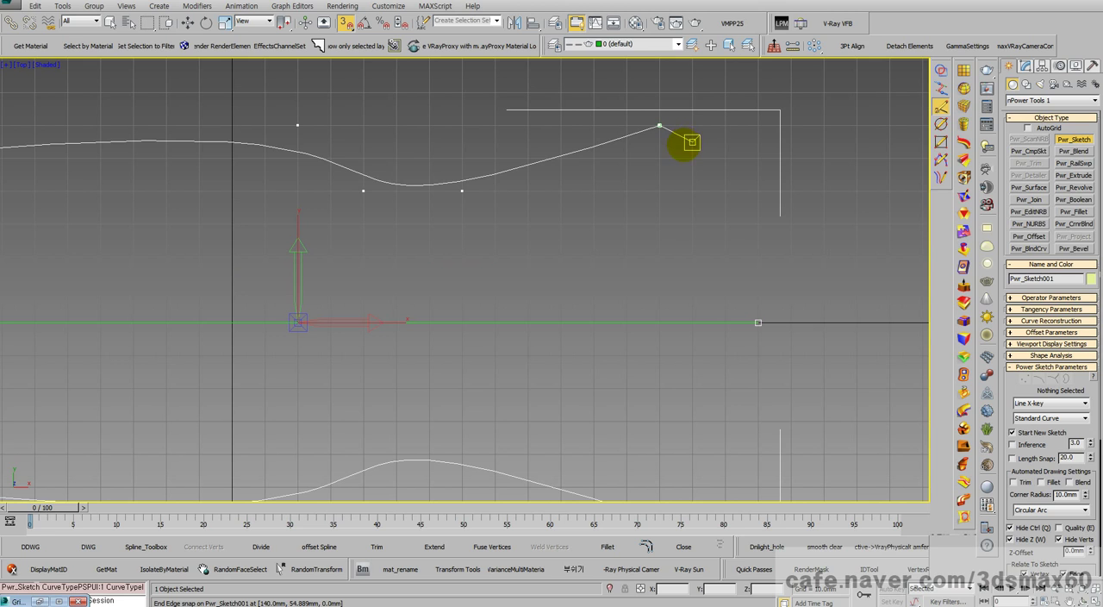
pyautogui.click(661, 126)
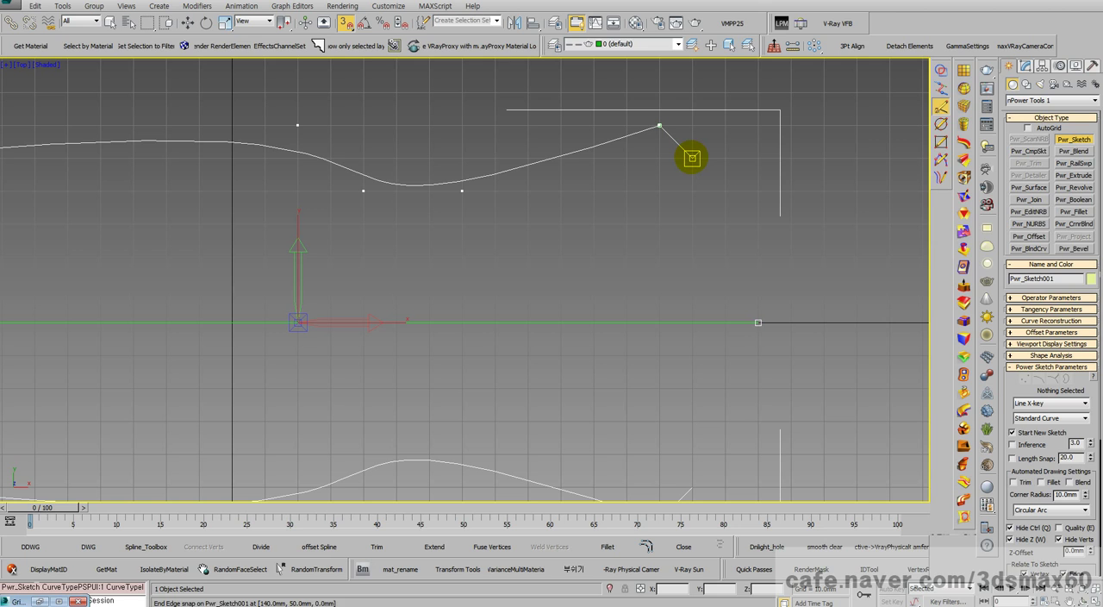
pyautogui.click(1024, 402)
pyautogui.click(1030, 413)
pyautogui.click(725, 159)
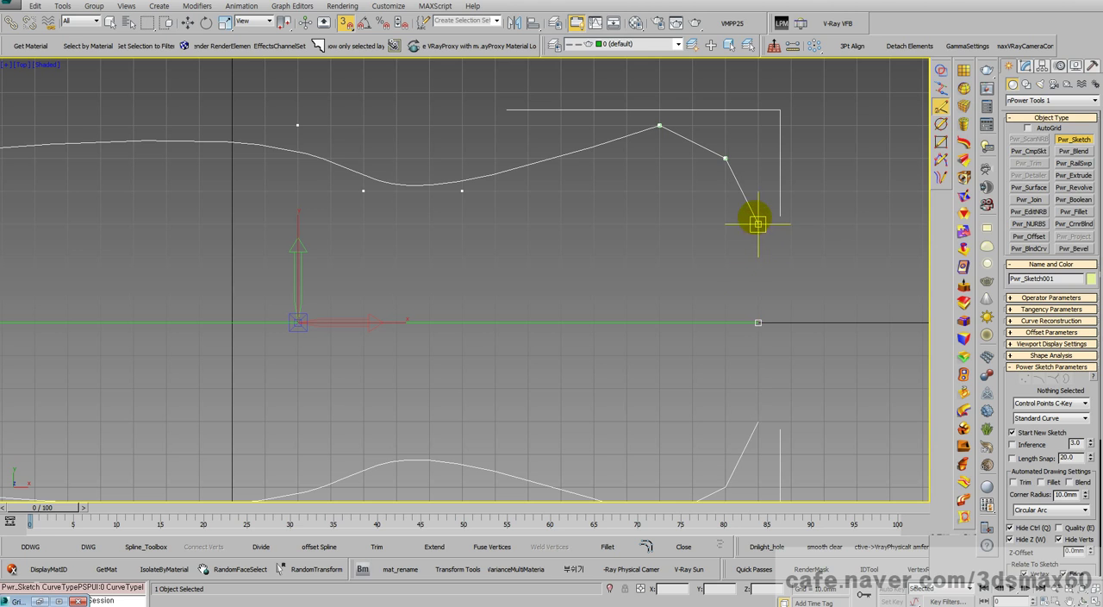
# Step: Draw a Control Points curve from (150, 50) through (160, 40) to the mirror axis's end at (160, 0) and finish the sketch
pyautogui.click(758, 190)
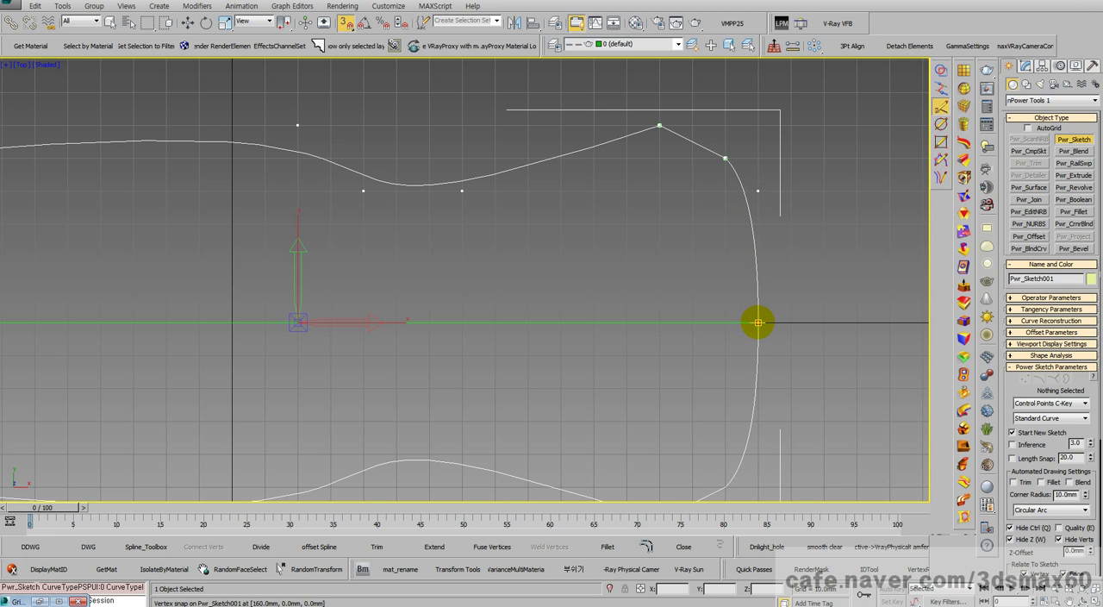
pyautogui.click(758, 323)
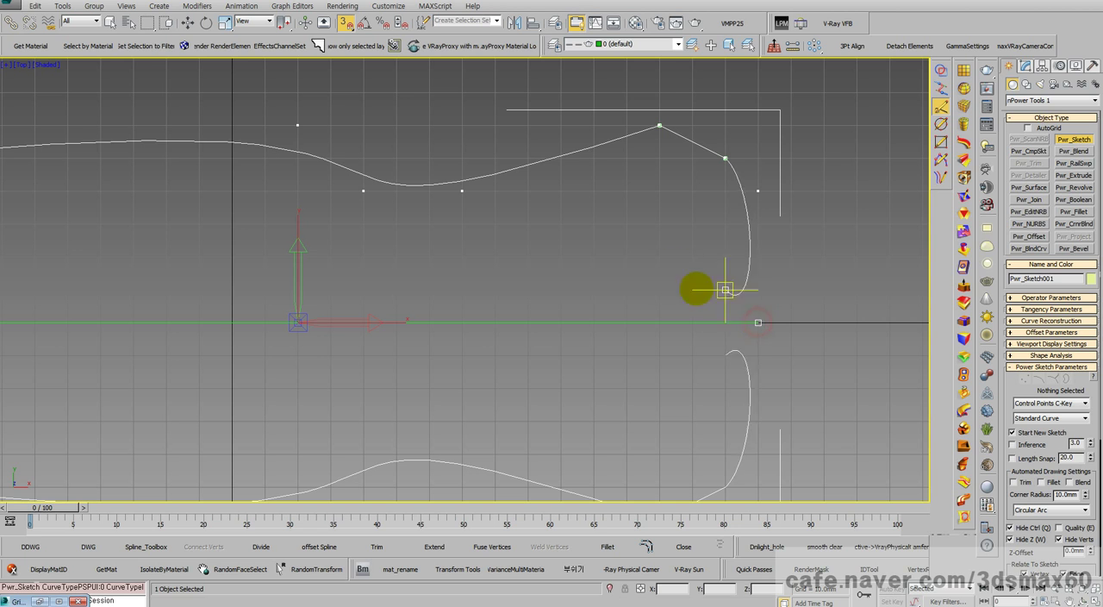
pyautogui.rightClick(687, 226)
pyautogui.scroll(-4, 696, 180)
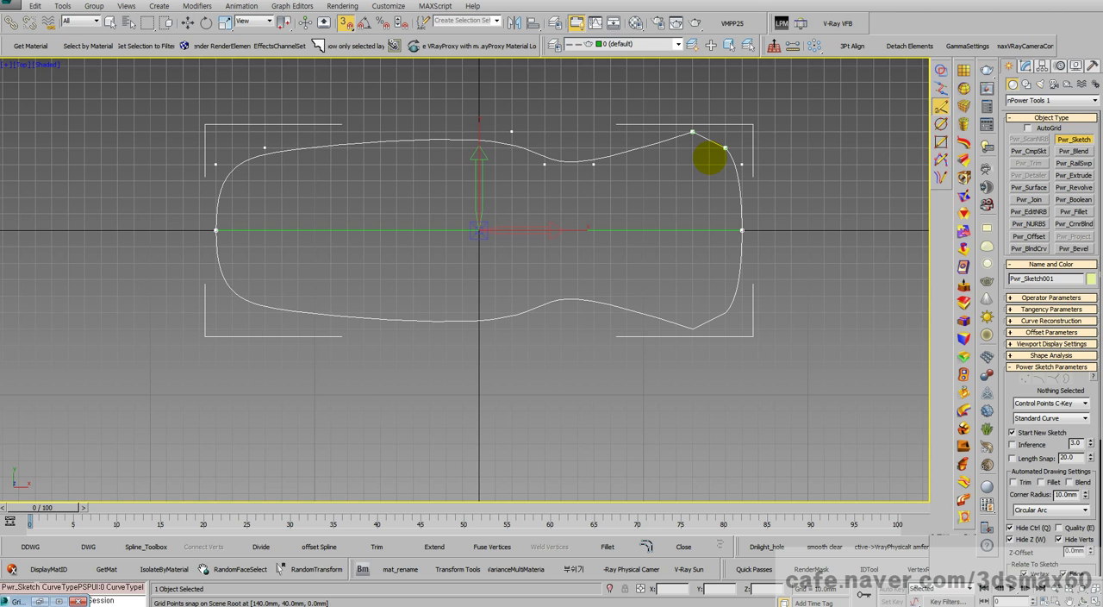
# Step: Switch to the Perspective view and Power Extrude the closed outline with a distance of -39 mm
pyautogui.hotkey('ctrl', 'r')
pyautogui.moveTo(494, 305)
pyautogui.mouseDown()
pyautogui.moveTo(472, 217)
pyautogui.moveTo(429, 256)
pyautogui.moveTo(523, 343)
pyautogui.moveTo(509, 337)
pyautogui.mouseUp()
pyautogui.press('p')
pyautogui.rightClick(509, 337)
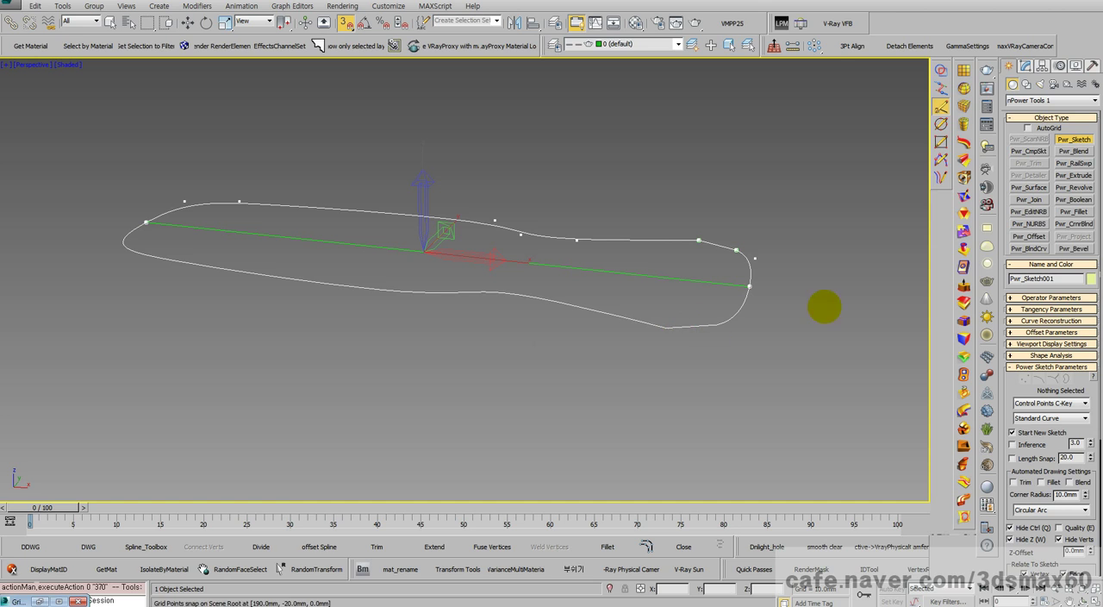
pyautogui.click(962, 286)
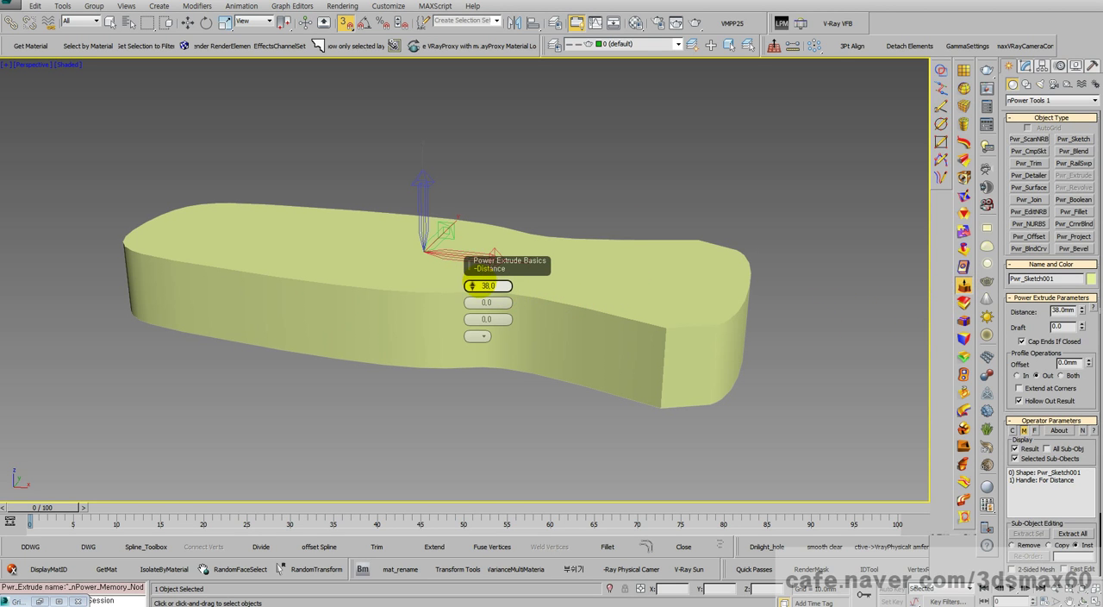
pyautogui.moveTo(472, 286); pyautogui.dragTo(487, 372)
pyautogui.moveTo(581, 322); pyautogui.dragTo(599, 392, button='middle')
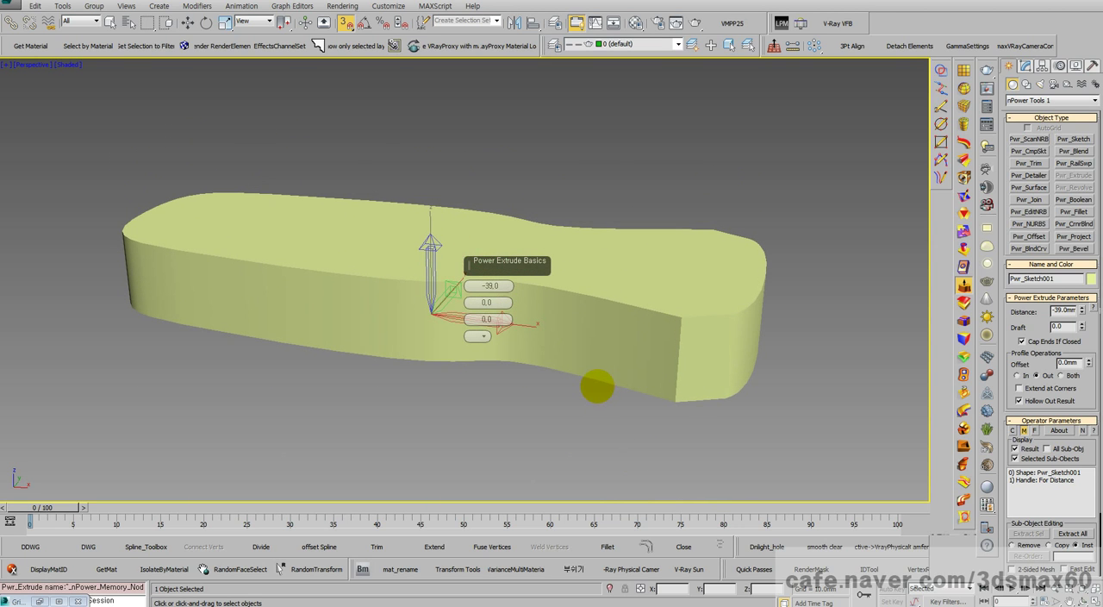
# Step: Turn on edged-faces display and inspect the vertical edges at the extrusion's sharp-cornered end
pyautogui.press('F4')
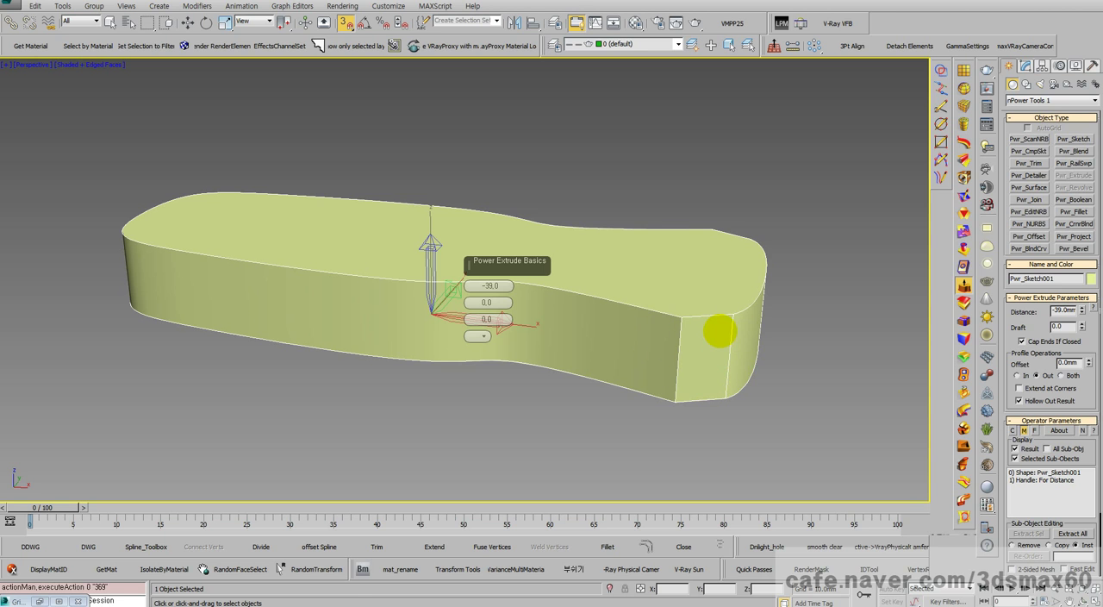
pyautogui.hotkey('ctrl', 'r')
pyautogui.moveTo(571, 324); pyautogui.dragTo(561, 233)
pyautogui.rightClick(562, 234)
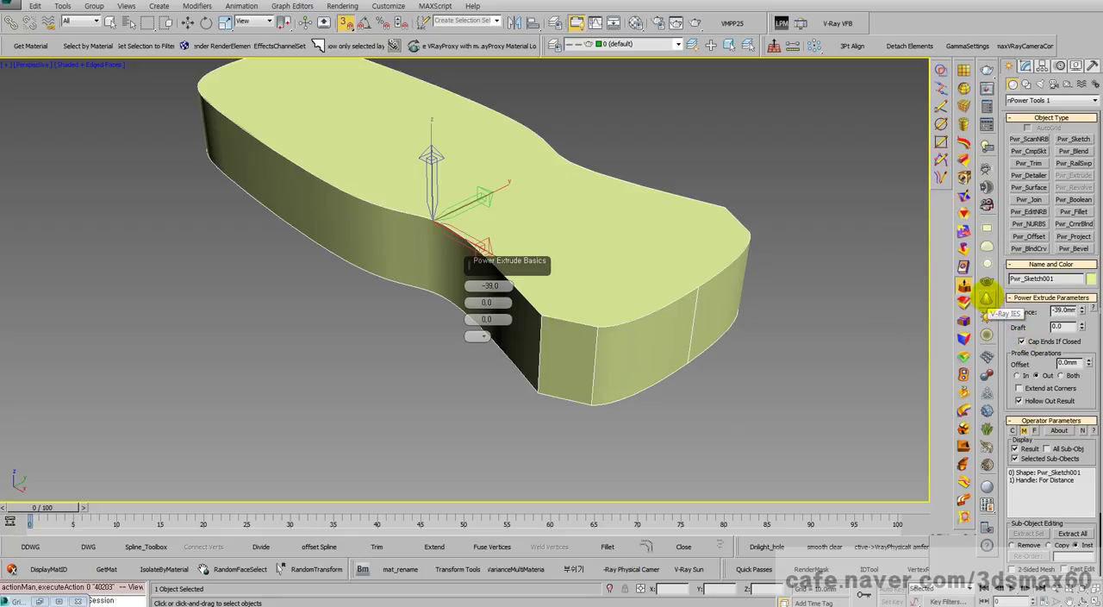
# Step: Apply a Power Fillet to the extrusion and select all edges around its top face
pyautogui.click(963, 321)
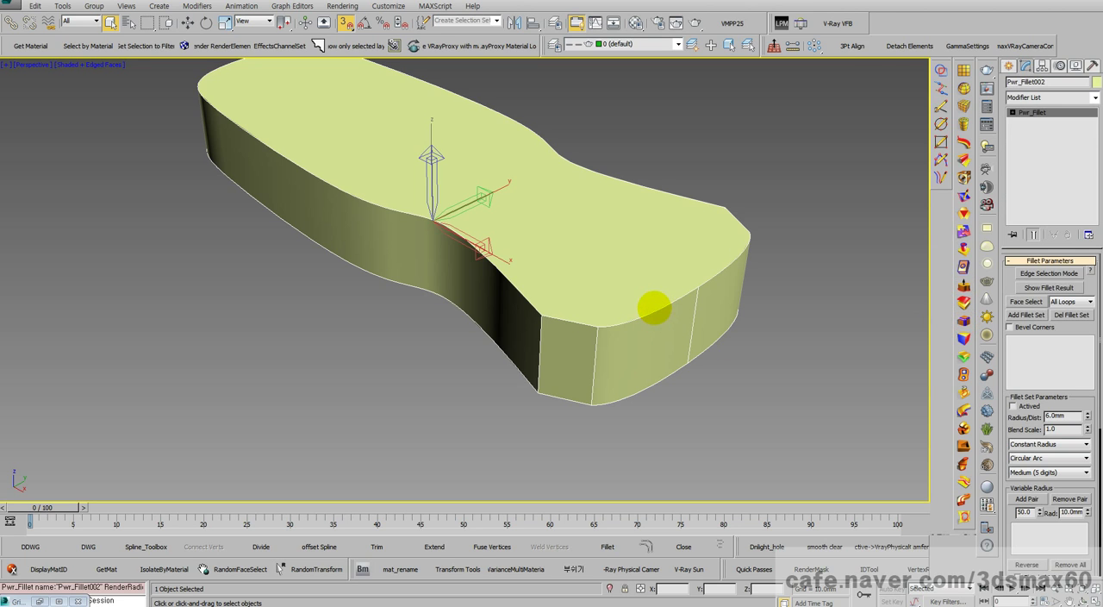
pyautogui.click(1046, 272)
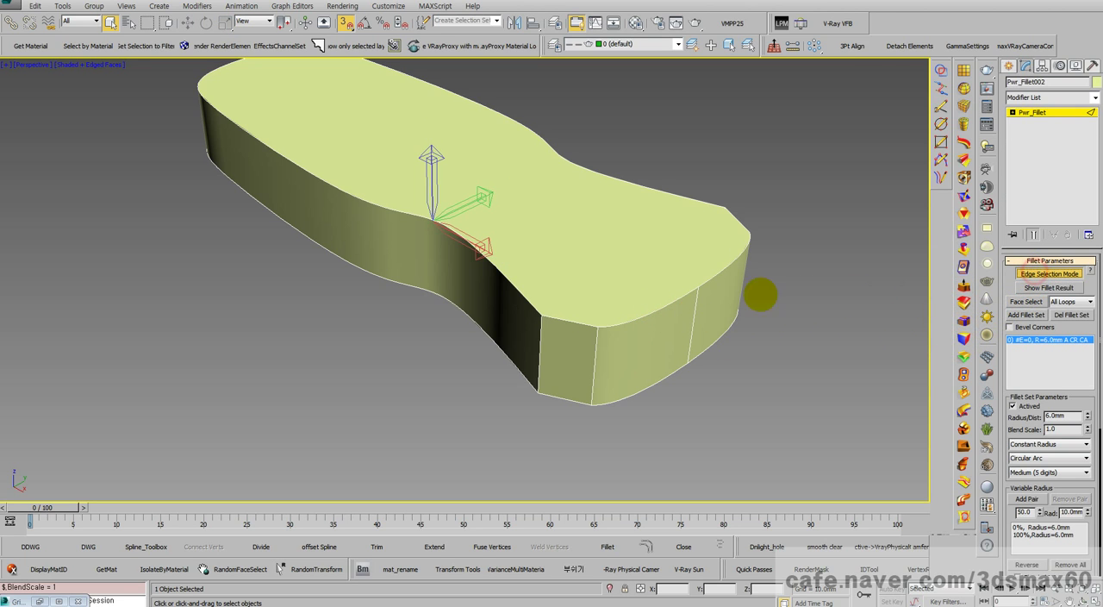
pyautogui.click(699, 286)
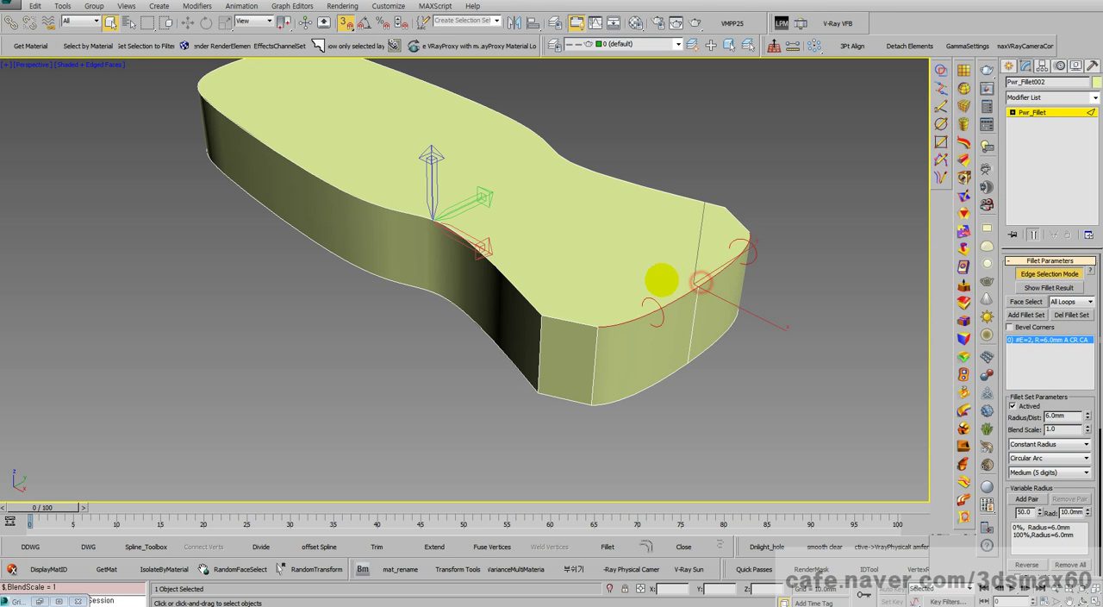
pyautogui.click(561, 316)
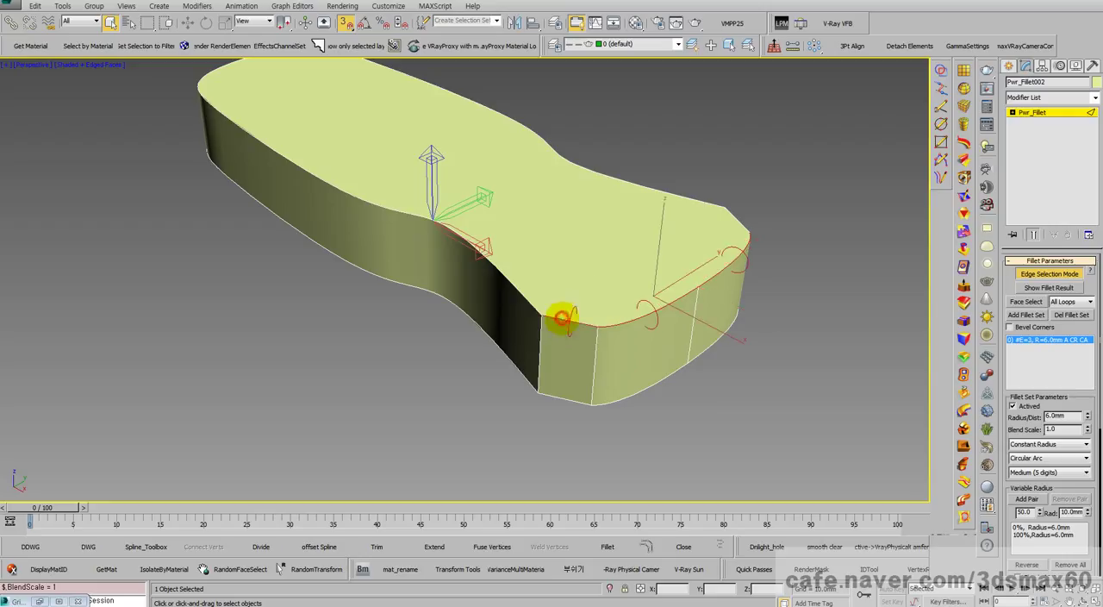
pyautogui.click(732, 227)
pyautogui.click(675, 197)
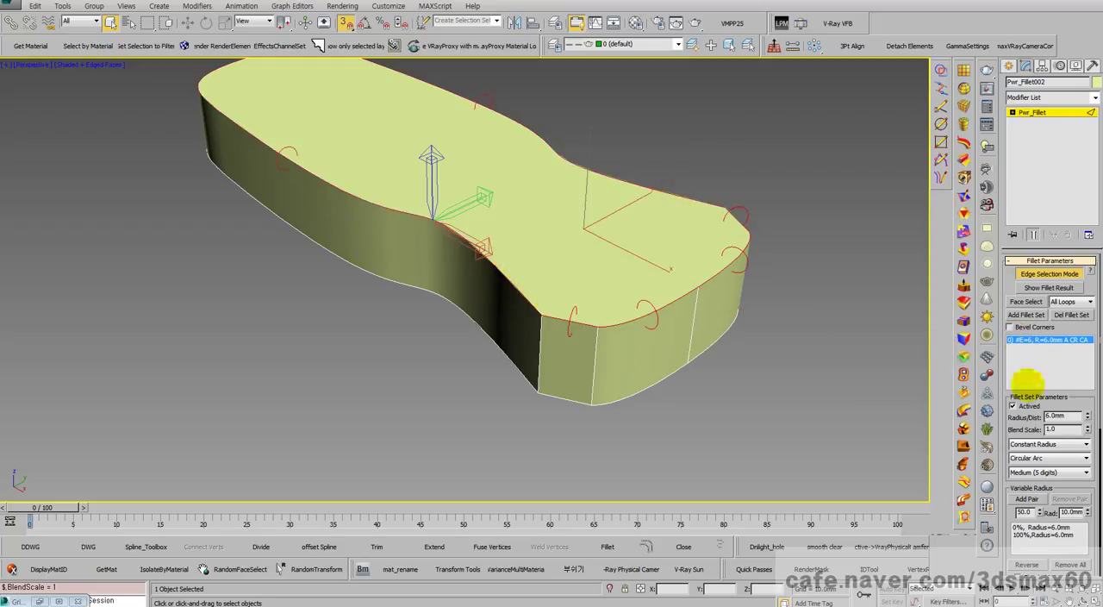
# Step: Set the fillet radius to 3 mm and show the fillet result
pyautogui.click(1063, 416)
pyautogui.write('3')
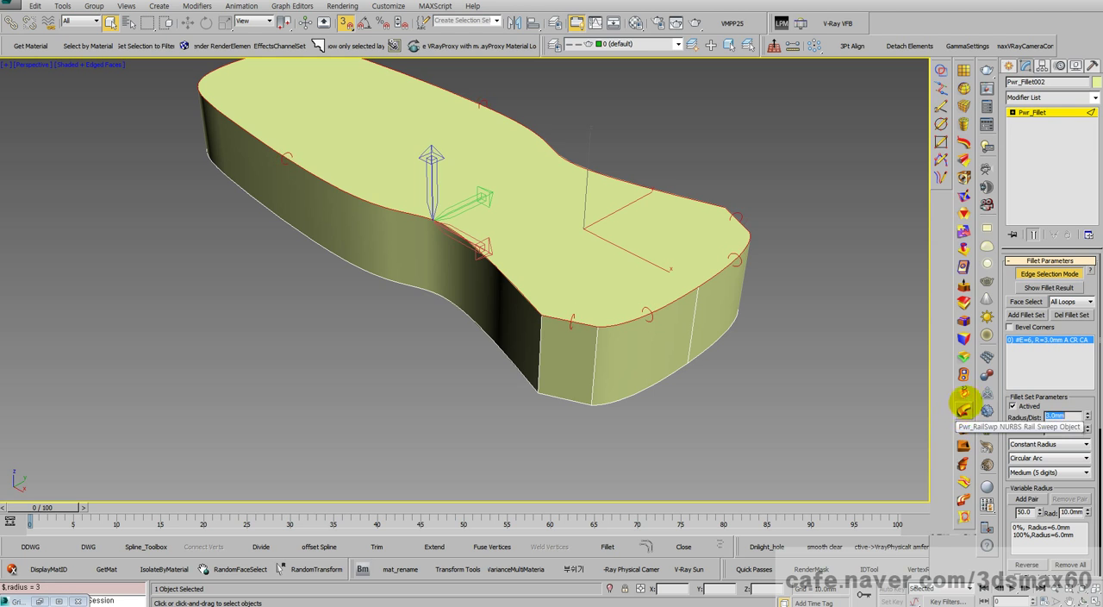
pyautogui.press('Return')
pyautogui.click(1039, 287)
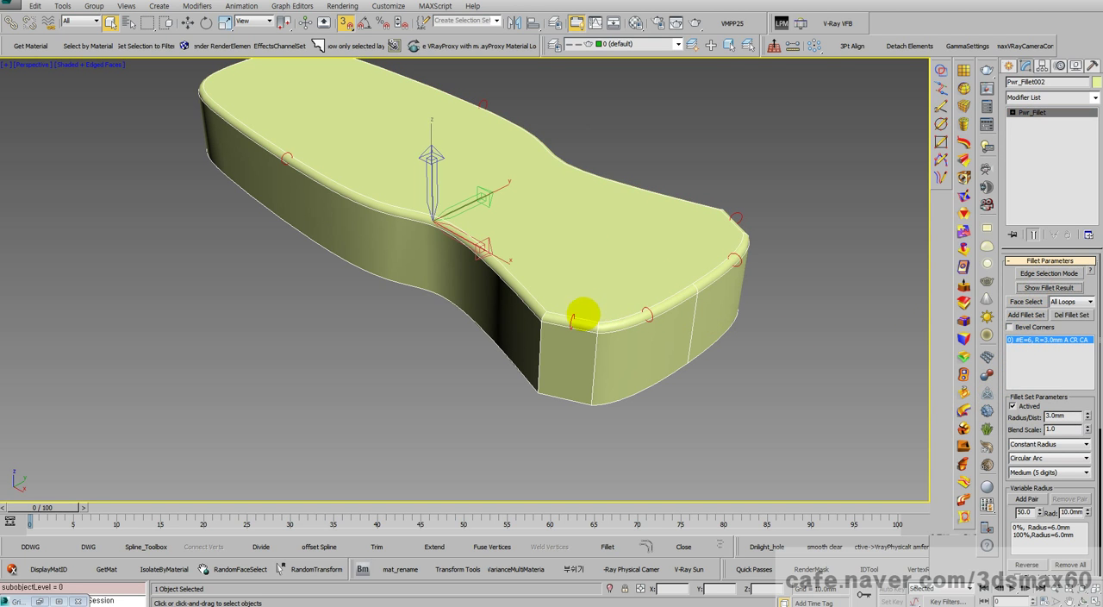
# Step: Examine the rounded top edges and the fillet corners at the body's sharp-cornered end
pyautogui.scroll(6, 599, 319)
pyautogui.scroll(-3, 600, 320)
pyautogui.moveTo(509, 349); pyautogui.dragTo(611, 397, button='middle')
pyautogui.scroll(-4, 437, 251)
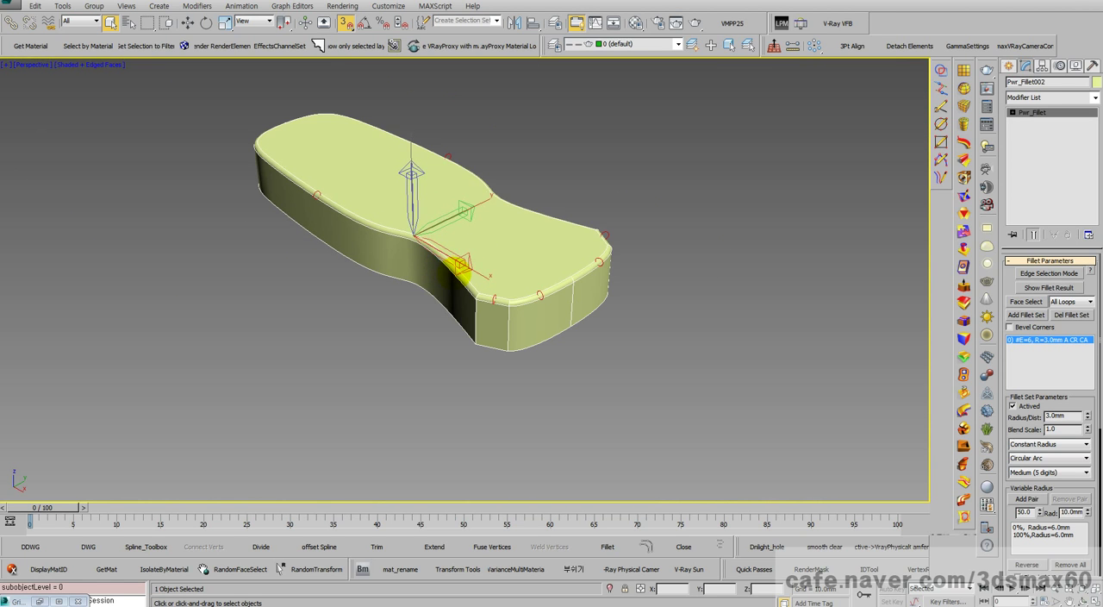
pyautogui.scroll(2, 460, 268)
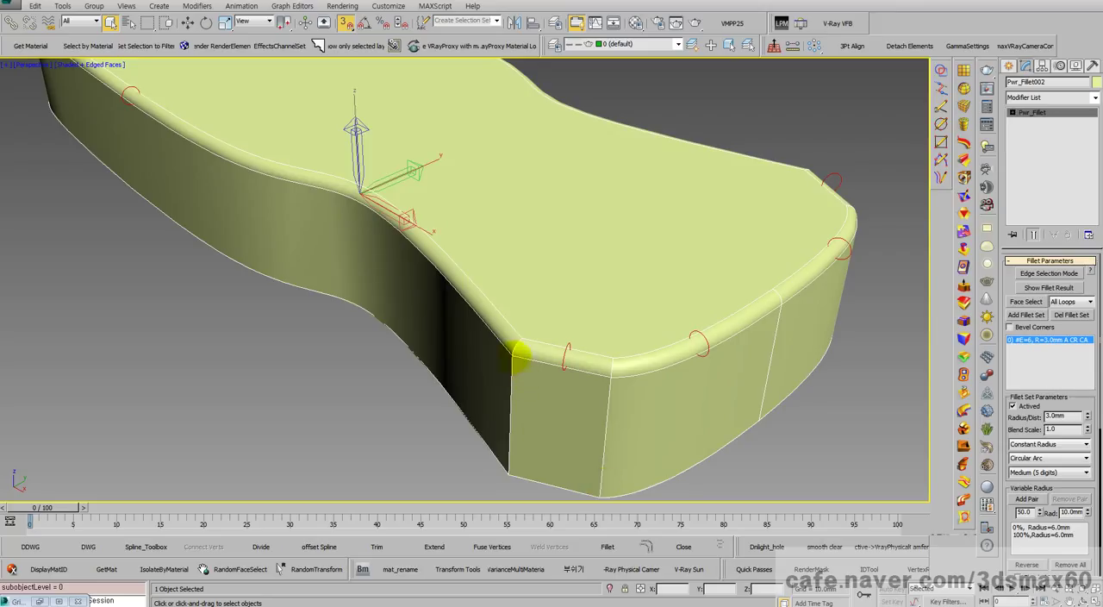
pyautogui.scroll(-5, 556, 388)
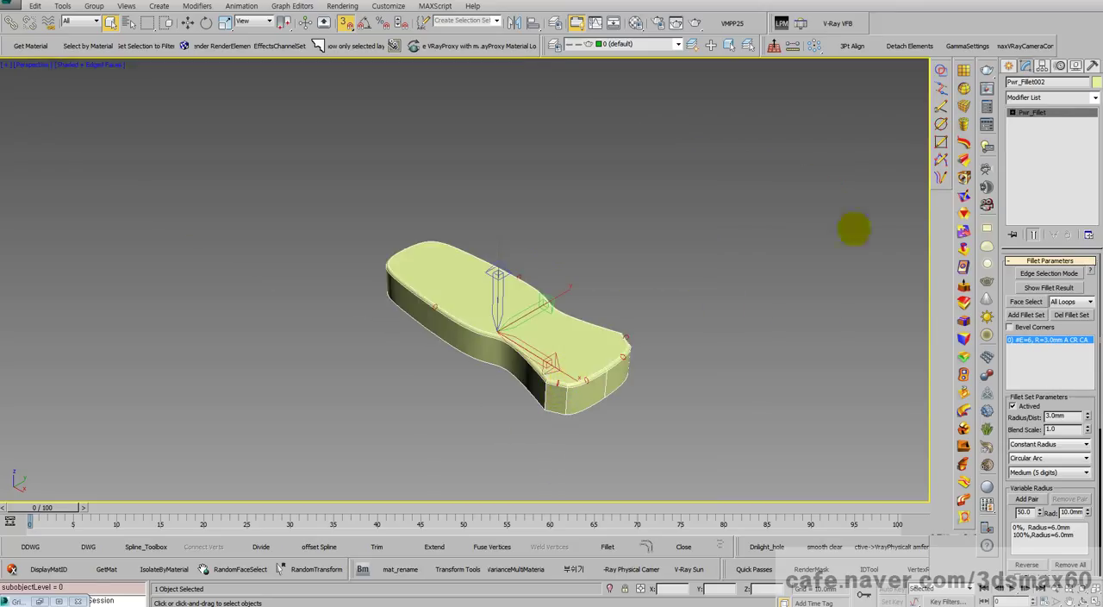
pyautogui.click(1038, 113)
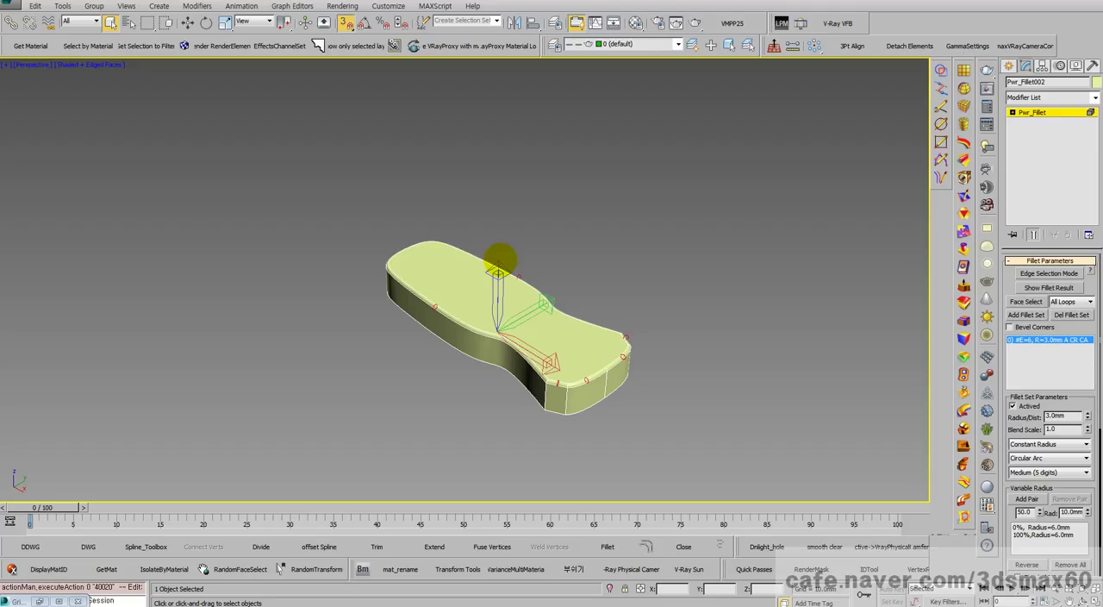
# Step: Start a new empty scene and switch to a maximized Top view
pyautogui.hotkey('ctrl', 'n')
pyautogui.click(493, 321)
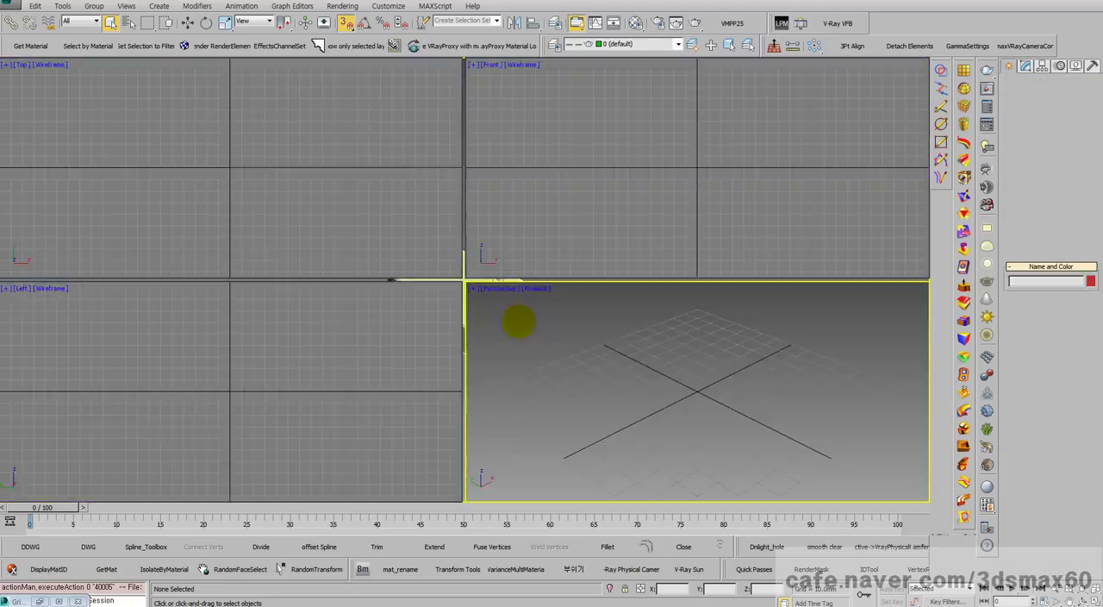
pyautogui.press('t')
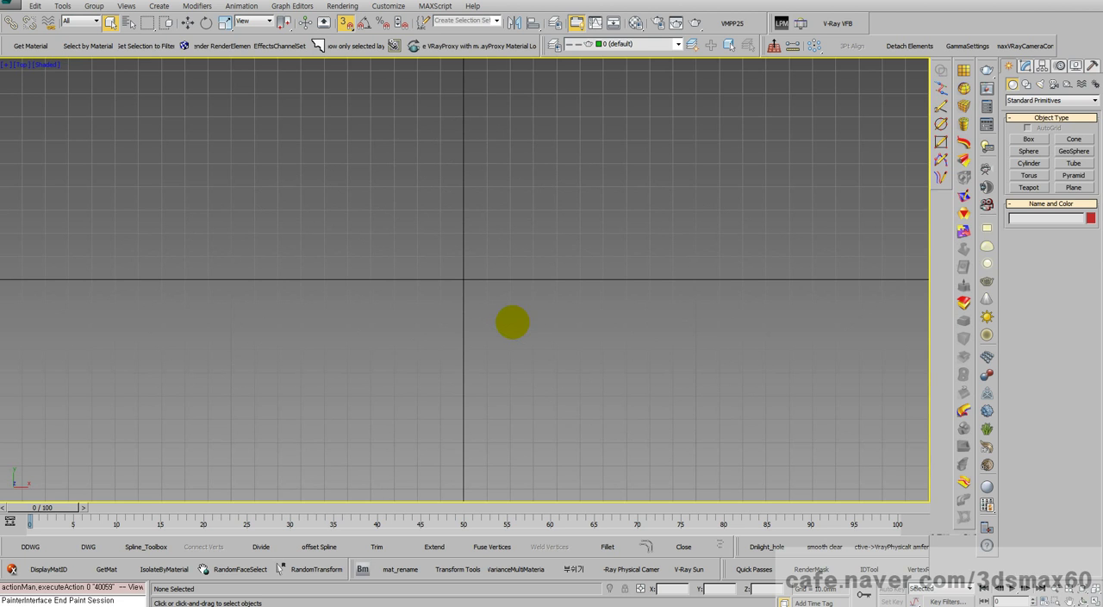
# Step: Examine how the Top view's home grid spacing behaves at different zoom levels
pyautogui.scroll(-10, 509, 319)
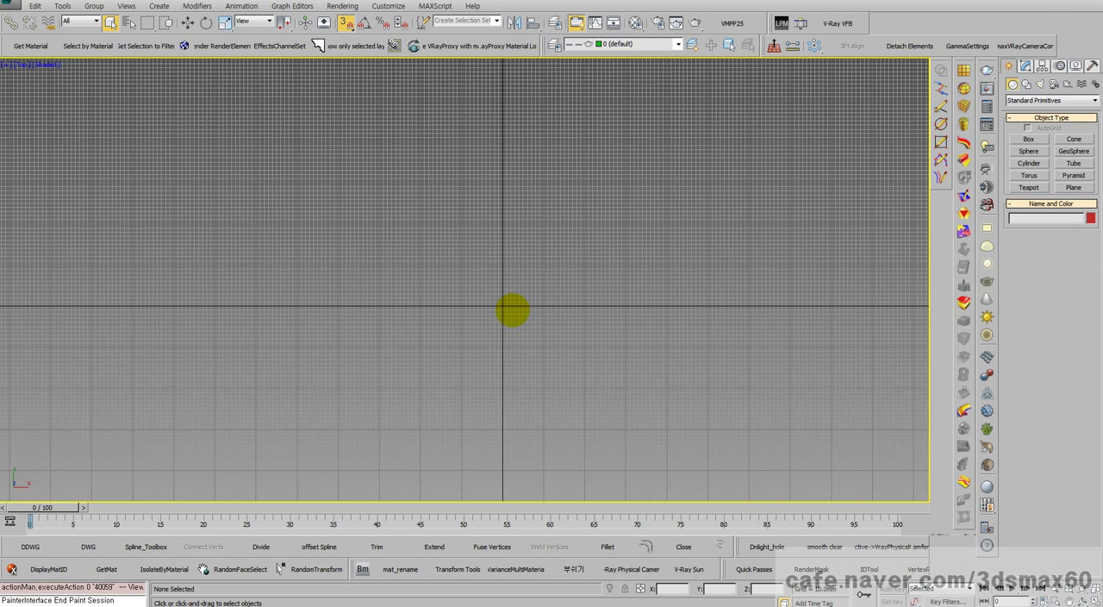
pyautogui.scroll(-3, 559, 325)
pyautogui.scroll(-8, 560, 327)
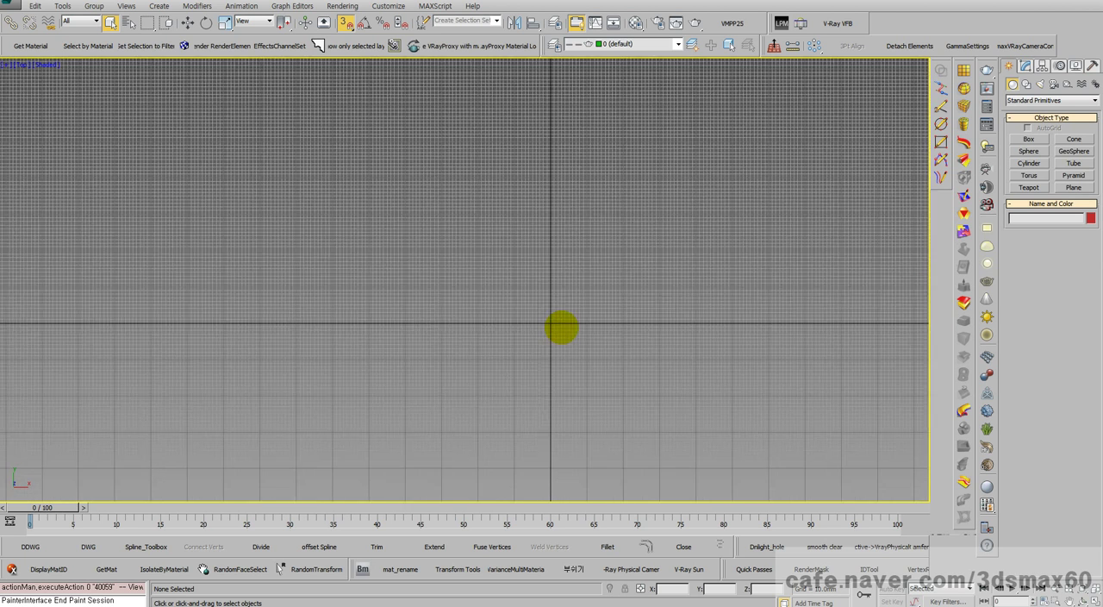
pyautogui.moveTo(564, 329); pyautogui.dragTo(520, 334, button='middle')
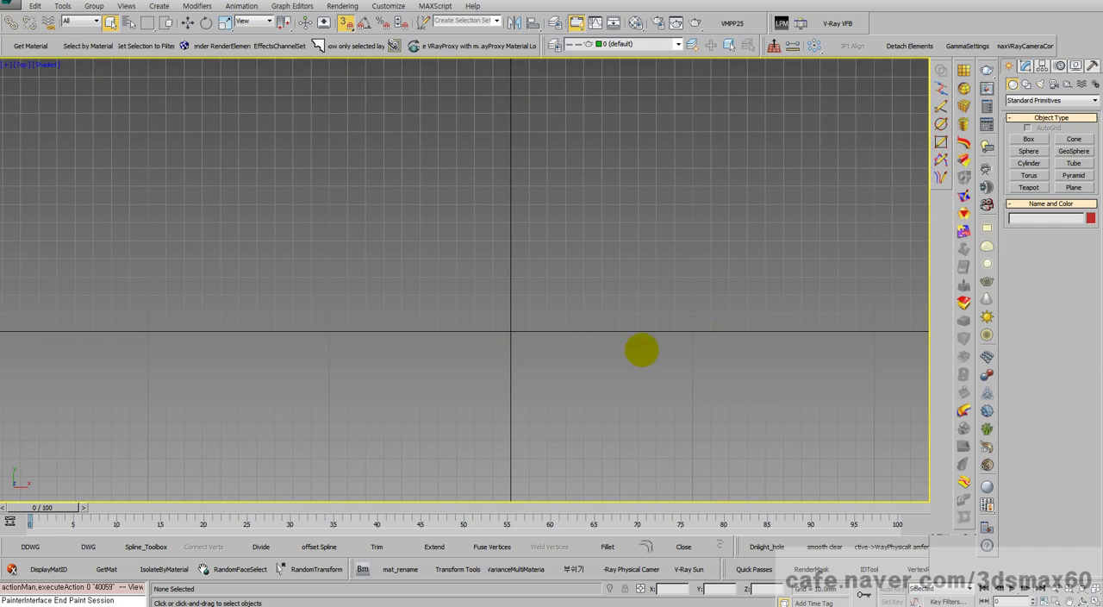
pyautogui.scroll(12, 653, 328)
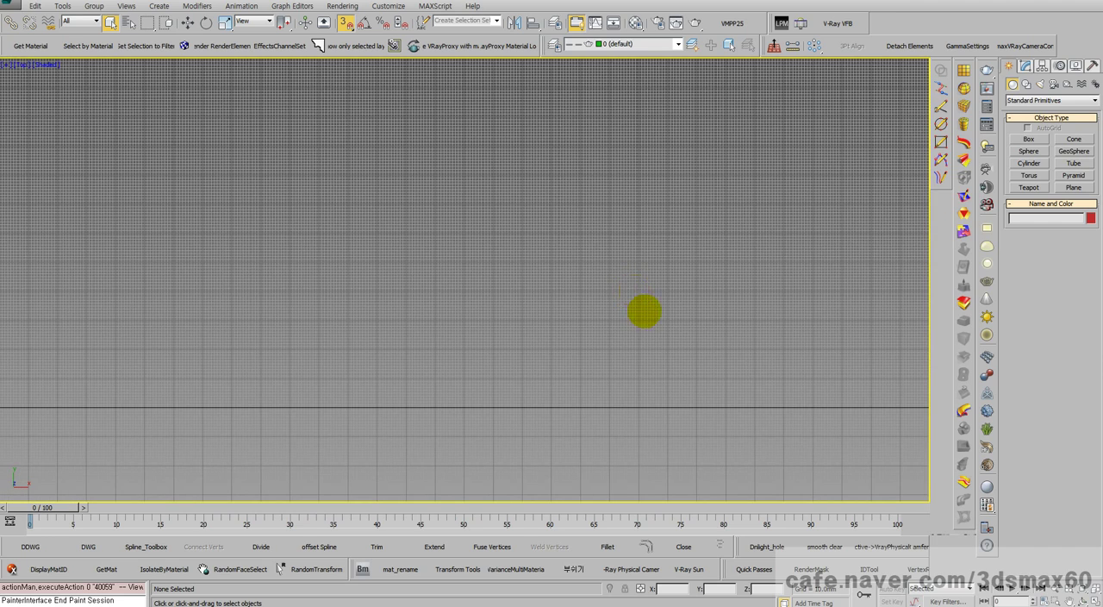
pyautogui.scroll(-10, 642, 313)
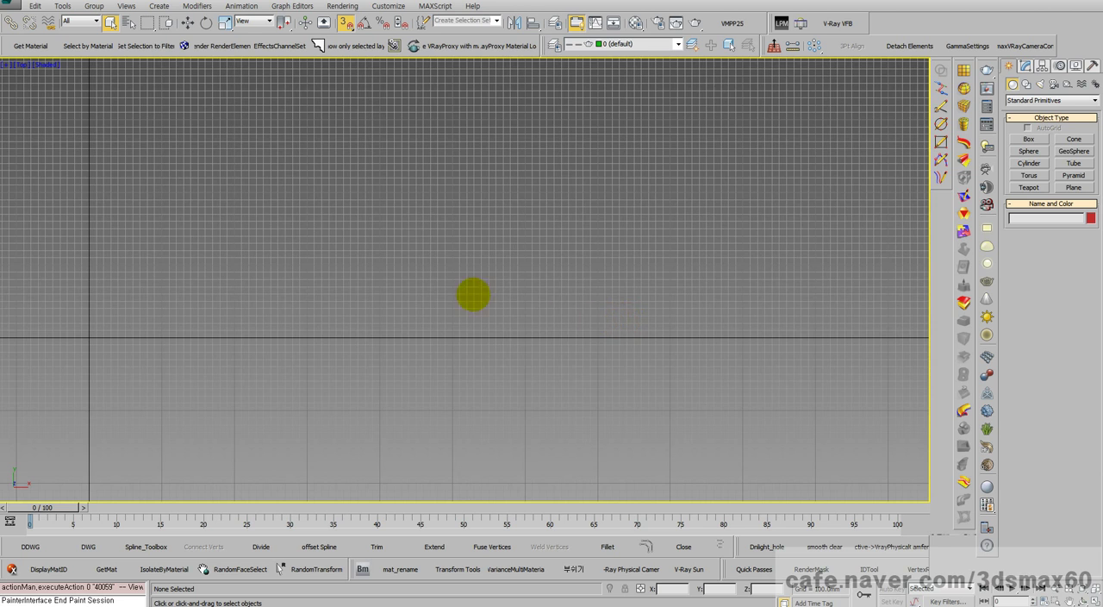
pyautogui.moveTo(466, 295); pyautogui.dragTo(733, 314, button='middle')
pyautogui.scroll(-4, 721, 316)
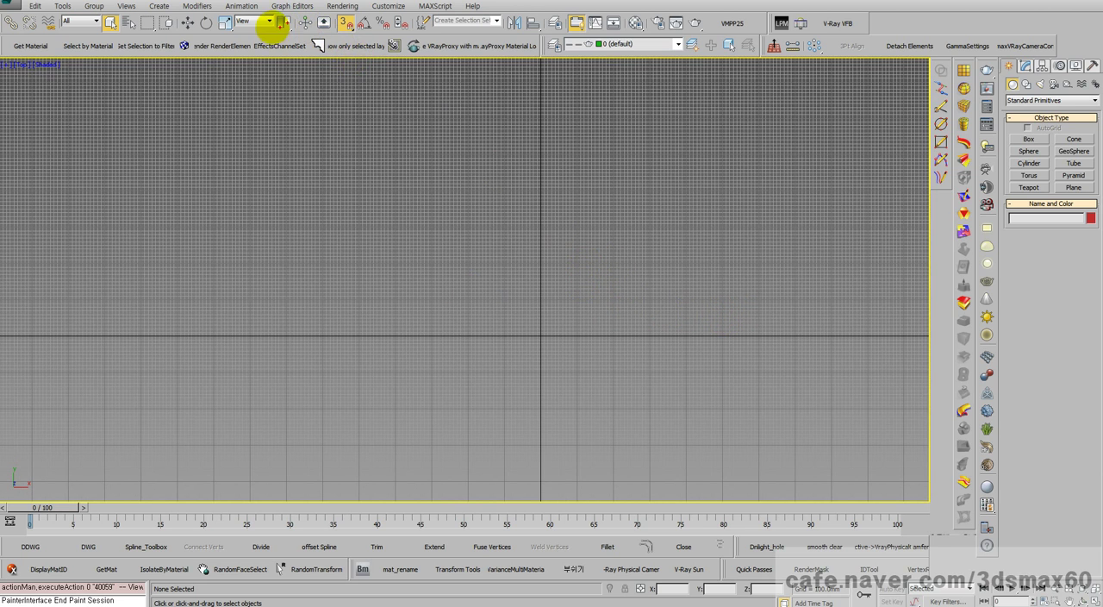
# Step: Review the home grid spacing in the Grid and Snap Settings and close the dialog
pyautogui.rightClick(346, 22)
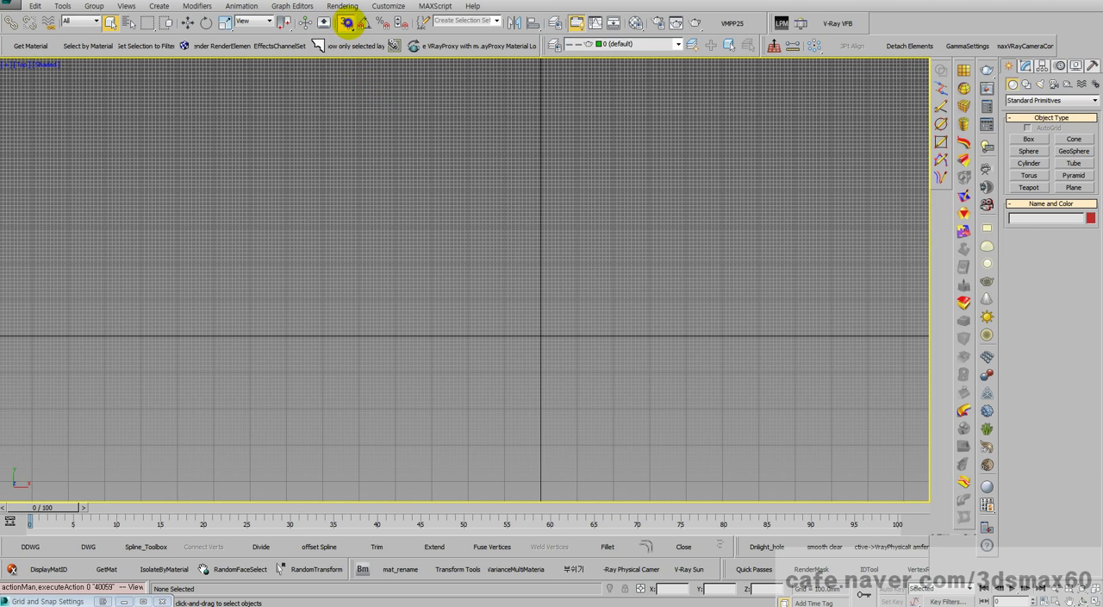
pyautogui.click(346, 22)
pyautogui.doubleClick(75, 600)
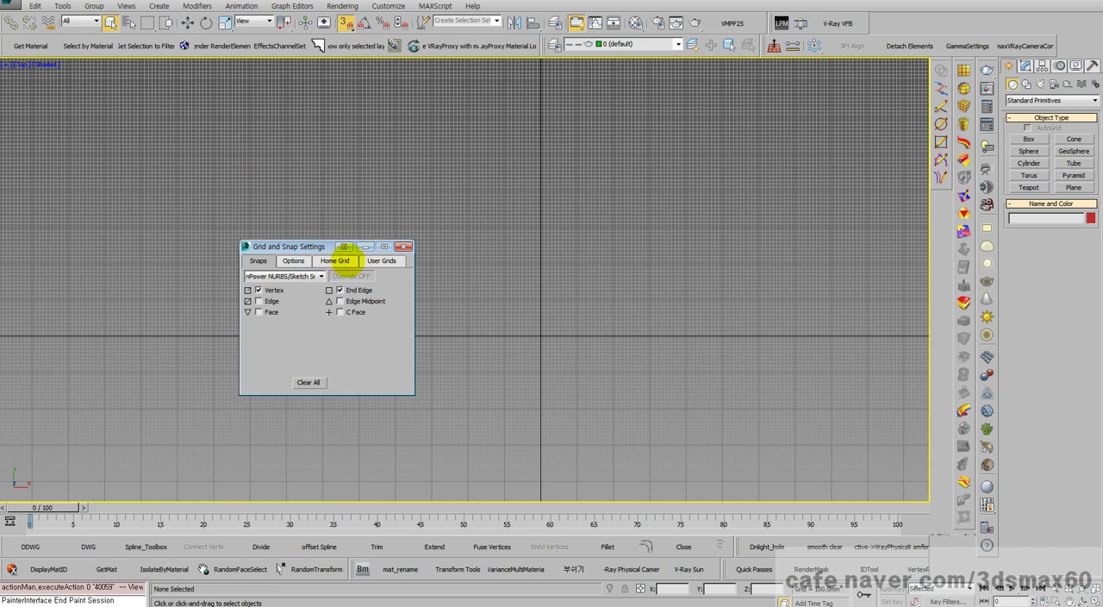
pyautogui.click(379, 260)
pyautogui.click(332, 260)
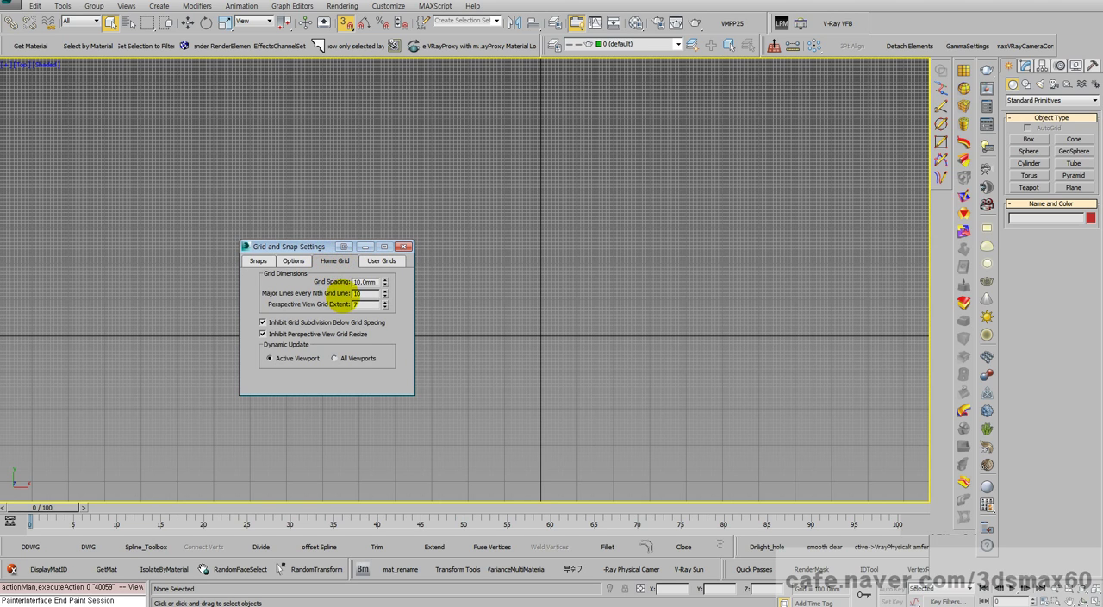
pyautogui.doubleClick(371, 282)
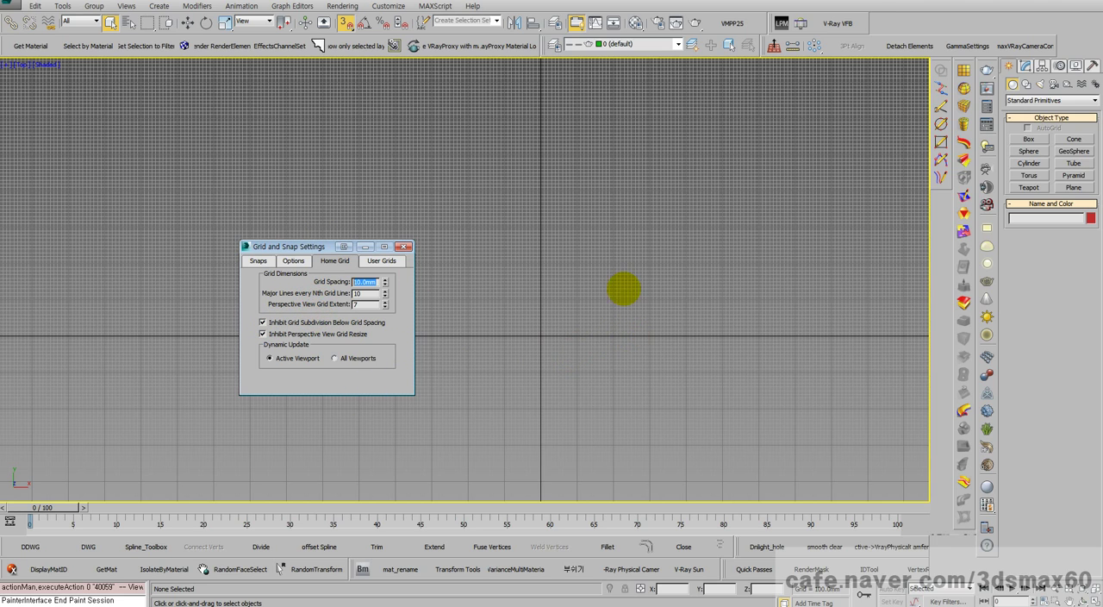
pyautogui.click(403, 246)
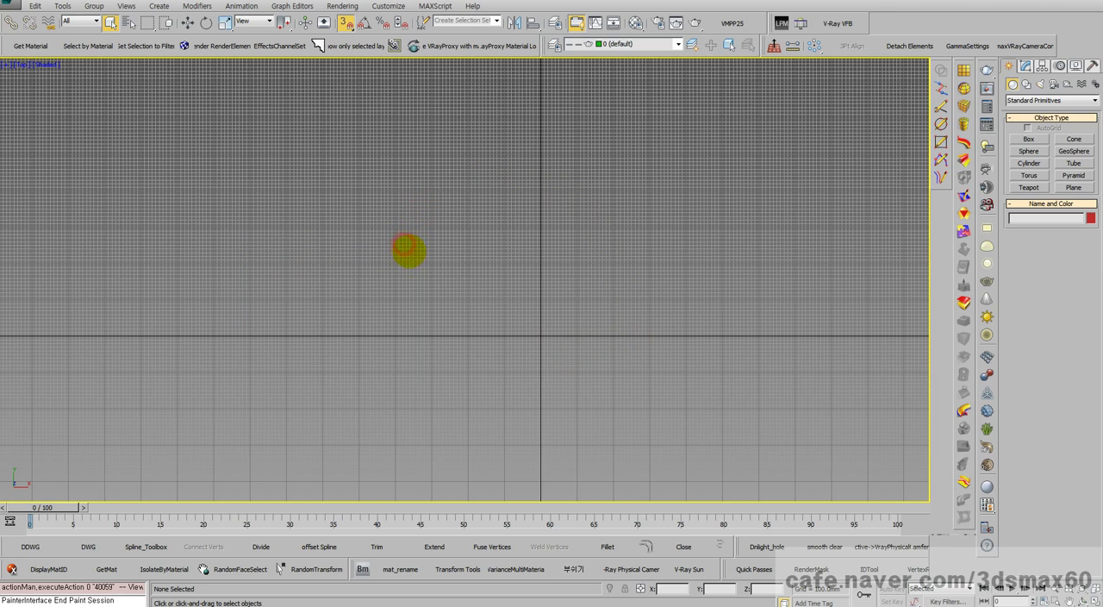
# Step: Draw a Power Sketch Global Mirror line about 8000 mm long along the X axis, centred on the origin
pyautogui.scroll(-3, 483, 345)
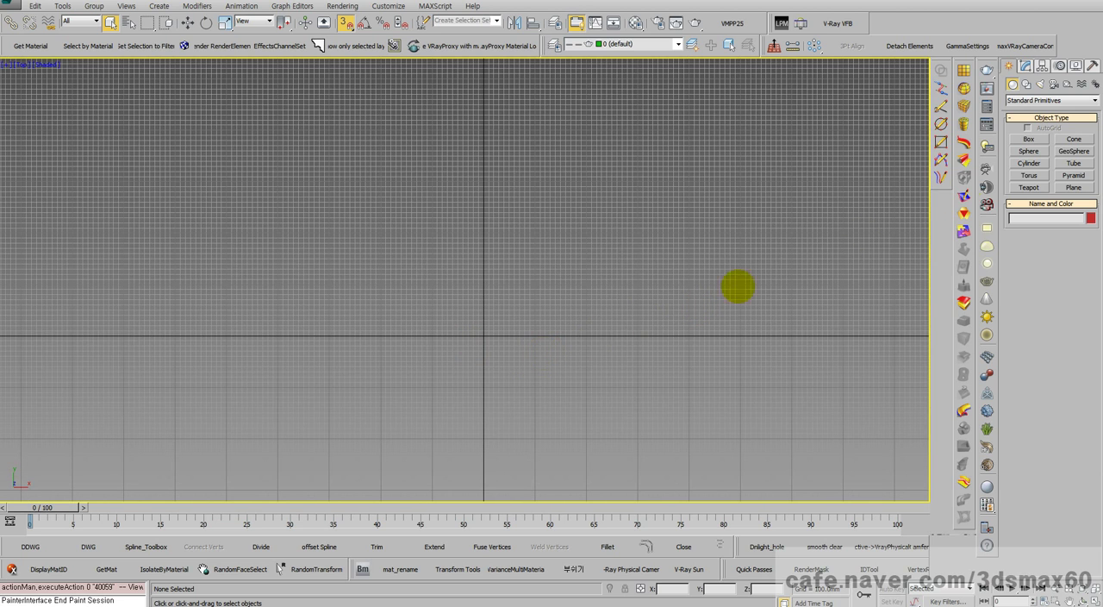
pyautogui.click(942, 106)
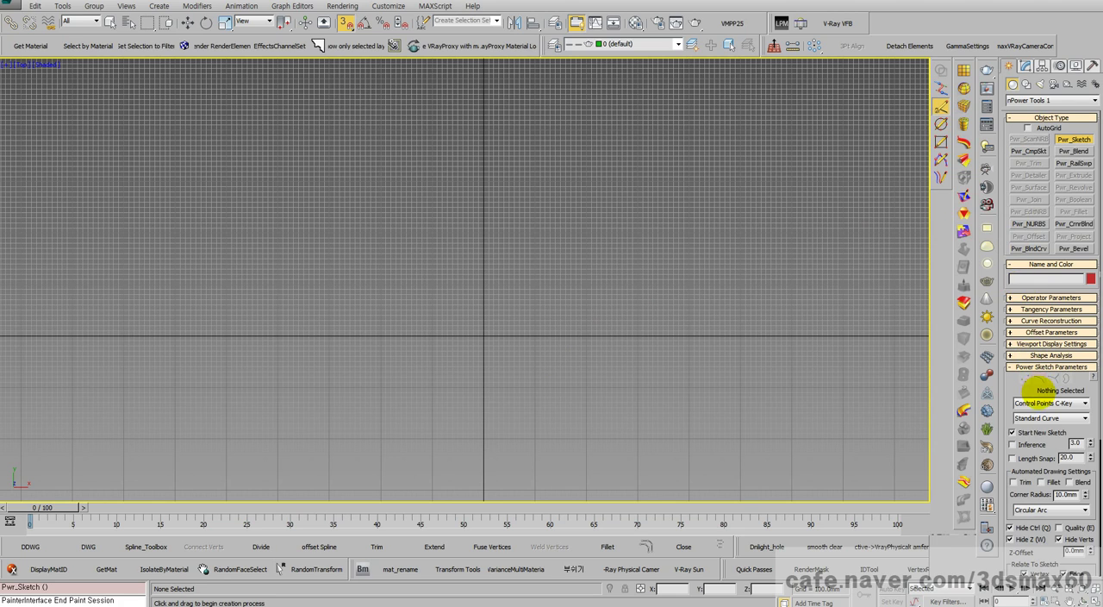
pyautogui.click(1047, 404)
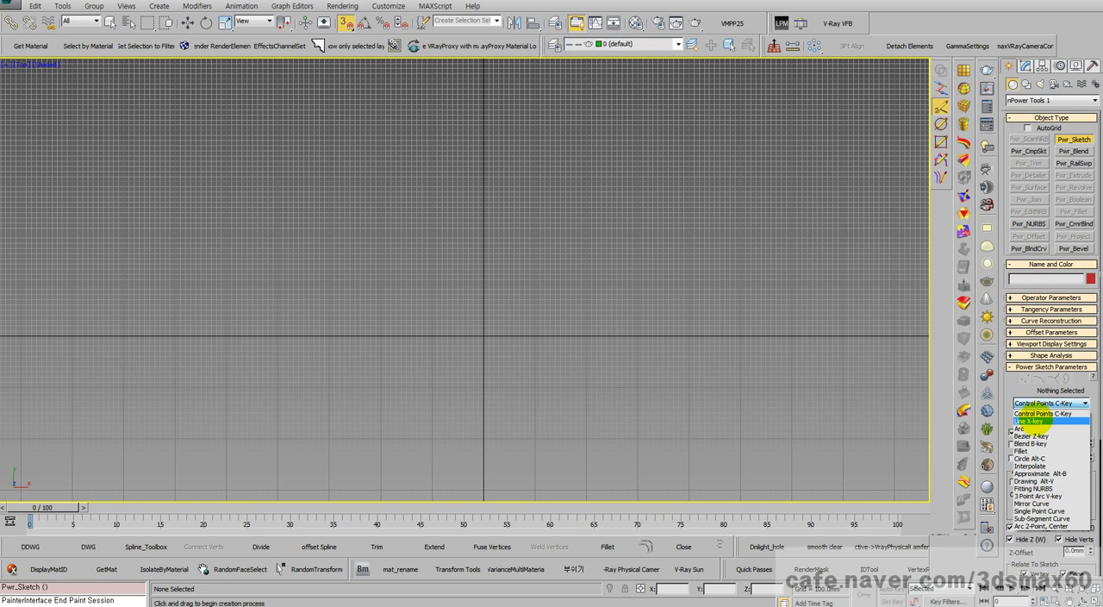
pyautogui.click(1030, 421)
pyautogui.click(1028, 418)
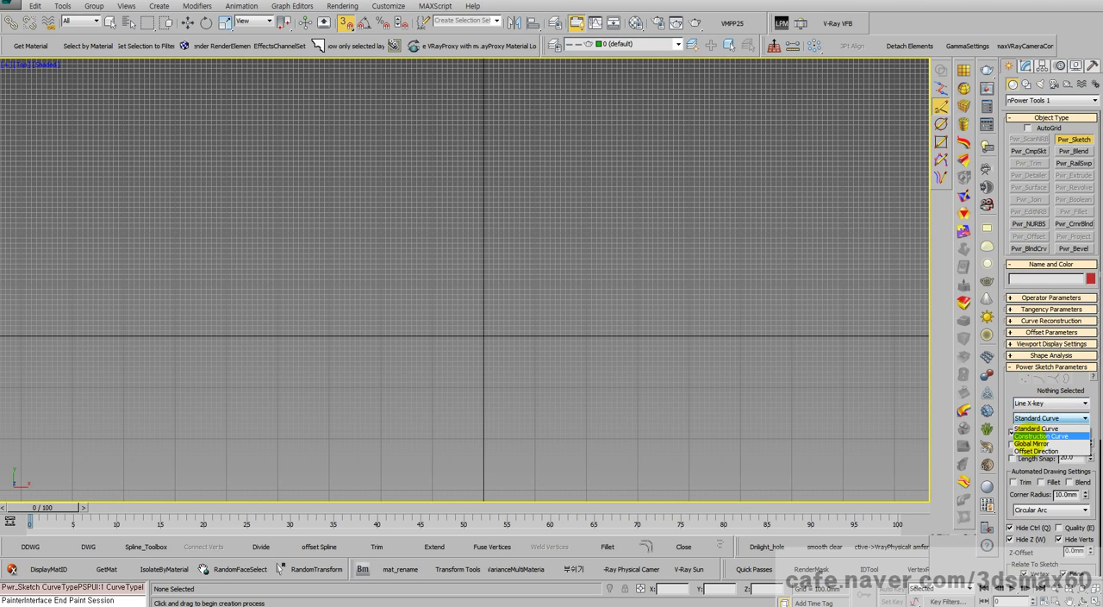
pyautogui.click(1030, 444)
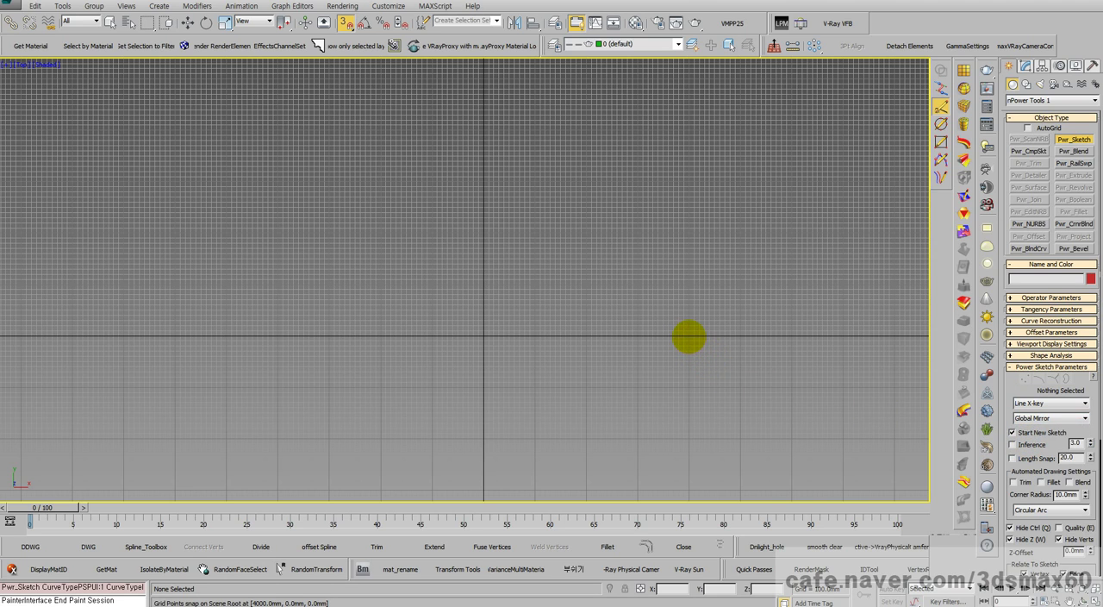
pyautogui.moveTo(689, 338)
pyautogui.mouseDown()
pyautogui.moveTo(277, 336)
pyautogui.moveTo(530, 302)
pyautogui.moveTo(1004, 392)
pyautogui.mouseUp()
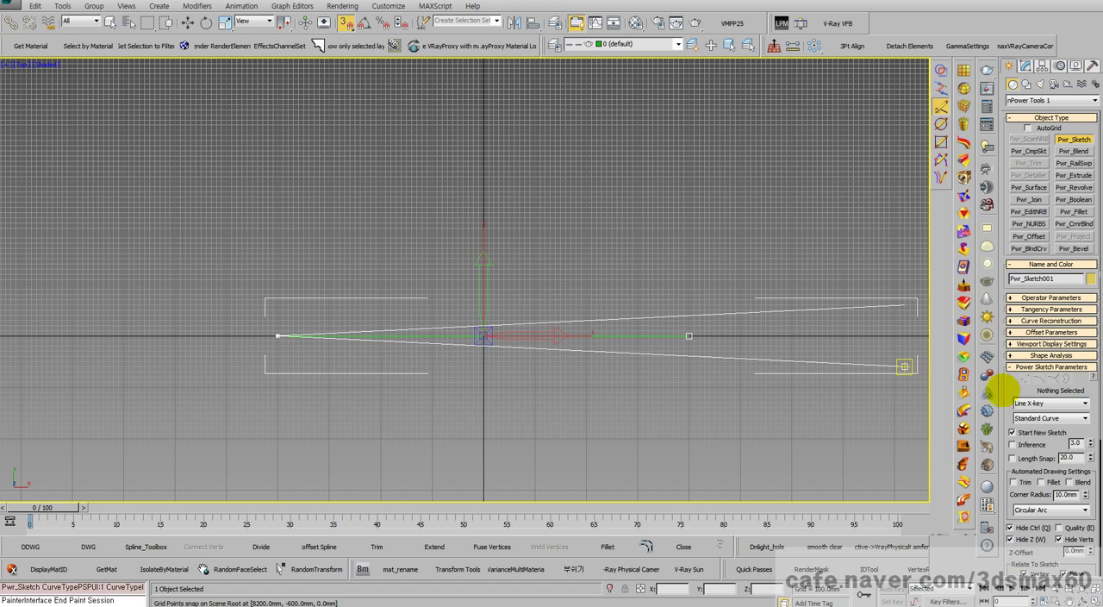
# Step: Start a standard Control Points curve at the mirror line's negative-X end, with points about 1000 mm above it and at X -2600, Y 1600 mm
pyautogui.click(1023, 403)
pyautogui.click(1019, 413)
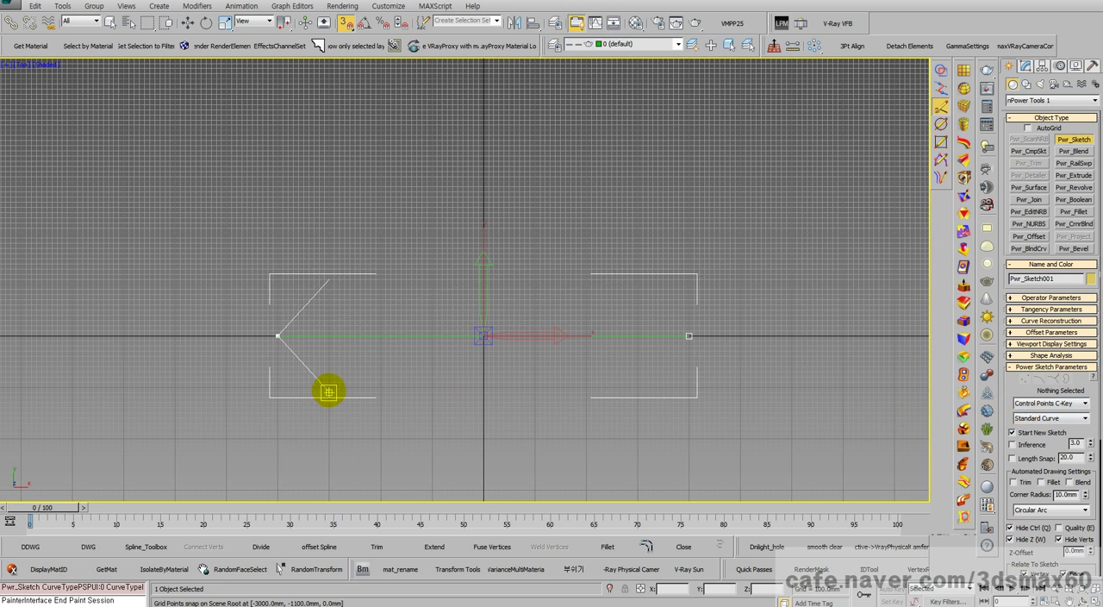
pyautogui.click(278, 282)
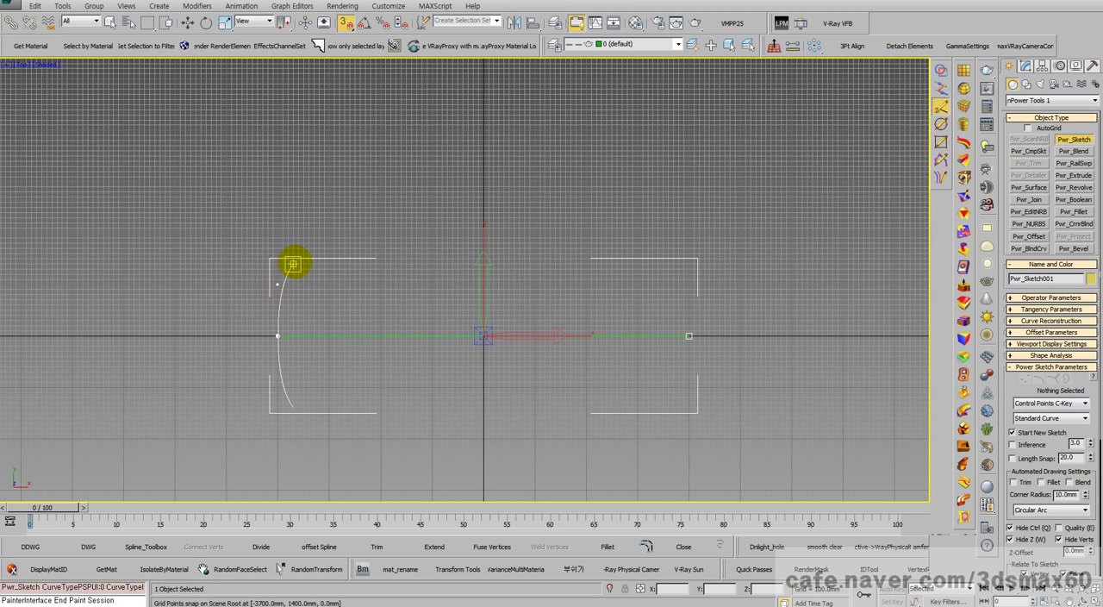
pyautogui.click(350, 253)
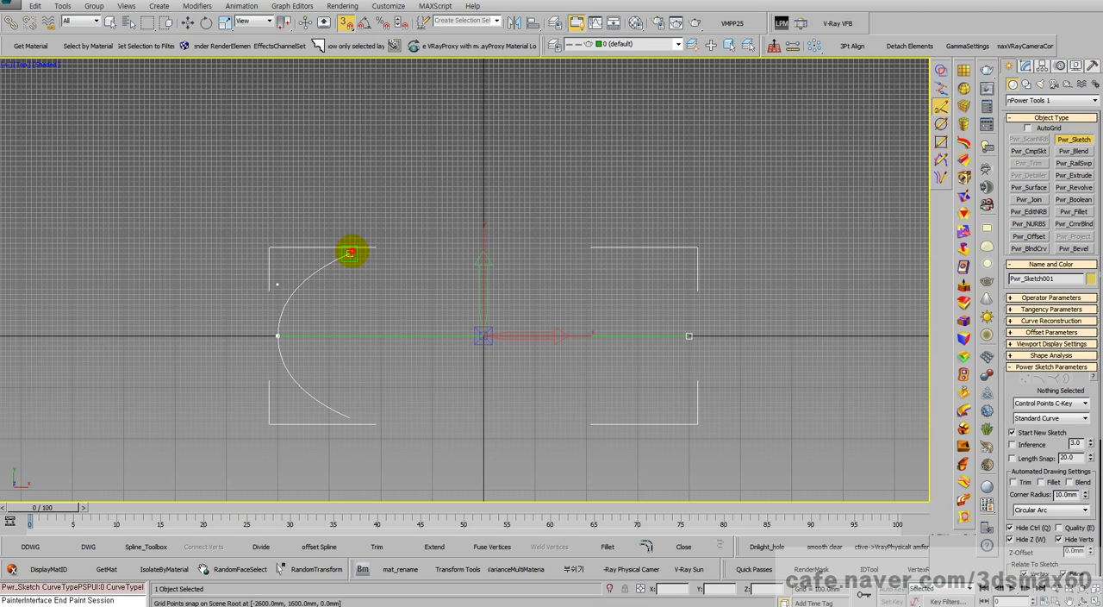
# Step: Examine how the grid snapping increments change with the zoom level around the curve's last control point
pyautogui.scroll(8, 349, 252)
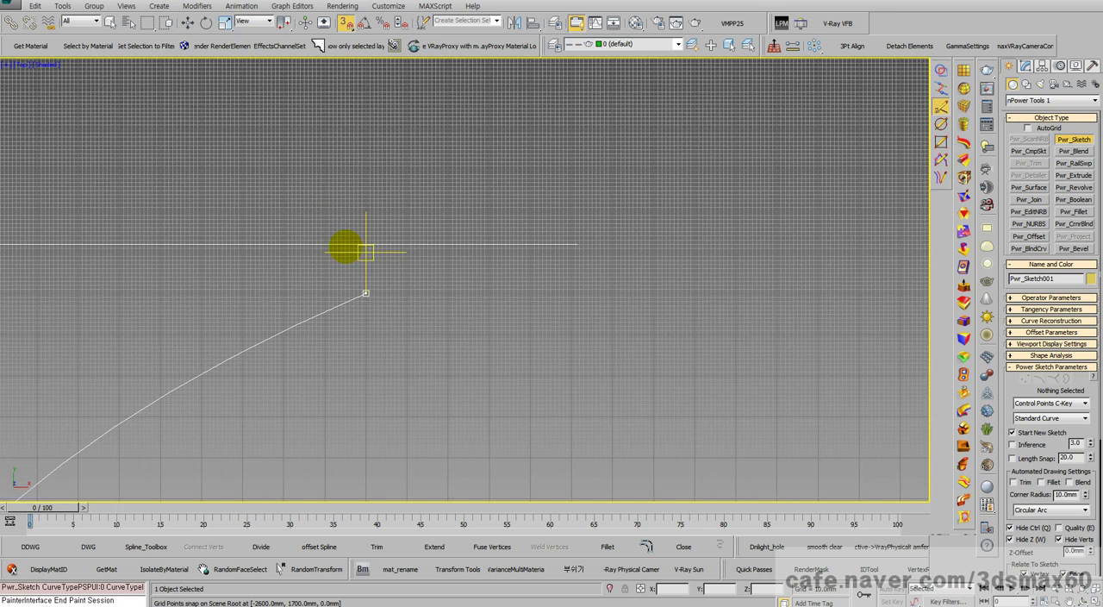
pyautogui.scroll(6, 379, 299)
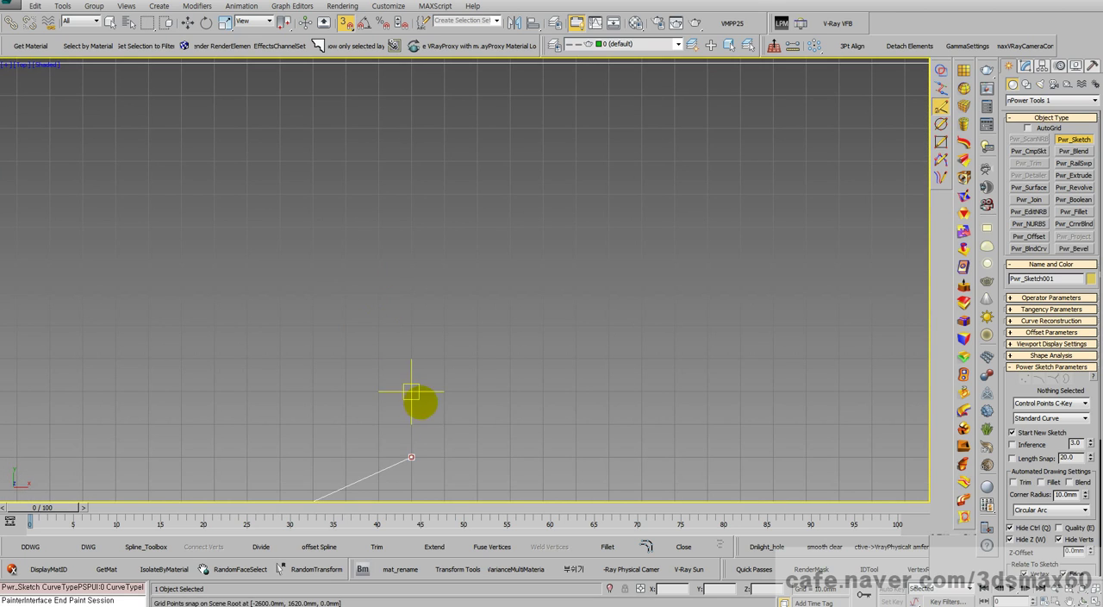
pyautogui.moveTo(410, 442); pyautogui.dragTo(436, 312, button='middle')
pyautogui.scroll(3, 450, 198)
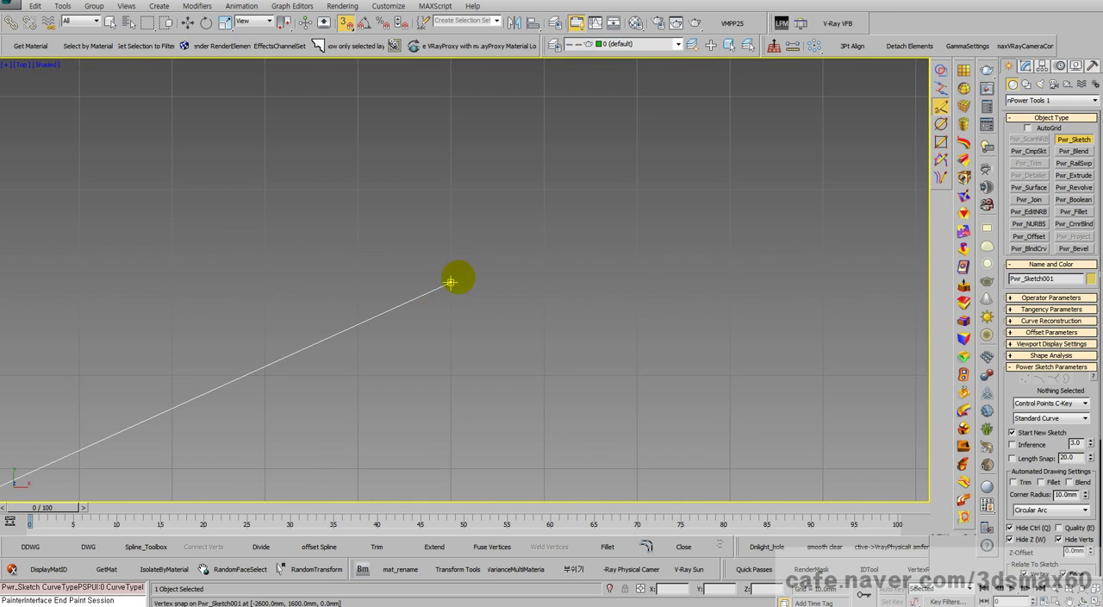
pyautogui.scroll(2, 460, 268)
pyautogui.rightClick(629, 301)
pyautogui.scroll(-3, 620, 330)
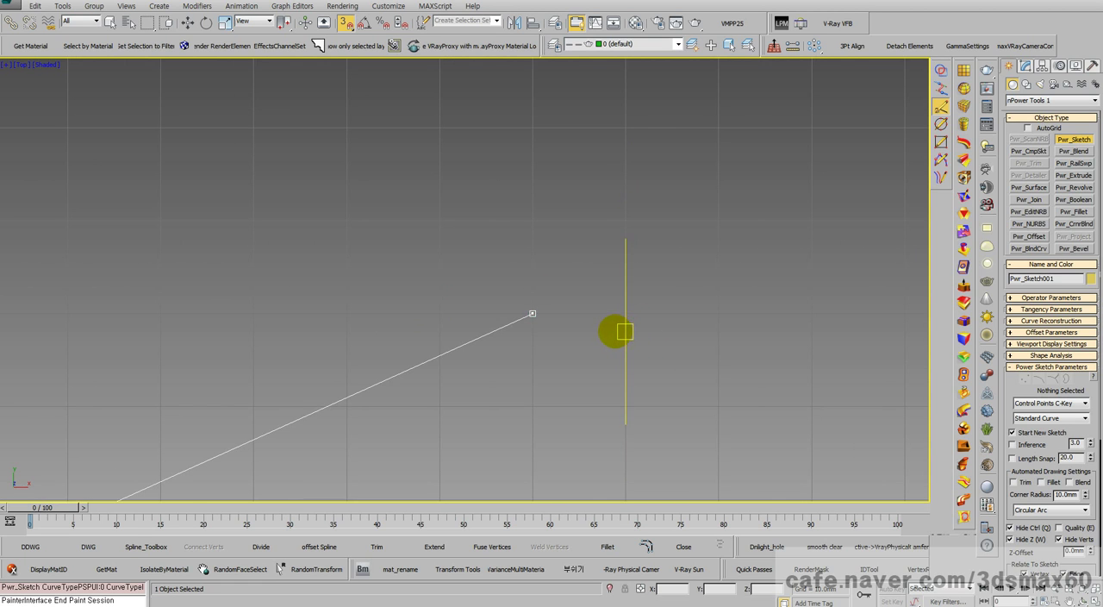
pyautogui.moveTo(621, 330)
pyautogui.mouseDown(button='middle')
pyautogui.moveTo(374, 233)
pyautogui.moveTo(411, 258)
pyautogui.mouseUp(button='middle')
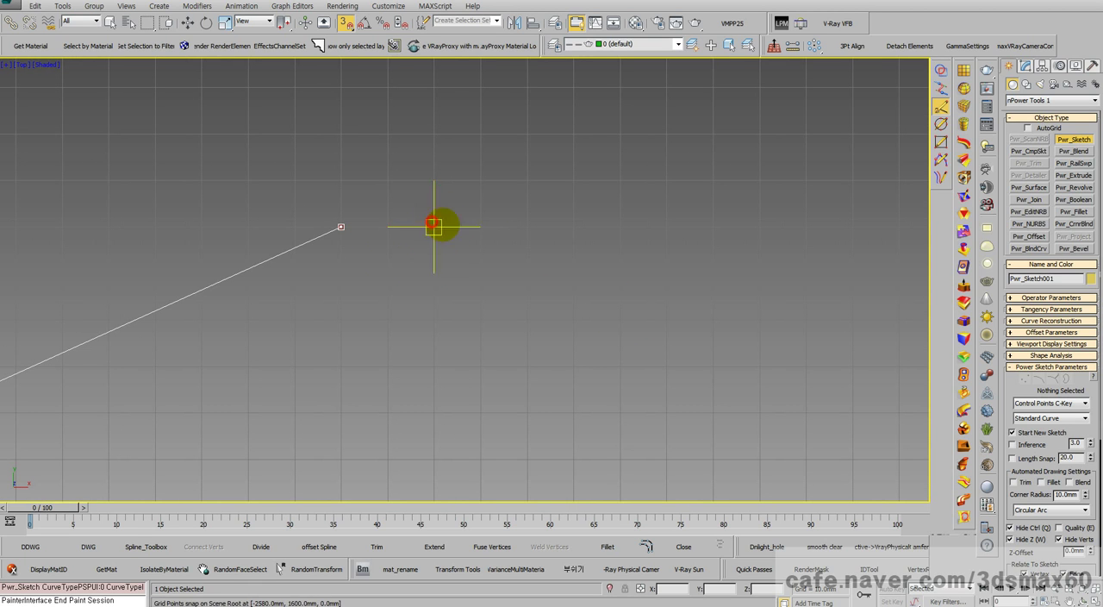
pyautogui.scroll(-2, 535, 231)
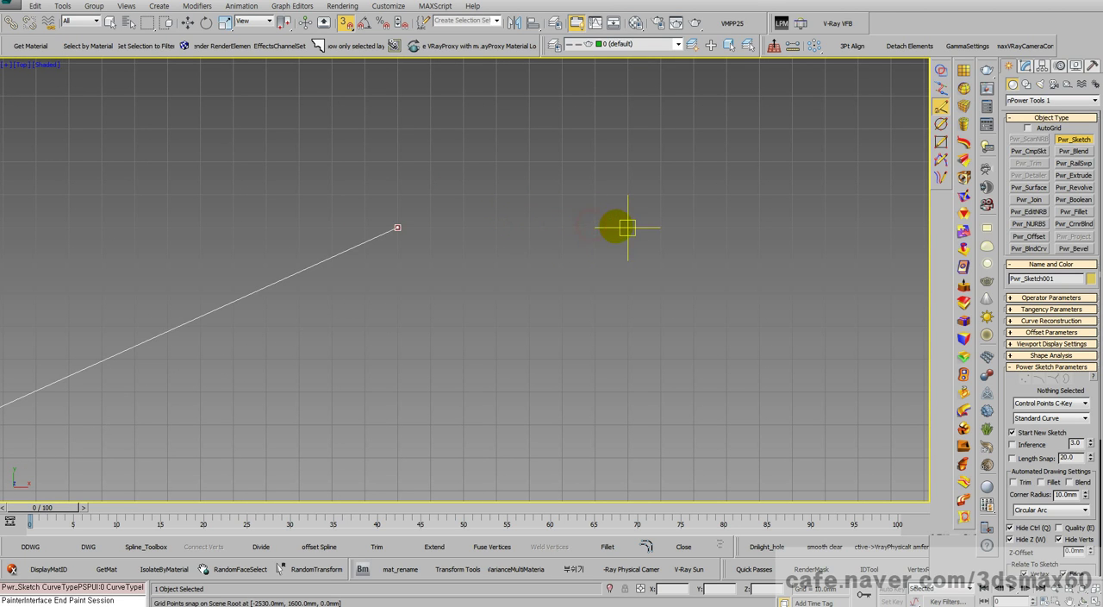
pyautogui.click(663, 228)
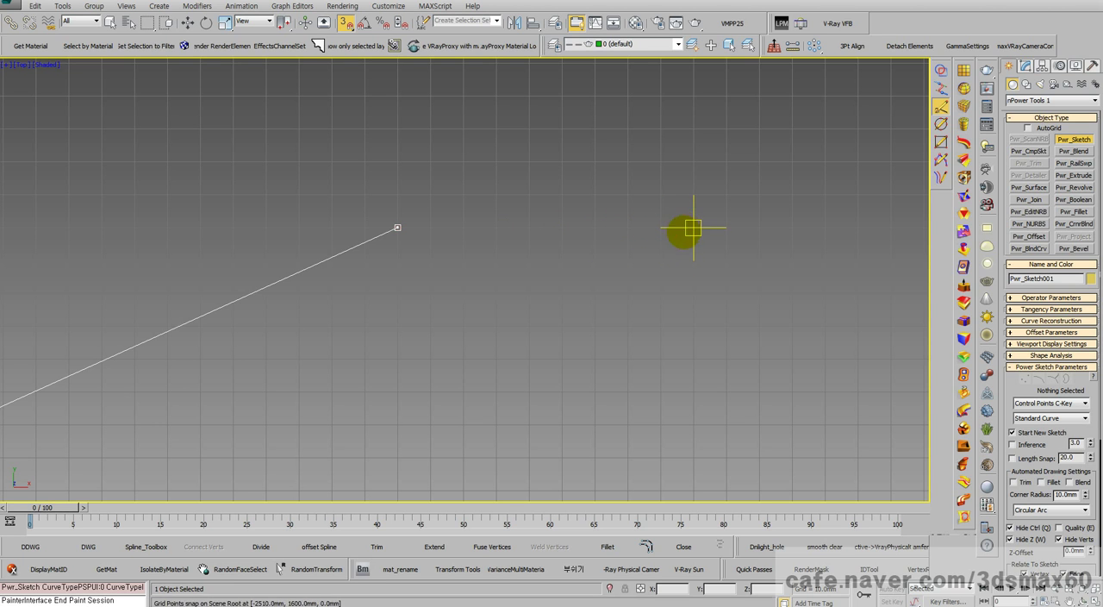
pyautogui.scroll(-3, 662, 242)
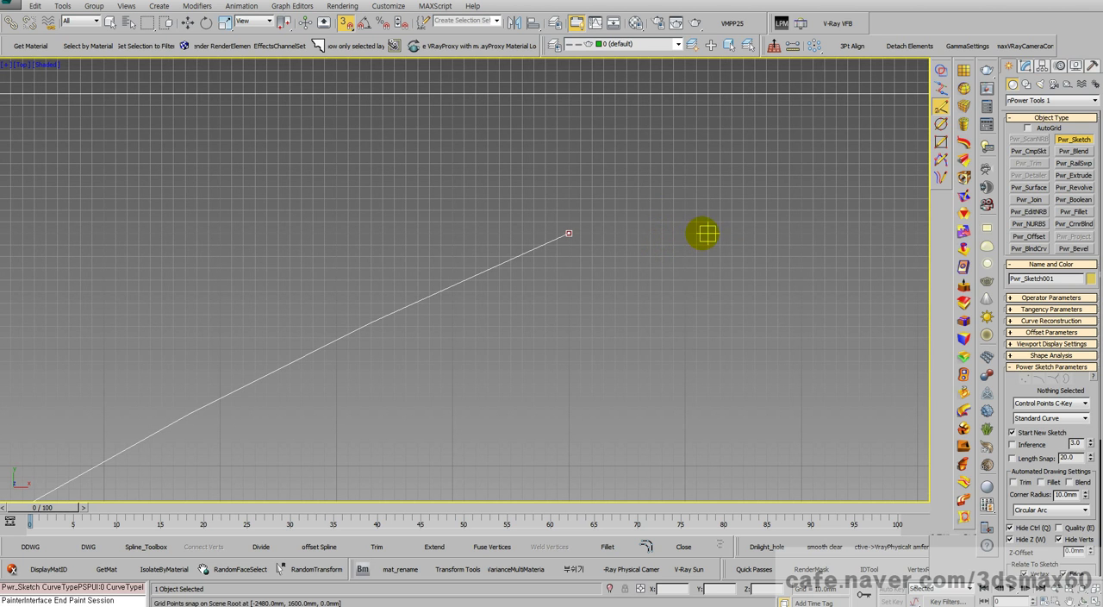
pyautogui.scroll(-3, 681, 233)
pyautogui.scroll(3, 672, 242)
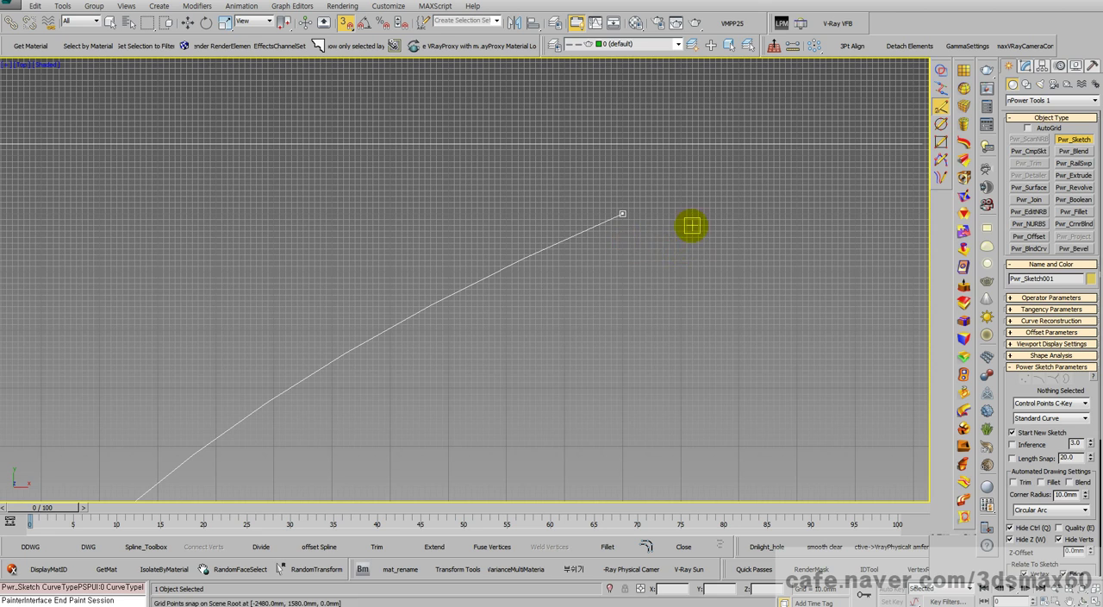
pyautogui.scroll(3, 693, 224)
pyautogui.click(551, 195)
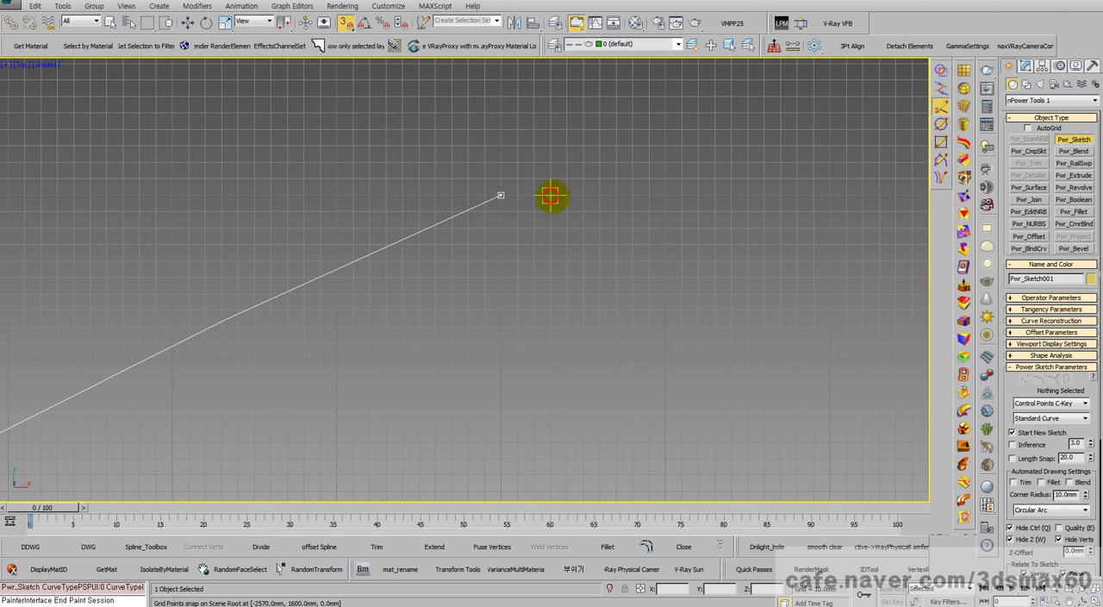
pyautogui.click(627, 195)
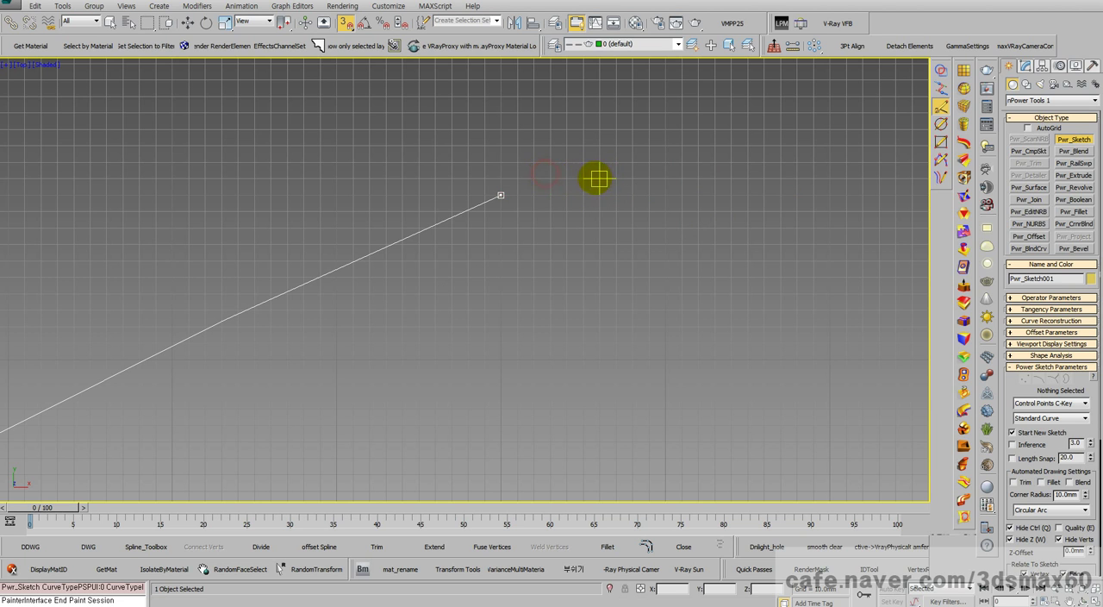
pyautogui.scroll(-3, 606, 182)
pyautogui.click(722, 180)
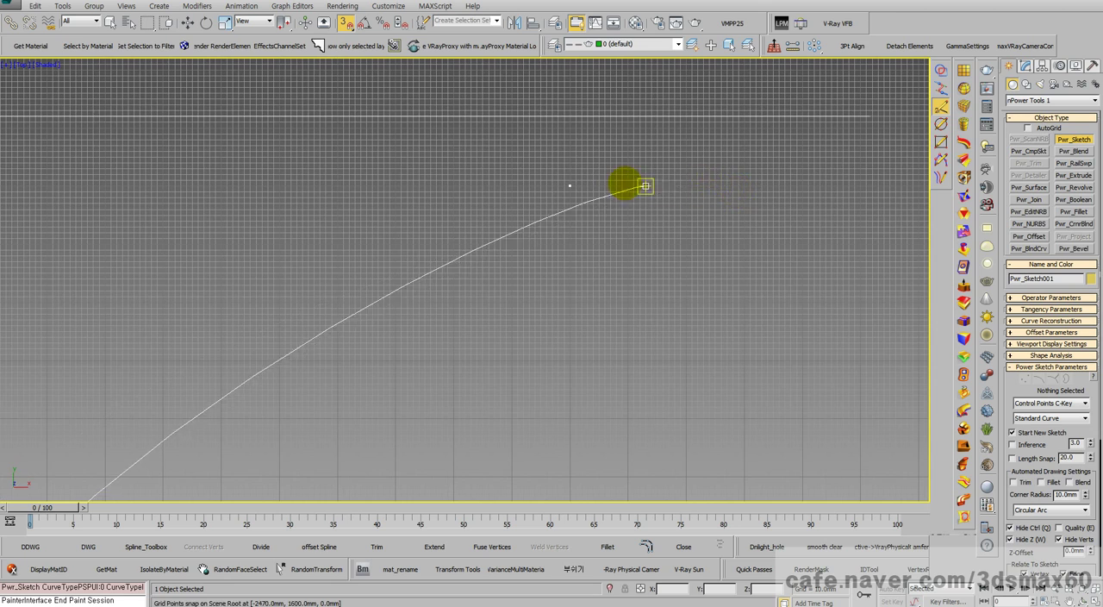
# Step: Continue the curve with two control points level at Y 1610 mm, the second at X -2320 mm
pyautogui.scroll(3, 603, 192)
pyautogui.click(612, 179)
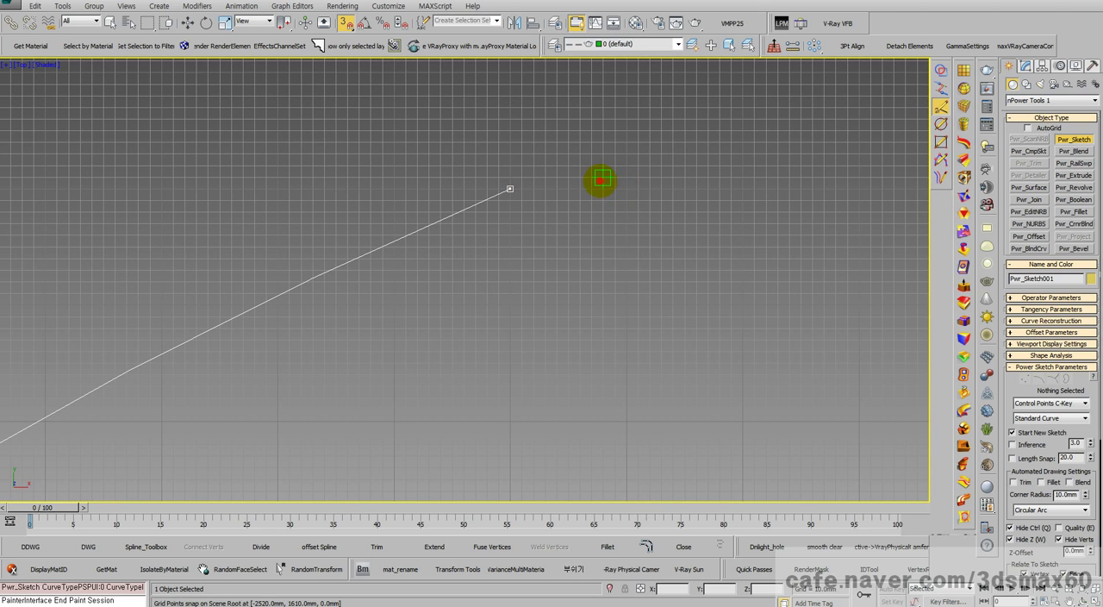
pyautogui.click(685, 177)
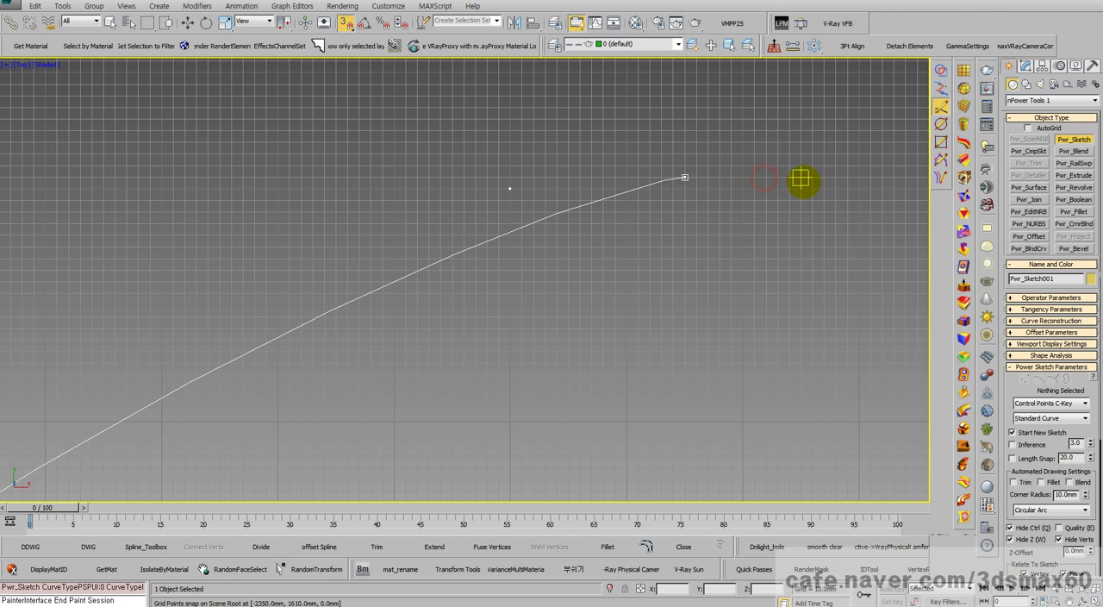
pyautogui.click(835, 177)
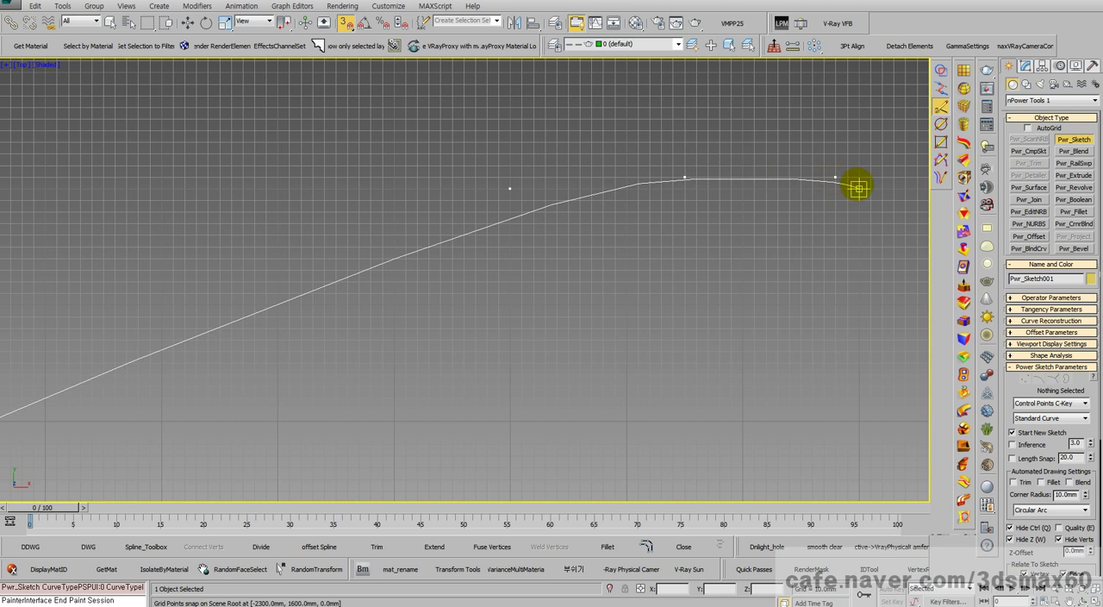
pyautogui.moveTo(829, 190); pyautogui.dragTo(827, 191, button='middle')
pyautogui.scroll(-5, 529, 190)
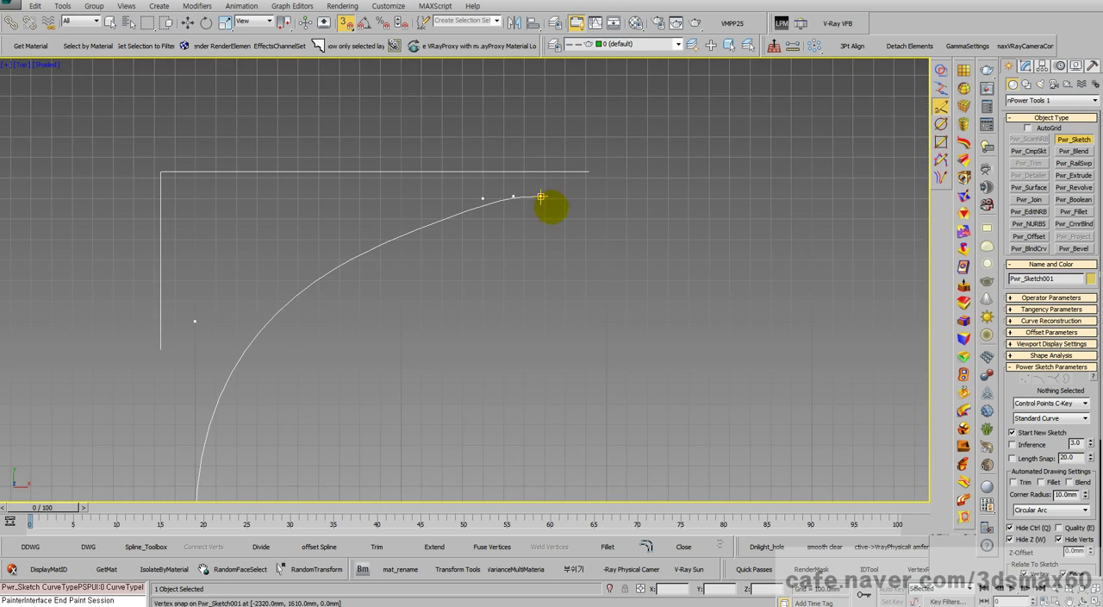
# Step: Add the next control point, undo its slightly low placement, and place it level at X -2160, Y 1610 mm
pyautogui.scroll(4, 595, 199)
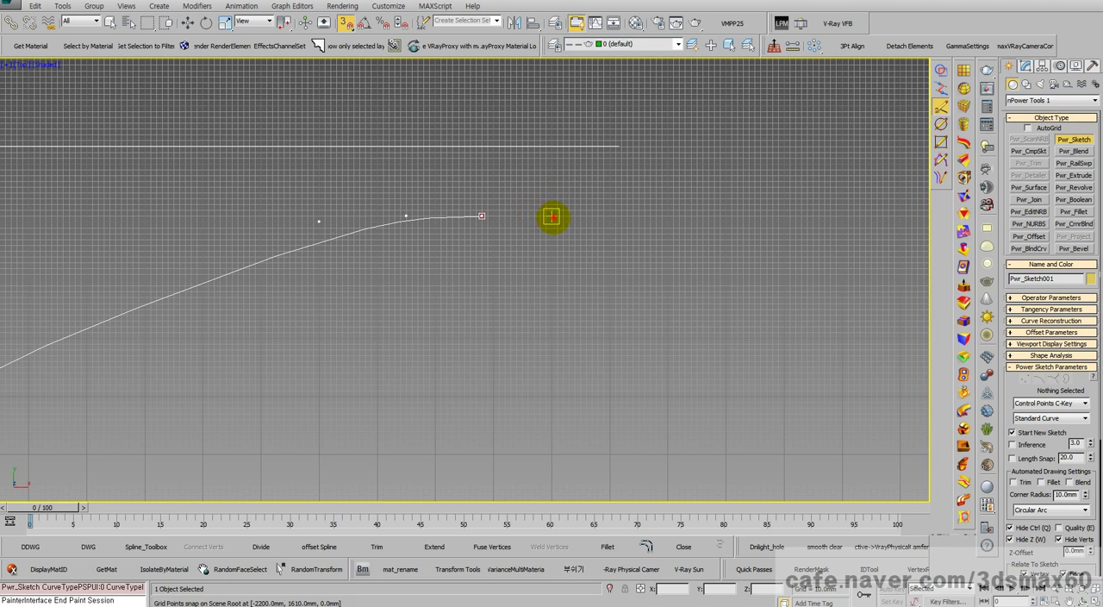
pyautogui.click(573, 218)
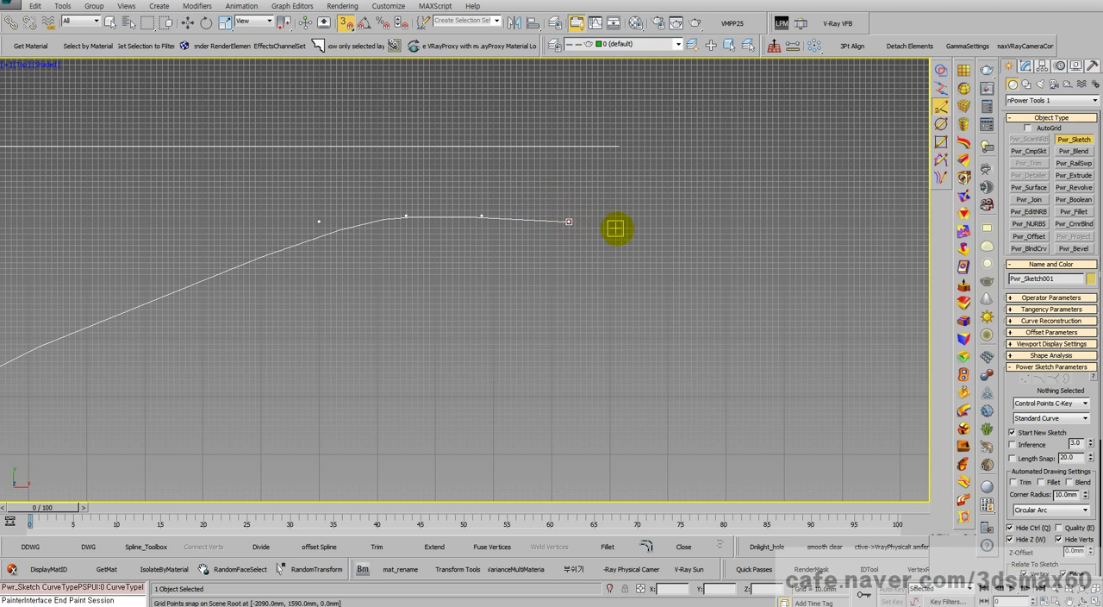
pyautogui.rightClick(573, 214)
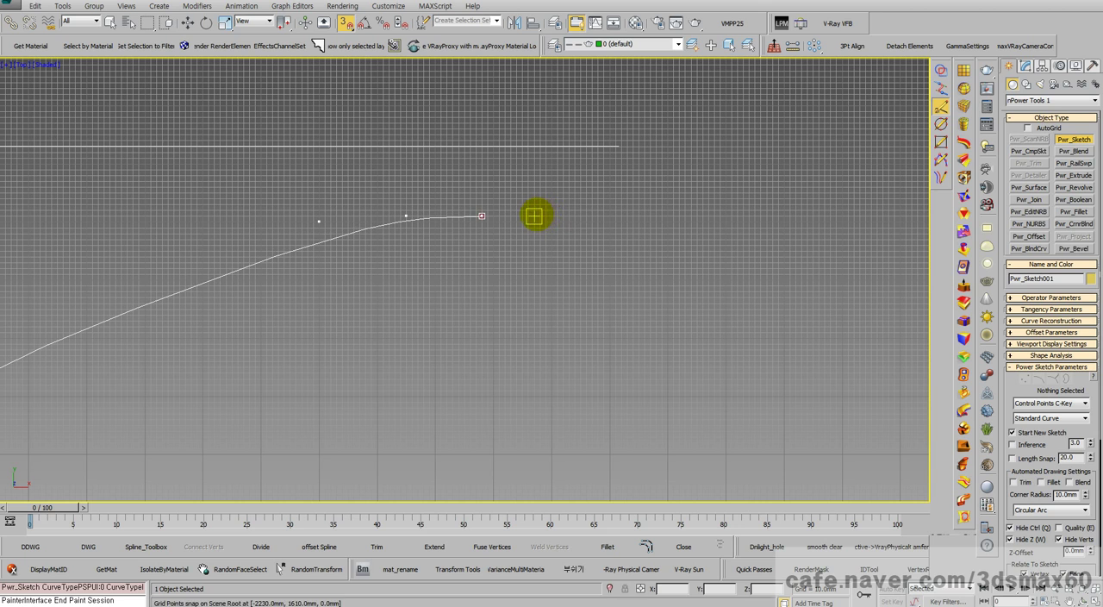
pyautogui.click(573, 216)
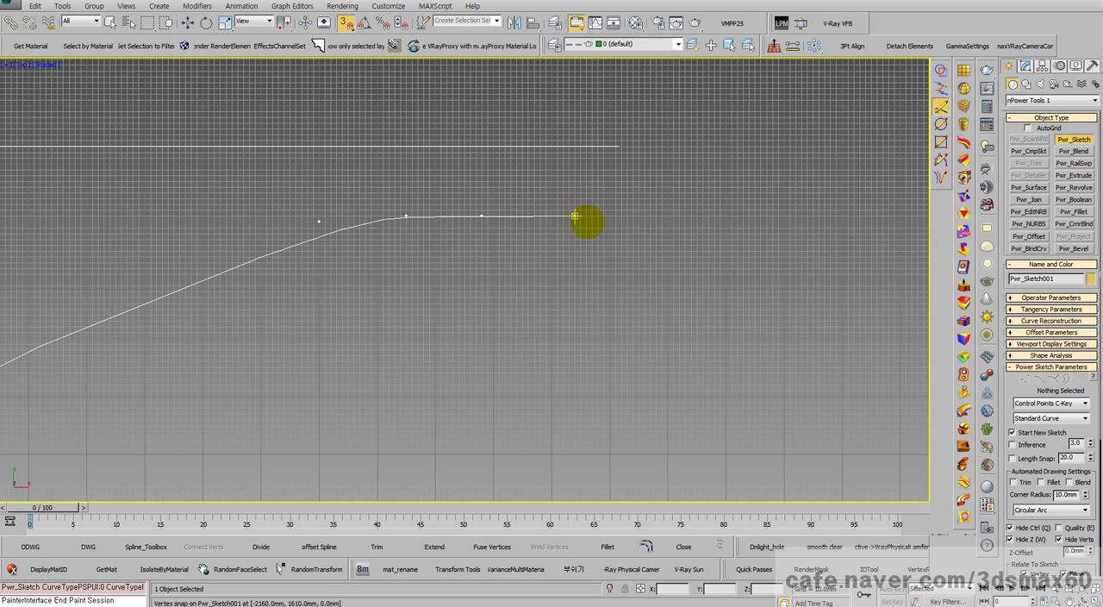
pyautogui.moveTo(616, 251); pyautogui.dragTo(401, 193, button='middle')
pyautogui.scroll(2, 405, 194)
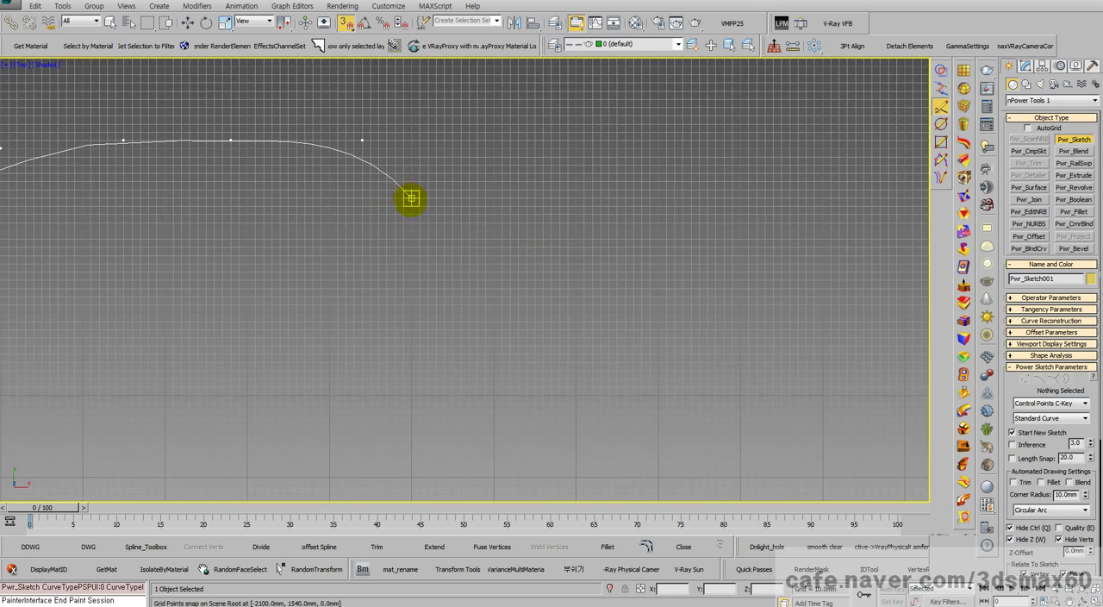
# Step: Add control points near X -1400, Y 1500 mm and X 3900, Y 1300 mm, and finish the curve at the mirror line's positive-X end
pyautogui.scroll(-4, 414, 201)
pyautogui.scroll(-6, 415, 248)
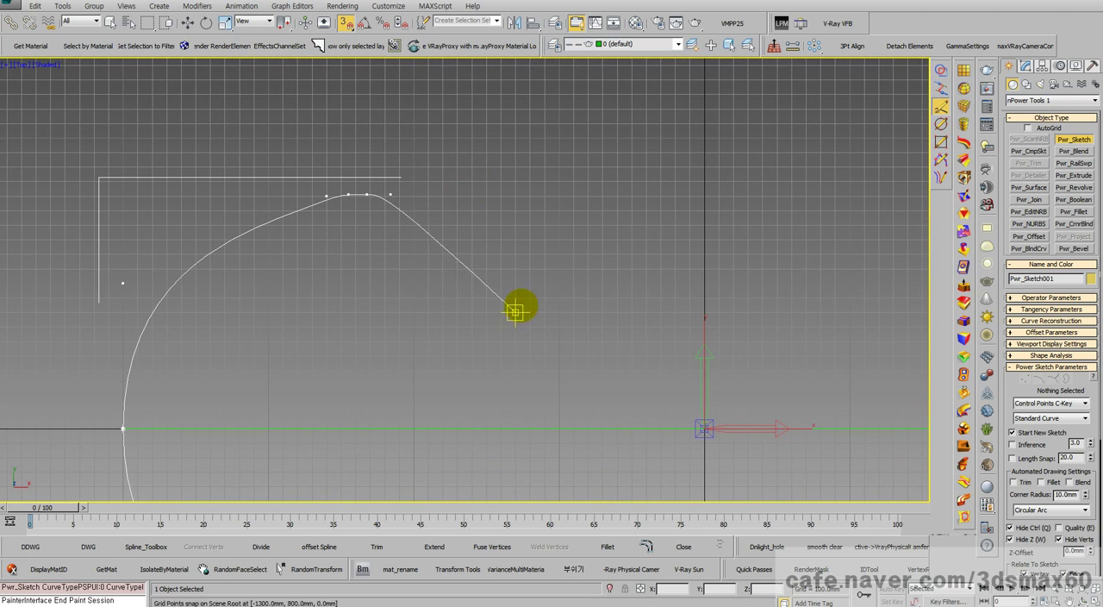
pyautogui.moveTo(632, 268); pyautogui.dragTo(476, 248, button='middle')
pyautogui.scroll(-4, 476, 247)
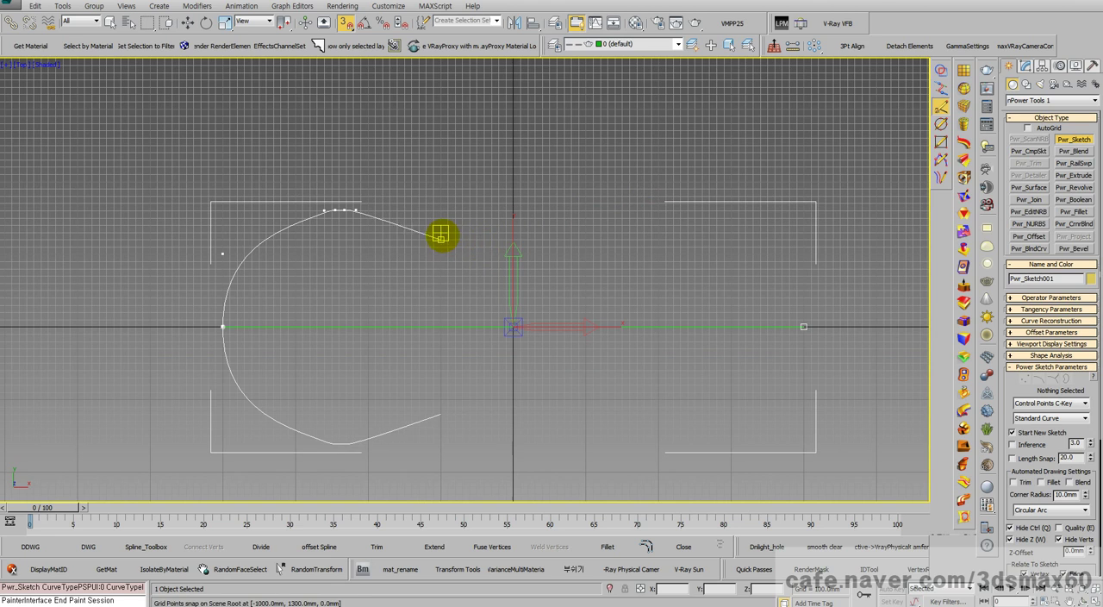
pyautogui.click(411, 218)
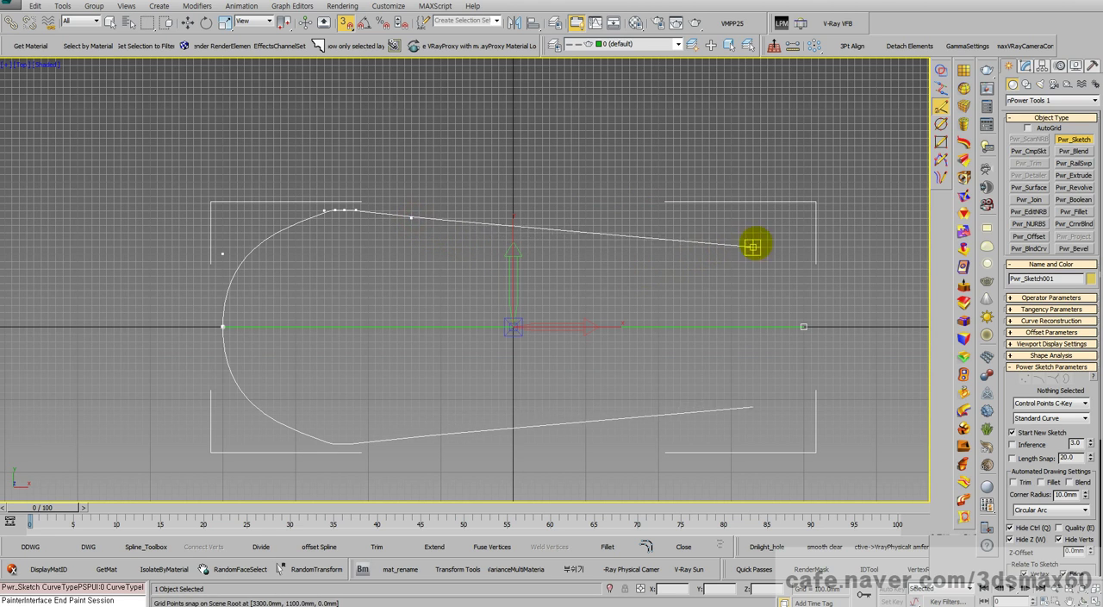
pyautogui.click(795, 233)
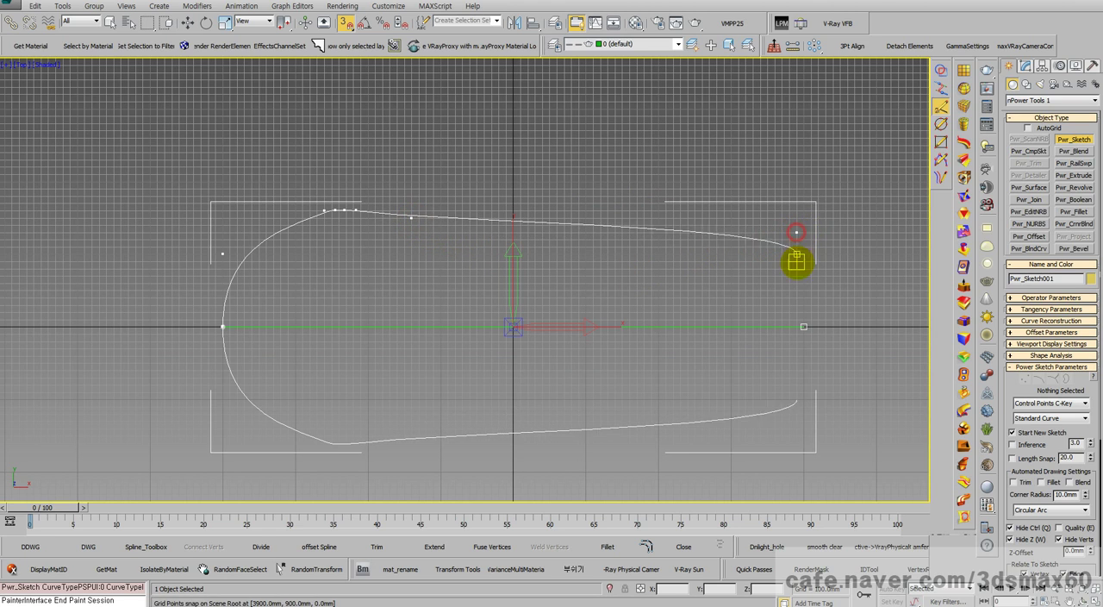
pyautogui.click(803, 326)
pyautogui.rightClick(698, 319)
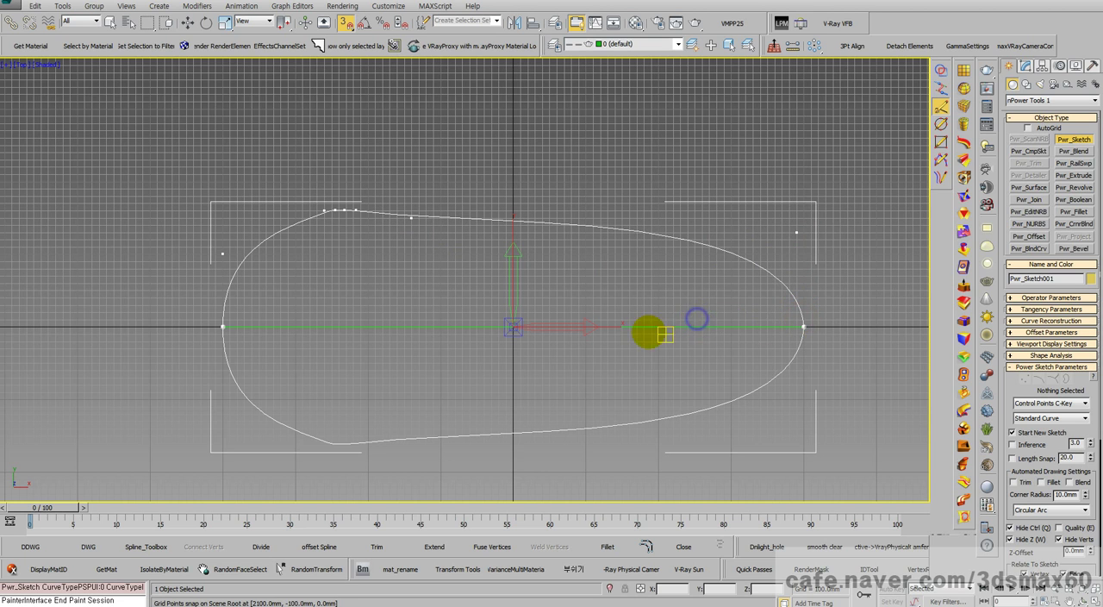
# Step: Open the sketch for modification, turn off its nPower Vertex snap, and check the Standard grid snaps
pyautogui.moveTo(332, 285); pyautogui.dragTo(525, 295, button='middle')
pyautogui.scroll(5, 539, 254)
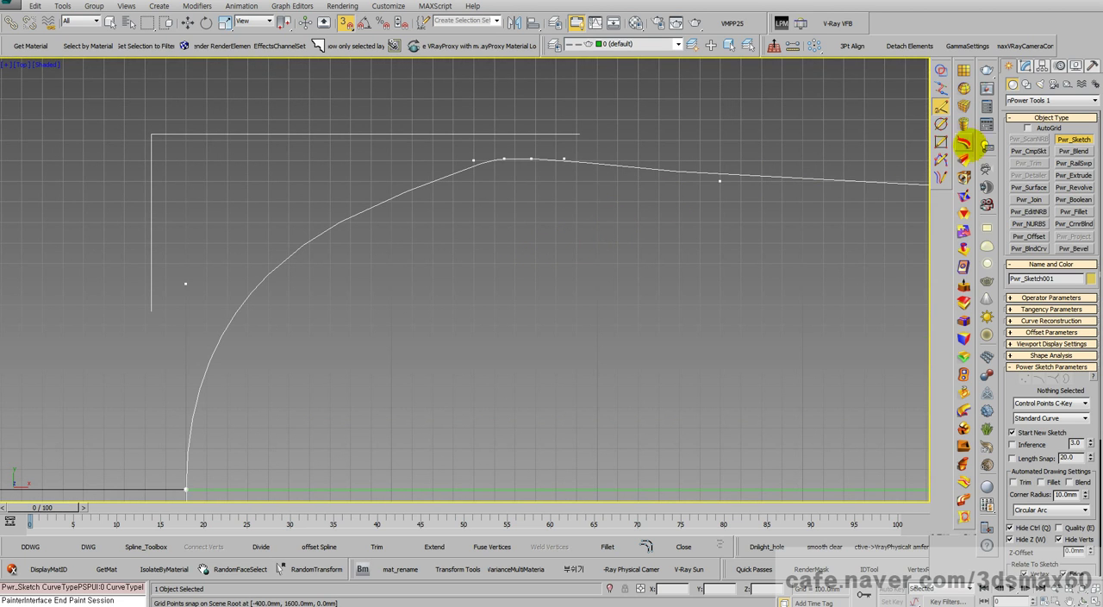
pyautogui.click(1026, 67)
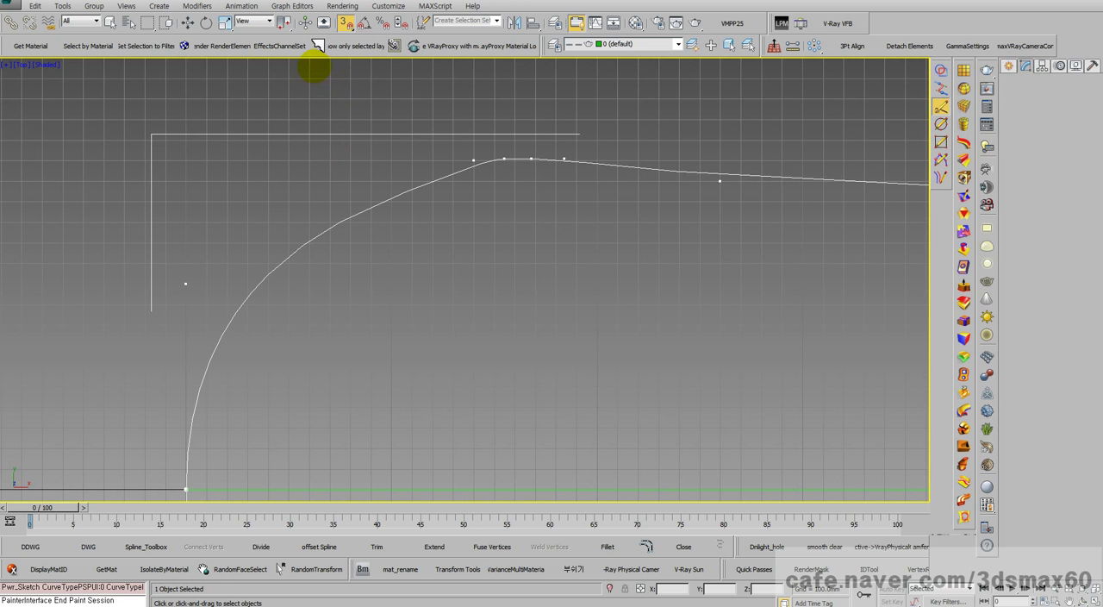
pyautogui.scroll(4, 438, 198)
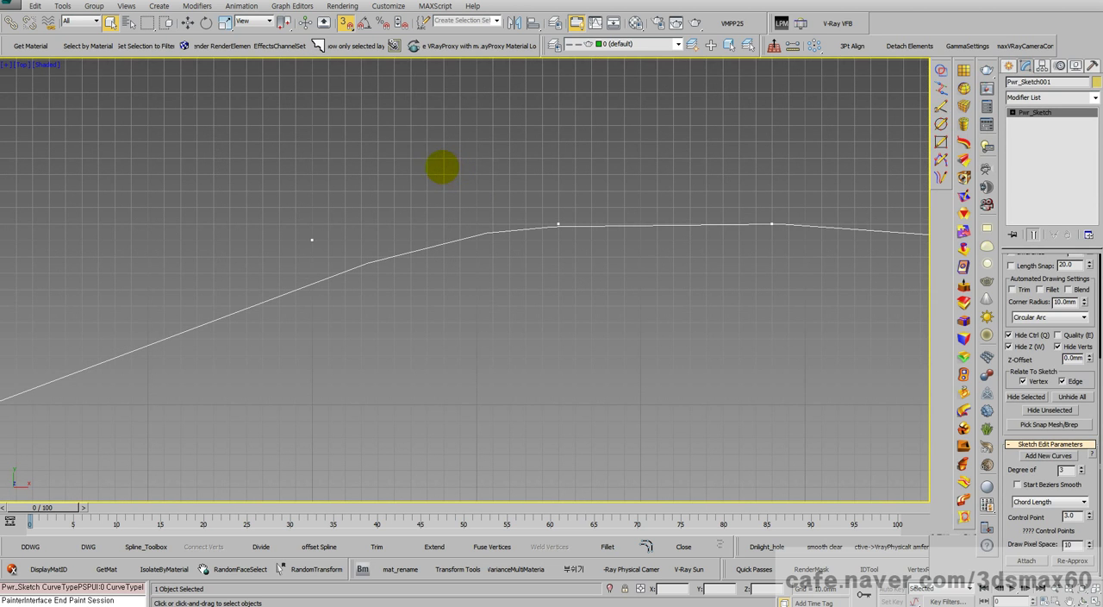
pyautogui.rightClick(349, 22)
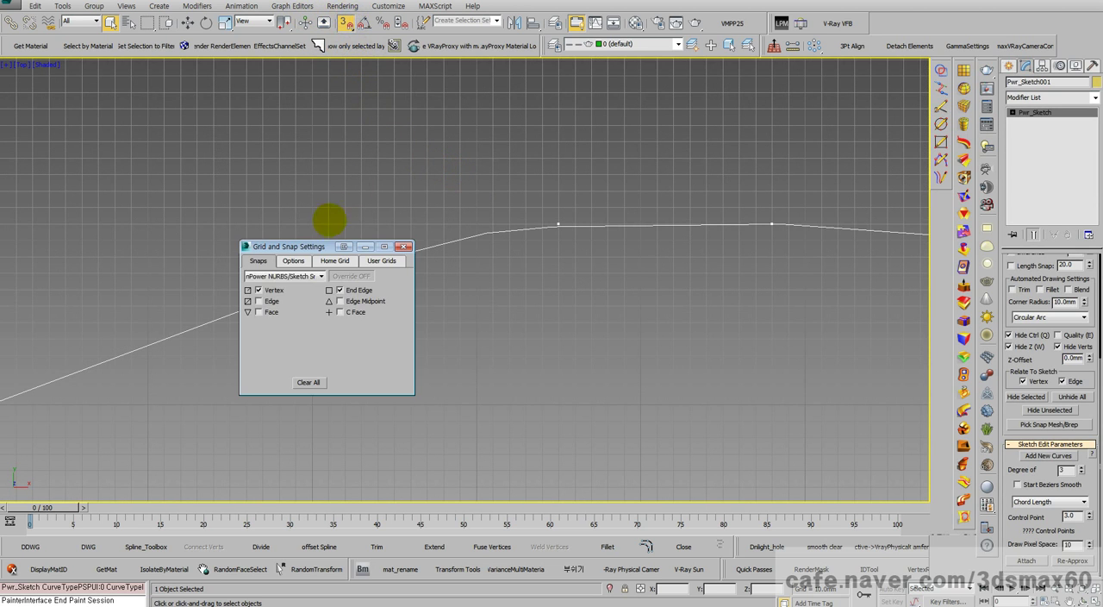
pyautogui.click(282, 277)
pyautogui.click(281, 277)
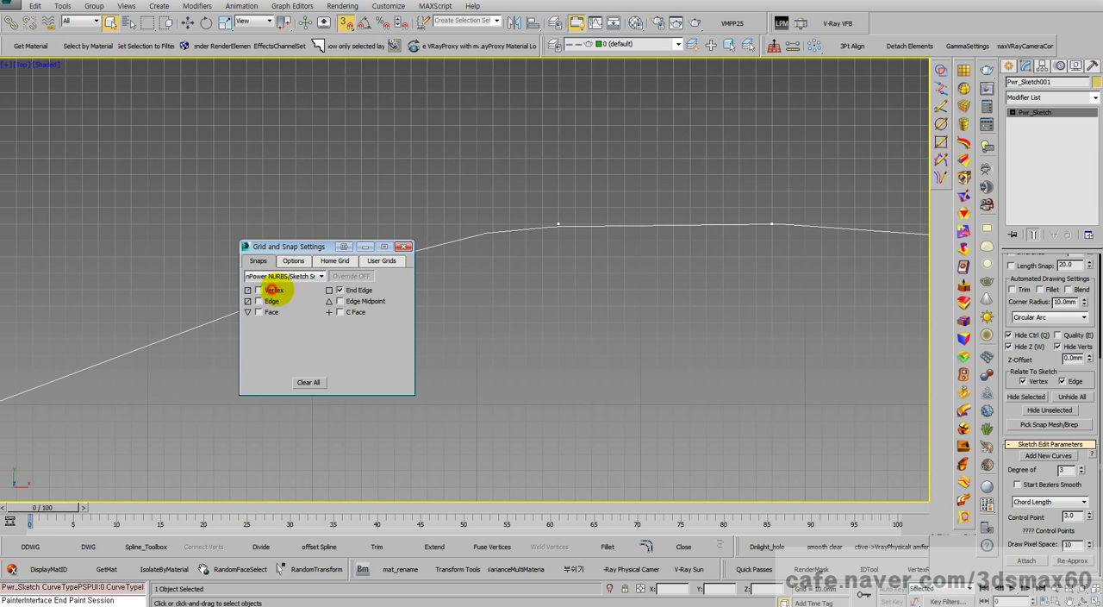
pyautogui.click(285, 276)
pyautogui.click(280, 287)
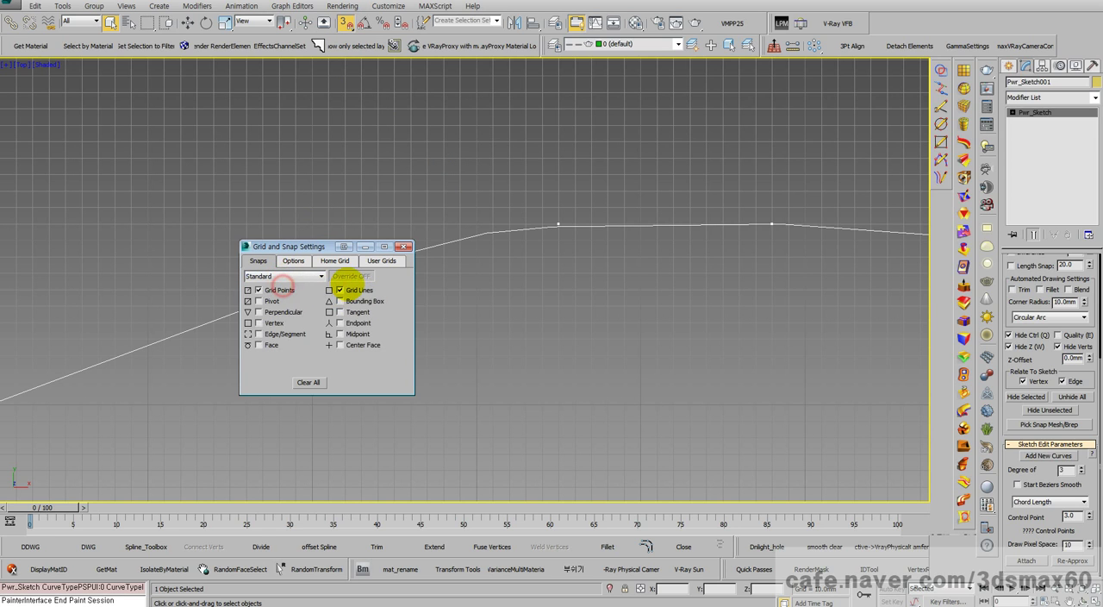
pyautogui.click(366, 246)
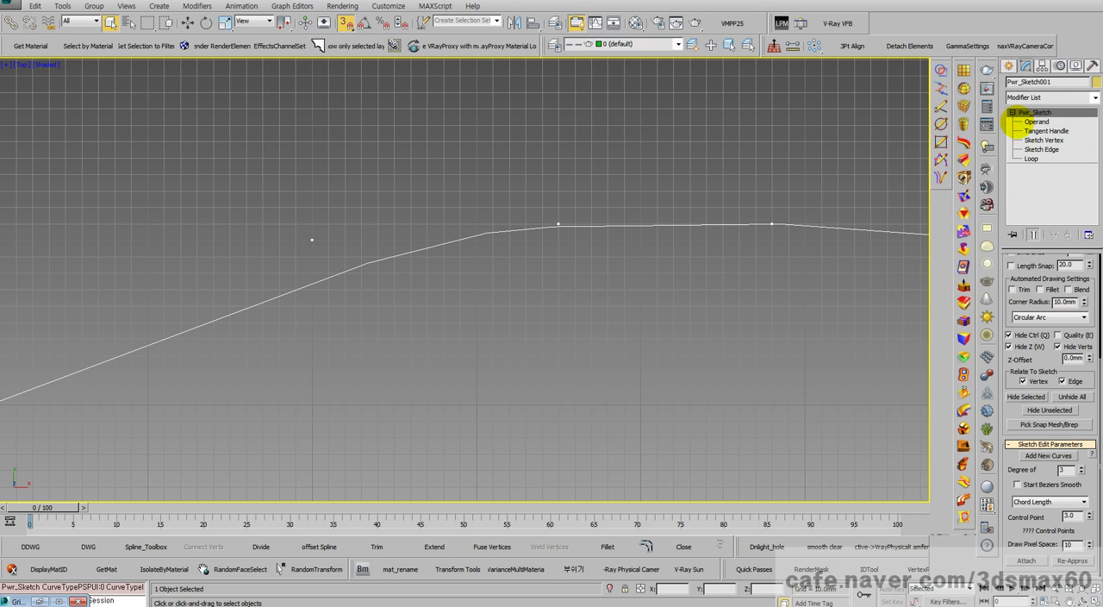
# Step: At Sketch Vertex level, move the first of the level control points to X -2590, Y 1610 mm
pyautogui.click(1042, 139)
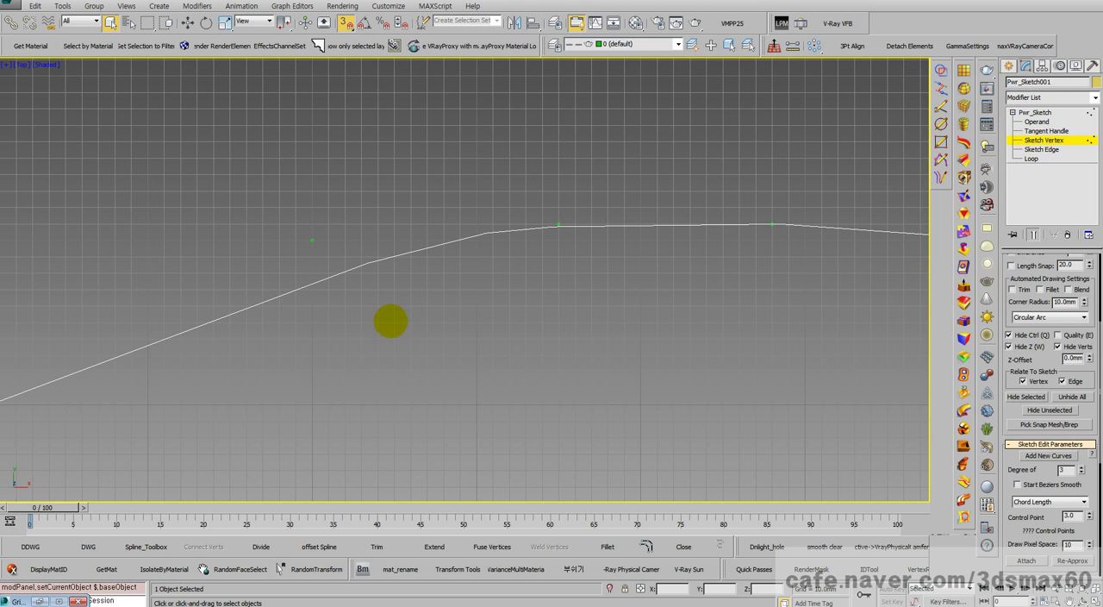
pyautogui.click(559, 226)
pyautogui.rightClick(583, 216)
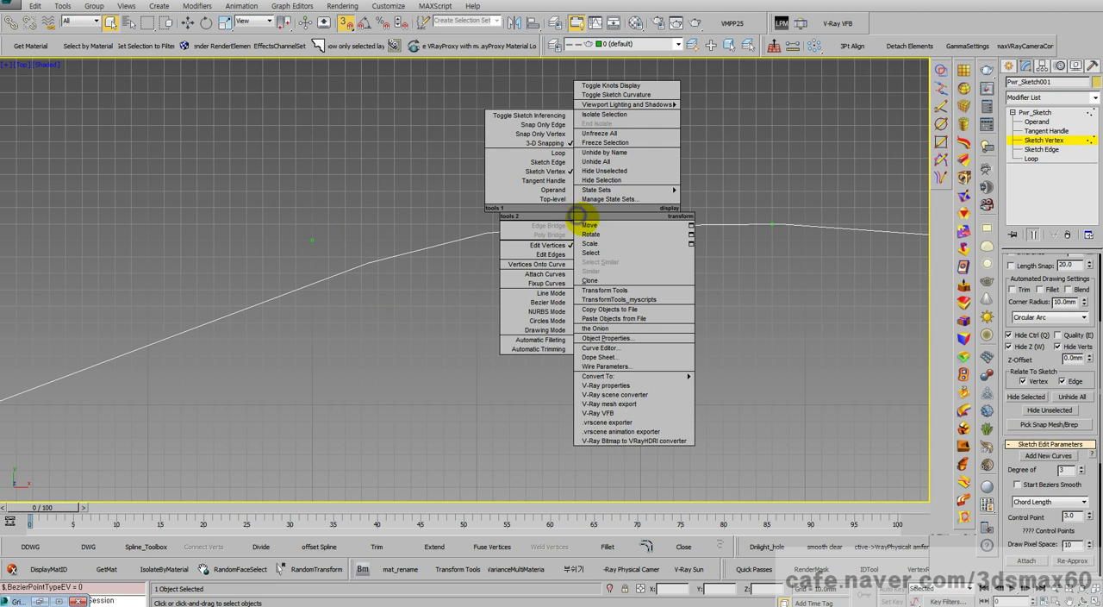
pyautogui.click(589, 225)
pyautogui.moveTo(558, 226); pyautogui.dragTo(341, 259)
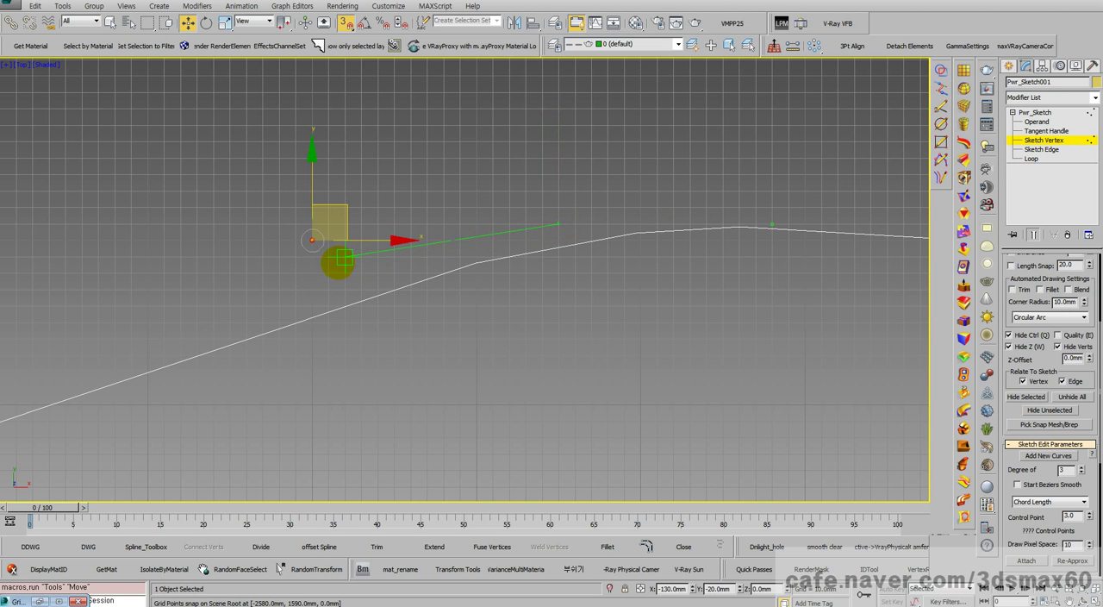
pyautogui.moveTo(418, 285)
pyautogui.mouseDown()
pyautogui.moveTo(399, 229)
pyautogui.moveTo(365, 207)
pyautogui.moveTo(370, 227)
pyautogui.moveTo(360, 223)
pyautogui.mouseUp()
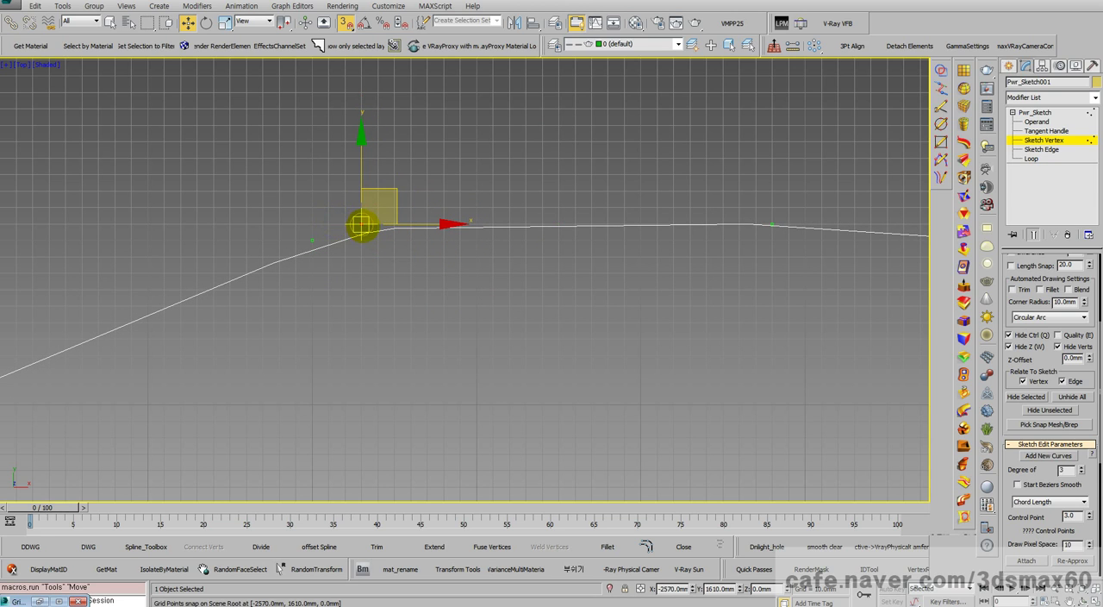
pyautogui.moveTo(360, 226); pyautogui.dragTo(327, 226)
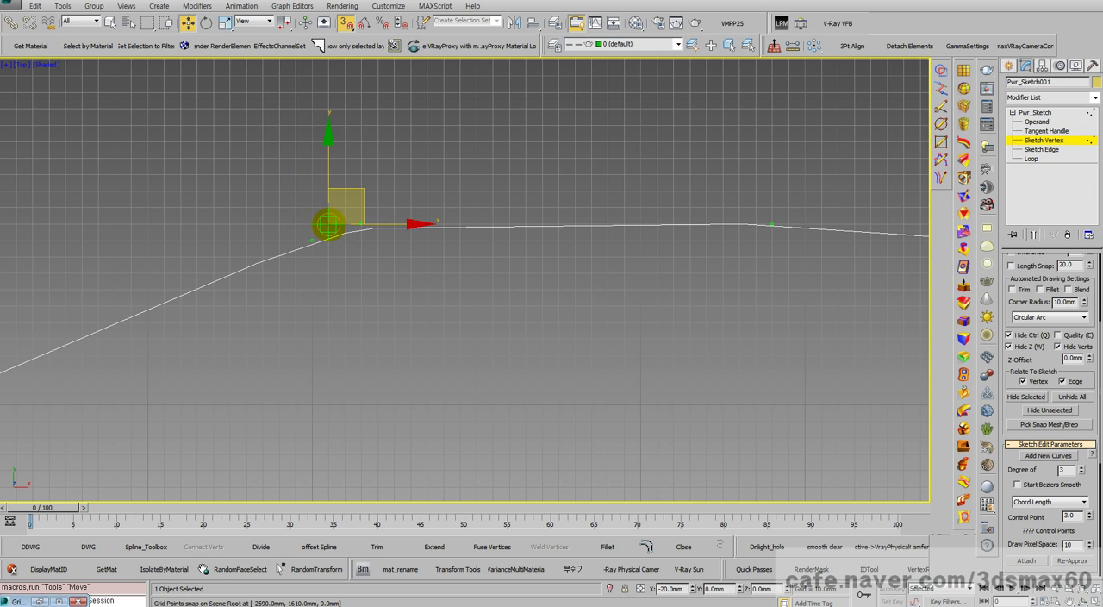
# Step: Try to move the control point at X -2320 mm beside the one at X -2590 mm, and undo the move
pyautogui.click(771, 223)
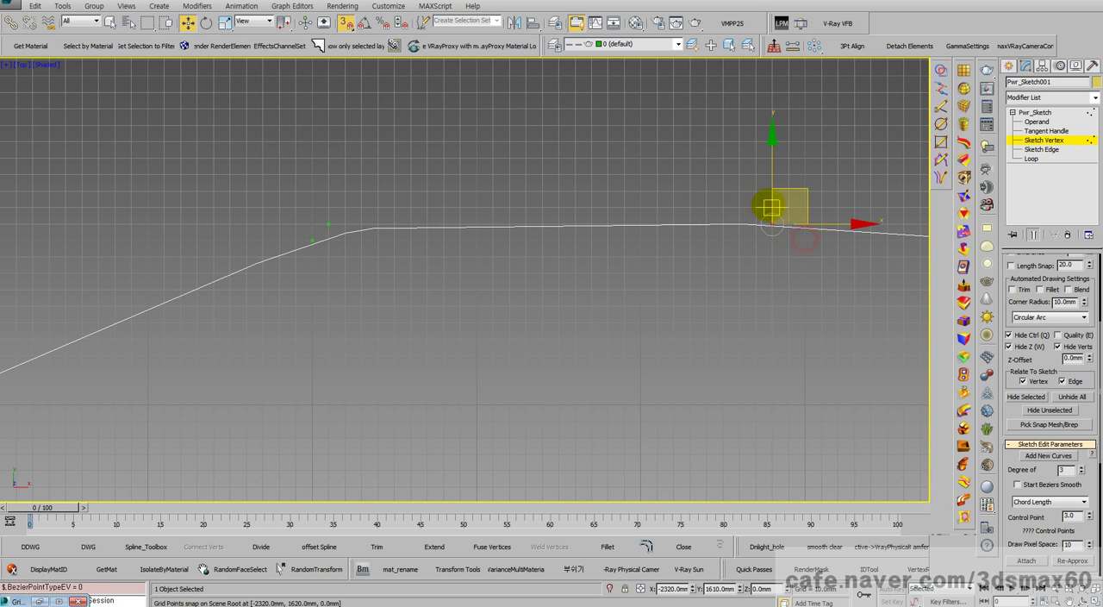
pyautogui.moveTo(772, 224); pyautogui.dragTo(359, 227)
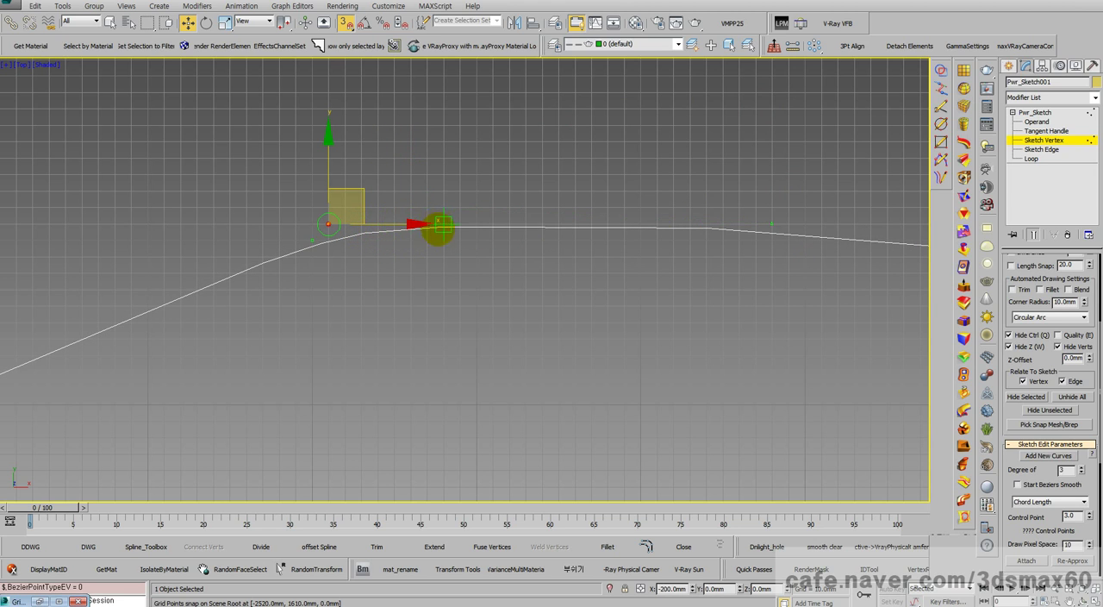
pyautogui.moveTo(378, 226)
pyautogui.mouseDown()
pyautogui.moveTo(254, 195)
pyautogui.moveTo(443, 209)
pyautogui.mouseUp()
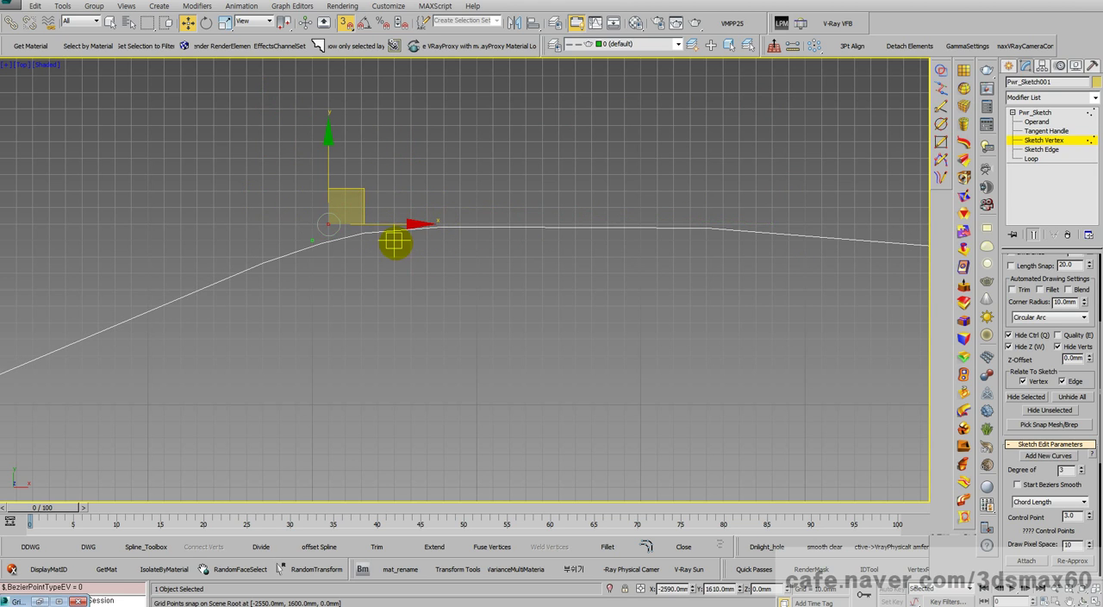
pyautogui.hotkey('ctrl', 'z')
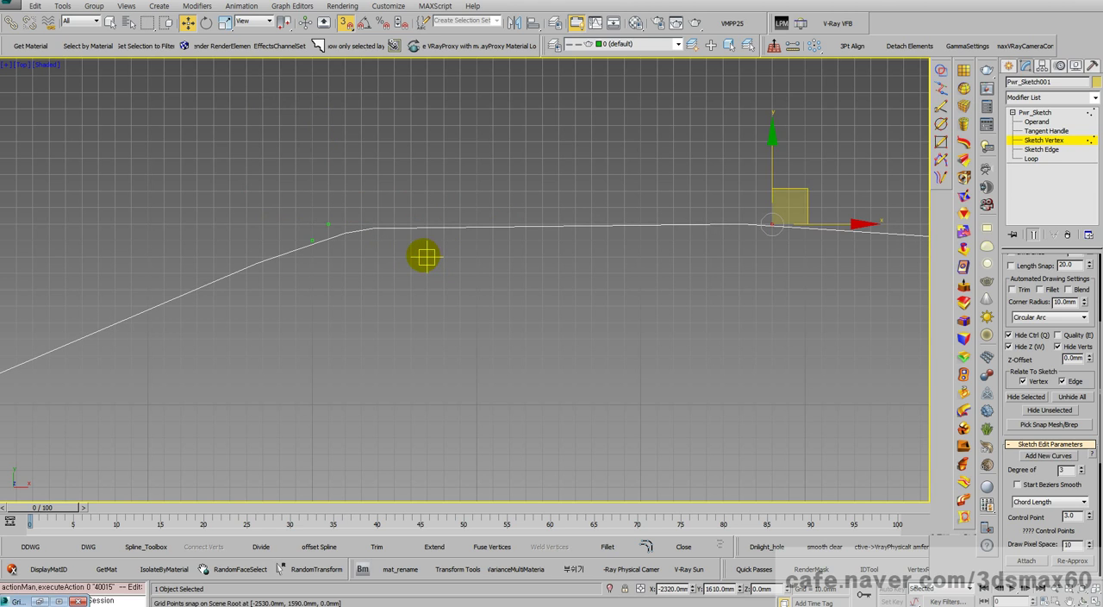
# Step: Move the control point at X -2320 mm to X -2450, Y 1620 mm, cancelling a further shift toward its neighbour
pyautogui.moveTo(771, 227)
pyautogui.mouseDown()
pyautogui.moveTo(409, 242)
pyautogui.moveTo(392, 226)
pyautogui.mouseUp()
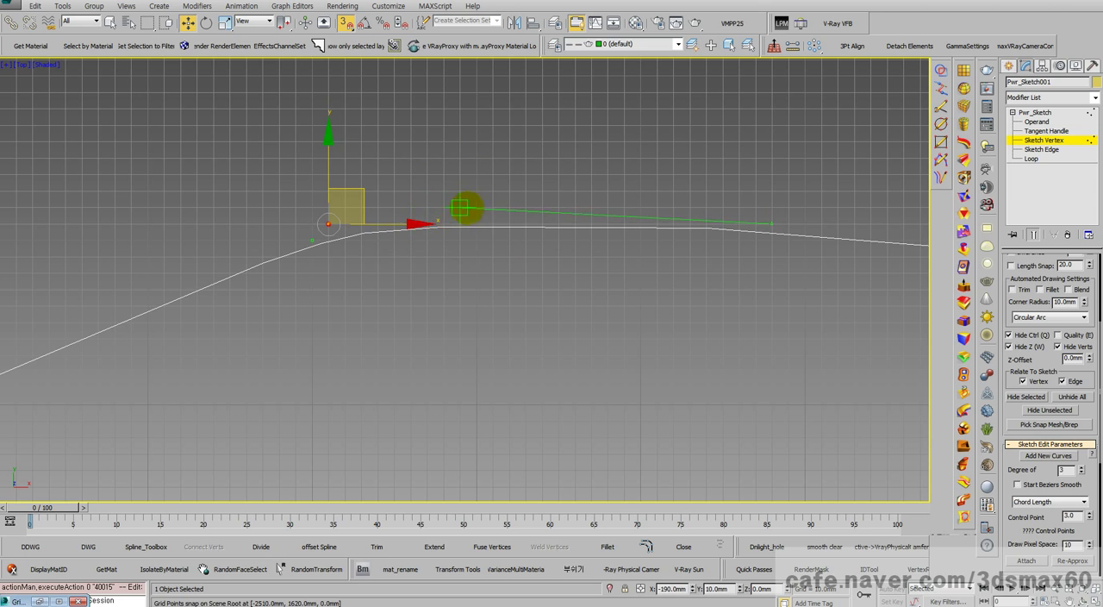
pyautogui.moveTo(459, 208)
pyautogui.mouseDown()
pyautogui.moveTo(665, 222)
pyautogui.moveTo(556, 208)
pyautogui.moveTo(397, 223)
pyautogui.mouseUp()
pyautogui.rightClick(558, 208)
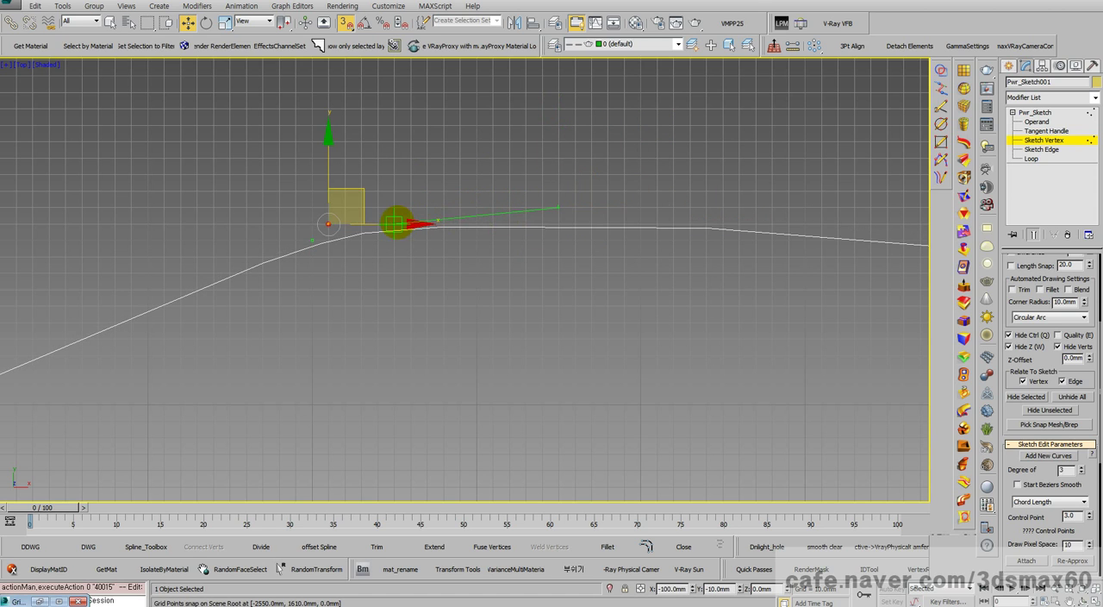
pyautogui.moveTo(532, 221); pyautogui.dragTo(532, 221)
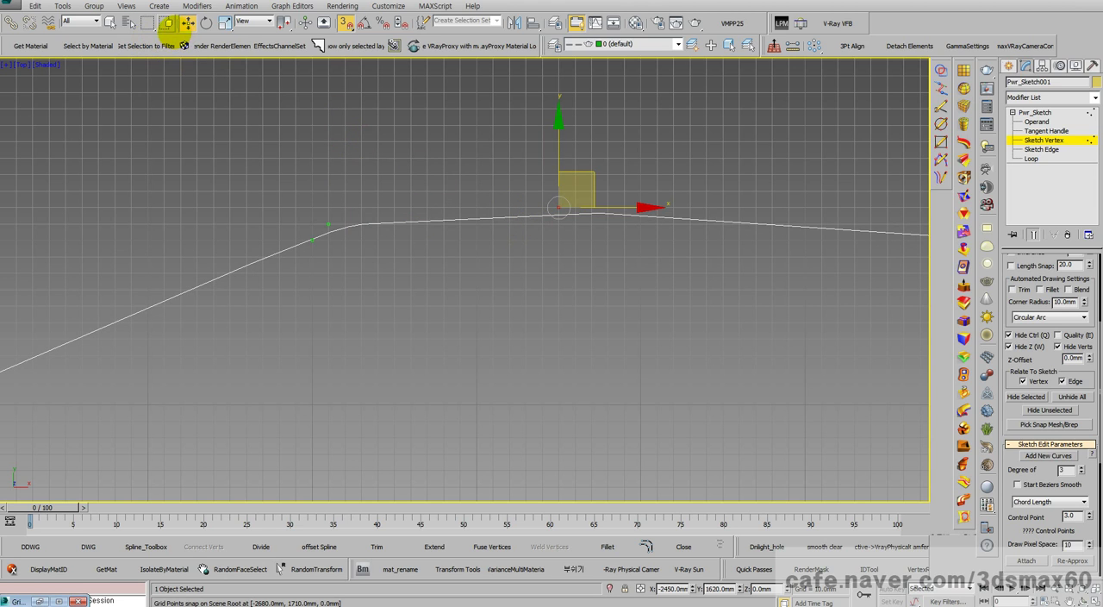
# Step: Try a snap preview radius and snap radius of 1 pixel with a trial move of the selected control point
pyautogui.rightClick(346, 22)
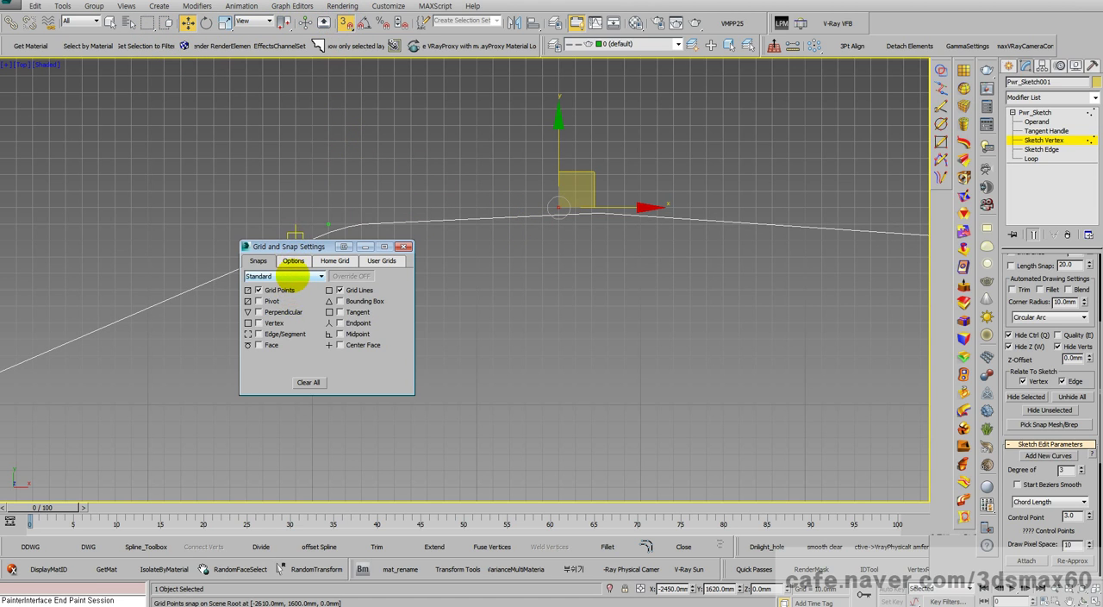
pyautogui.click(293, 260)
pyautogui.moveTo(333, 310); pyautogui.dragTo(265, 308)
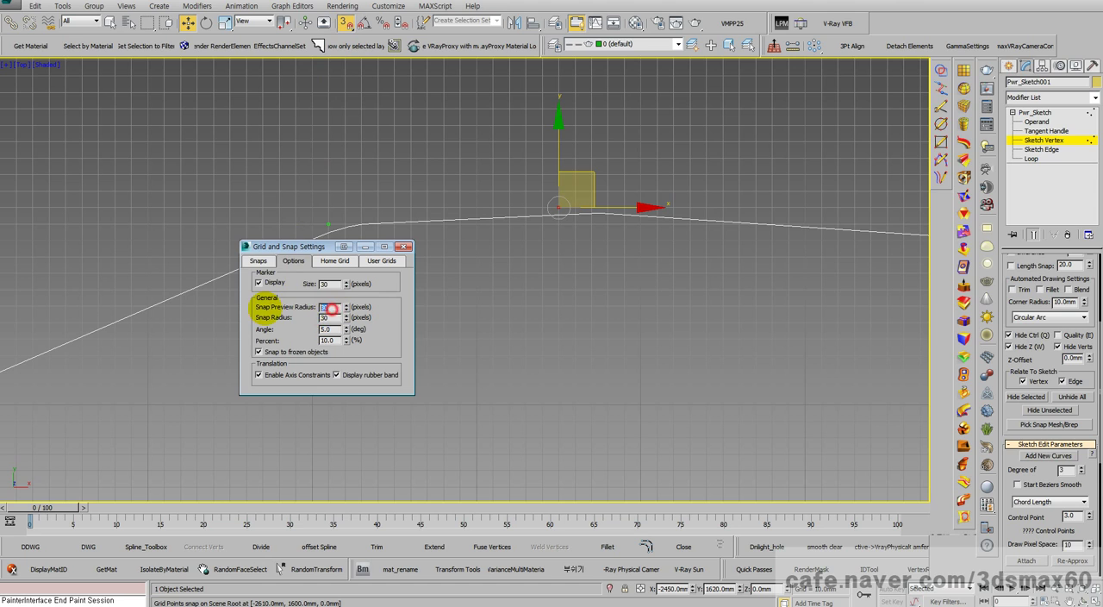
pyautogui.write('1')
pyautogui.press('Return')
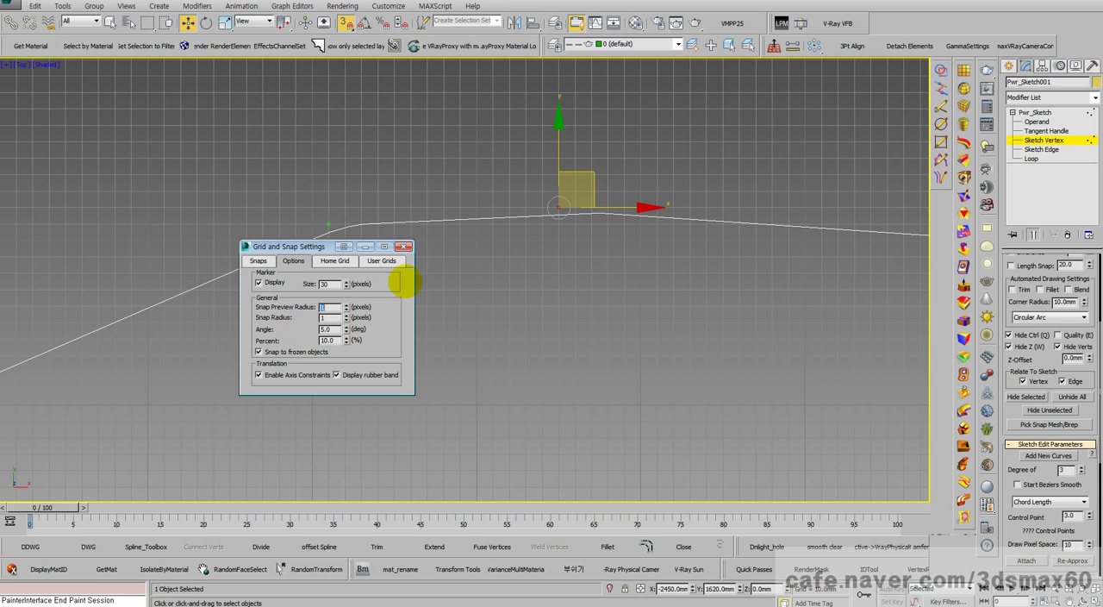
pyautogui.moveTo(557, 207); pyautogui.dragTo(455, 223)
pyautogui.rightClick(455, 222)
# Step: Try a snap marker size of 1 pixel with another cancelled trial move of the control point
pyautogui.moveTo(333, 284); pyautogui.dragTo(273, 281)
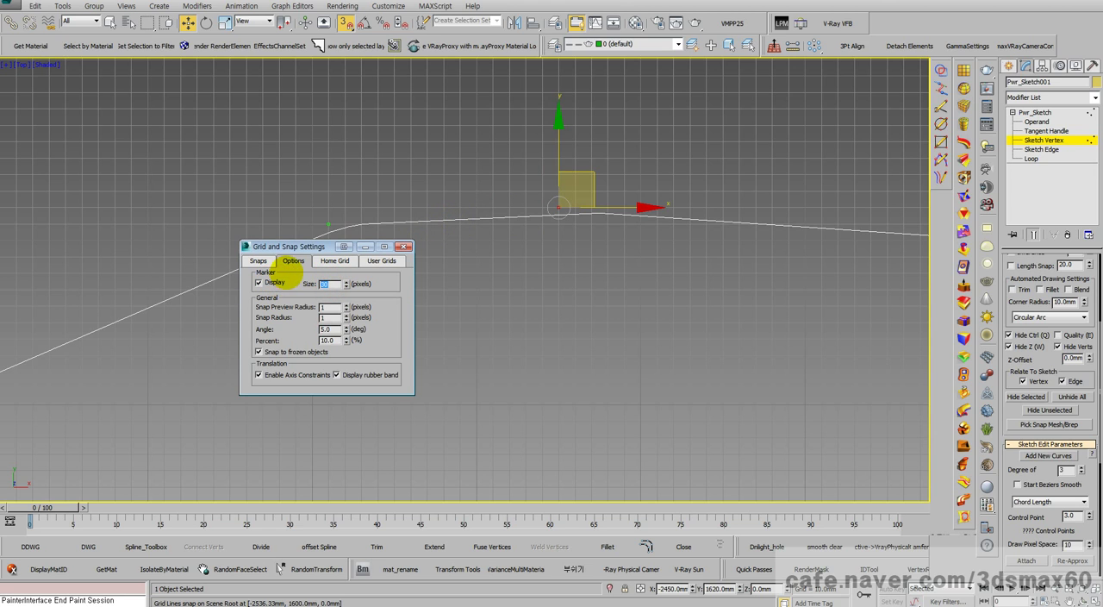
pyautogui.write('1')
pyautogui.moveTo(557, 207)
pyautogui.mouseDown()
pyautogui.moveTo(384, 226)
pyautogui.moveTo(438, 217)
pyautogui.moveTo(458, 187)
pyautogui.moveTo(547, 205)
pyautogui.mouseUp()
pyautogui.rightClick(547, 206)
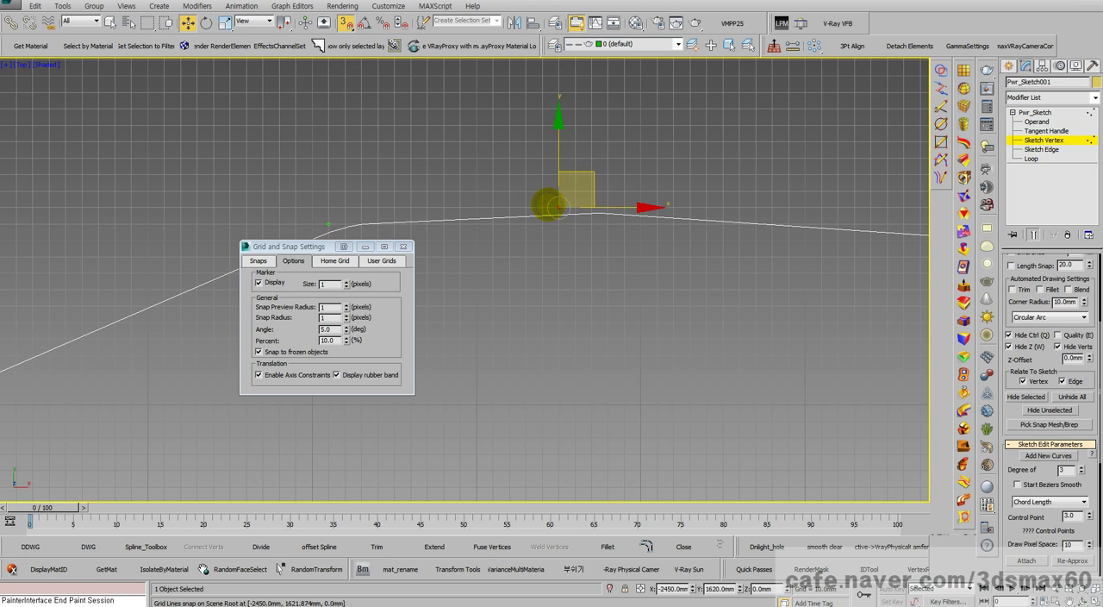
# Step: Set the snap marker size, preview radius and snap radius to 20 pixels and the snap angle to 20 degrees
pyautogui.click(328, 284)
pyautogui.write('20')
pyautogui.click(330, 307)
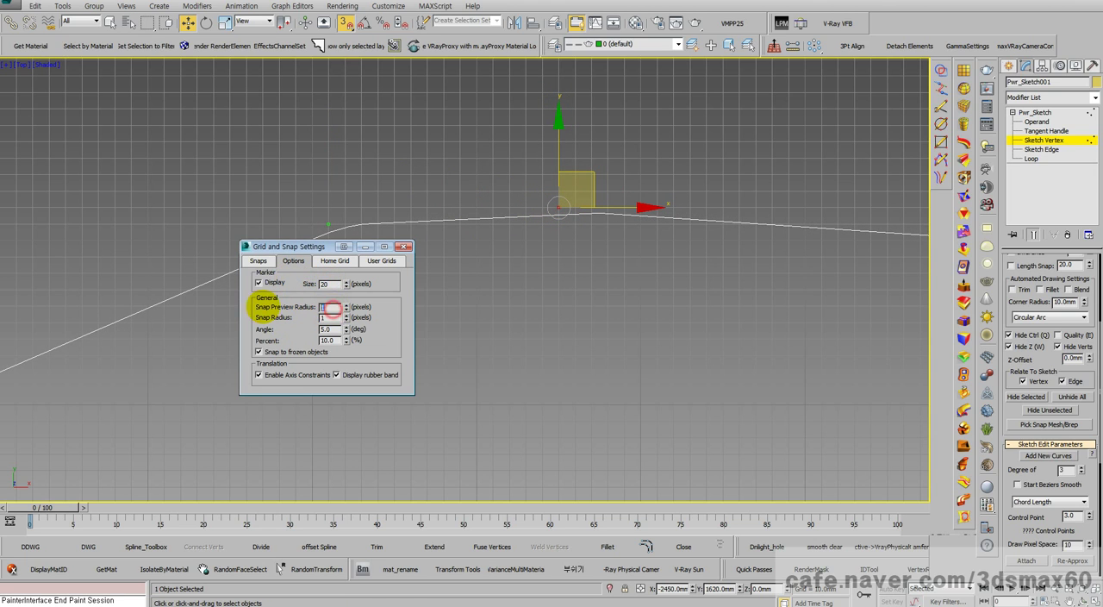
pyautogui.write('20')
pyautogui.click(331, 317)
pyautogui.write('50')
pyautogui.click(320, 329)
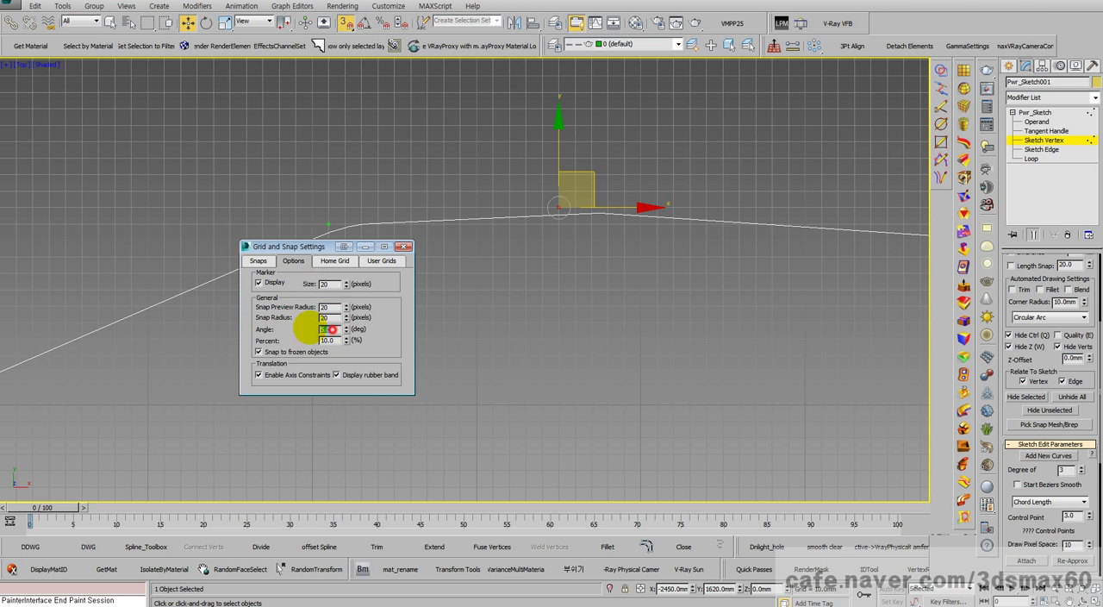
# Step: Move the control point at X -2160 mm to X -2380, Y 1610 mm
pyautogui.scroll(-5, 539, 300)
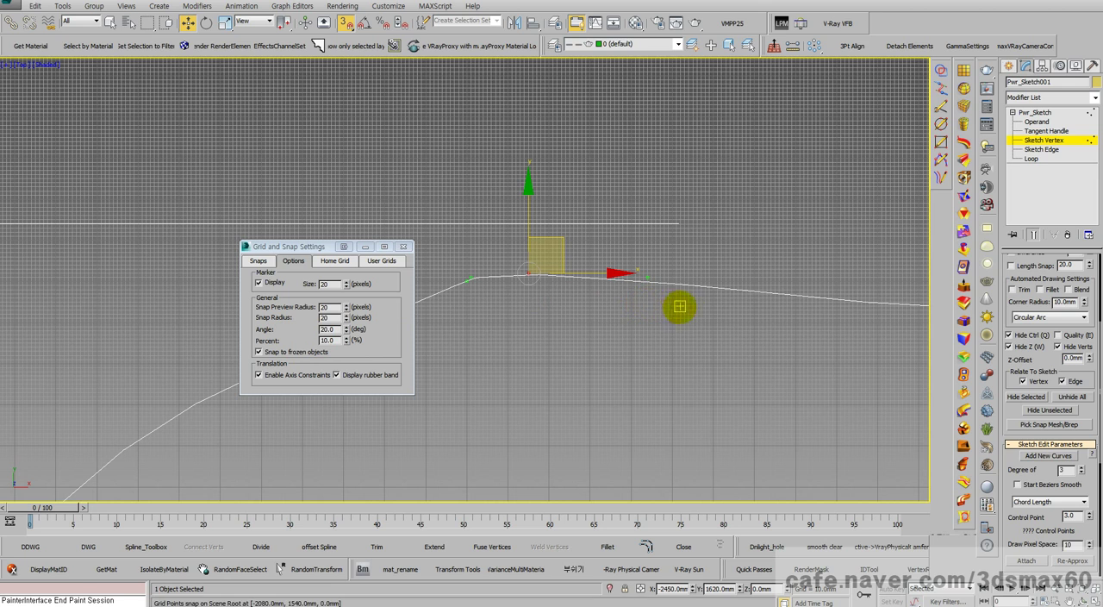
pyautogui.moveTo(635, 267)
pyautogui.mouseDown()
pyautogui.moveTo(648, 274)
pyautogui.moveTo(557, 277)
pyautogui.mouseUp()
pyautogui.scroll(4, 534, 283)
pyautogui.moveTo(517, 272); pyautogui.dragTo(643, 270, button='middle')
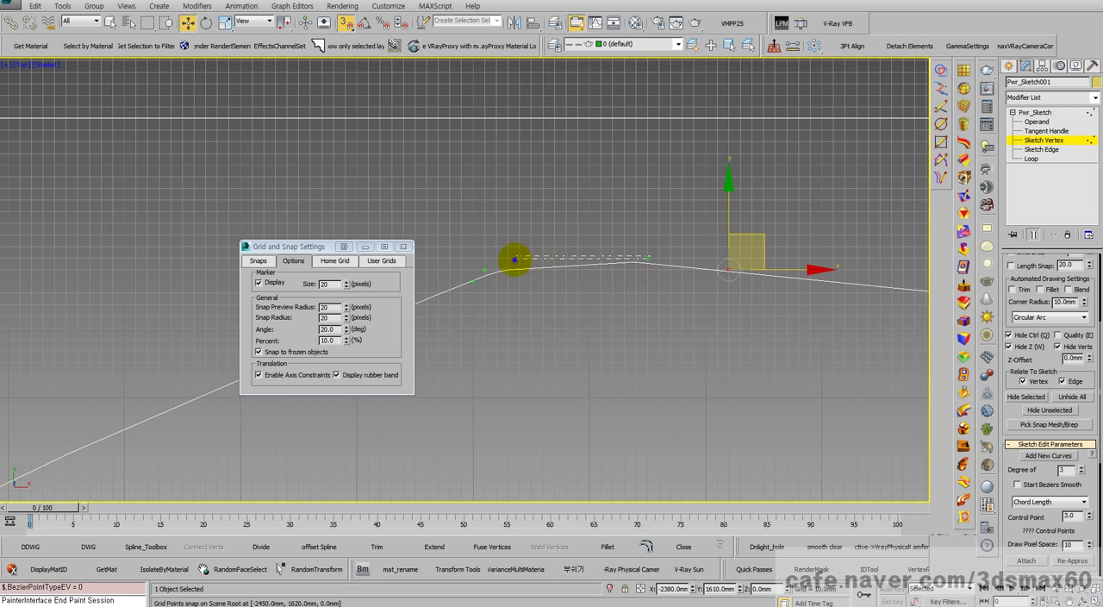
# Step: Bring the control points at X -2450 mm and X -2380 mm close to the one at X -2590, Y 1610 mm
pyautogui.click(646, 259)
pyautogui.moveTo(646, 257); pyautogui.dragTo(491, 269)
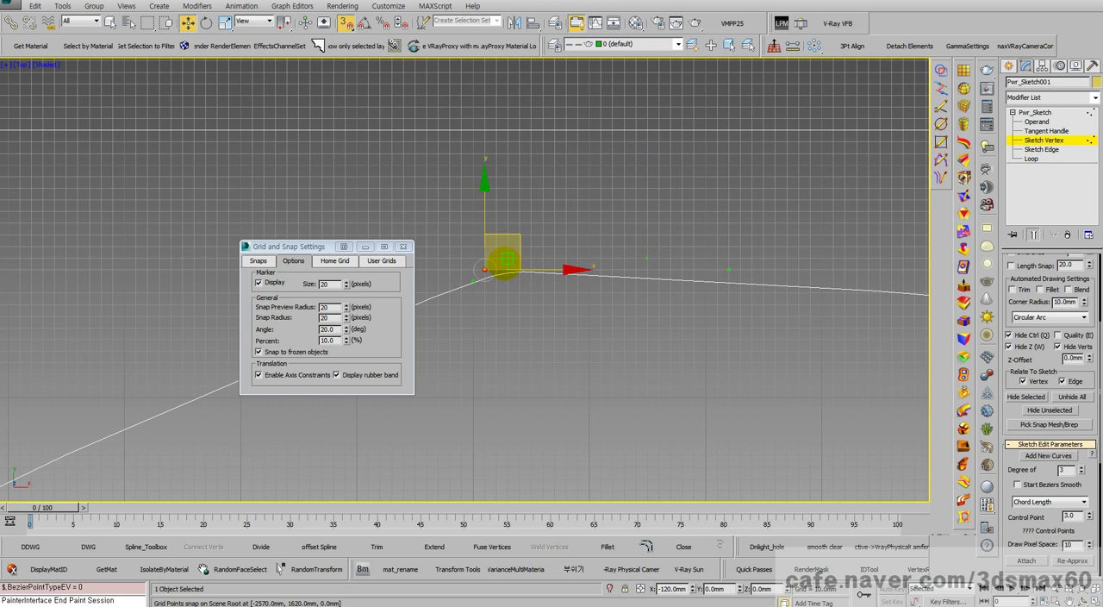
pyautogui.moveTo(728, 270)
pyautogui.mouseDown()
pyautogui.moveTo(496, 272)
pyautogui.moveTo(540, 290)
pyautogui.mouseUp()
pyautogui.scroll(-3, 541, 293)
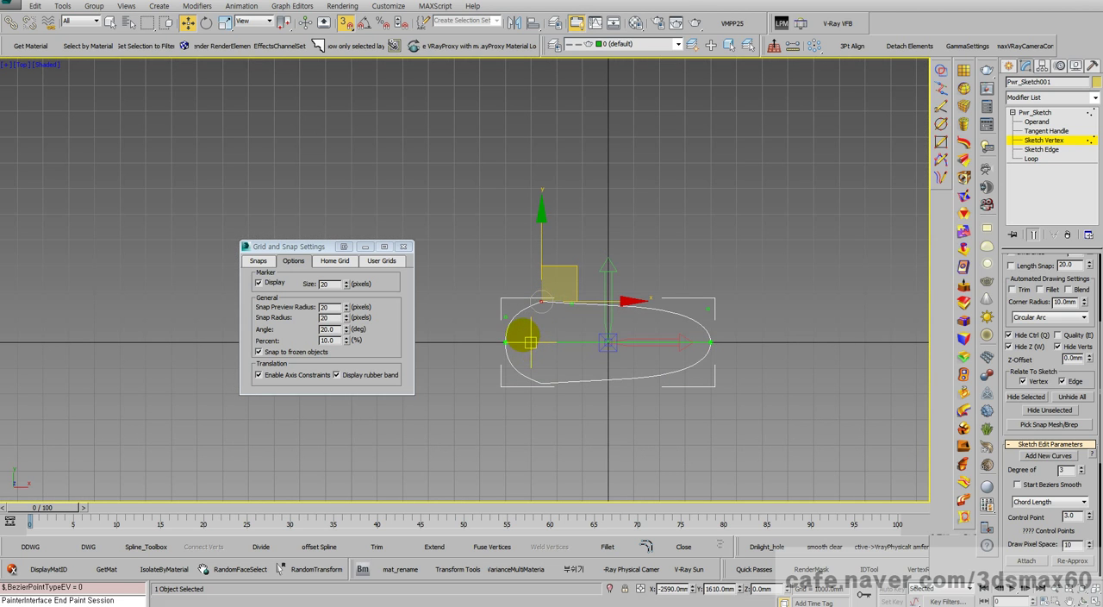
# Step: Examine the curve's shape around the clustered control points, both up close and across the whole outline
pyautogui.scroll(5, 521, 332)
pyautogui.scroll(6, 616, 302)
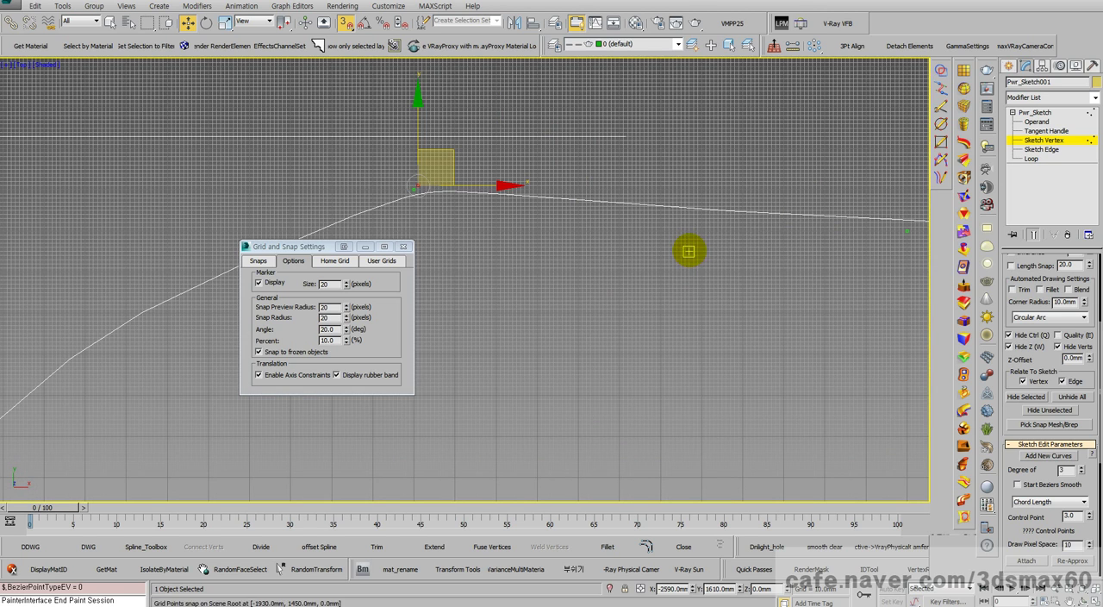
pyautogui.scroll(-5, 776, 243)
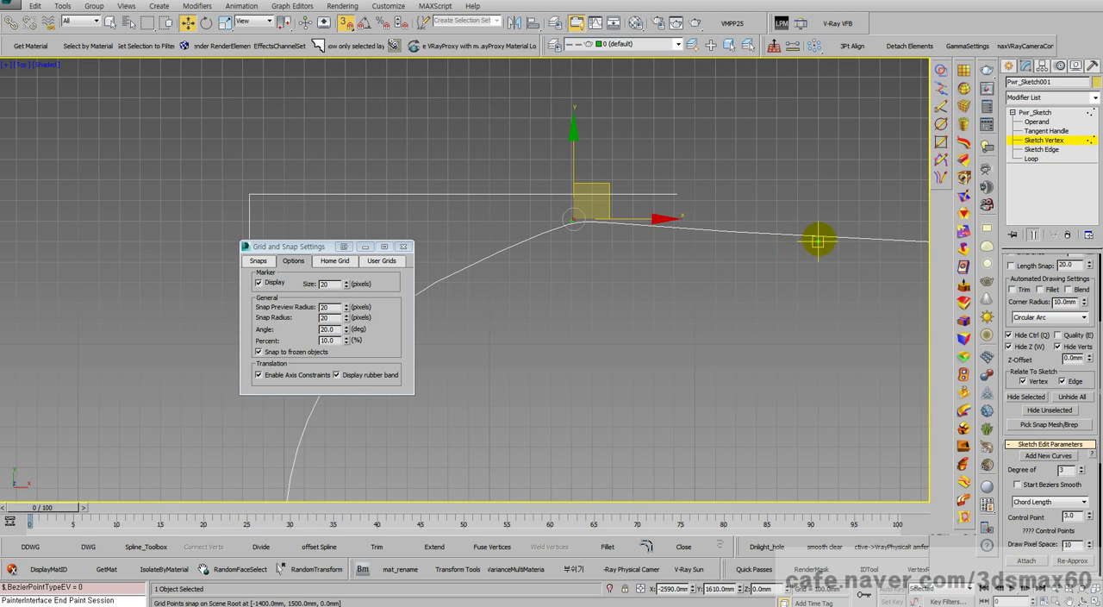
pyautogui.moveTo(818, 241)
pyautogui.mouseDown()
pyautogui.moveTo(573, 223)
pyautogui.moveTo(568, 208)
pyautogui.moveTo(546, 210)
pyautogui.moveTo(580, 188)
pyautogui.moveTo(591, 227)
pyautogui.moveTo(624, 256)
pyautogui.mouseUp()
pyautogui.moveTo(654, 268); pyautogui.dragTo(583, 278, button='middle')
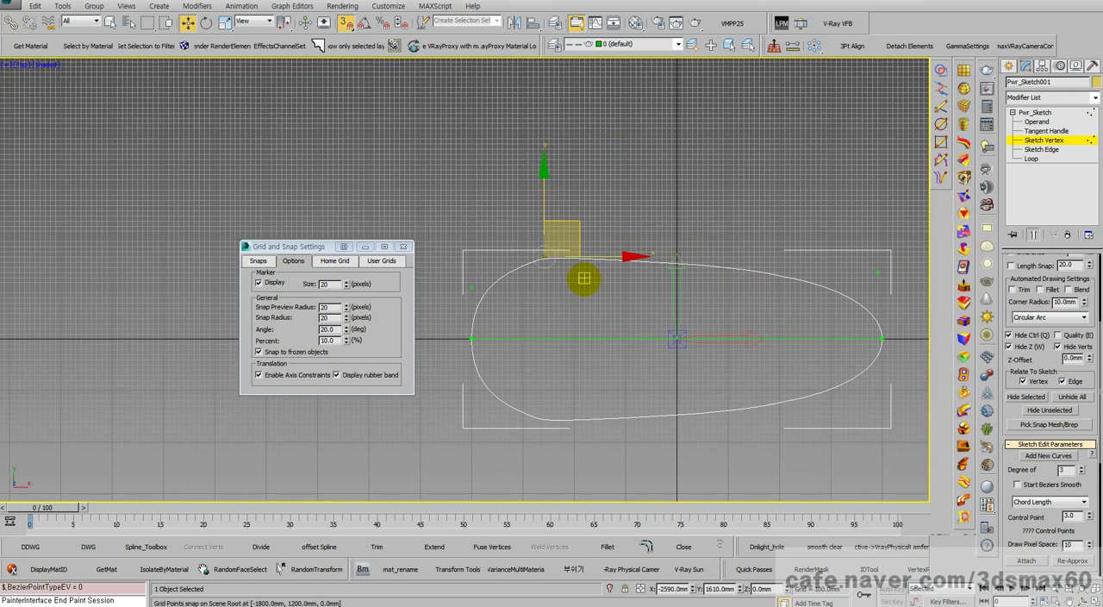
pyautogui.scroll(5, 583, 282)
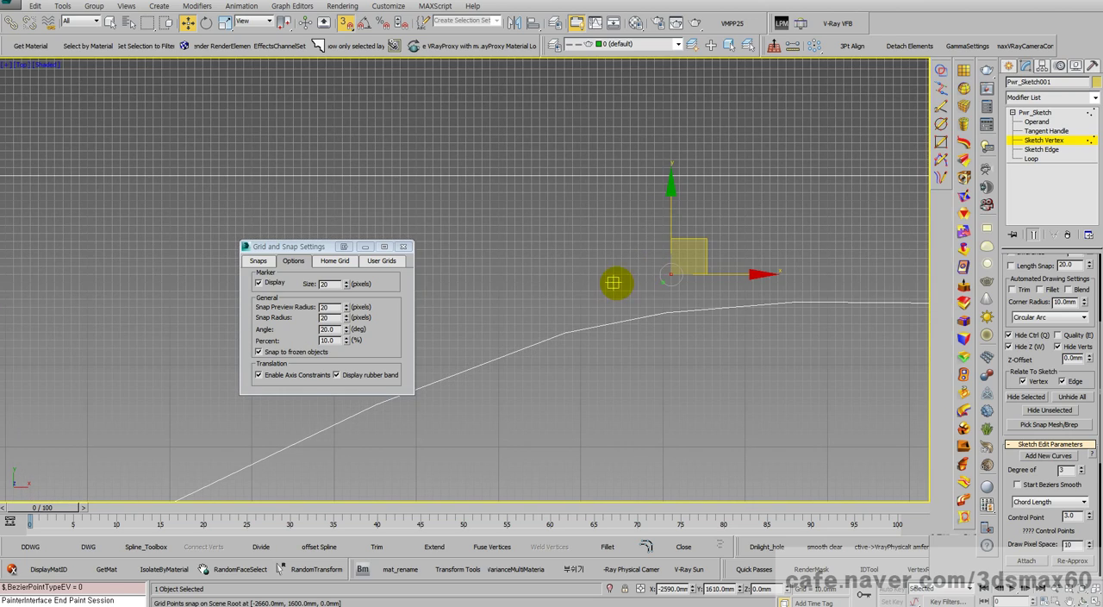
pyautogui.moveTo(664, 289); pyautogui.dragTo(662, 291)
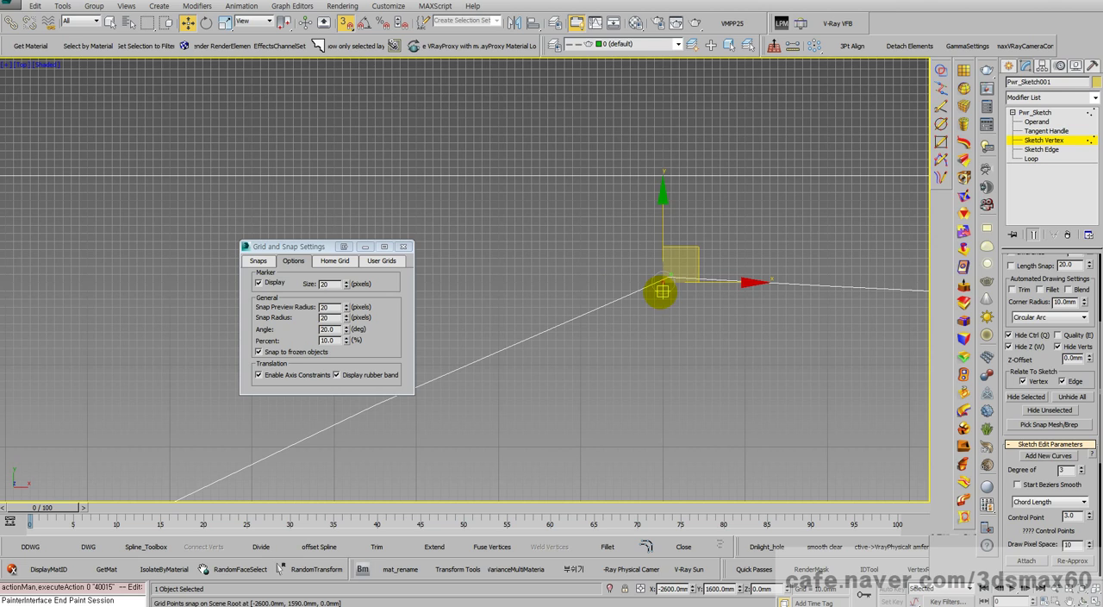
pyautogui.scroll(-5, 804, 258)
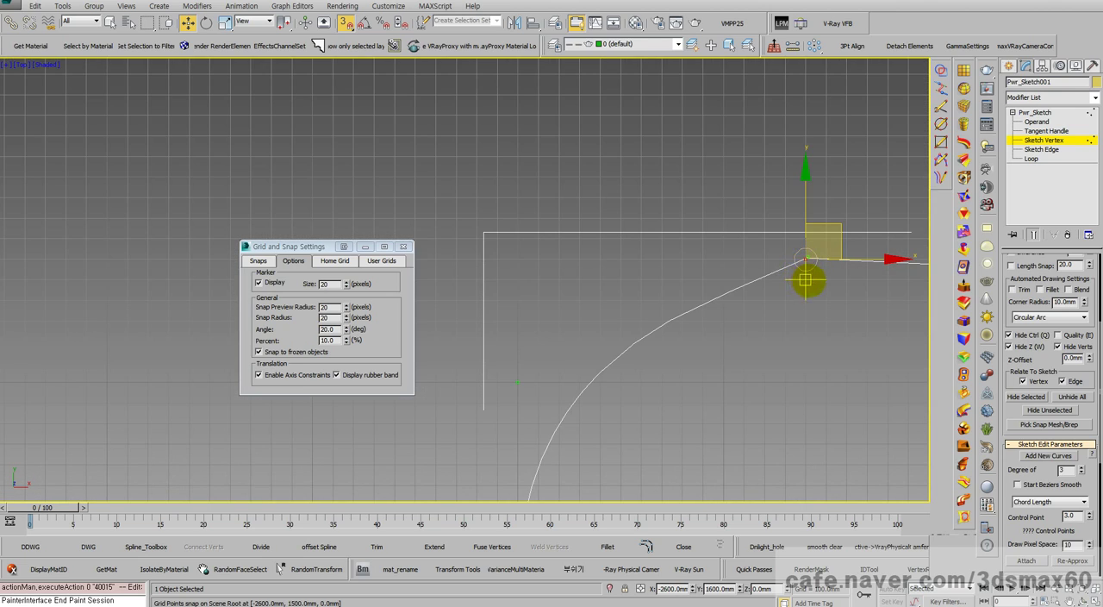
pyautogui.moveTo(806, 280); pyautogui.dragTo(680, 299, button='middle')
pyautogui.scroll(9, 678, 295)
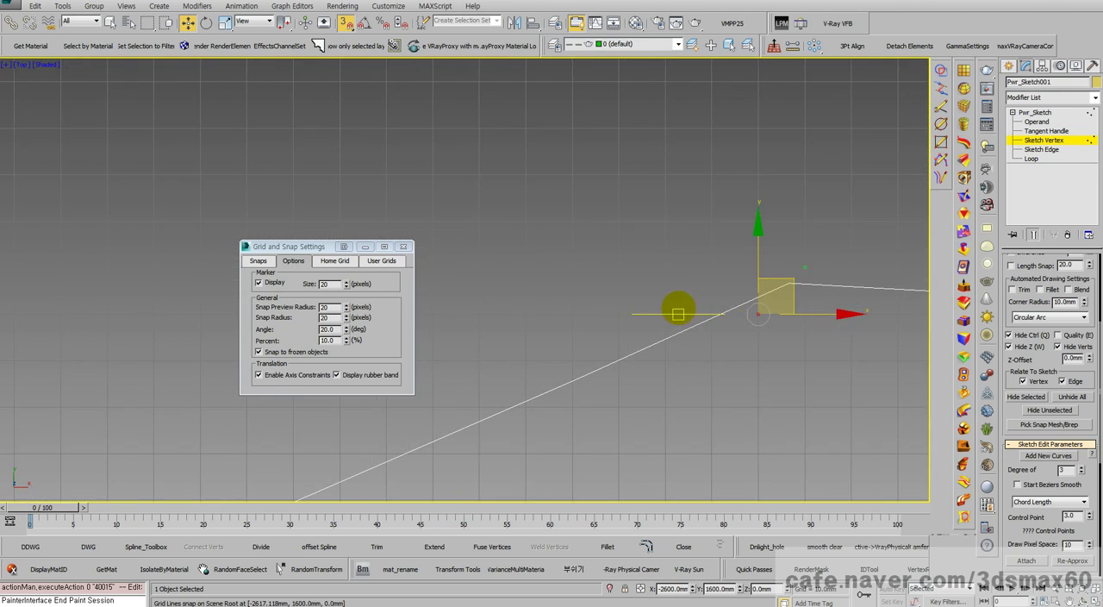
pyautogui.scroll(5, 679, 309)
# Step: Try to snap the control point at X -2600, Y 1600 mm onto the one at X -2590, Y 1610 mm, and undo it
pyautogui.moveTo(770, 318); pyautogui.dragTo(384, 280, button='middle')
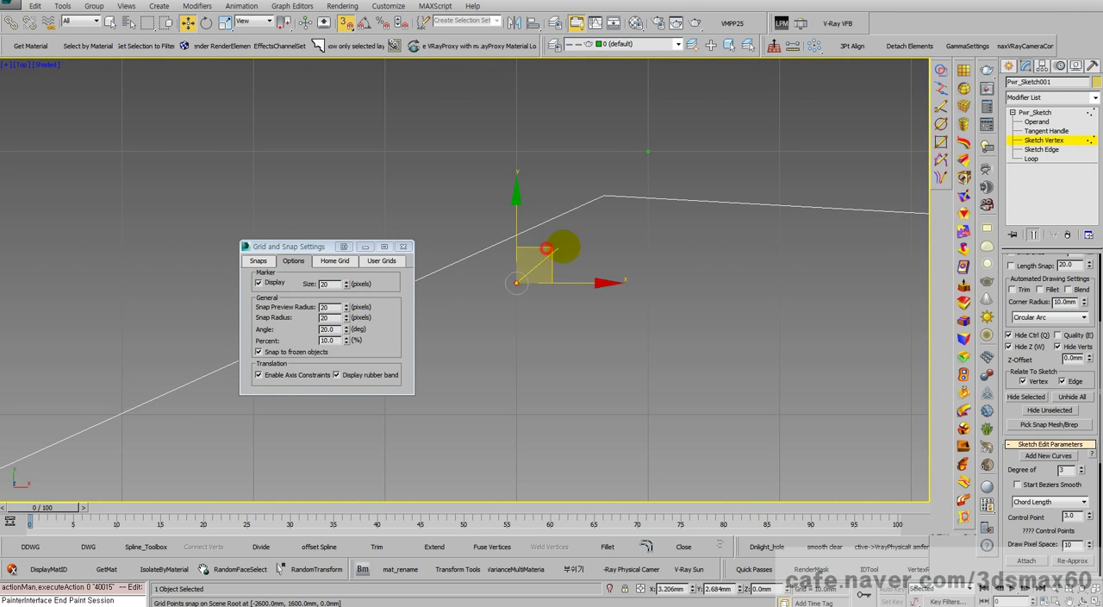
pyautogui.moveTo(560, 248)
pyautogui.mouseDown()
pyautogui.moveTo(746, 215)
pyautogui.moveTo(505, 167)
pyautogui.moveTo(779, 164)
pyautogui.moveTo(827, 146)
pyautogui.moveTo(630, 162)
pyautogui.moveTo(461, 319)
pyautogui.moveTo(0, 251)
pyautogui.moveTo(866, 142)
pyautogui.mouseUp()
pyautogui.scroll(-4, 774, 199)
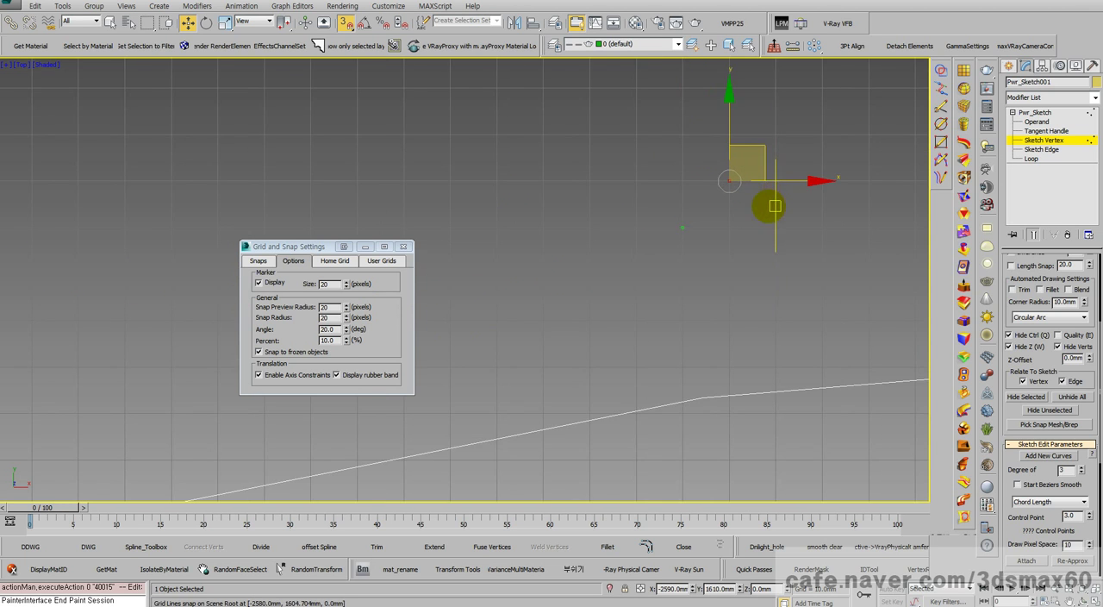
pyautogui.scroll(-4, 775, 206)
pyautogui.moveTo(787, 236); pyautogui.dragTo(593, 238, button='middle')
pyautogui.scroll(-10, 593, 239)
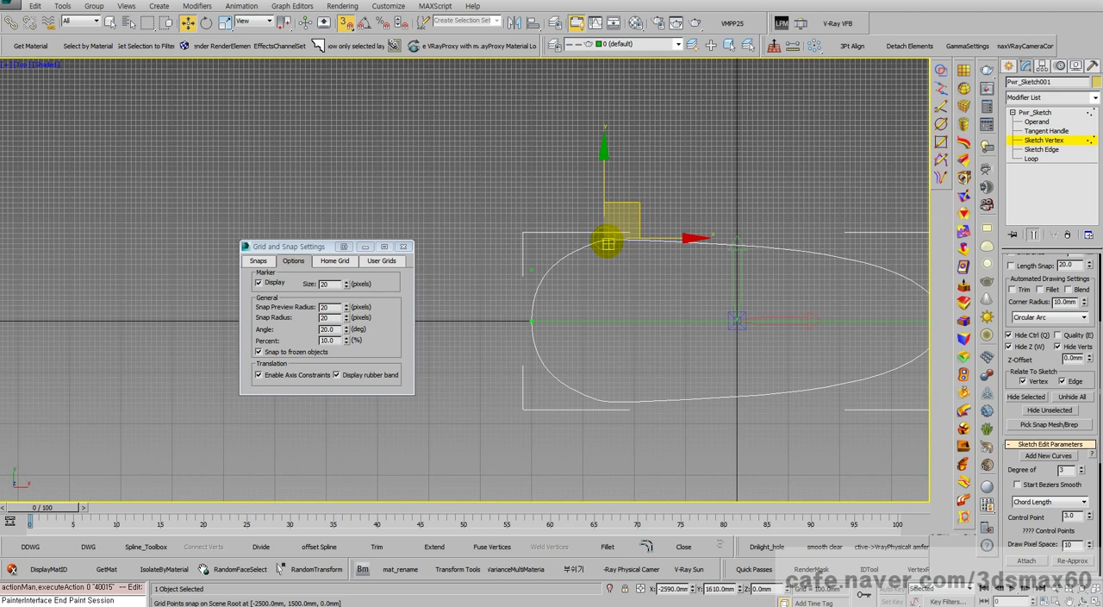
pyautogui.scroll(8, 608, 244)
pyautogui.moveTo(549, 199); pyautogui.dragTo(636, 225, button='middle')
pyautogui.scroll(6, 636, 225)
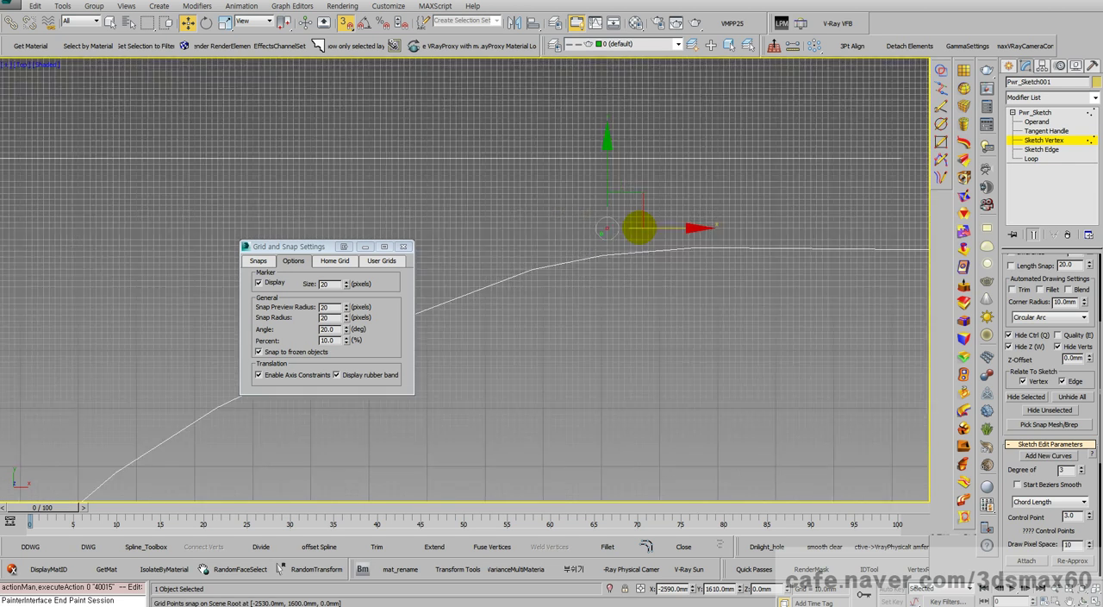
pyautogui.hotkey('ctrl', 'z')
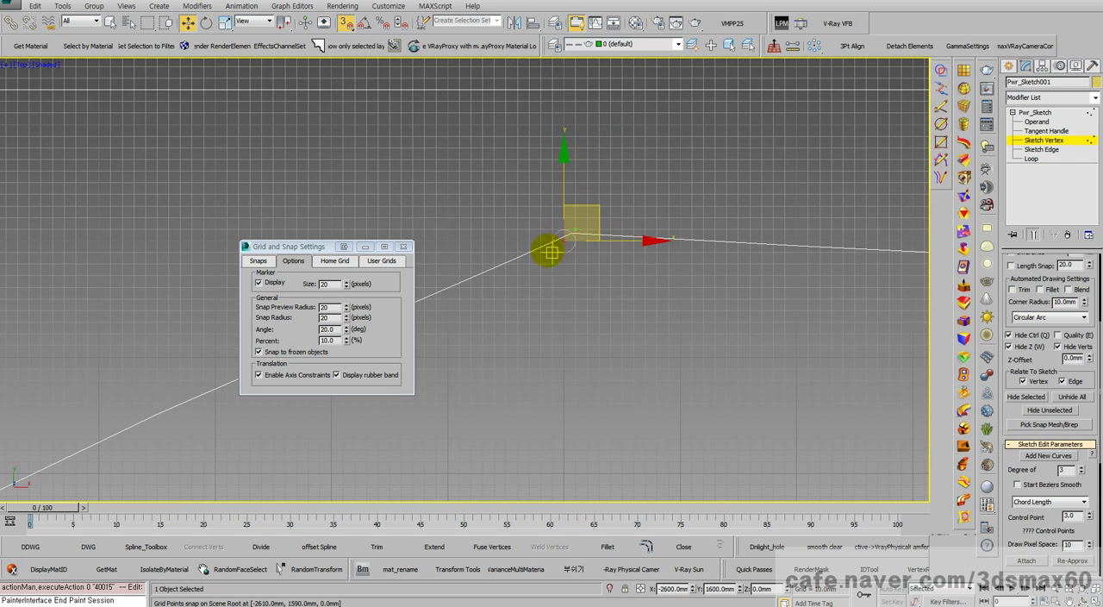
# Step: Move a control point from X -2600, Y 1600 mm to X -2640, Y 1610 mm
pyautogui.moveTo(562, 242)
pyautogui.mouseDown()
pyautogui.moveTo(475, 234)
pyautogui.moveTo(516, 219)
pyautogui.moveTo(515, 230)
pyautogui.mouseUp()
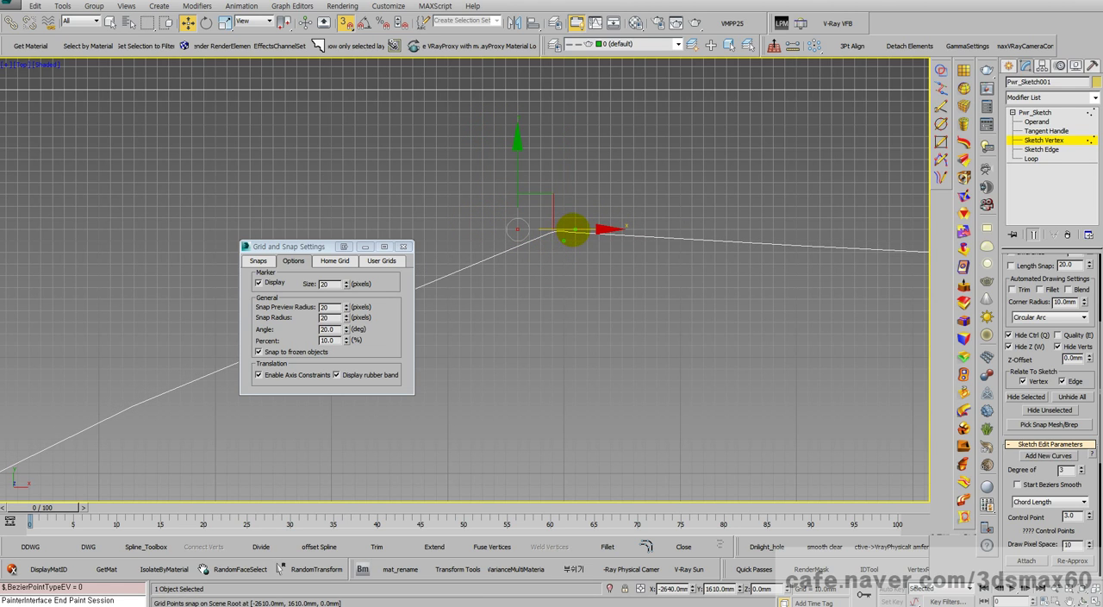
pyautogui.click(575, 230)
pyautogui.click(597, 251)
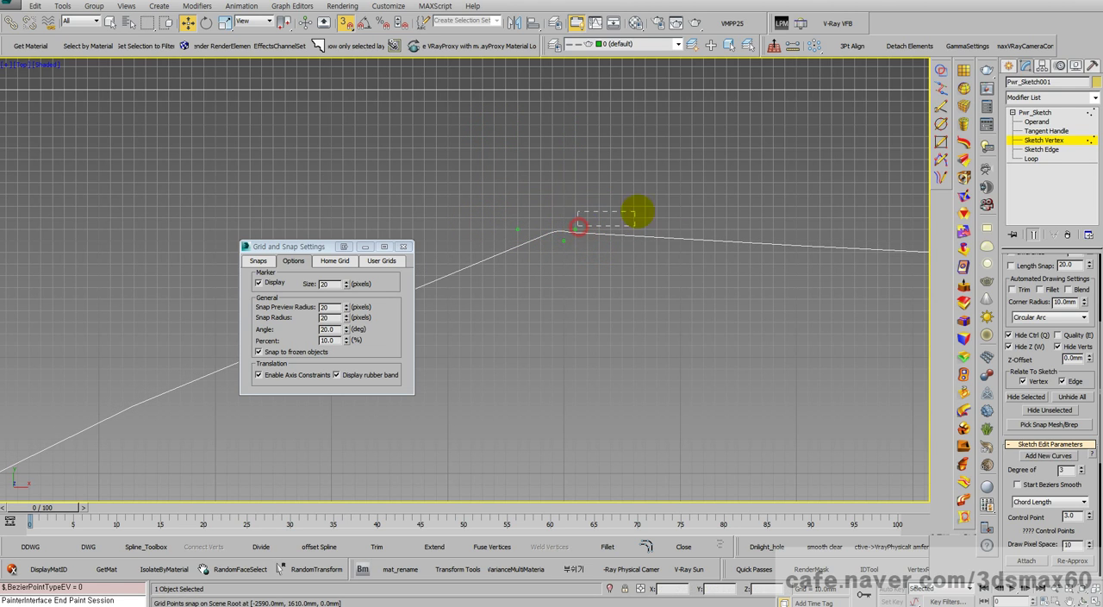
# Step: Bring the remaining control point at X -2600, Y 1600 mm onto the one at X -2590, Y 1610 mm
pyautogui.moveTo(574, 229); pyautogui.dragTo(669, 222)
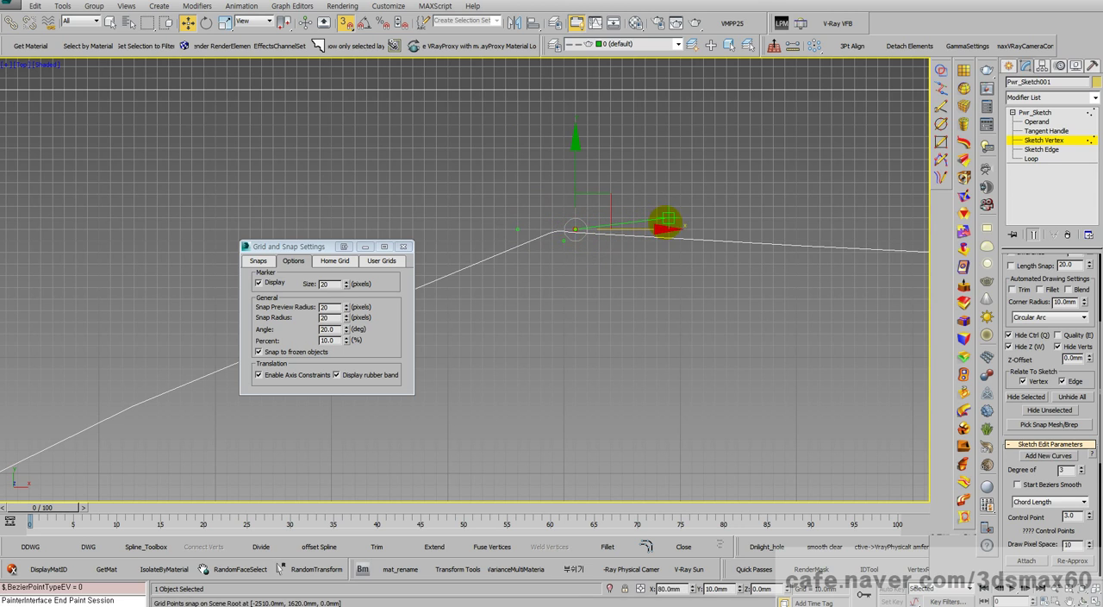
pyautogui.moveTo(568, 242)
pyautogui.mouseDown()
pyautogui.moveTo(541, 197)
pyautogui.moveTo(559, 248)
pyautogui.mouseUp()
pyautogui.moveTo(563, 284); pyautogui.dragTo(541, 244)
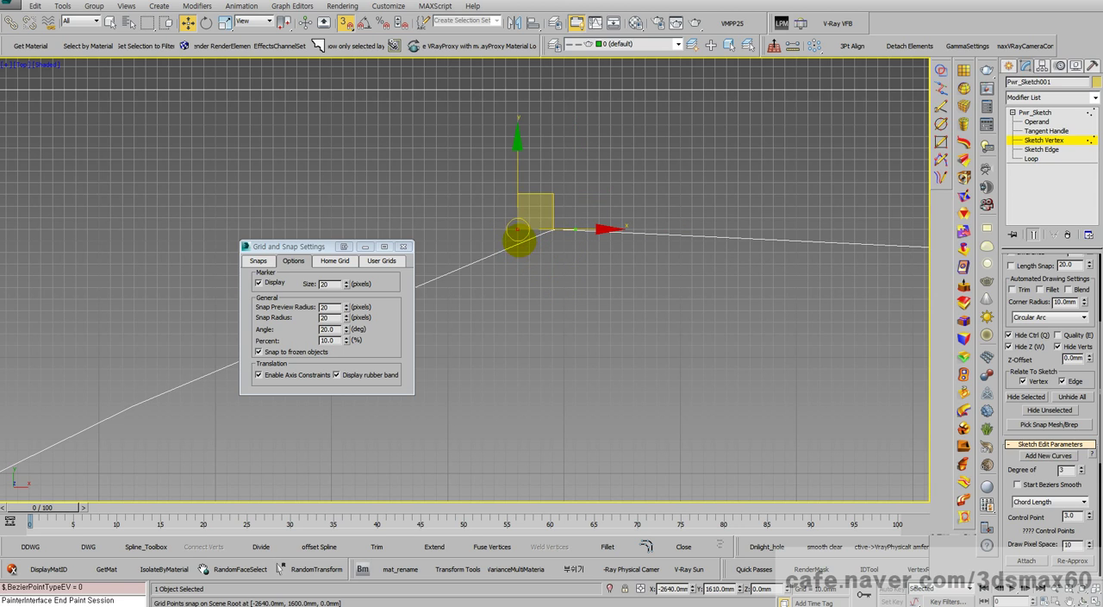
pyautogui.moveTo(518, 232); pyautogui.dragTo(579, 275)
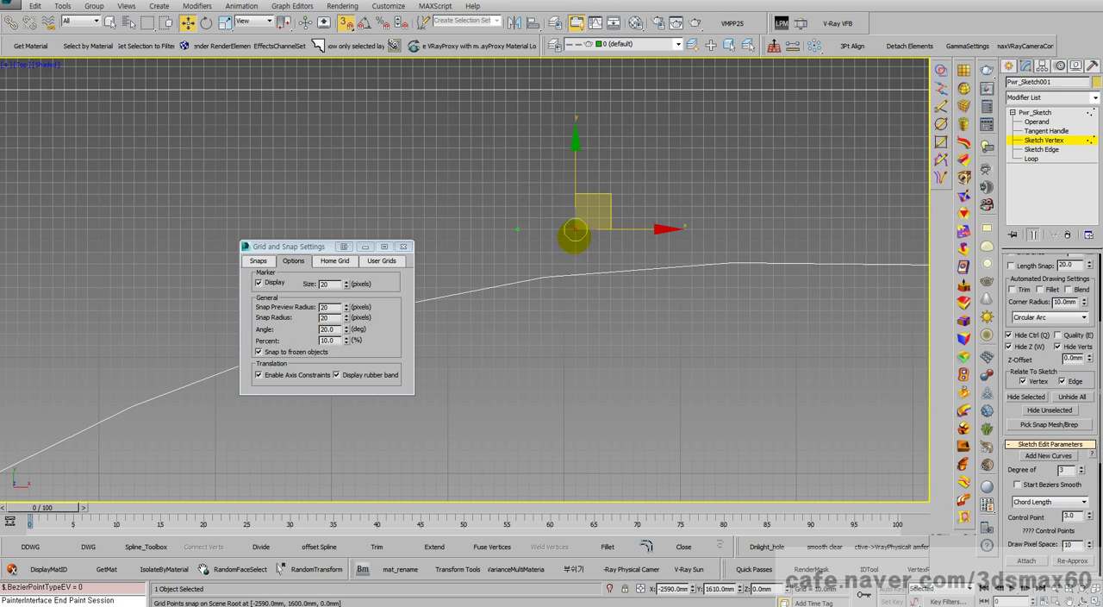
# Step: Spread the cluster by moving one control point to X -2450, Y 1620 mm and the X -2640 mm one to X -2790, Y 1620 mm
pyautogui.moveTo(575, 230); pyautogui.dragTo(738, 218)
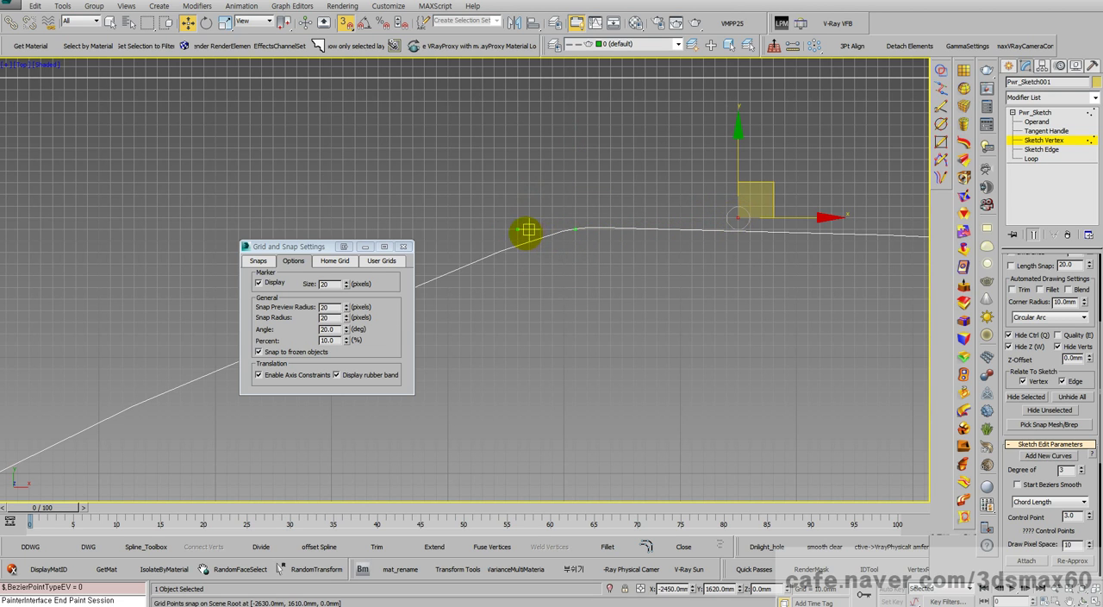
pyautogui.click(517, 229)
pyautogui.moveTo(517, 229); pyautogui.dragTo(343, 218)
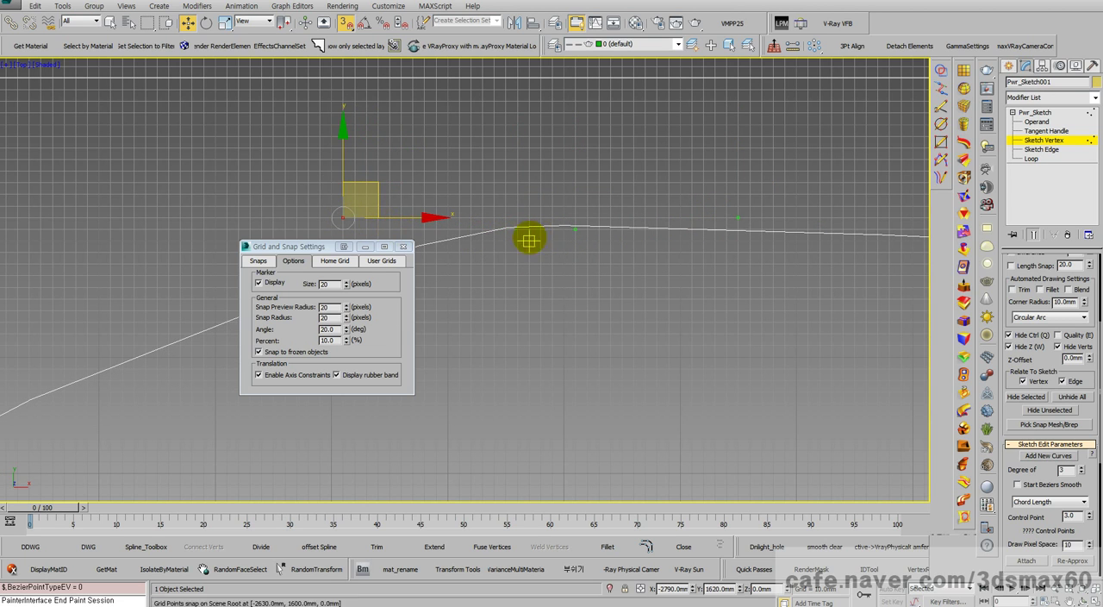
pyautogui.moveTo(538, 230); pyautogui.dragTo(635, 239, button='middle')
pyautogui.scroll(-3, 638, 240)
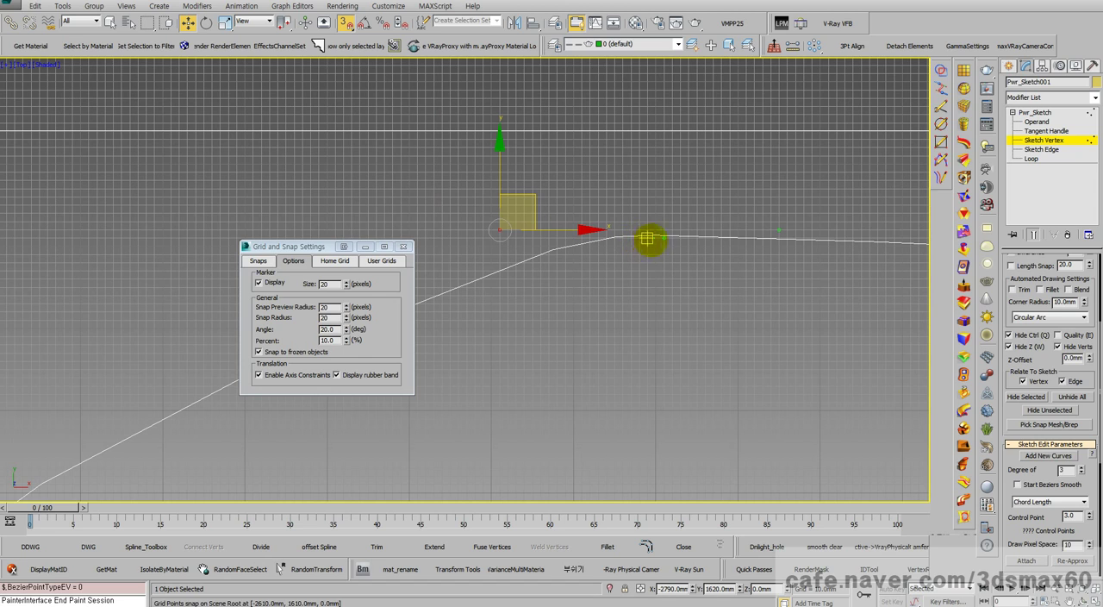
# Step: Snap the middle control point at X -2590, Y 1610 mm onto the one at X -2790, Y 1620 mm
pyautogui.moveTo(664, 238); pyautogui.dragTo(504, 229)
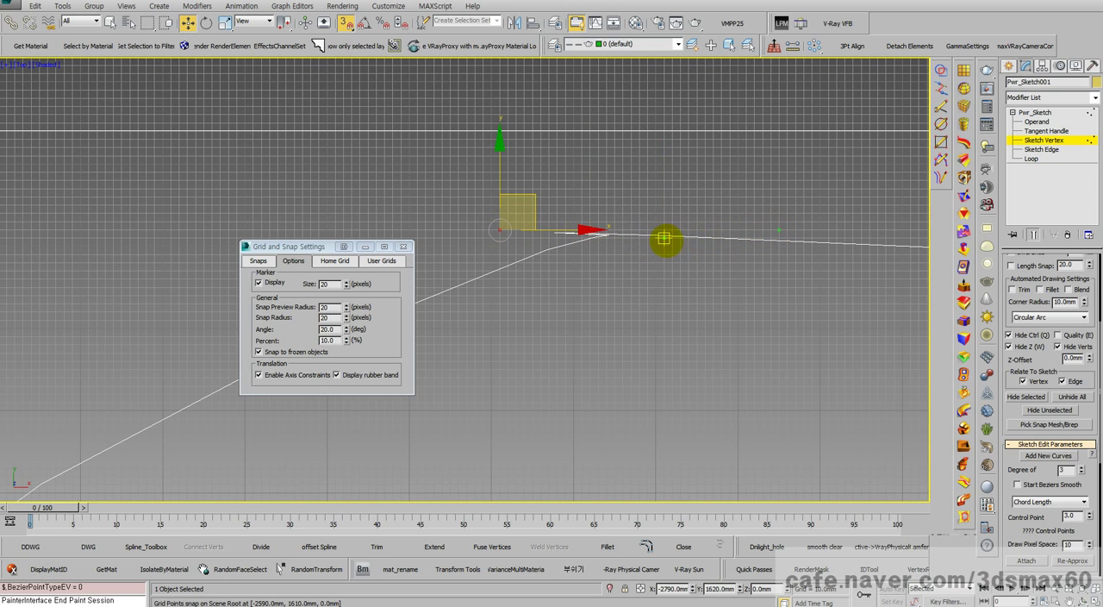
pyautogui.moveTo(664, 239); pyautogui.dragTo(500, 230)
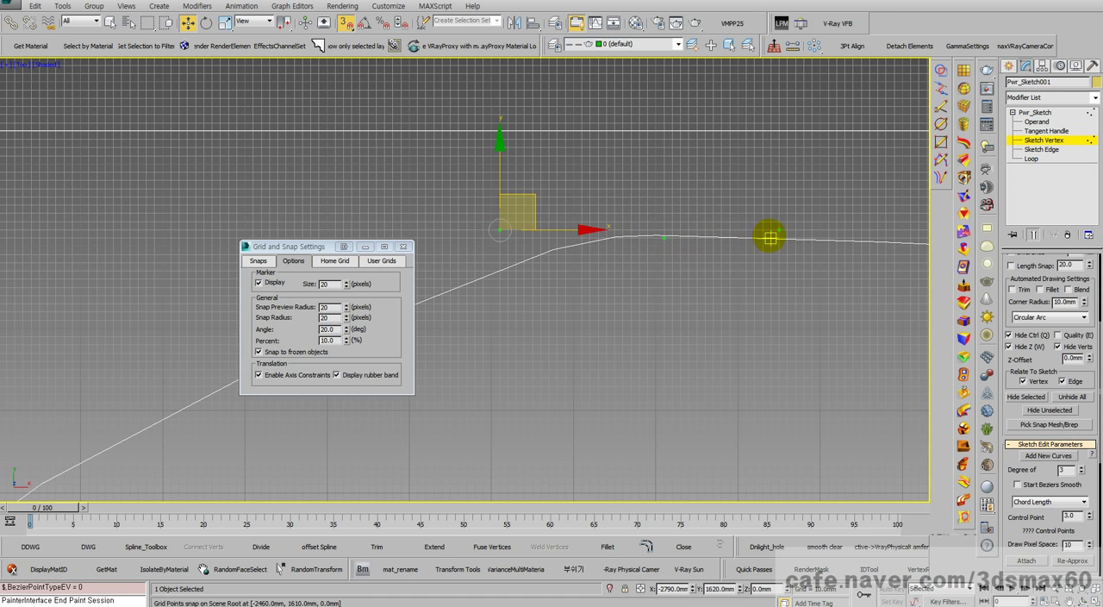
pyautogui.moveTo(778, 227); pyautogui.dragTo(562, 228)
pyautogui.scroll(-2, 712, 228)
pyautogui.click(680, 236)
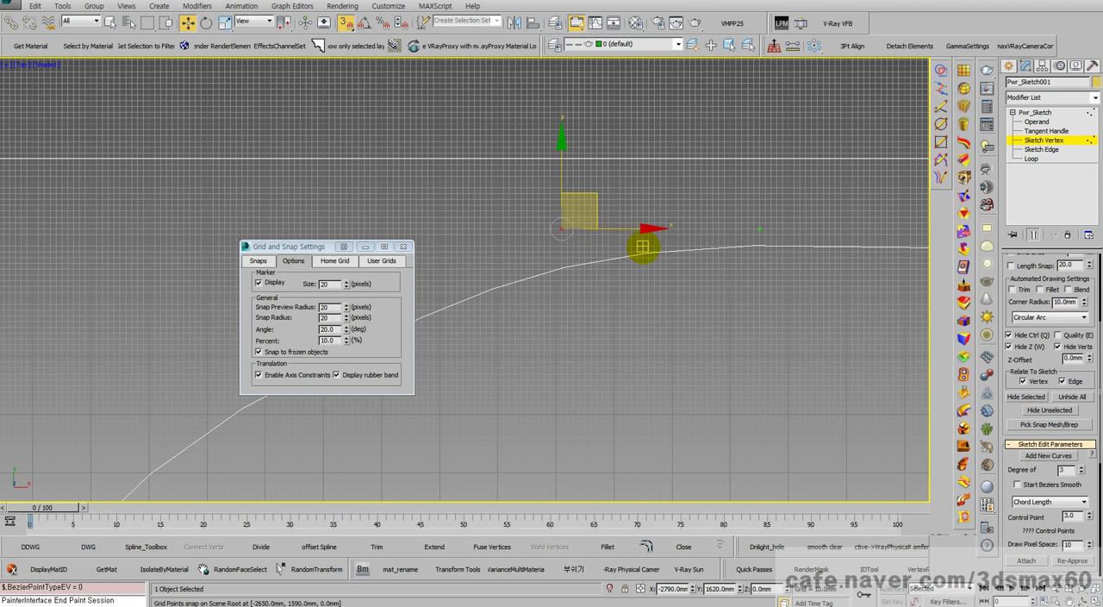
# Step: Move the control point at X -2450 mm to X -2580, Y 1620 mm and check the resulting outline
pyautogui.click(763, 229)
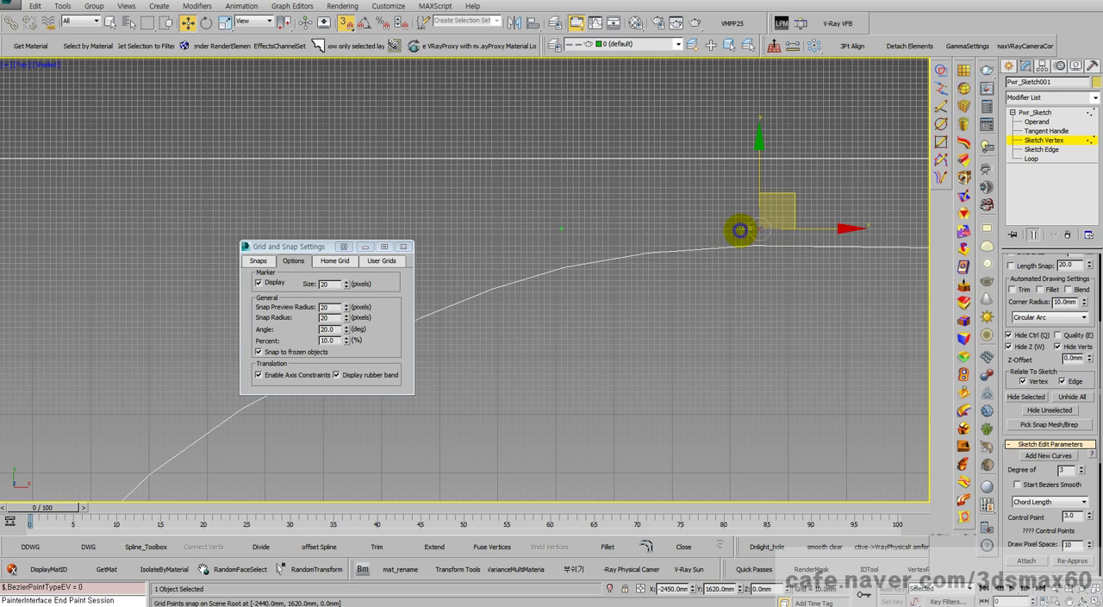
pyautogui.moveTo(759, 229)
pyautogui.mouseDown()
pyautogui.moveTo(577, 239)
pyautogui.moveTo(681, 229)
pyautogui.mouseUp()
pyautogui.scroll(-3, 694, 276)
pyautogui.scroll(-5, 694, 286)
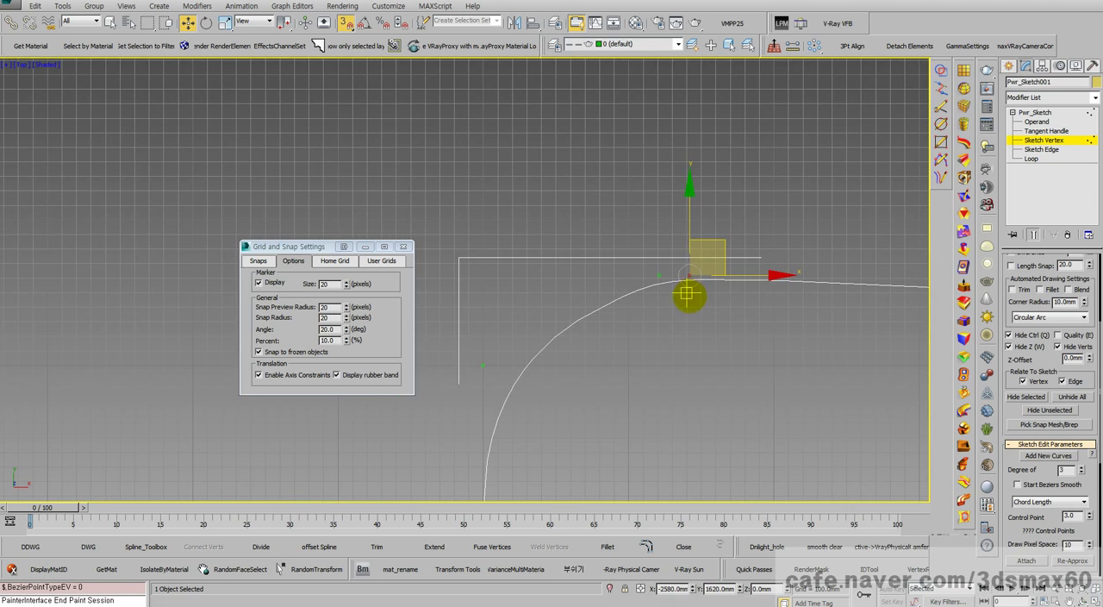
pyautogui.scroll(8, 679, 324)
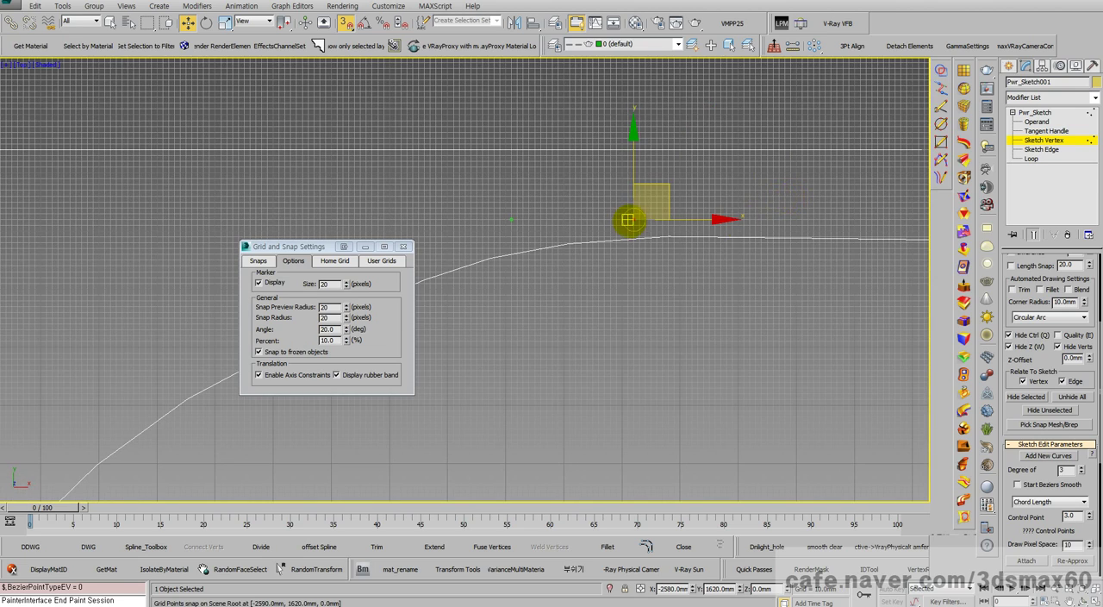
pyautogui.scroll(-6, 633, 222)
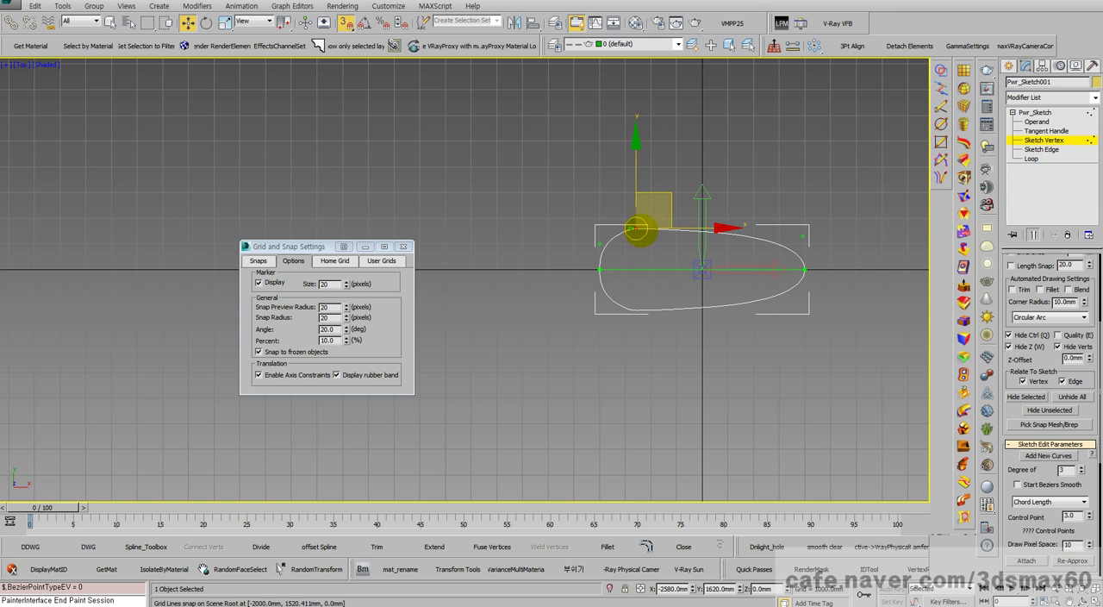
pyautogui.rightClick(636, 226)
pyautogui.click(647, 240)
# Step: Start a new scene, saving the current one's changes, and switch to the Top view
pyautogui.hotkey('ctrl', 'n')
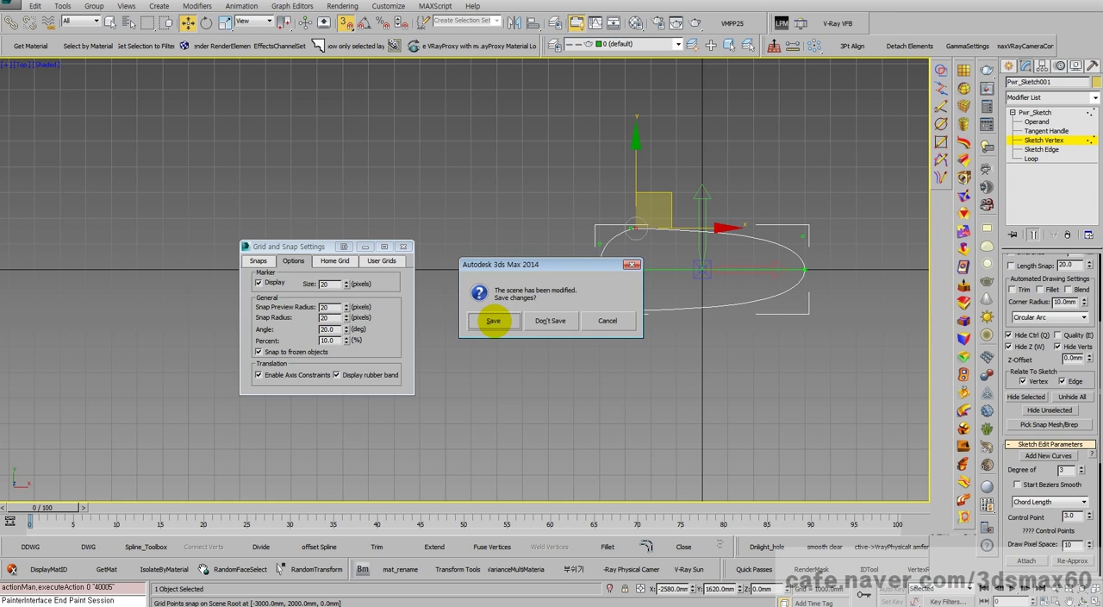
pyautogui.click(509, 319)
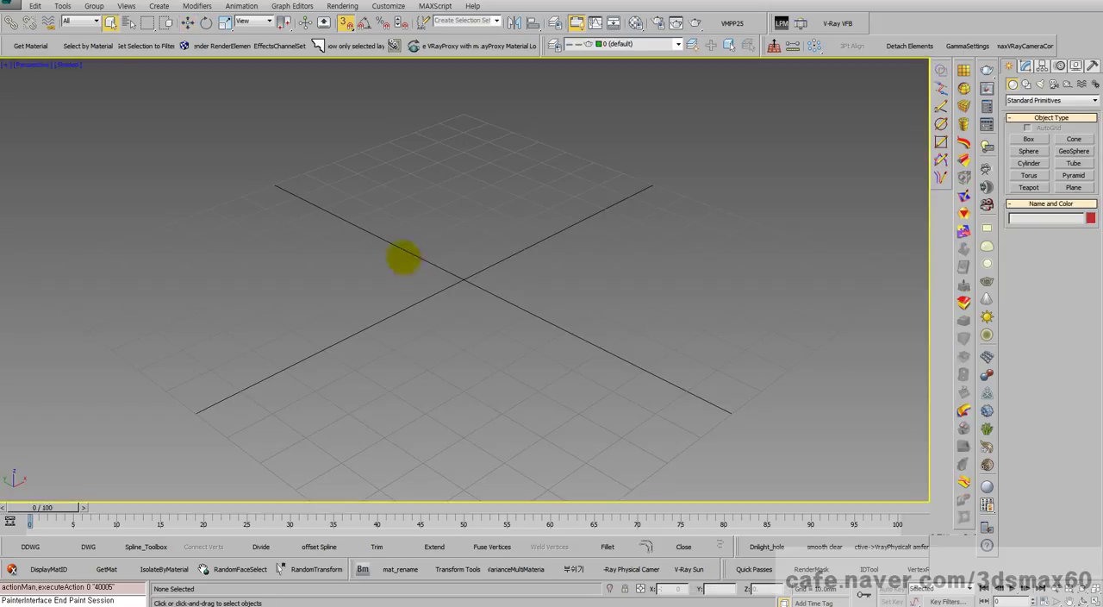
pyautogui.press('t')
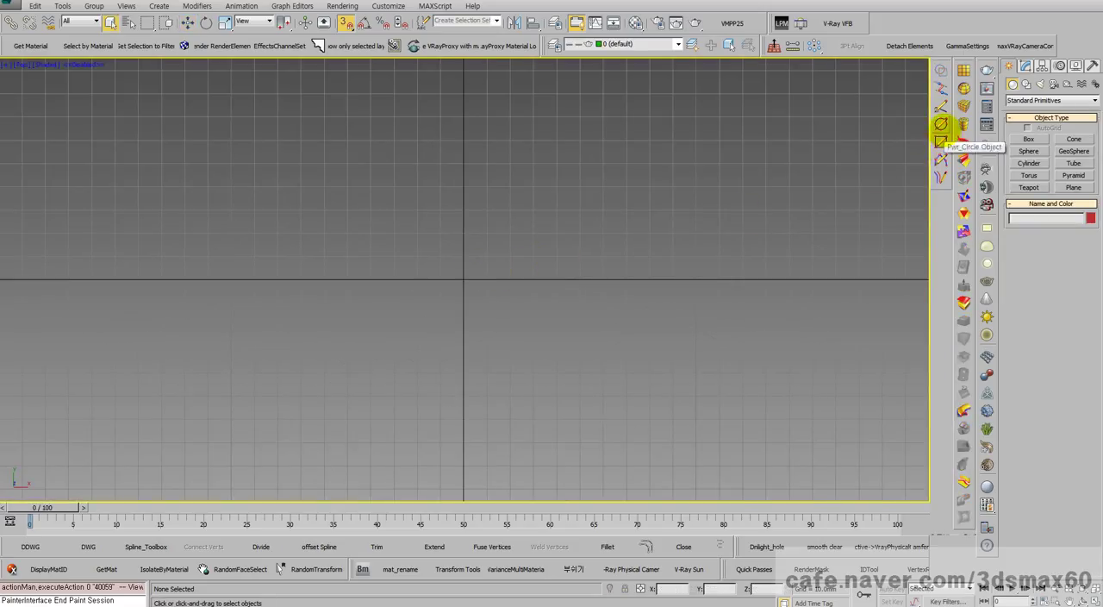
# Step: Start a new Power Sketch with the curve type set to Line and the curve role set to Global Mirror
pyautogui.click(941, 88)
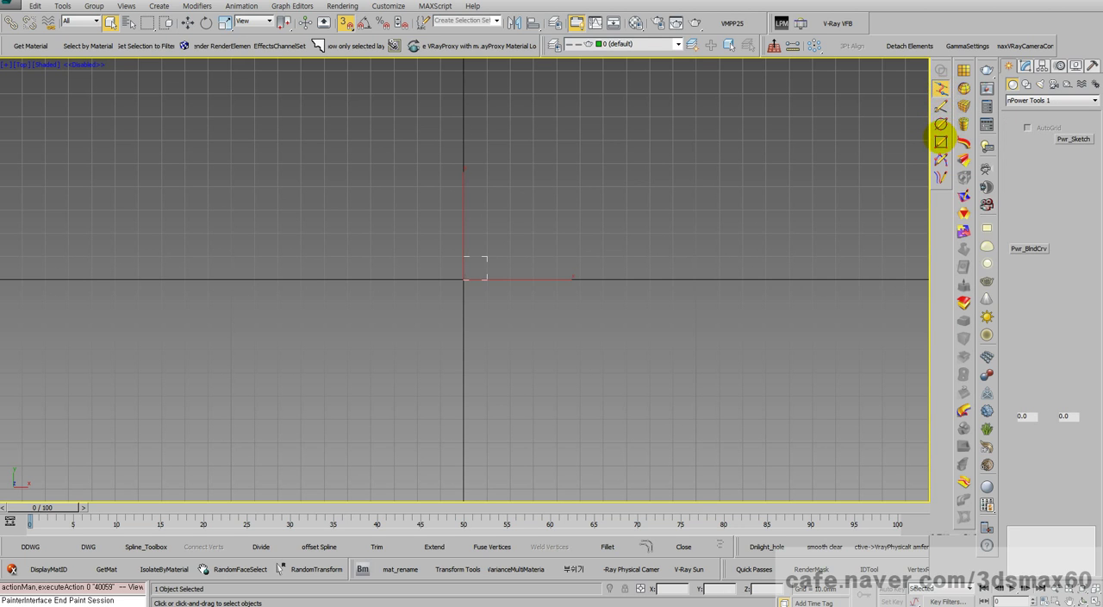
pyautogui.click(941, 106)
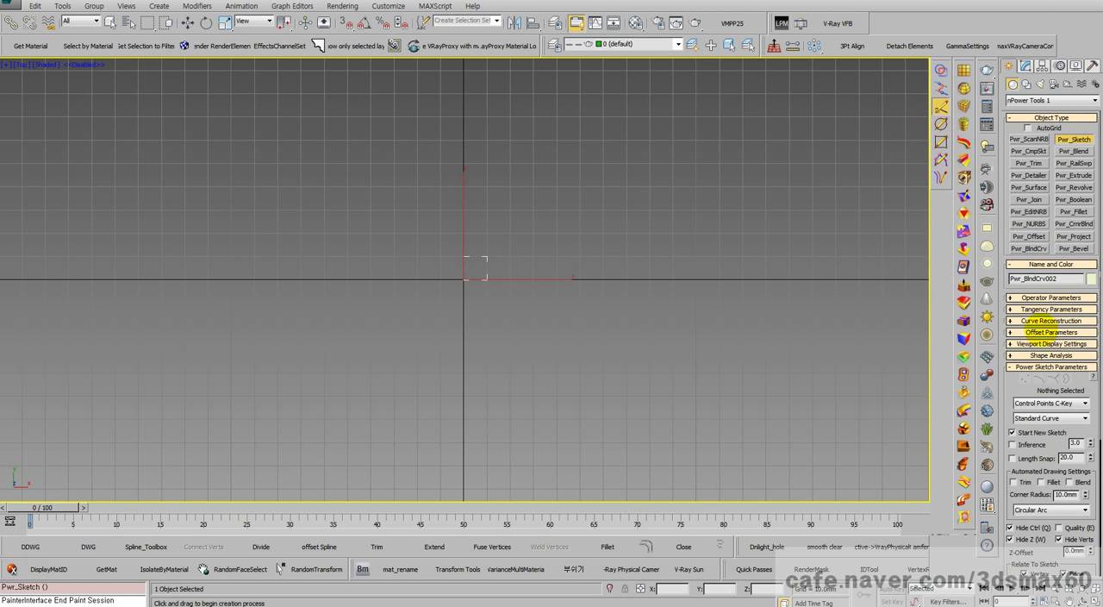
pyautogui.click(1045, 403)
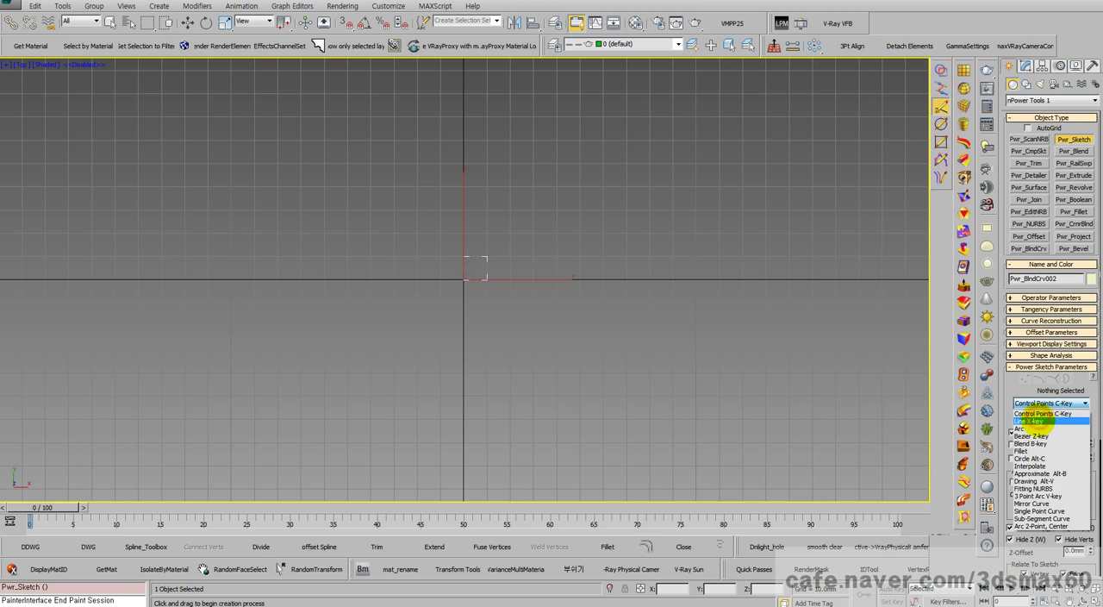
pyautogui.click(1034, 421)
pyautogui.click(1047, 418)
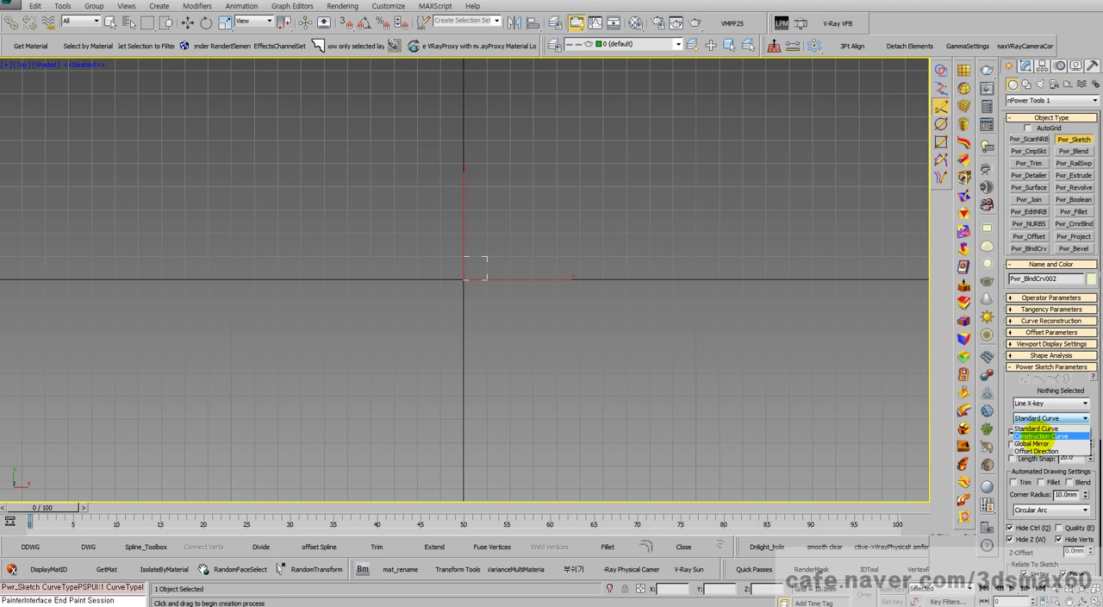
pyautogui.click(1038, 433)
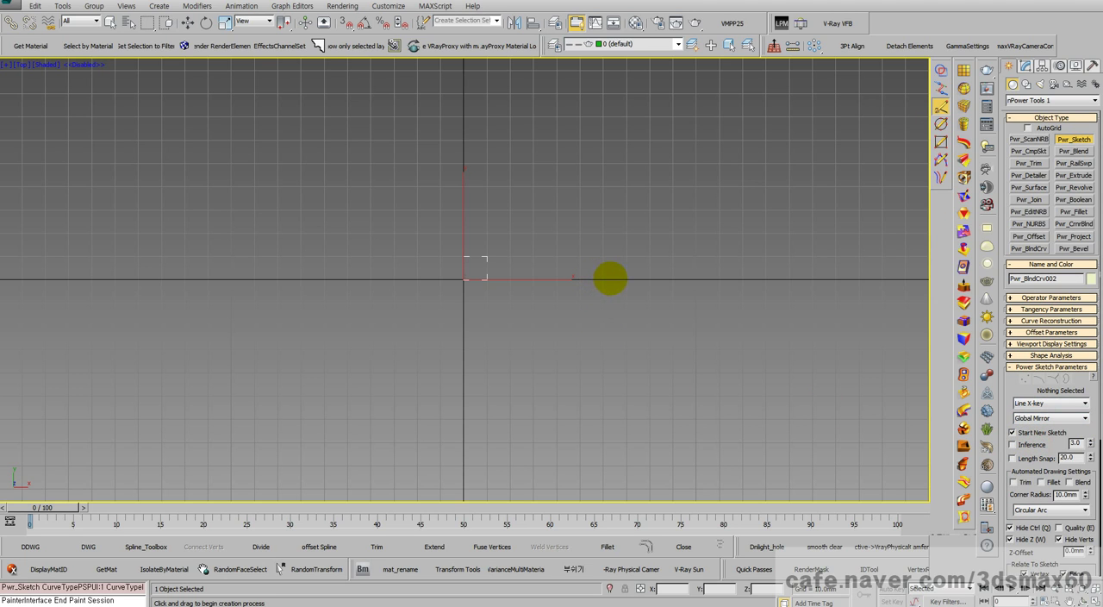
# Step: Draw a grid-snapped mirror line along the X axis from X 80 to X -80 mm and start a Control Points curve from its end
pyautogui.click(346, 22)
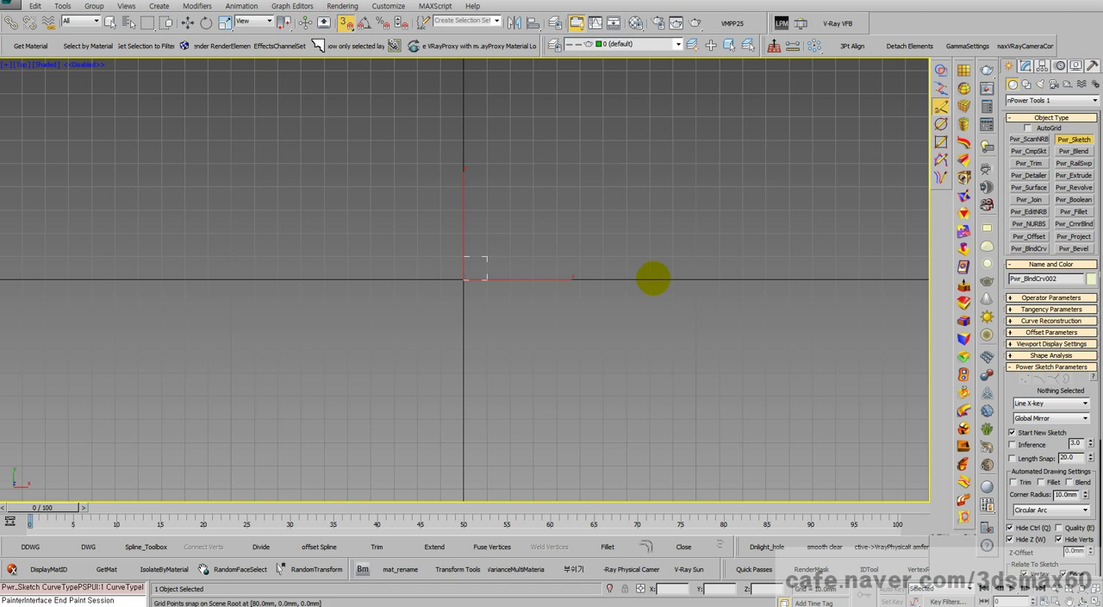
pyautogui.moveTo(653, 278)
pyautogui.mouseDown()
pyautogui.moveTo(277, 279)
pyautogui.moveTo(270, 164)
pyautogui.moveTo(283, 215)
pyautogui.moveTo(301, 192)
pyautogui.moveTo(905, 279)
pyautogui.mouseUp()
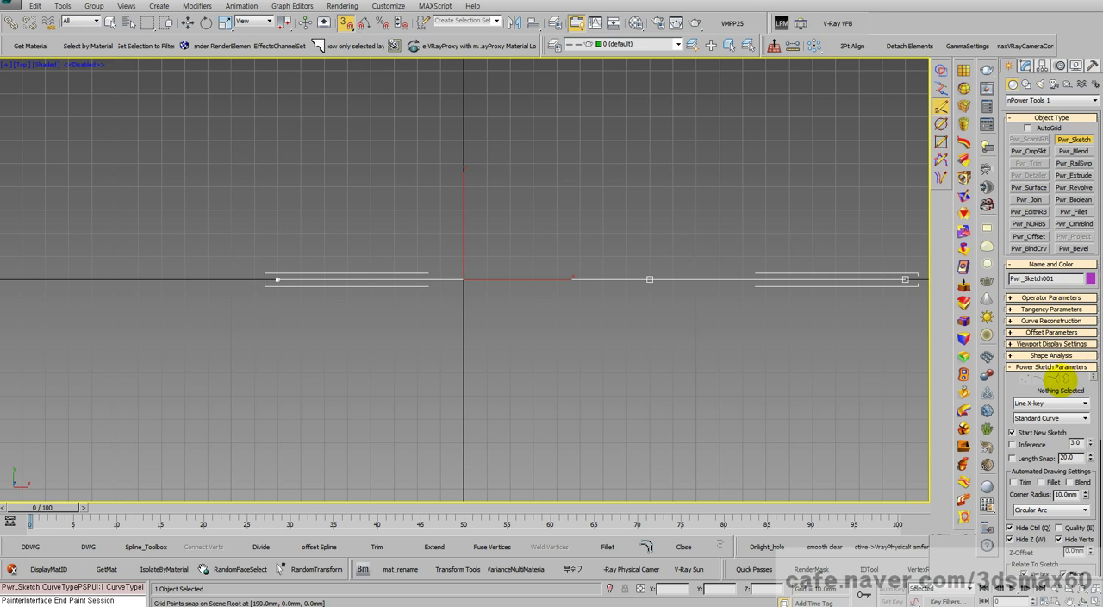
pyautogui.click(1050, 403)
pyautogui.click(1039, 414)
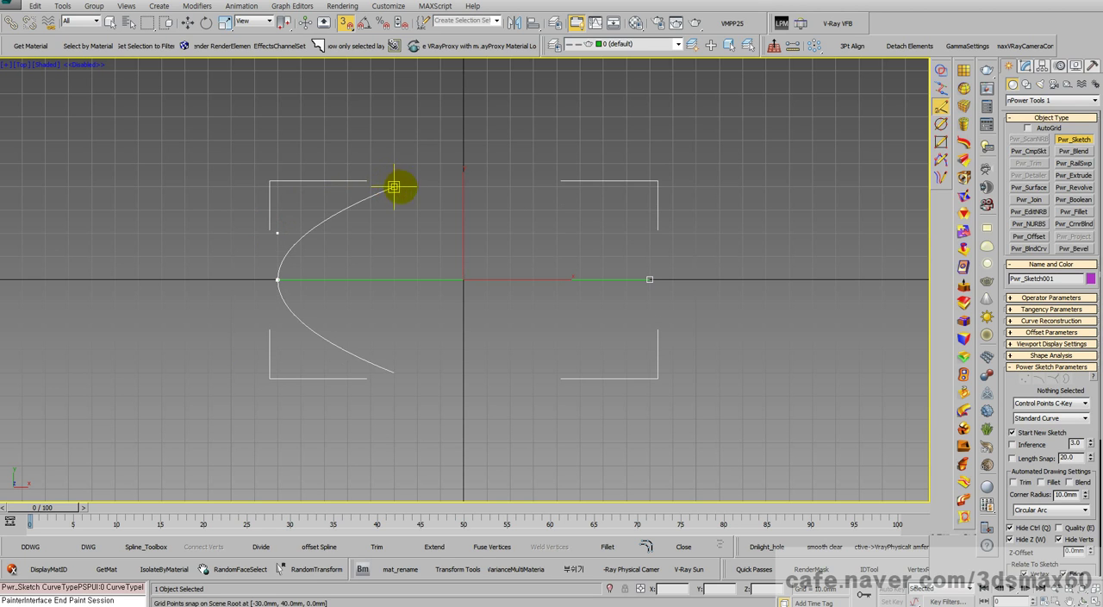
pyautogui.click(356, 193)
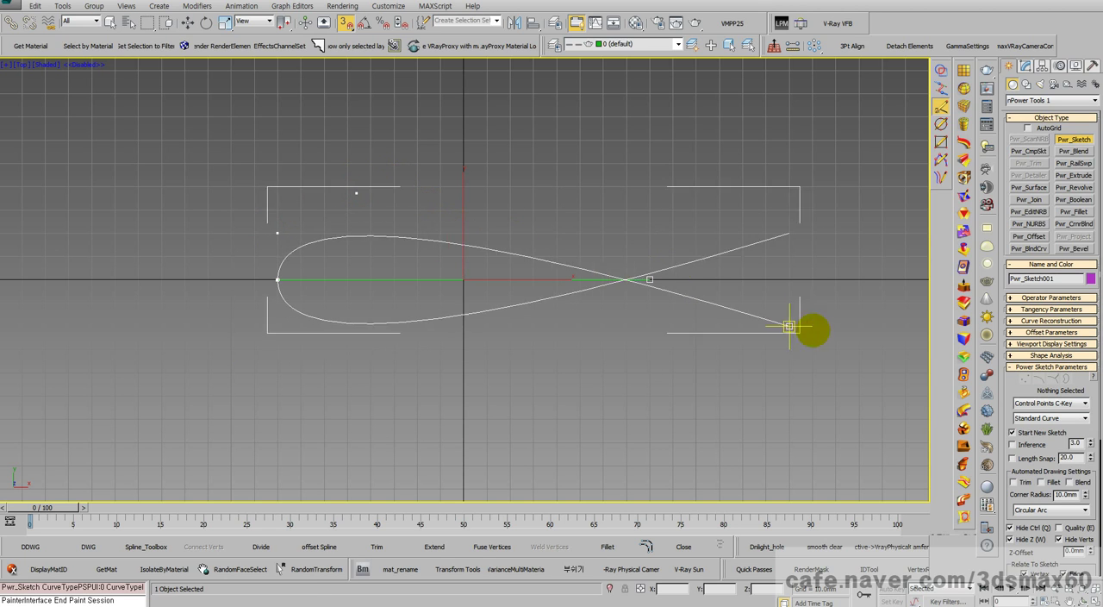
# Step: Switch the curve type to Bezier and try extending the outline from the last control point along the Y 40 mm grid line
pyautogui.click(1027, 403)
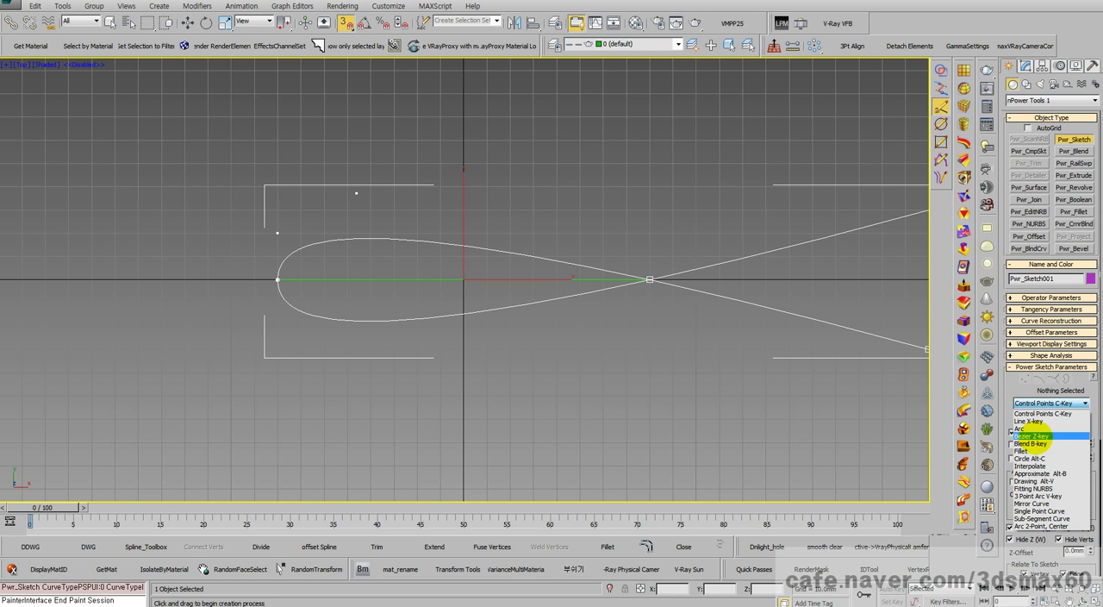
pyautogui.click(1034, 437)
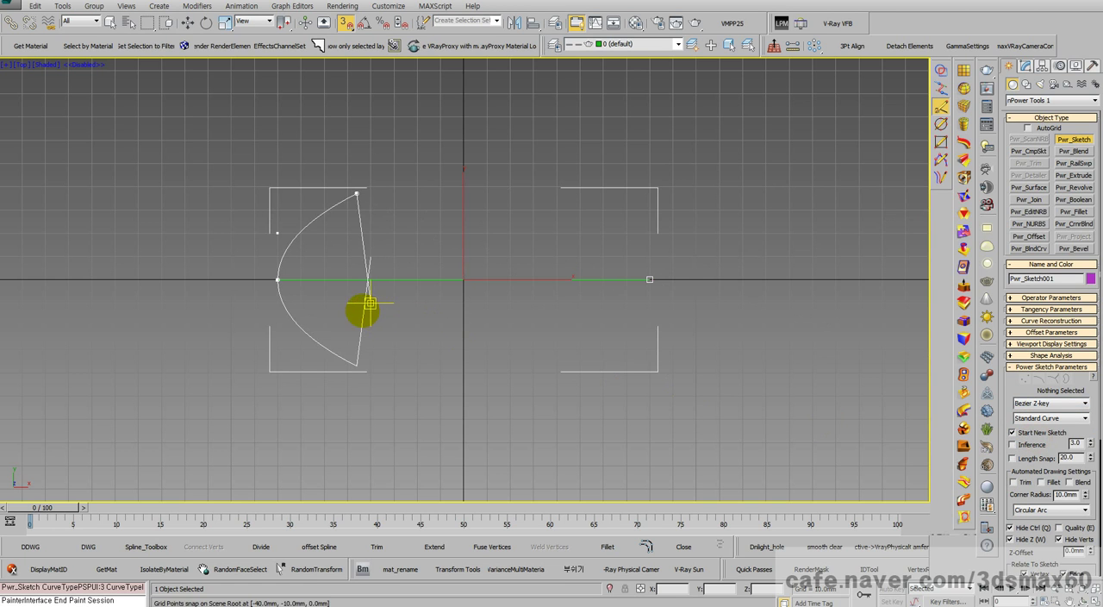
pyautogui.moveTo(362, 310); pyautogui.dragTo(507, 395, button='middle')
pyautogui.scroll(2, 506, 295)
pyautogui.scroll(5, 518, 294)
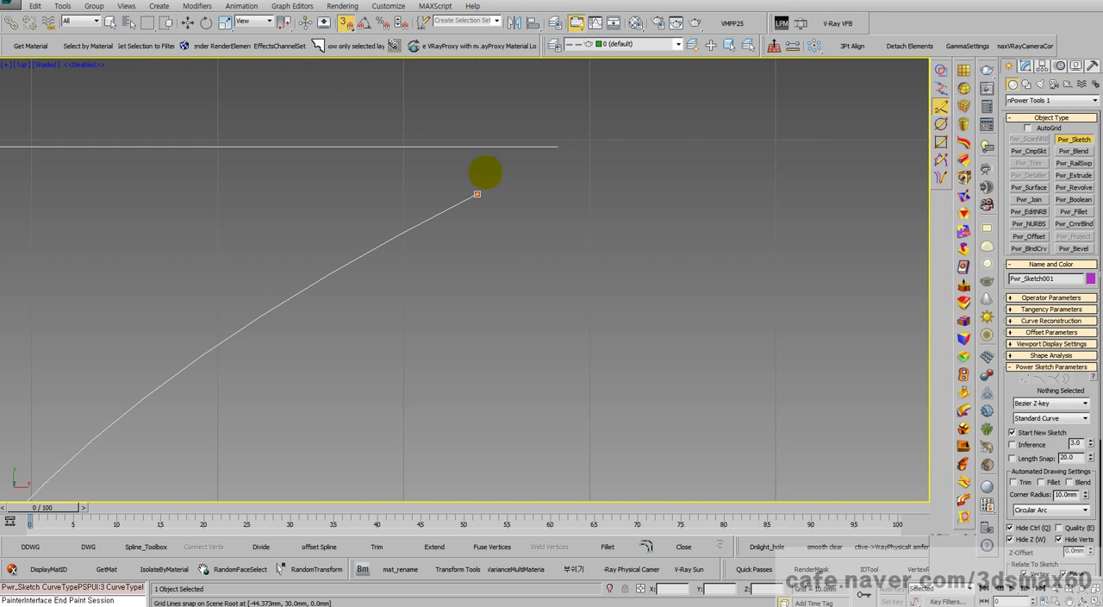
pyautogui.click(476, 192)
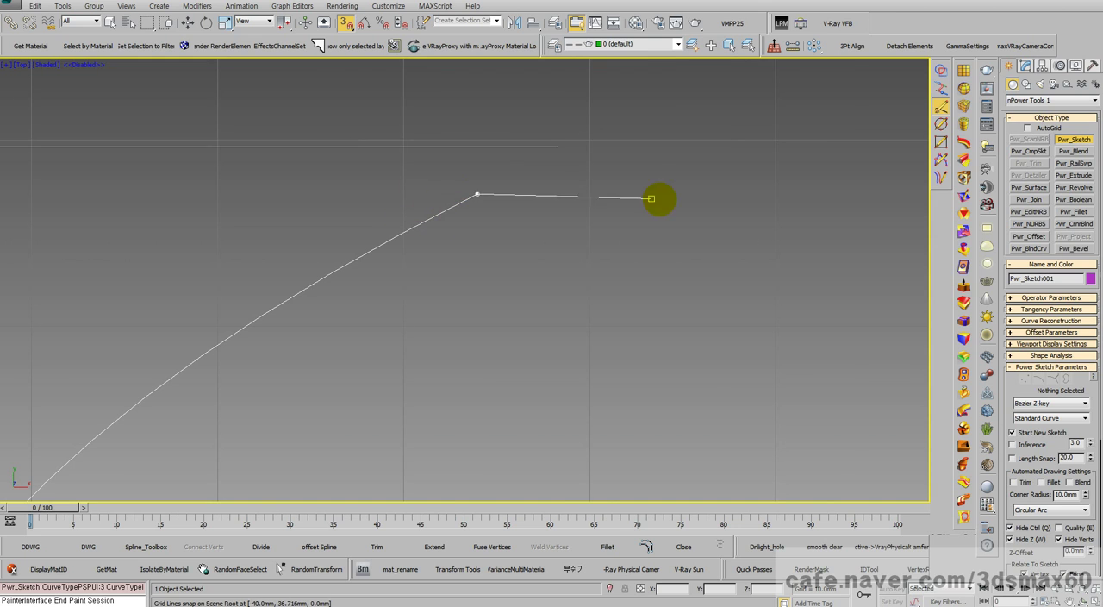
pyautogui.scroll(-6, 563, 177)
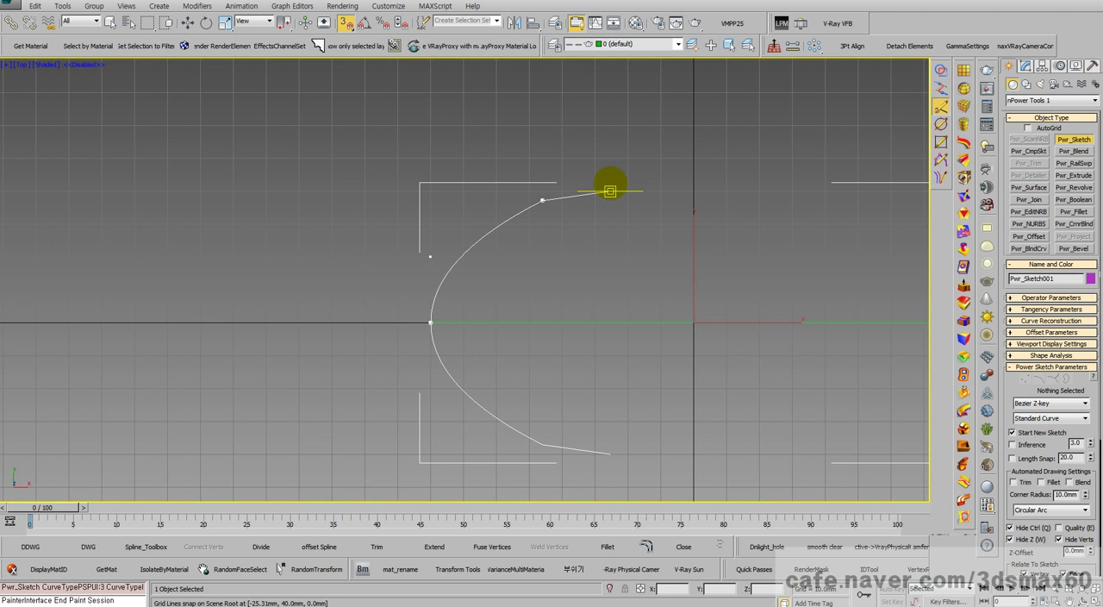
pyautogui.click(611, 190)
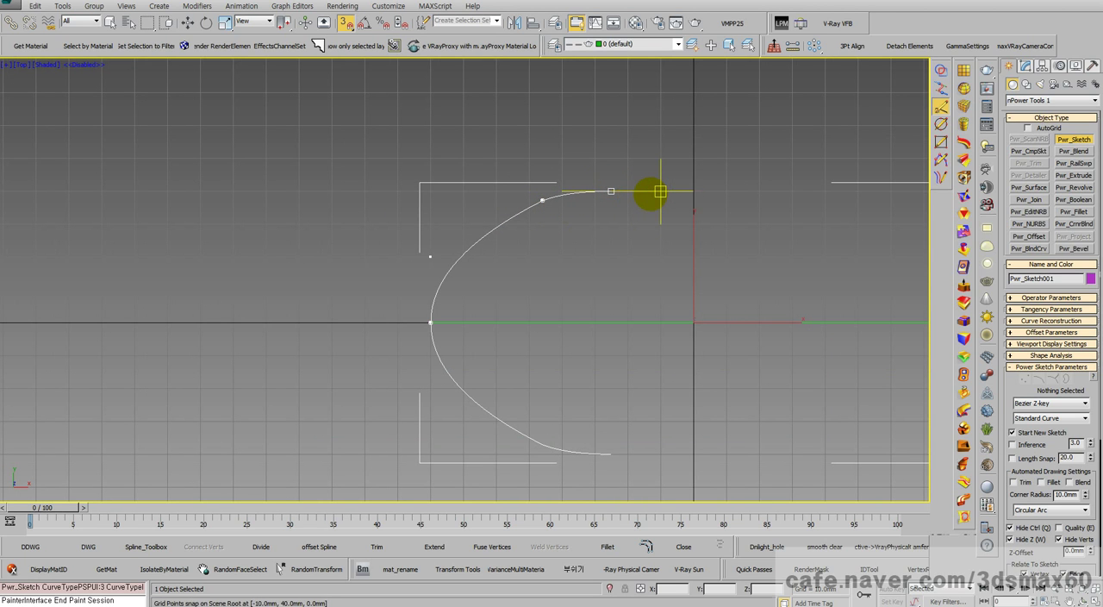
pyautogui.click(646, 191)
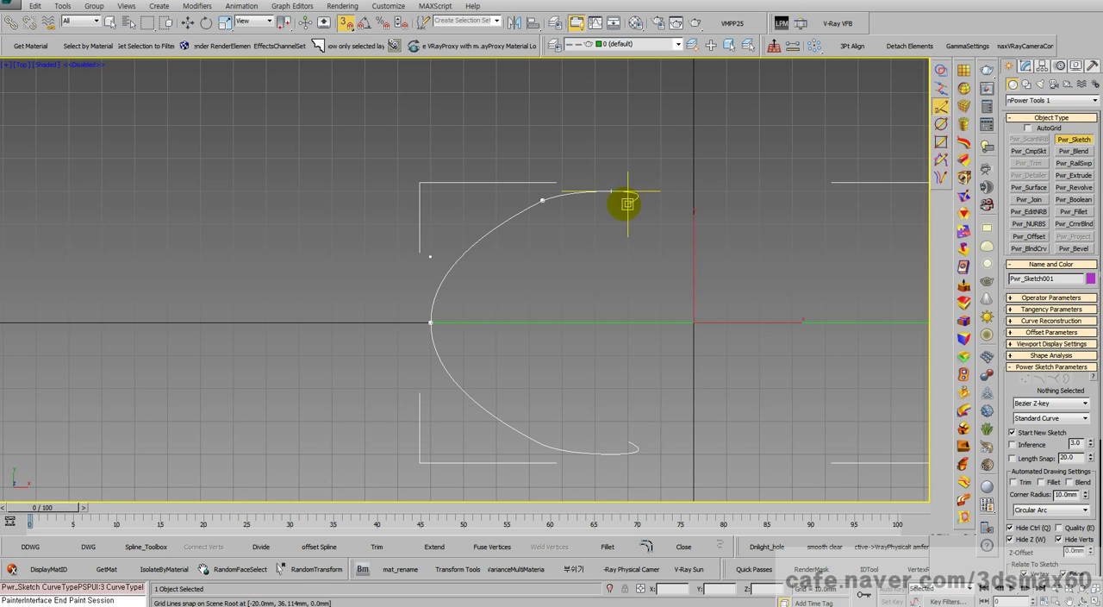
# Step: Remove the last Bezier point and try joining the curve on the Y 40 mm grid line, including at X -50 mm
pyautogui.press('BackSpace')
pyautogui.click(562, 190)
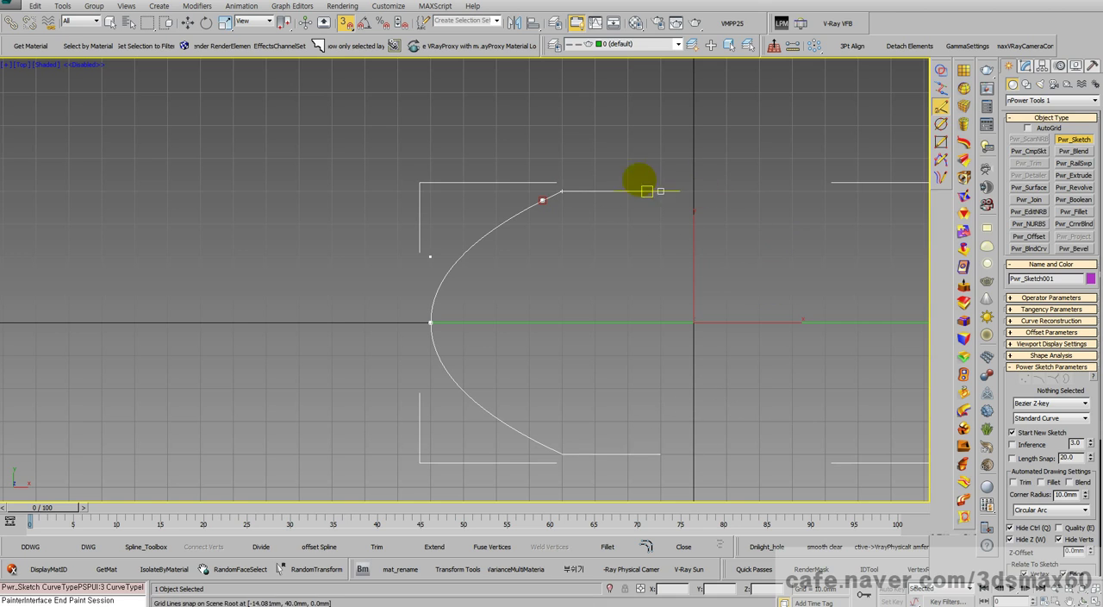
pyautogui.scroll(2, 605, 187)
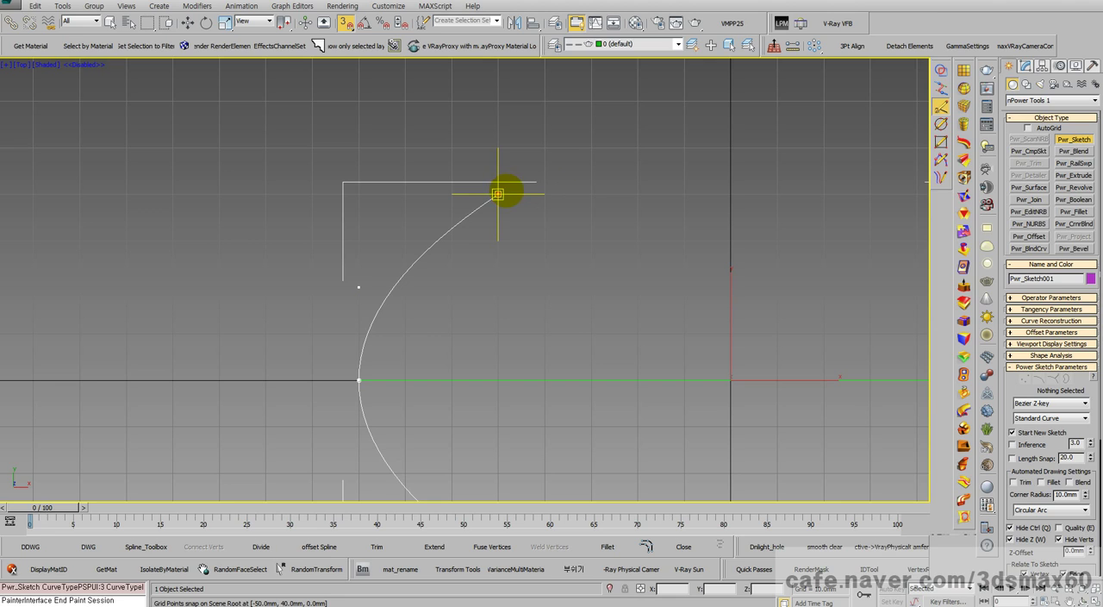
pyautogui.click(497, 194)
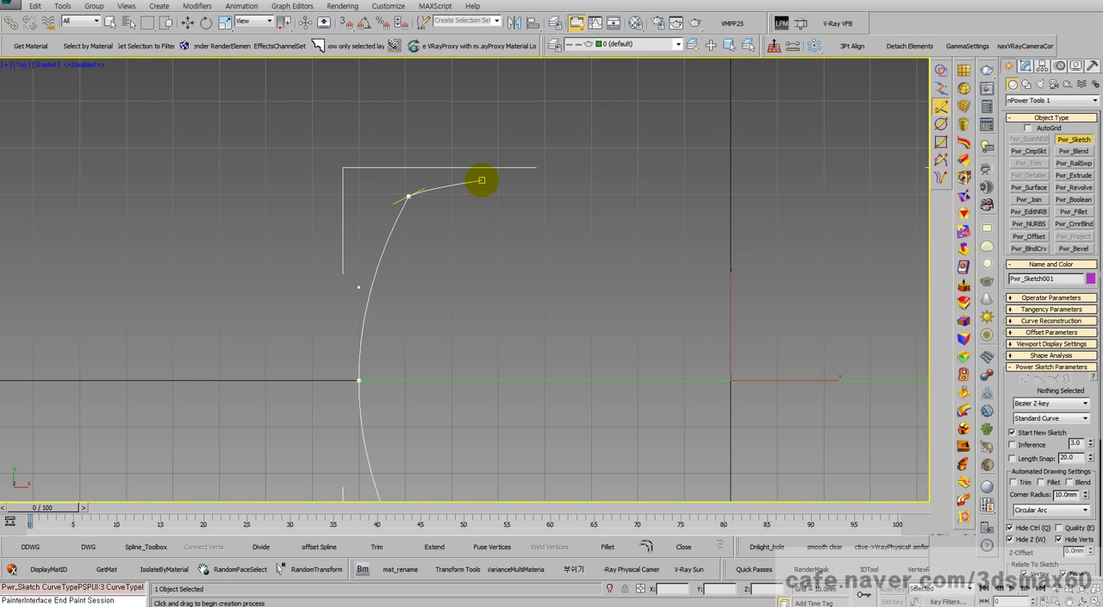
# Step: Undo the last curve points and delete the whole sketch
pyautogui.scroll(5, 414, 188)
pyautogui.hotkey('ctrl', 'z')
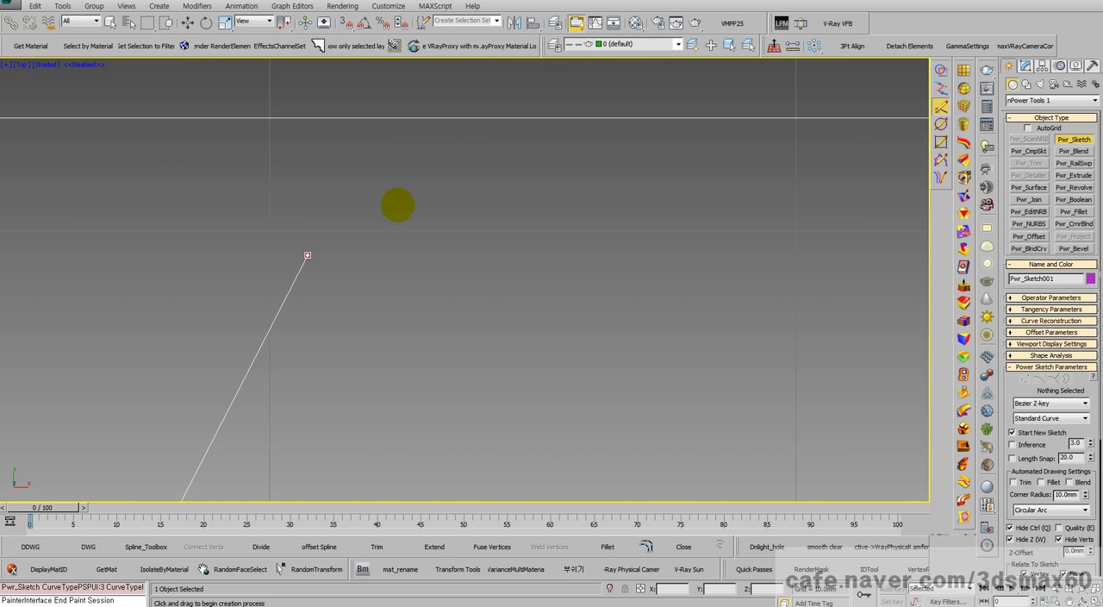
pyautogui.hotkey('ctrl', 'z')
pyautogui.hotkey('ctrl', 'z')
pyautogui.scroll(-3, 347, 242)
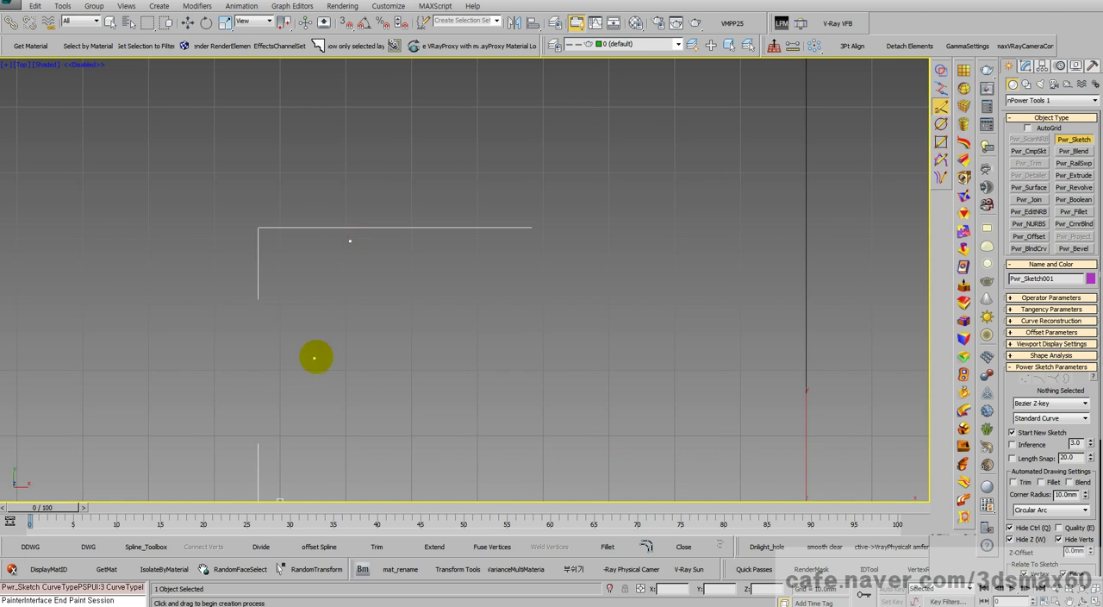
pyautogui.scroll(-4, 315, 357)
pyautogui.moveTo(368, 281); pyautogui.dragTo(375, 303)
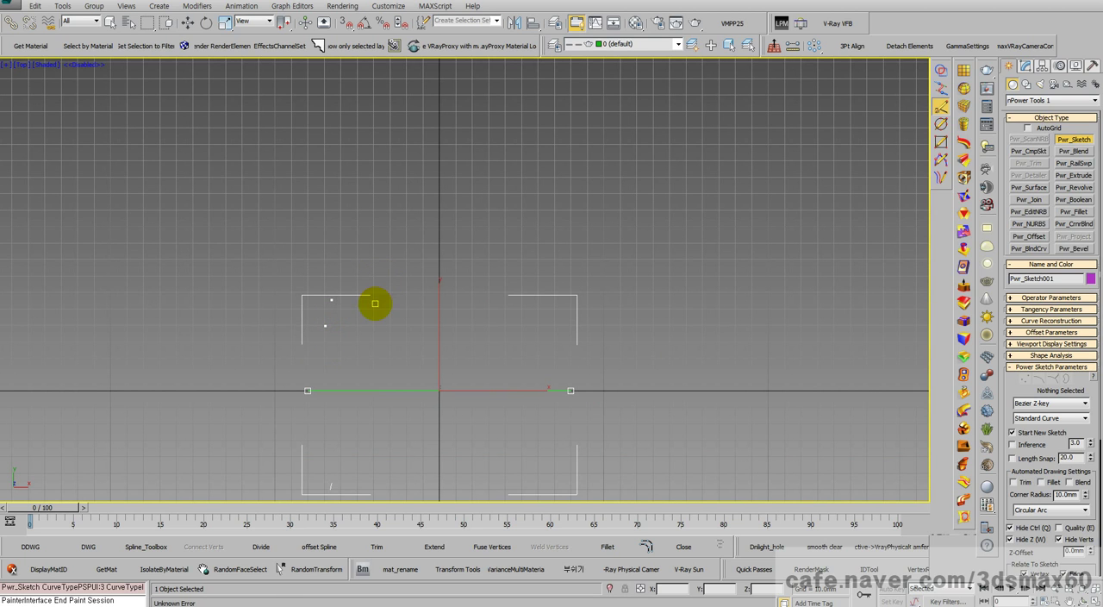
pyautogui.press('Delete')
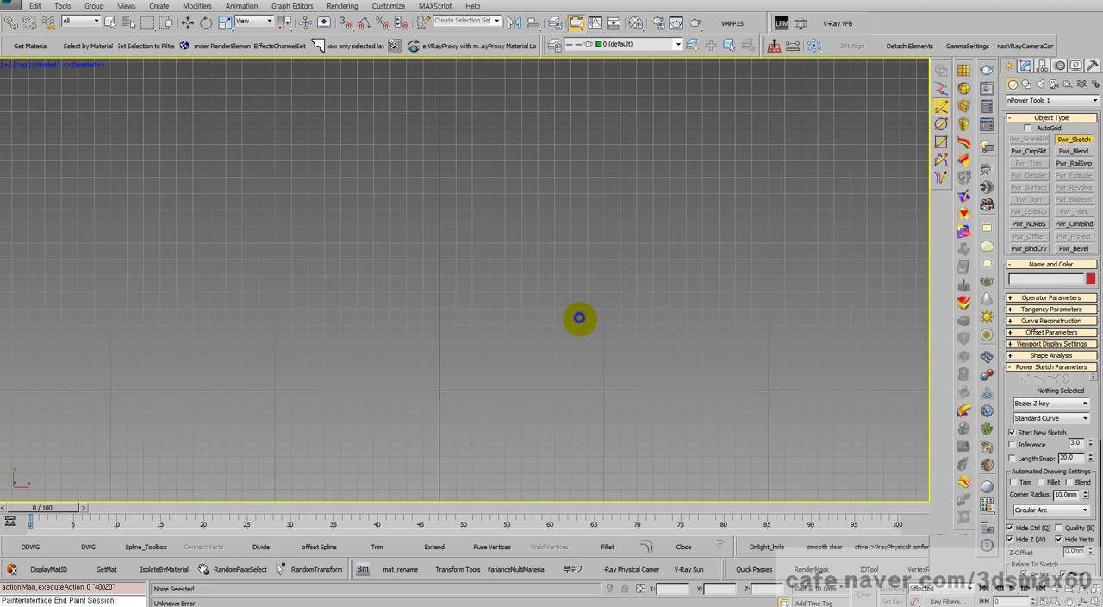
# Step: Set the curve type to Line and the curve role to Global Mirror for a new sketch
pyautogui.click(1030, 402)
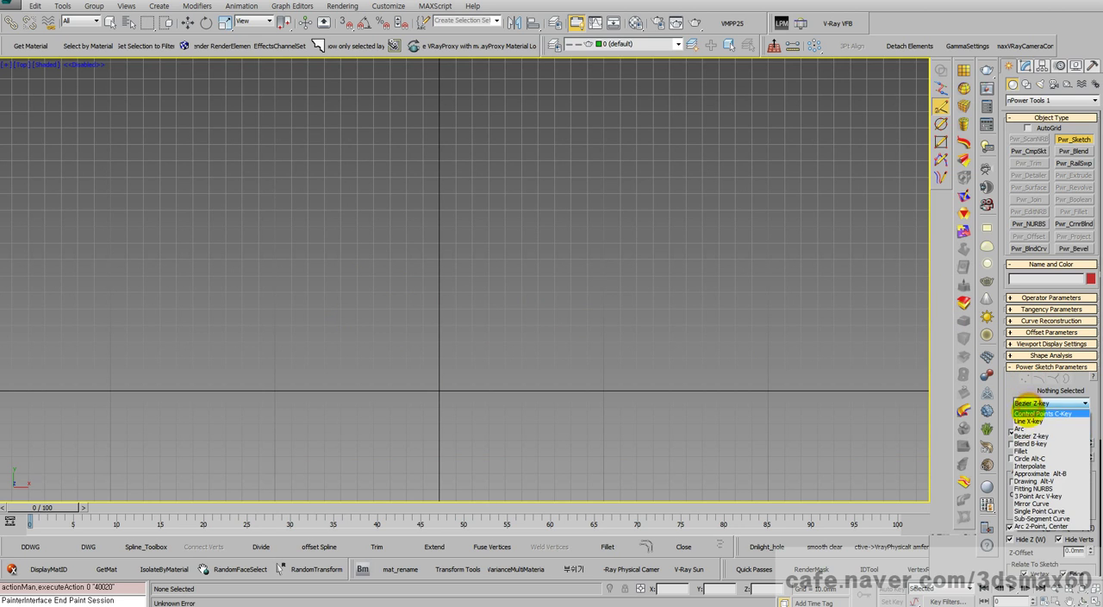
pyautogui.click(1027, 417)
pyautogui.click(1026, 403)
pyautogui.click(1023, 418)
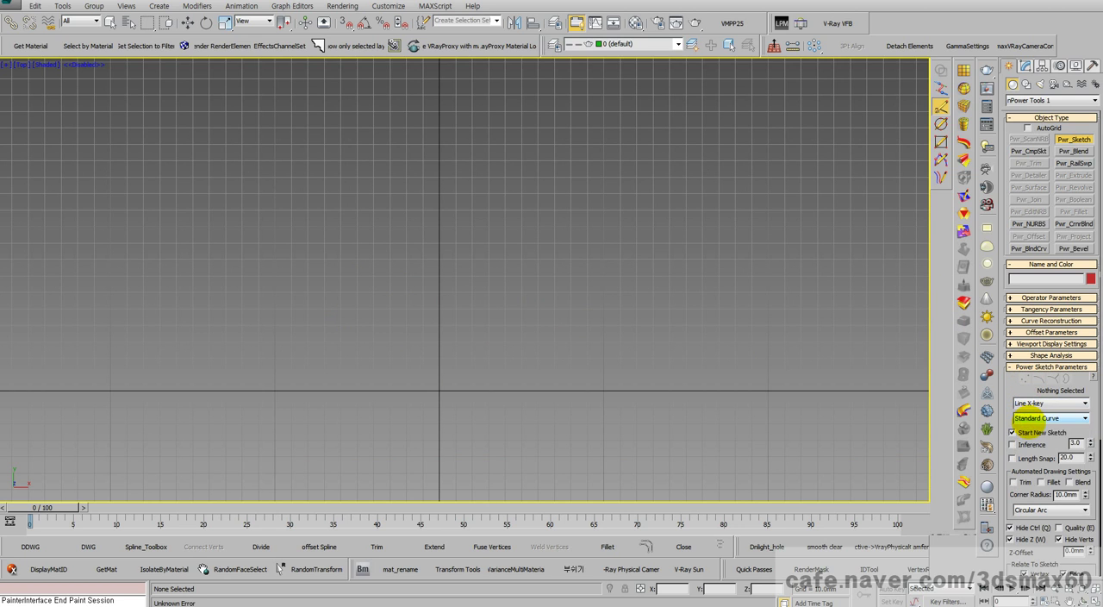
pyautogui.click(1022, 418)
pyautogui.click(1033, 443)
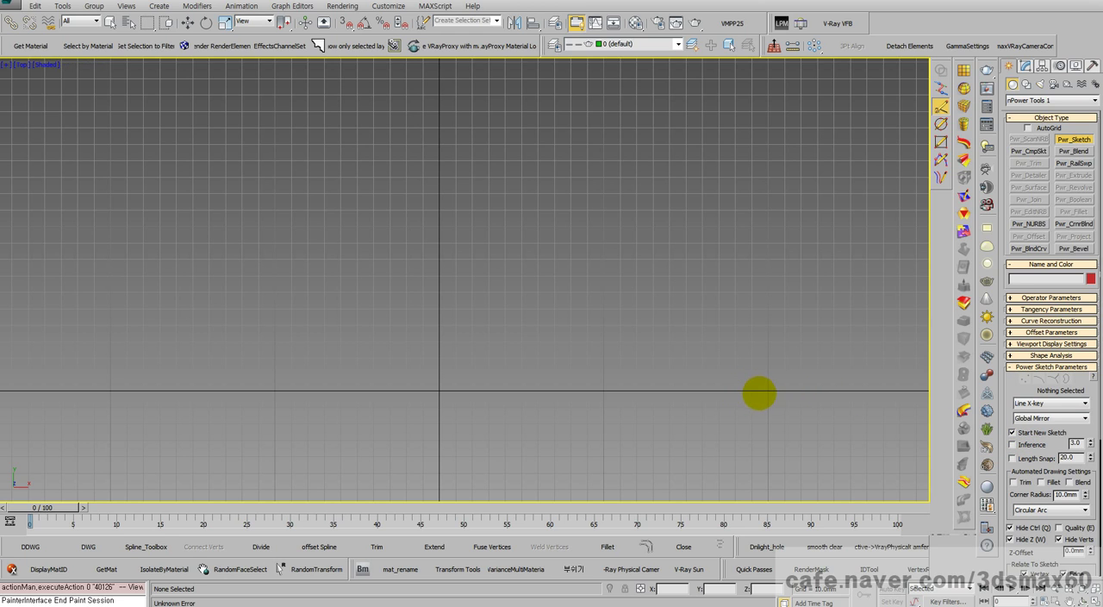
# Step: With grid snapping on, draw the mirror line along the X axis from X 60 to X -90 mm
pyautogui.click(346, 23)
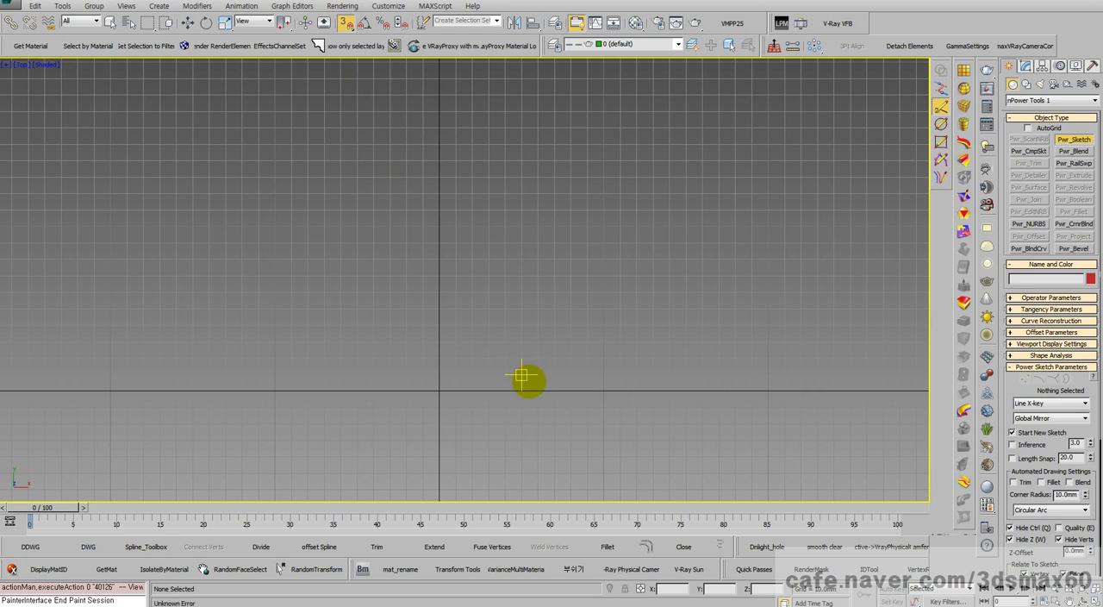
pyautogui.click(541, 392)
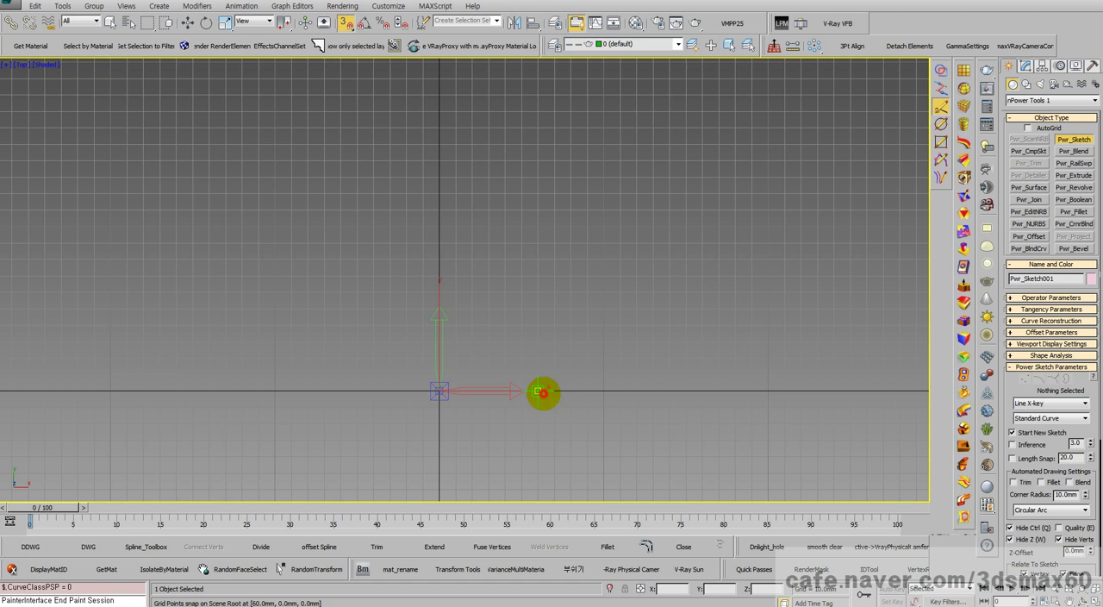
pyautogui.click(293, 391)
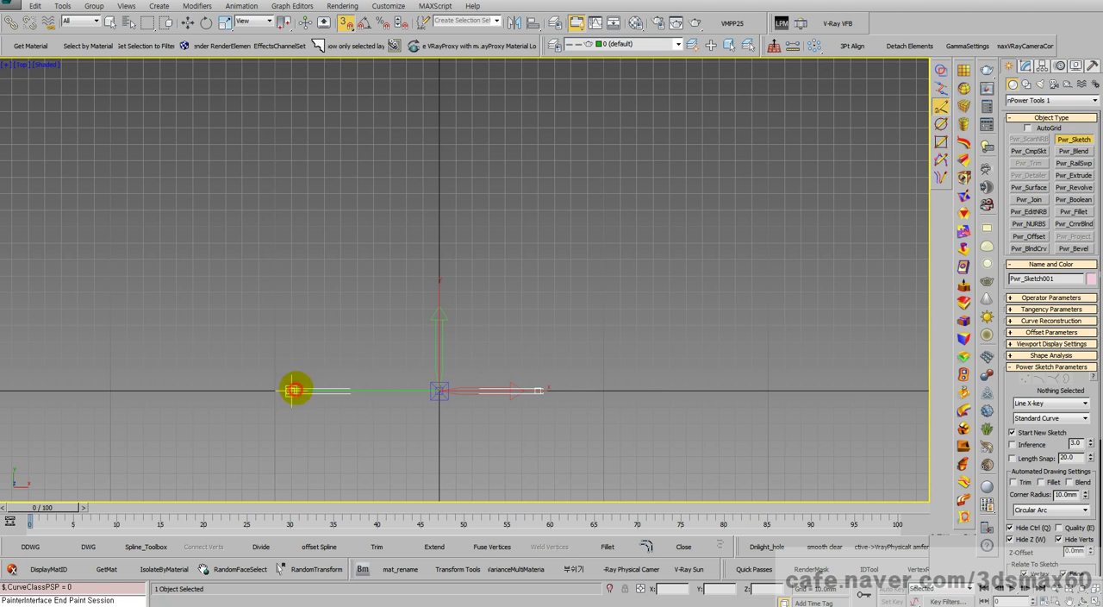
# Step: Switch the curve type to Bezier, turn off snapping, and try a freehand curve upward from the mirror line's negative-X end
pyautogui.click(1022, 403)
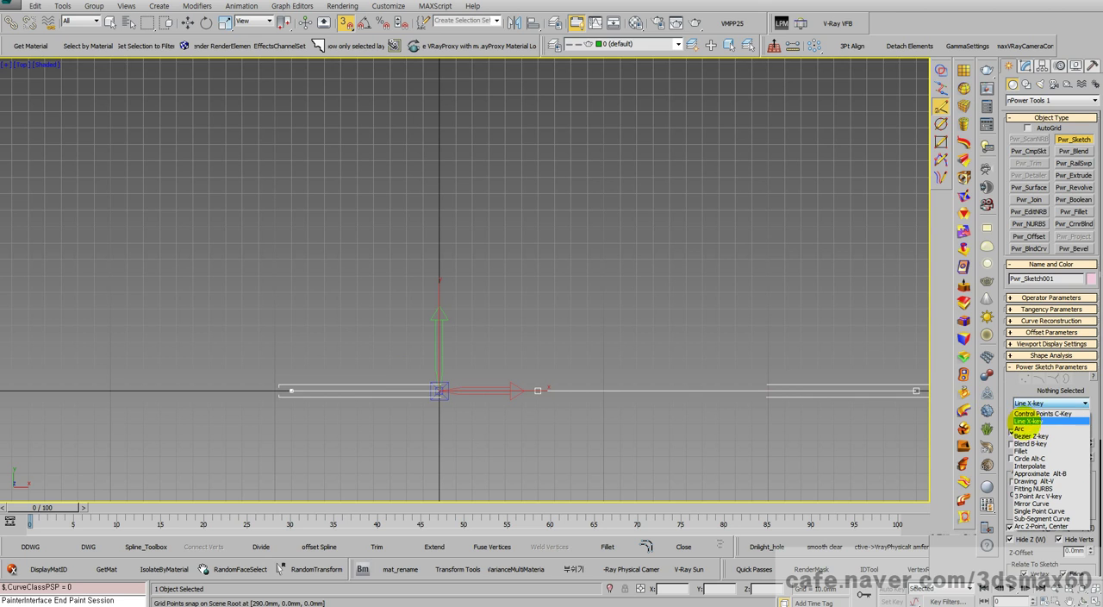
pyautogui.click(1031, 436)
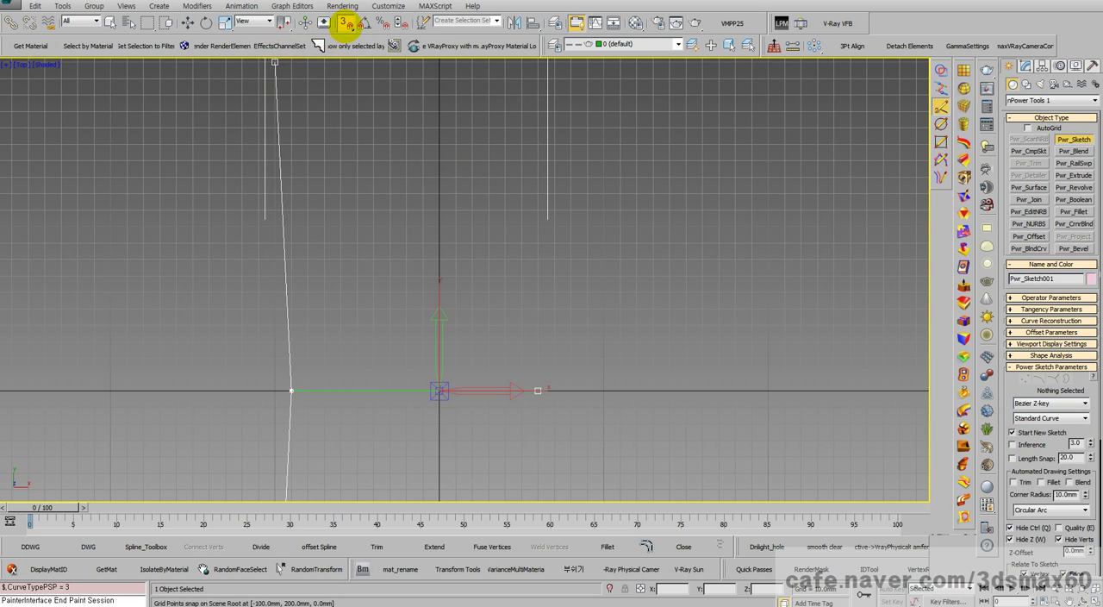
pyautogui.click(345, 22)
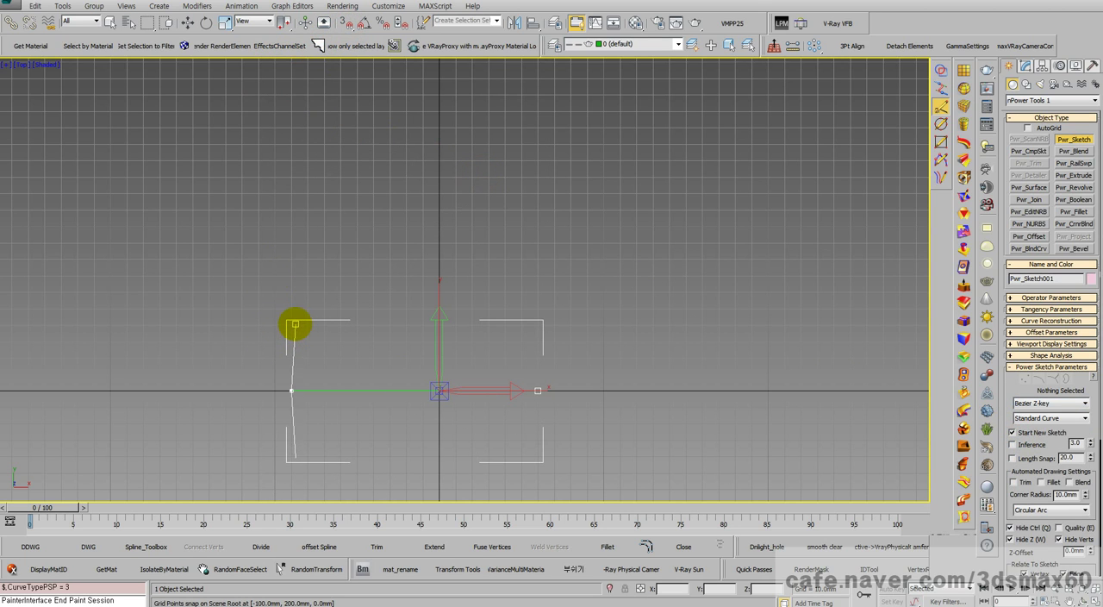
pyautogui.moveTo(293, 327); pyautogui.dragTo(319, 311)
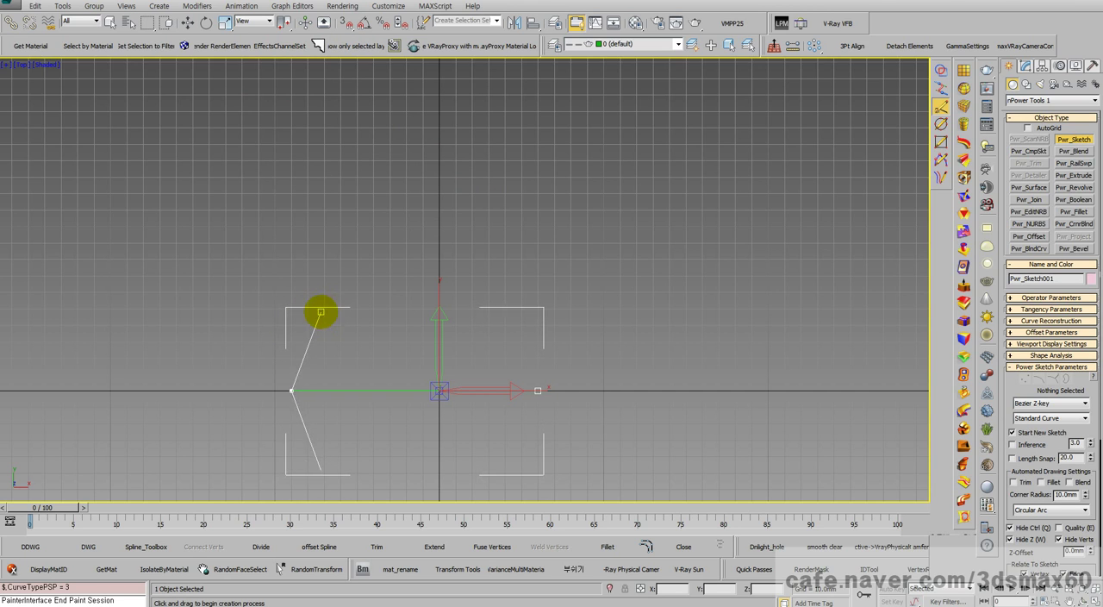
# Step: Try the Control Points curve type for the mirrored outline, then delete the sketch
pyautogui.click(1021, 403)
pyautogui.click(1039, 413)
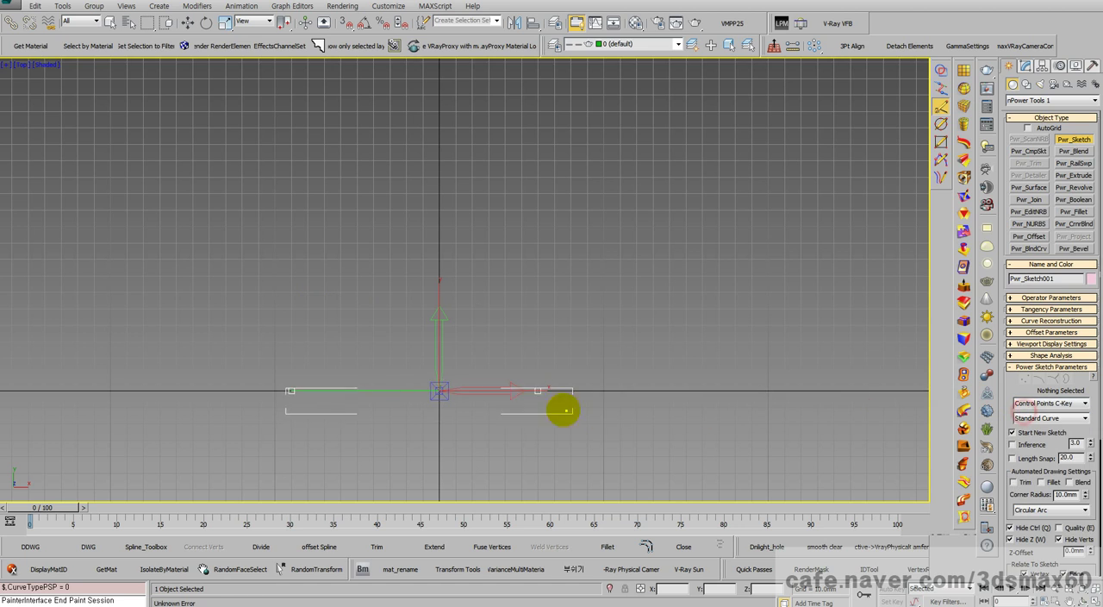
pyautogui.moveTo(300, 322)
pyautogui.mouseDown()
pyautogui.moveTo(318, 296)
pyautogui.moveTo(362, 289)
pyautogui.moveTo(399, 305)
pyautogui.mouseUp()
pyautogui.press('Delete')
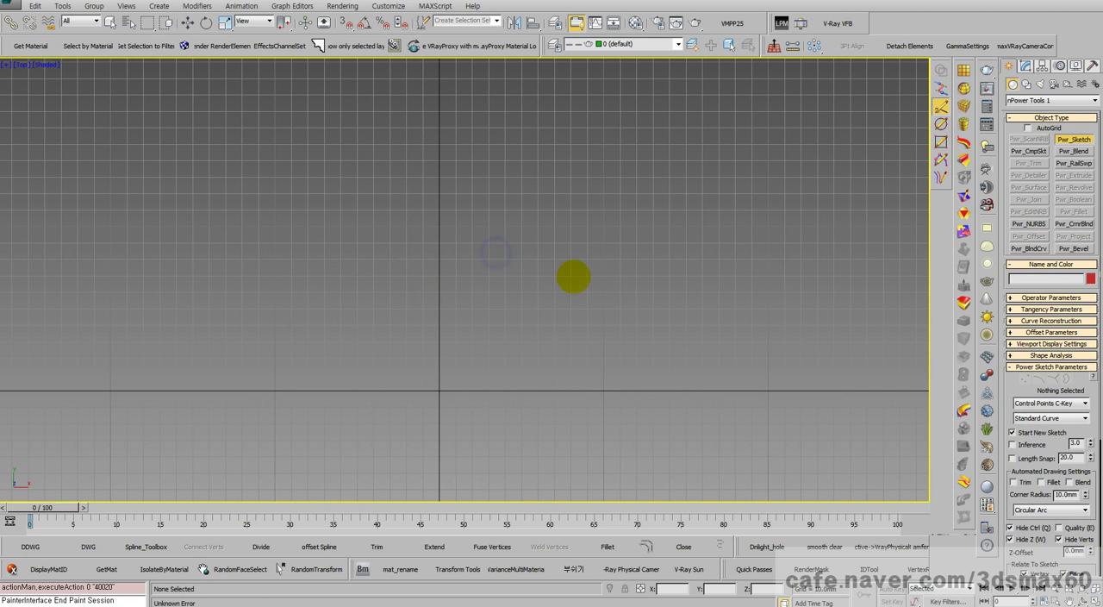
# Step: Turn on grid snapping and set the Power Sketch curve type to Line
pyautogui.click(345, 20)
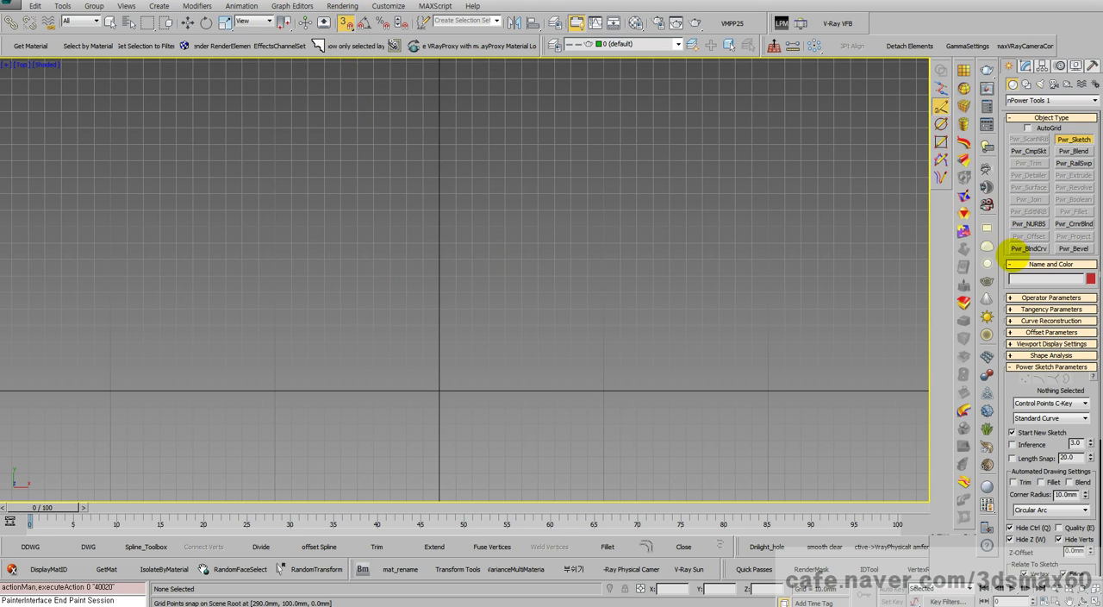
pyautogui.click(1045, 402)
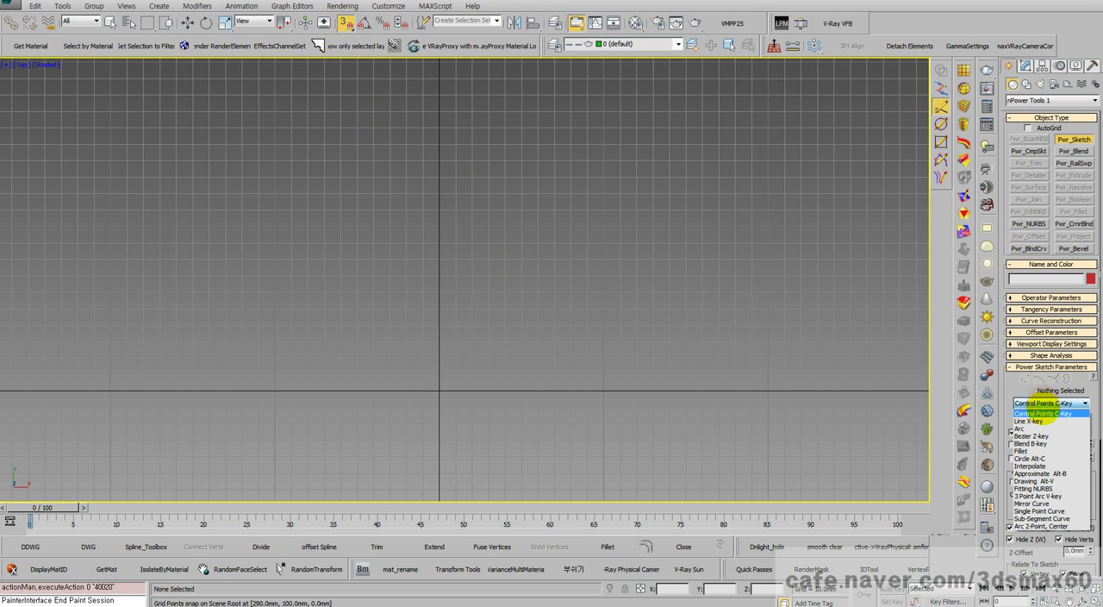
pyautogui.click(1032, 420)
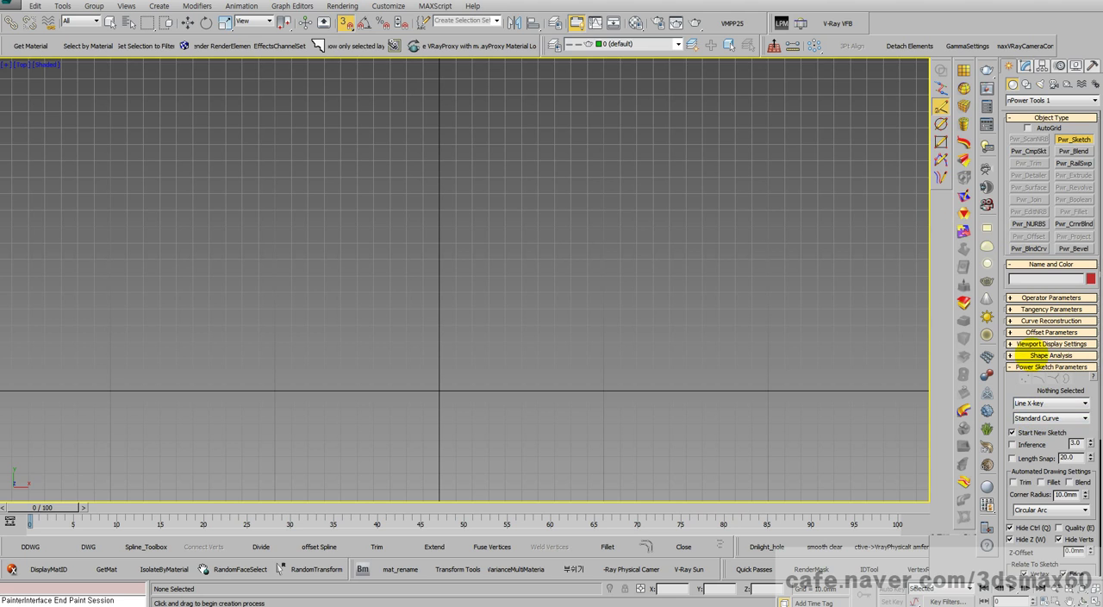
pyautogui.click(586, 389)
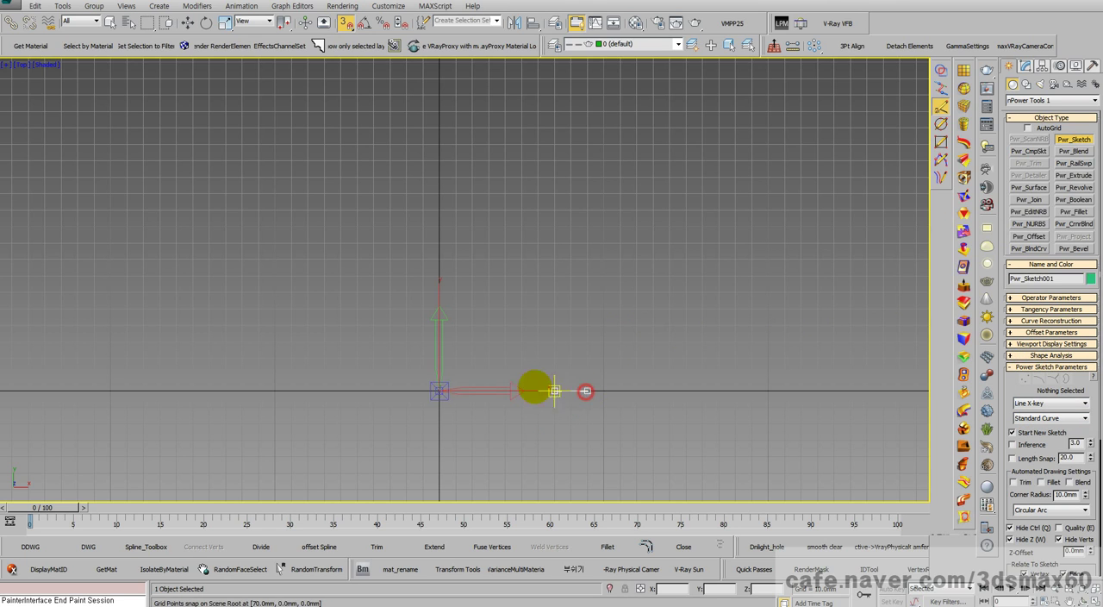
pyautogui.click(229, 389)
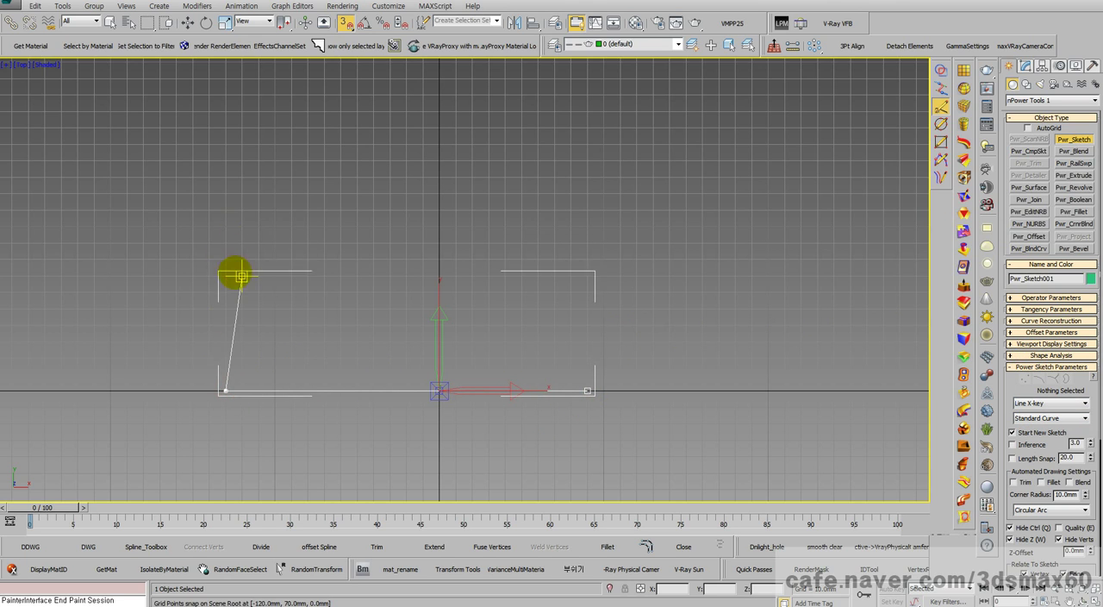
pyautogui.hotkey('ctrl', 'z')
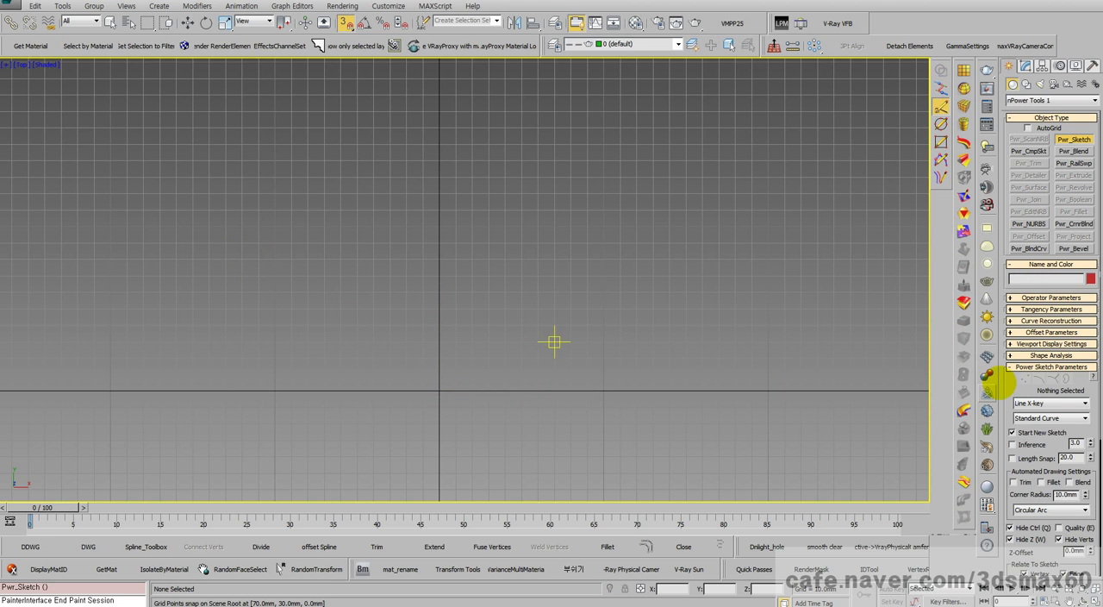
# Step: Set the curve role to Global Mirror and try drawing the mirror line along the X axis
pyautogui.click(1044, 418)
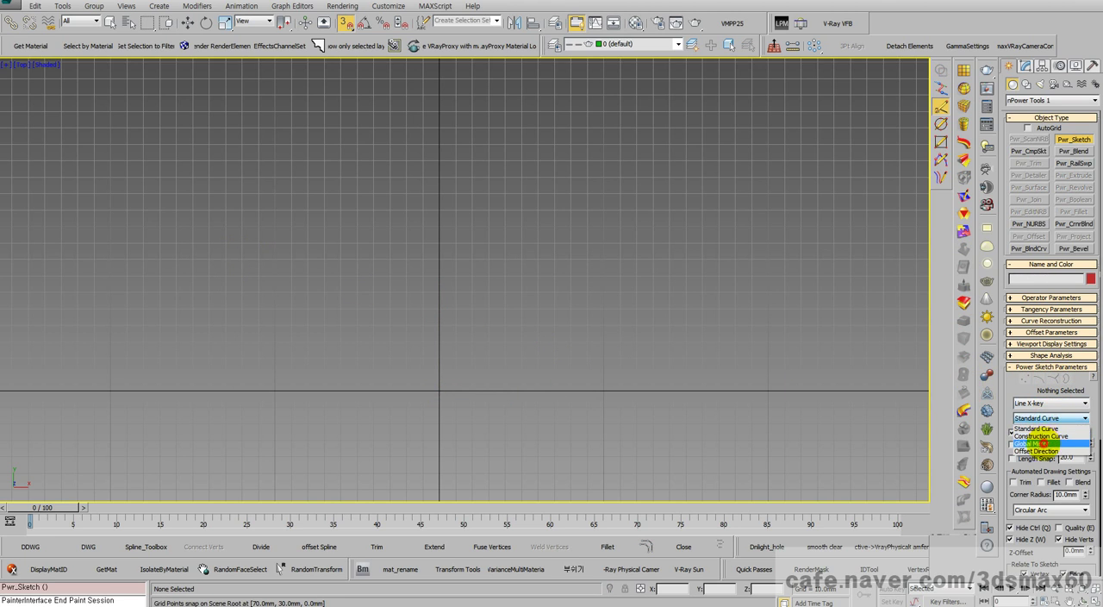
pyautogui.click(1040, 438)
pyautogui.click(653, 391)
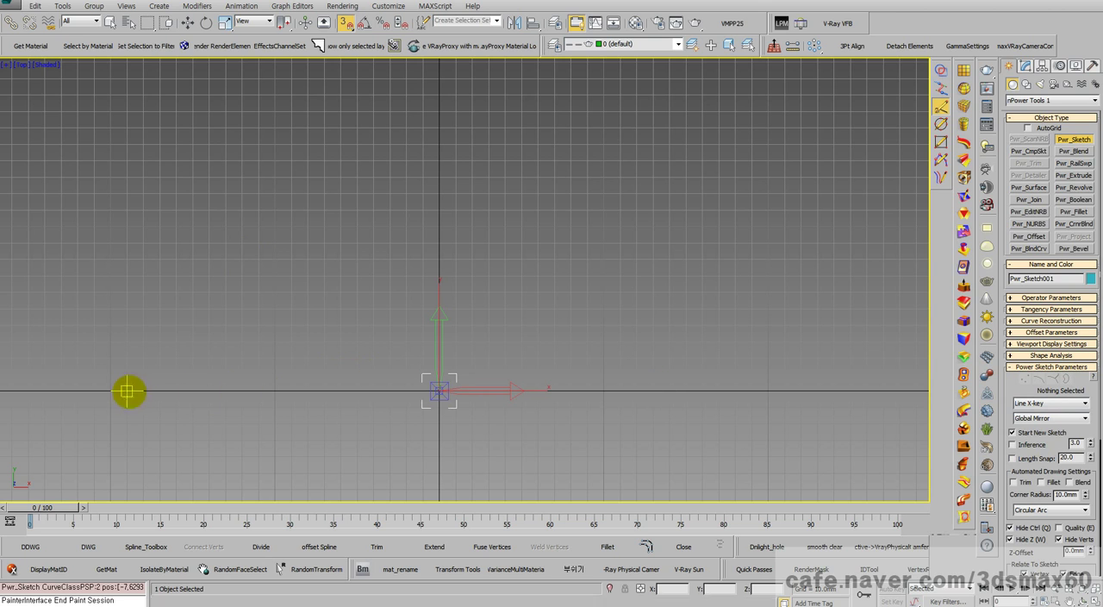
pyautogui.rightClick(322, 376)
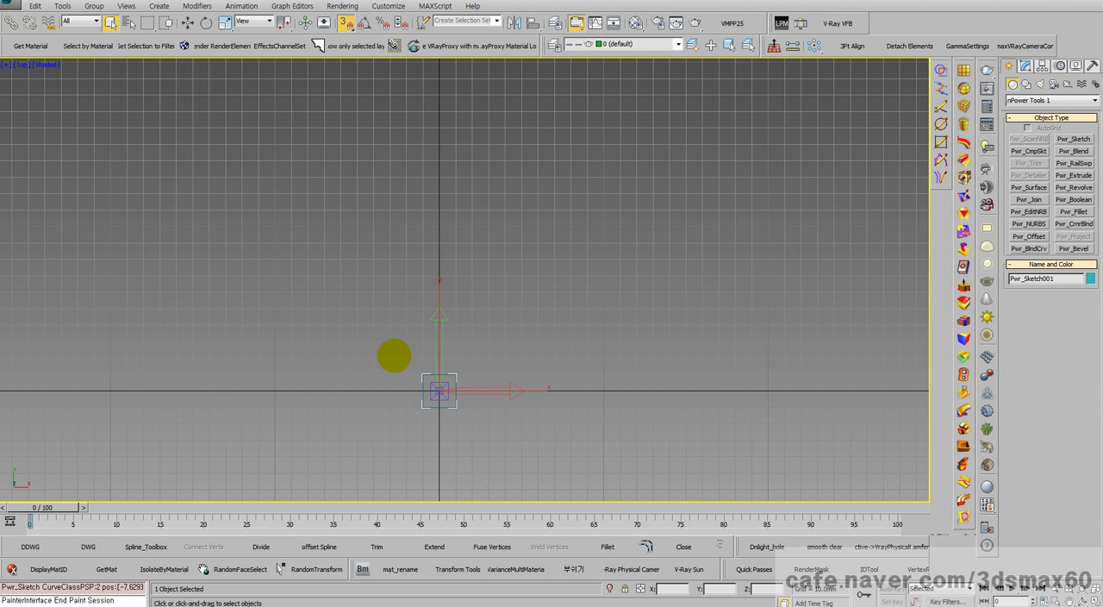
# Step: Reset the scene without saving and switch the viewport to the Top view
pyautogui.hotkey('alt', 'f')
pyautogui.press('r')
pyautogui.press('n')
pyautogui.press('y')
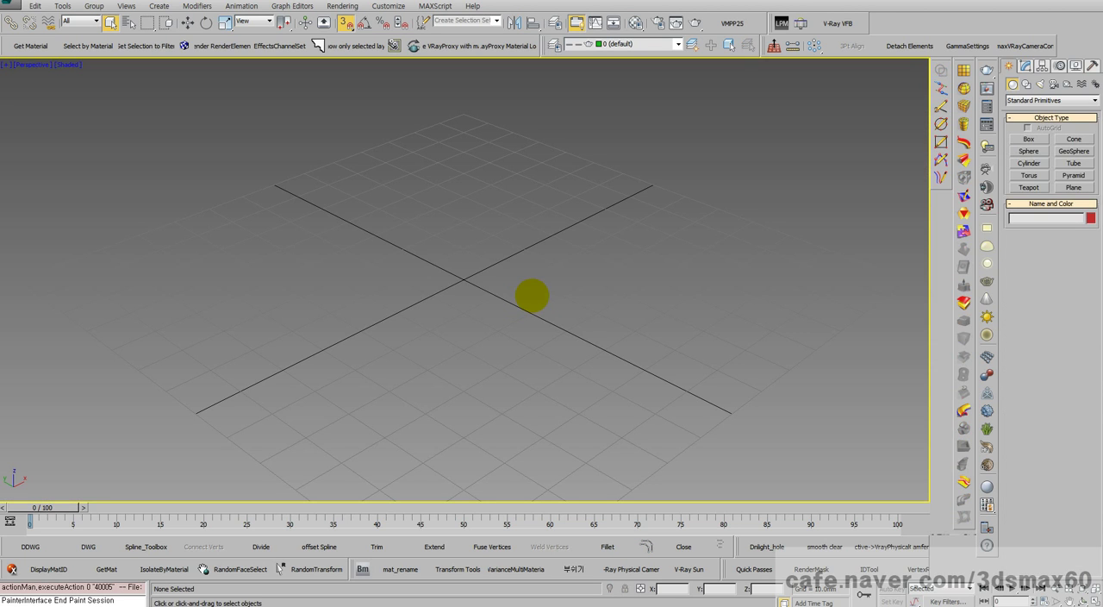
pyautogui.press('t')
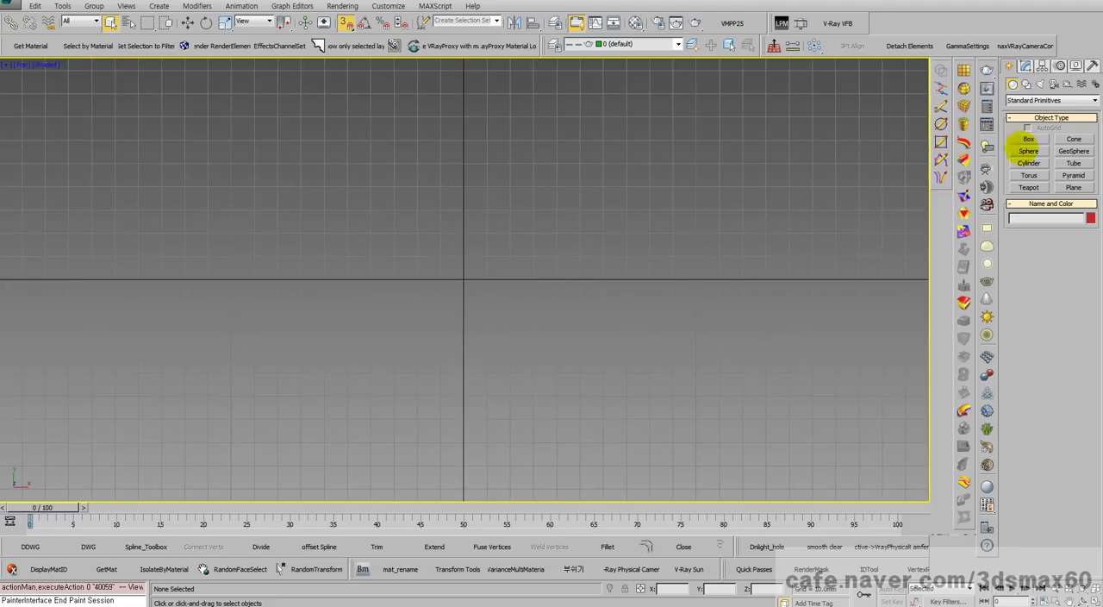
# Step: Draw a Power Sketch mirror line snapped along the X axis from about X 90 to X -110 mm
pyautogui.click(941, 105)
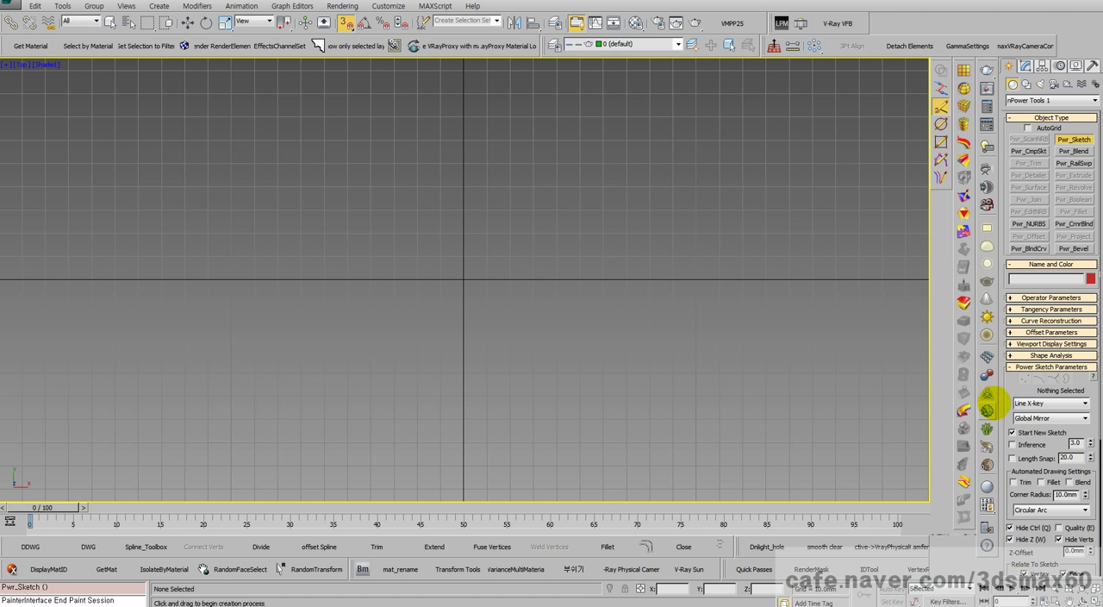
pyautogui.click(674, 280)
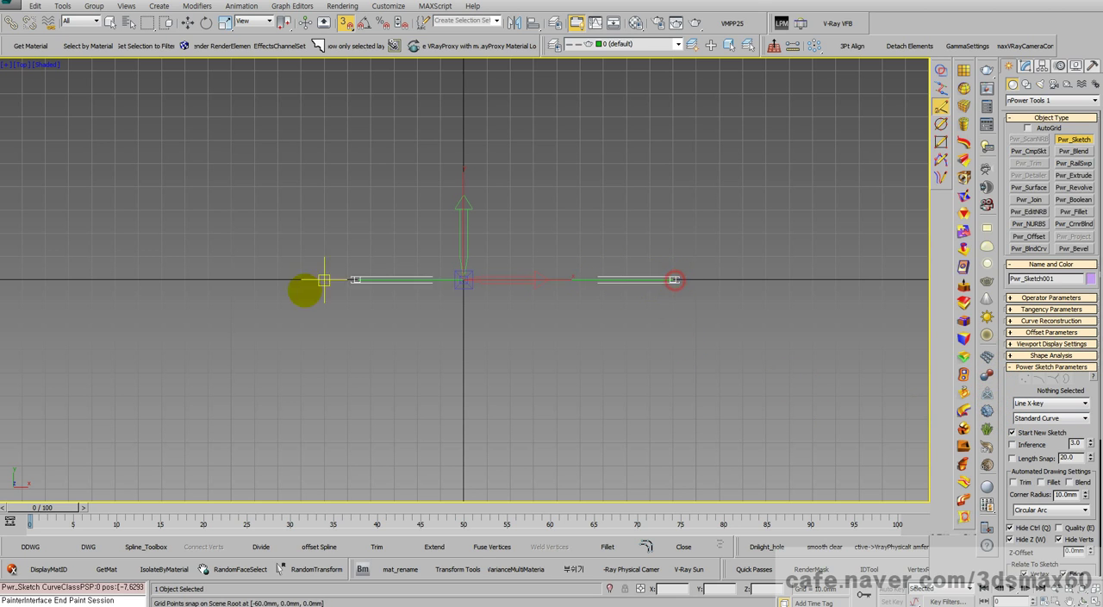
pyautogui.click(208, 279)
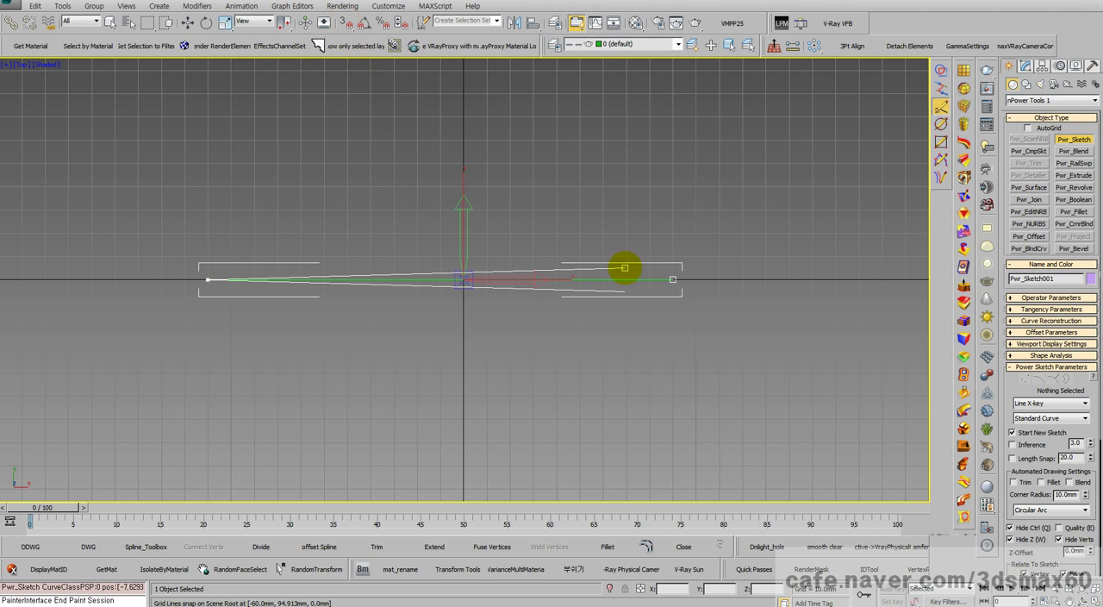
# Step: Switch the curve type to Control Points, try an unsnapped point above the mirror line's negative-X end, and take back the last points
pyautogui.click(1052, 403)
pyautogui.click(1052, 413)
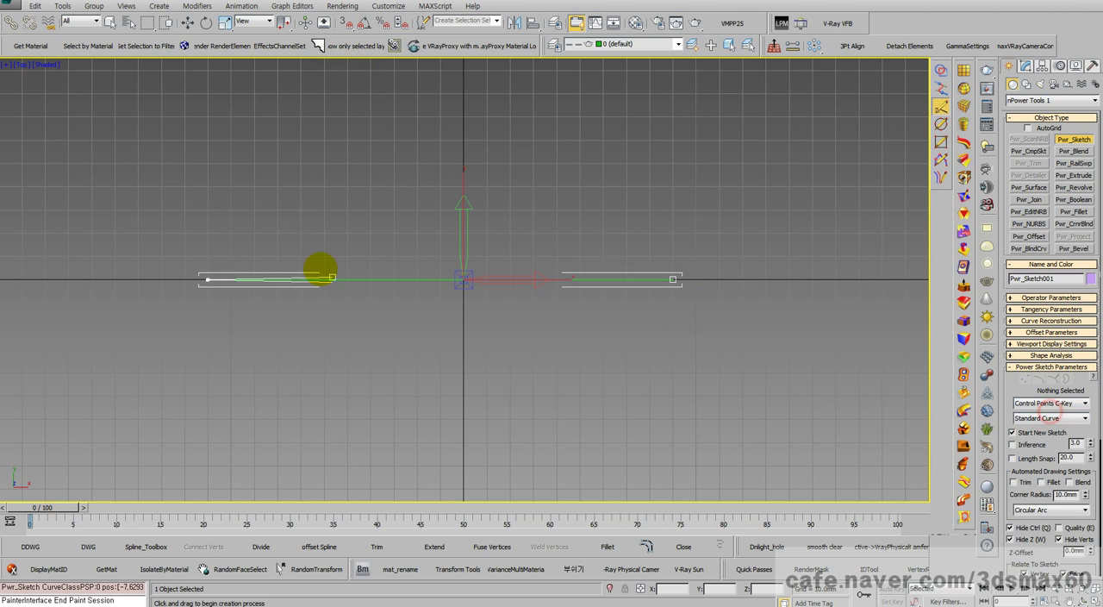
pyautogui.click(219, 181)
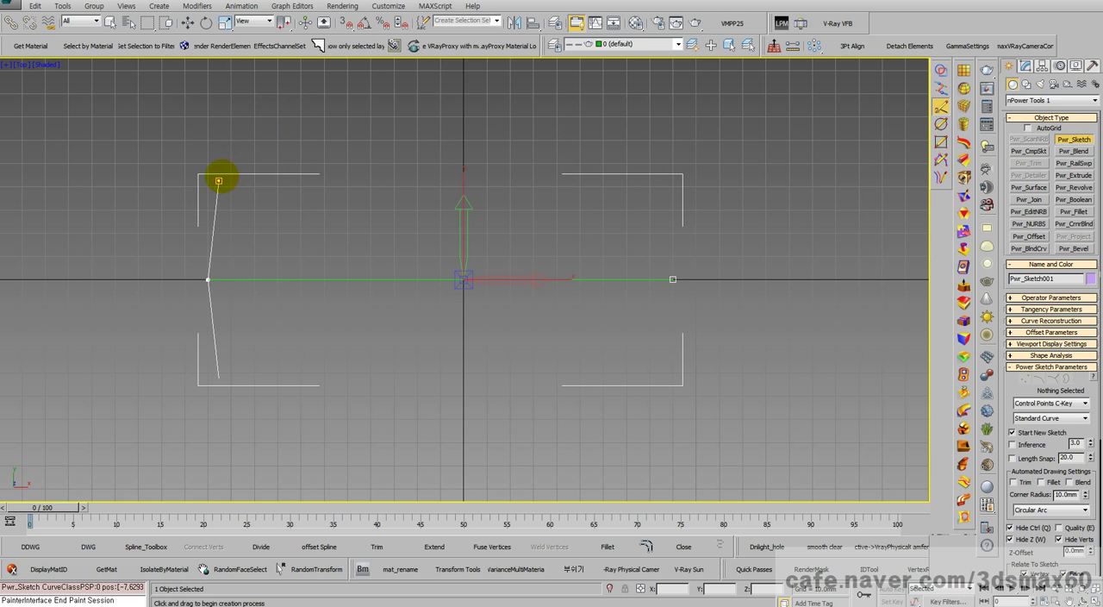
pyautogui.press('BackSpace')
pyautogui.press('BackSpace')
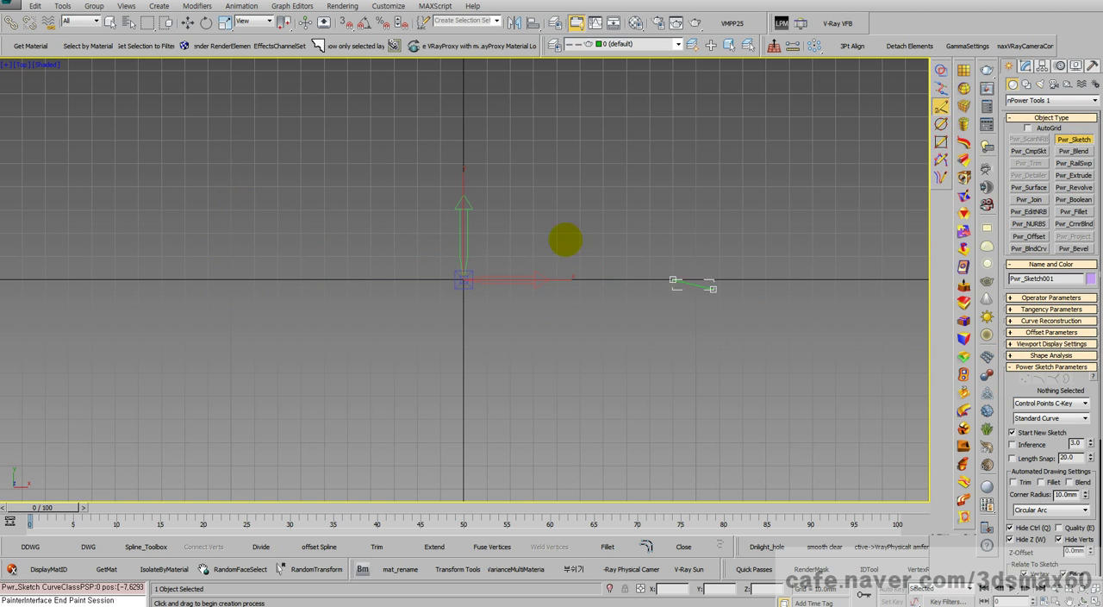
# Step: With grid snapping on, end the mirror line at X -110 mm and draw a control-point curve from there to about X -70, Y 40 mm
pyautogui.click(344, 23)
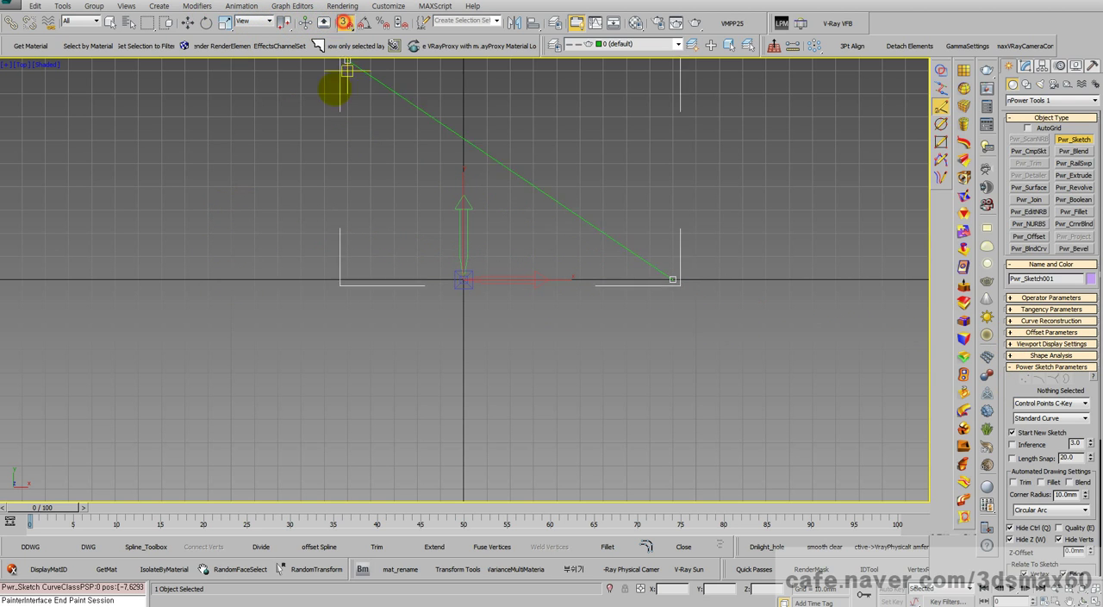
pyautogui.click(206, 276)
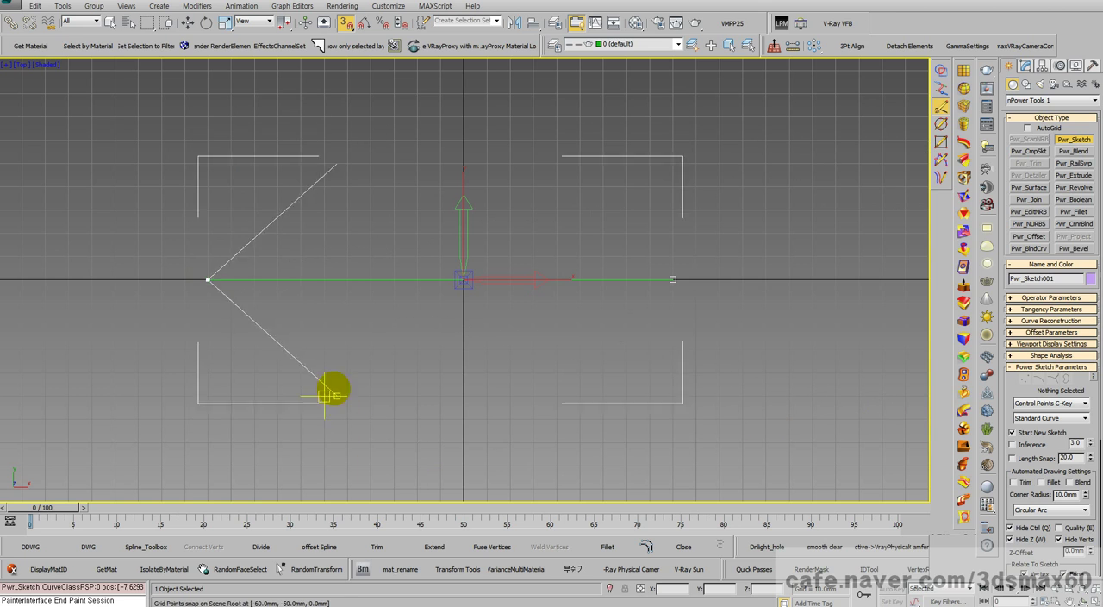
pyautogui.moveTo(184, 314)
pyautogui.mouseDown()
pyautogui.moveTo(212, 197)
pyautogui.moveTo(231, 187)
pyautogui.moveTo(372, 186)
pyautogui.moveTo(426, 169)
pyautogui.moveTo(443, 209)
pyautogui.moveTo(905, 304)
pyautogui.moveTo(1029, 393)
pyautogui.mouseUp()
# Step: Switch the curve type to Bezier and, with snapping off, continue the outline from the control-point curve's upper end
pyautogui.click(1031, 403)
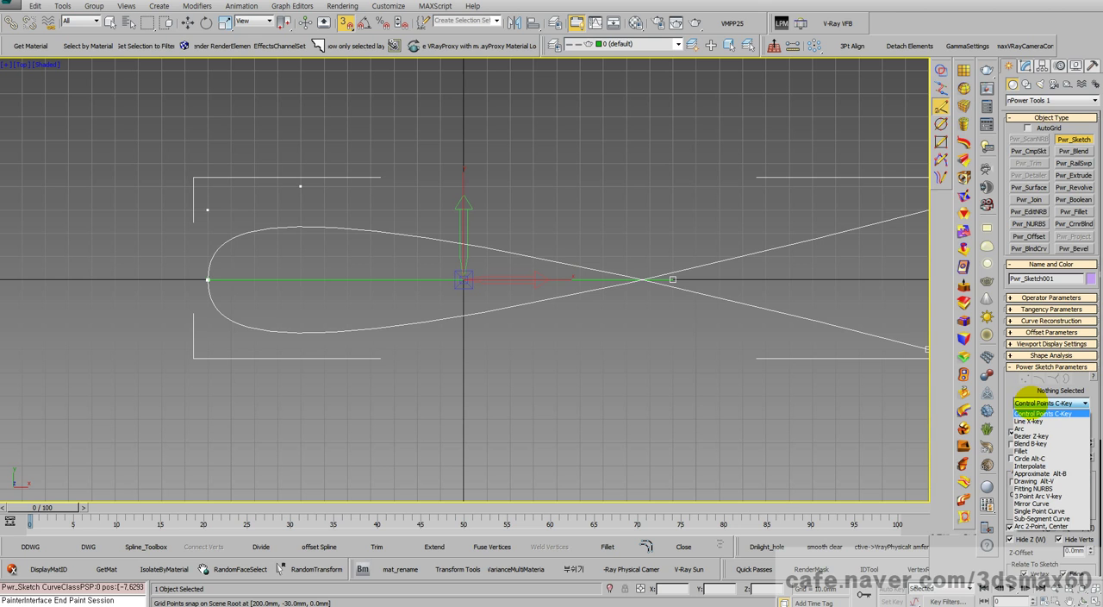
pyautogui.click(1030, 436)
pyautogui.scroll(5, 354, 206)
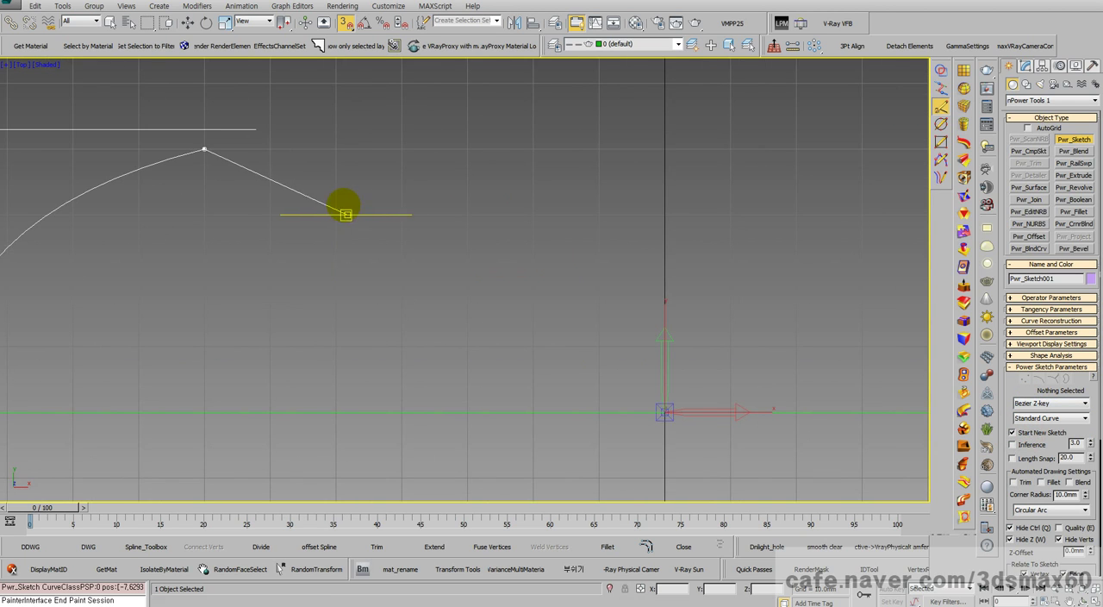
pyautogui.moveTo(318, 198); pyautogui.dragTo(650, 233, button='middle')
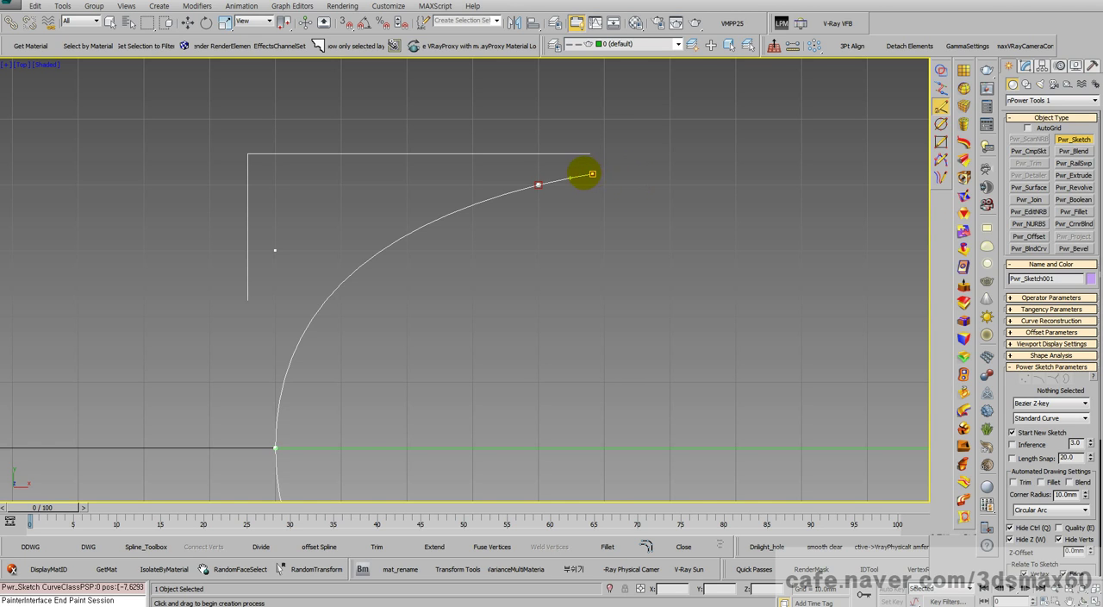
# Step: Place a Bezier point about 8 mm beyond the curve's end, pull its tangent nearly horizontal, and extend the outline to another point
pyautogui.scroll(3, 604, 166)
pyautogui.scroll(3, 617, 170)
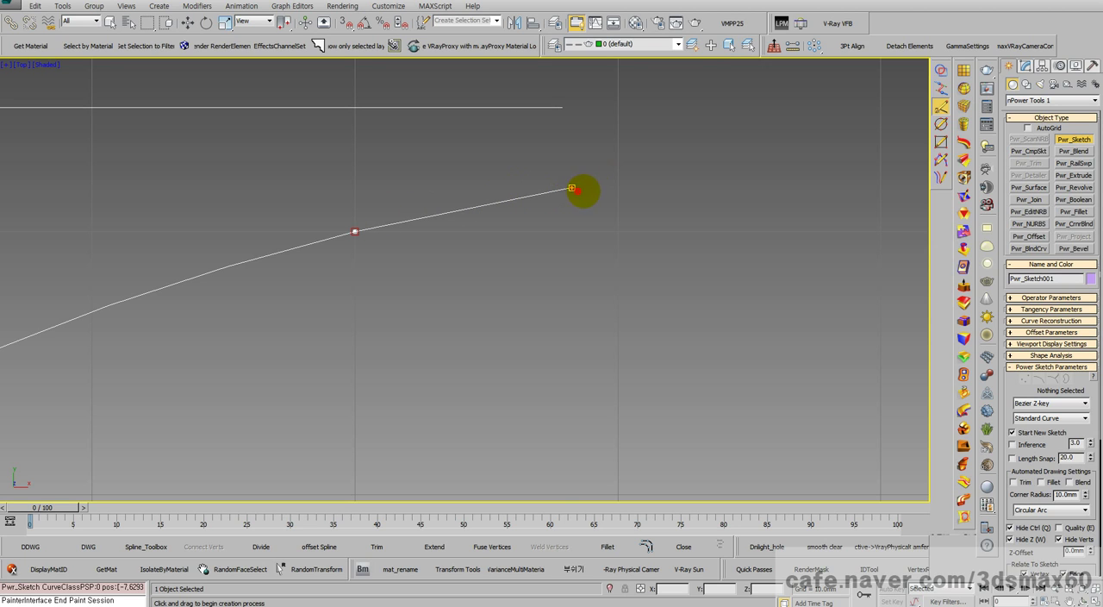
pyautogui.moveTo(655, 208); pyautogui.dragTo(670, 182)
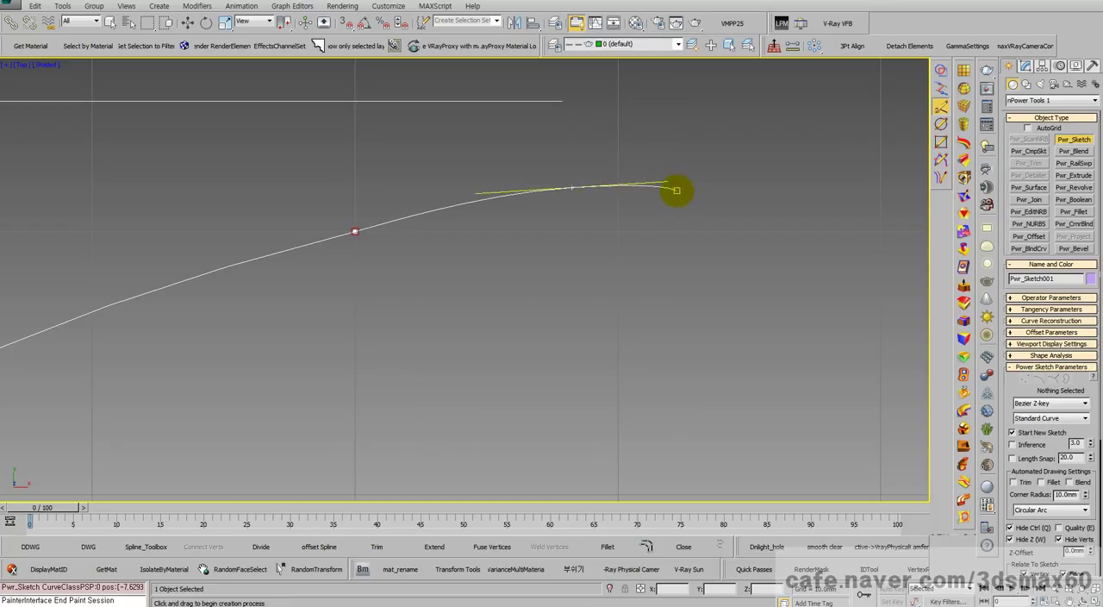
pyautogui.moveTo(668, 181); pyautogui.dragTo(743, 177)
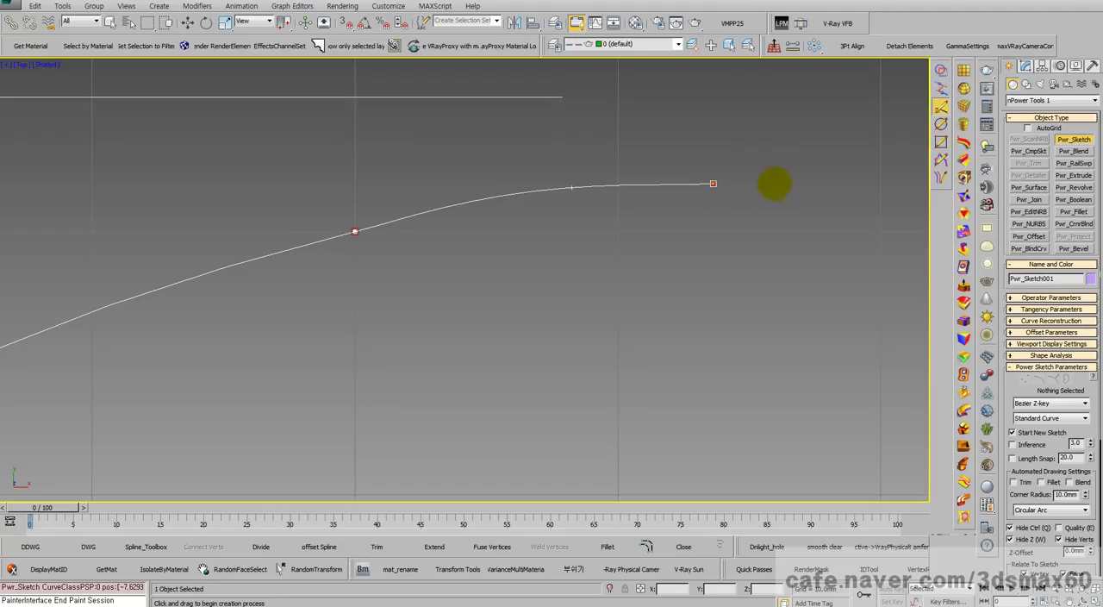
# Step: Undo the last Bezier segment and delete the stray second sketch started beside the outline
pyautogui.hotkey('ctrl', 'z')
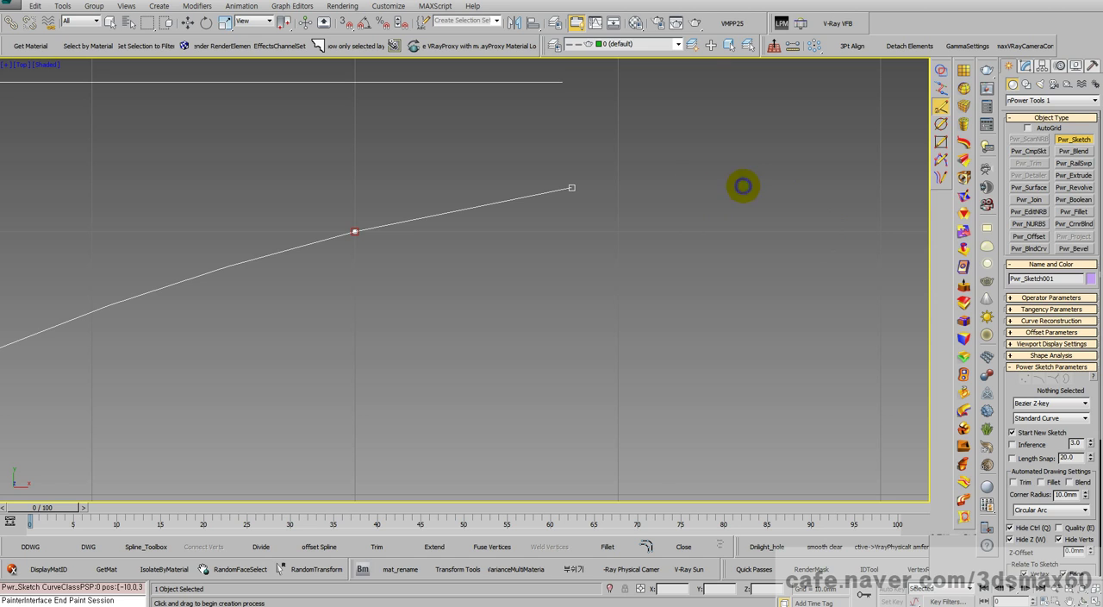
pyautogui.moveTo(841, 210); pyautogui.dragTo(815, 218)
pyautogui.scroll(-2, 653, 220)
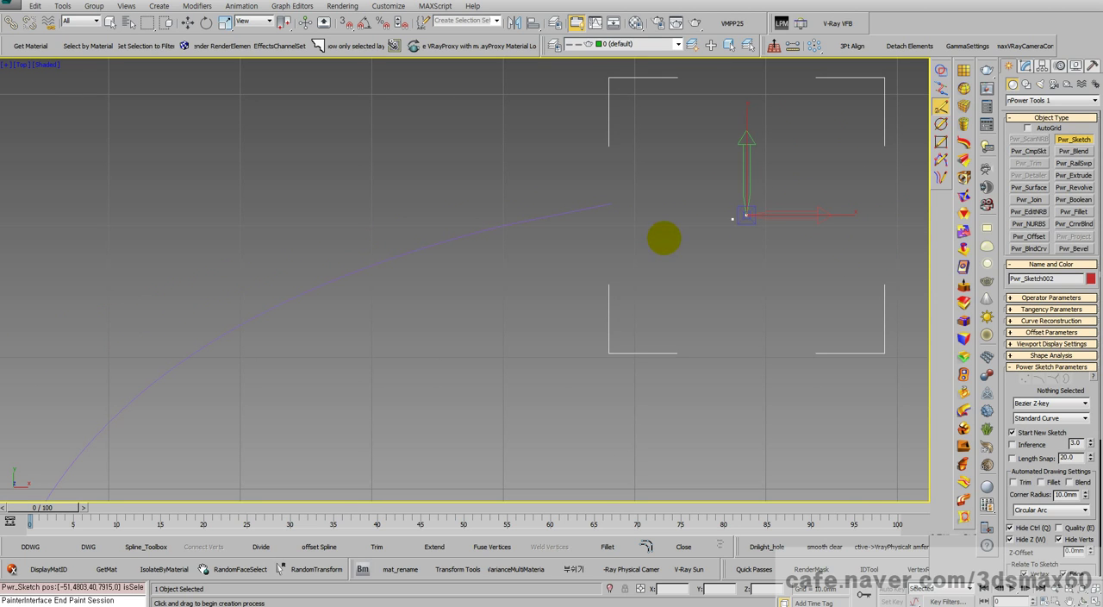
pyautogui.press('Delete')
# Step: Leave the sketch command and delete the remaining mirrored outline
pyautogui.scroll(-4, 634, 234)
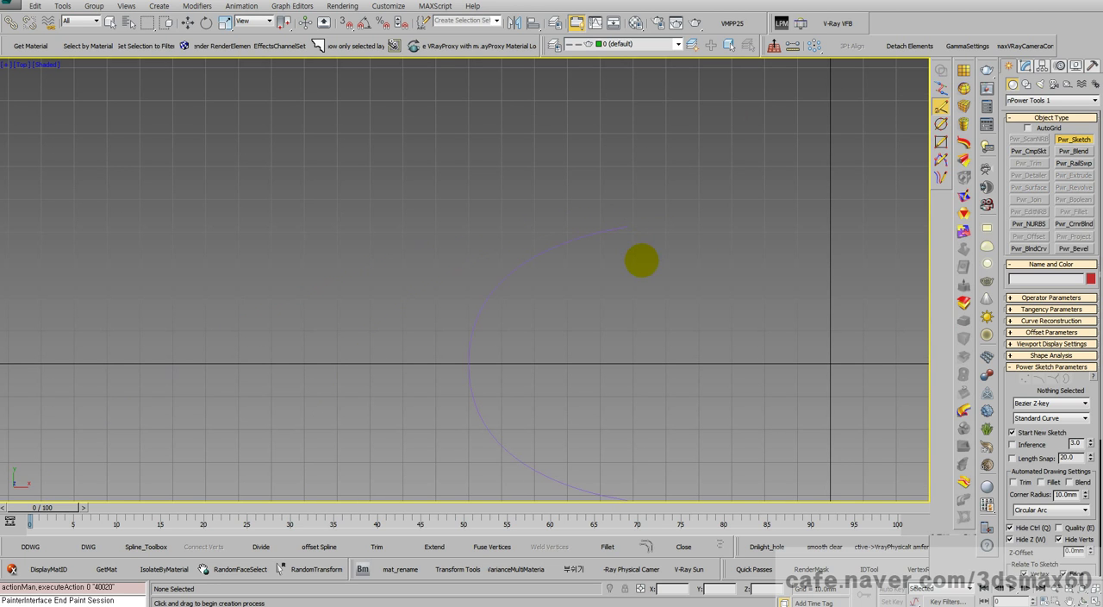
pyautogui.scroll(-3, 645, 263)
pyautogui.moveTo(645, 264); pyautogui.dragTo(552, 256, button='middle')
pyautogui.rightClick(562, 257)
pyautogui.moveTo(562, 256); pyautogui.dragTo(493, 205)
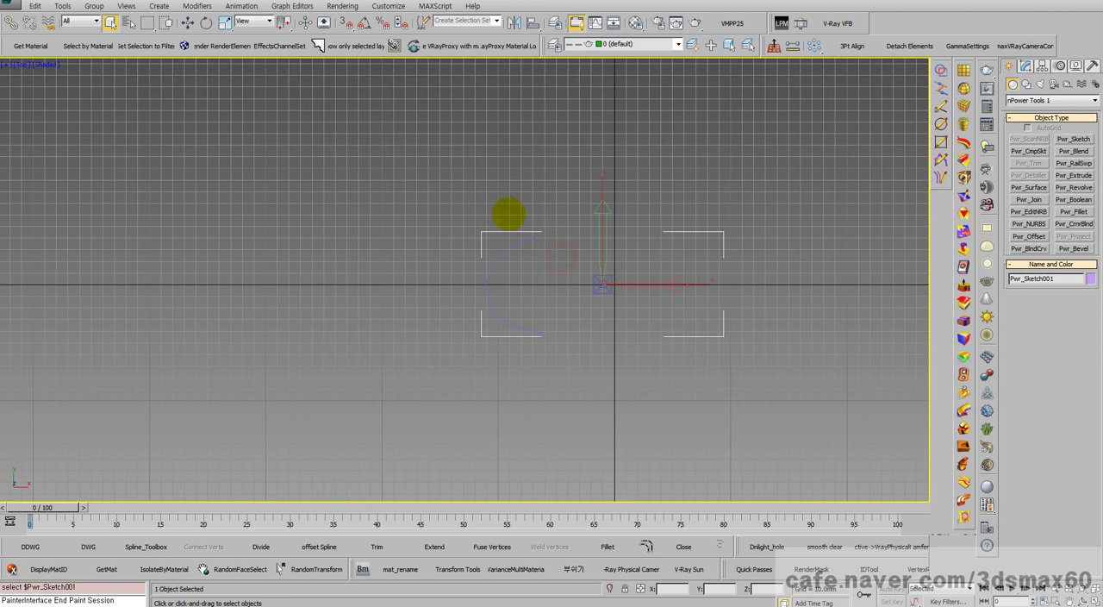
pyautogui.press('Delete')
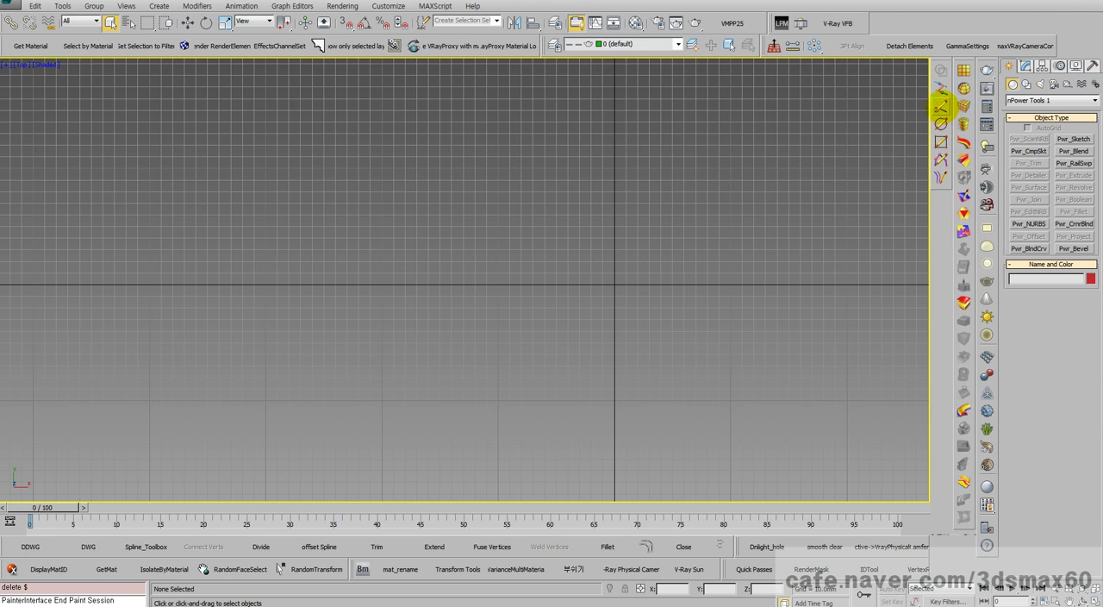
# Step: Start a new Power Sketch with curve type Line and curve role Global Mirror, and turn on grid snapping
pyautogui.click(941, 107)
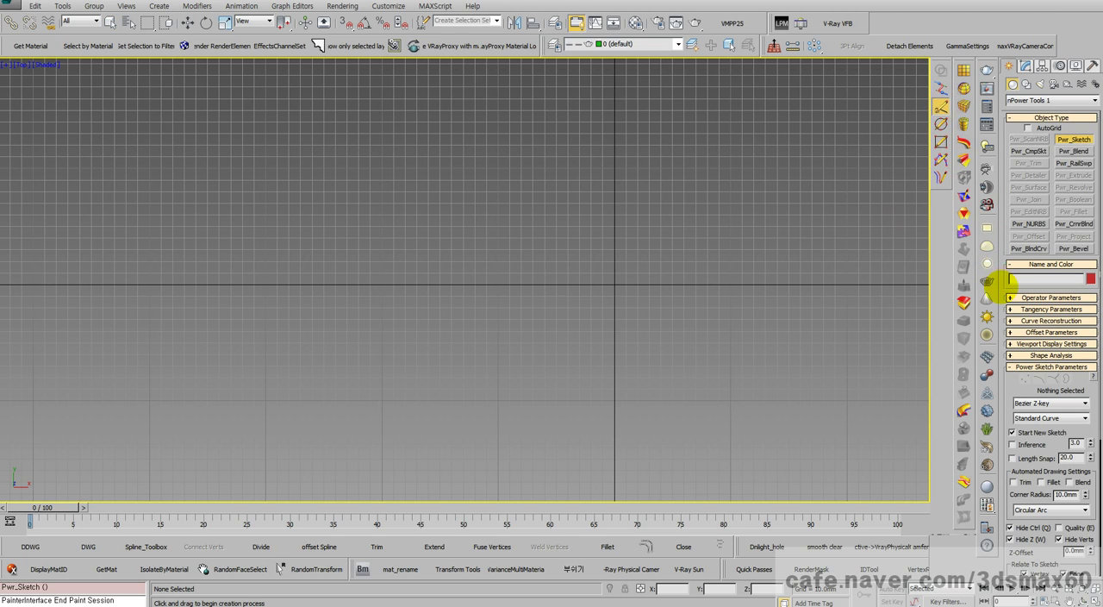
pyautogui.click(1019, 404)
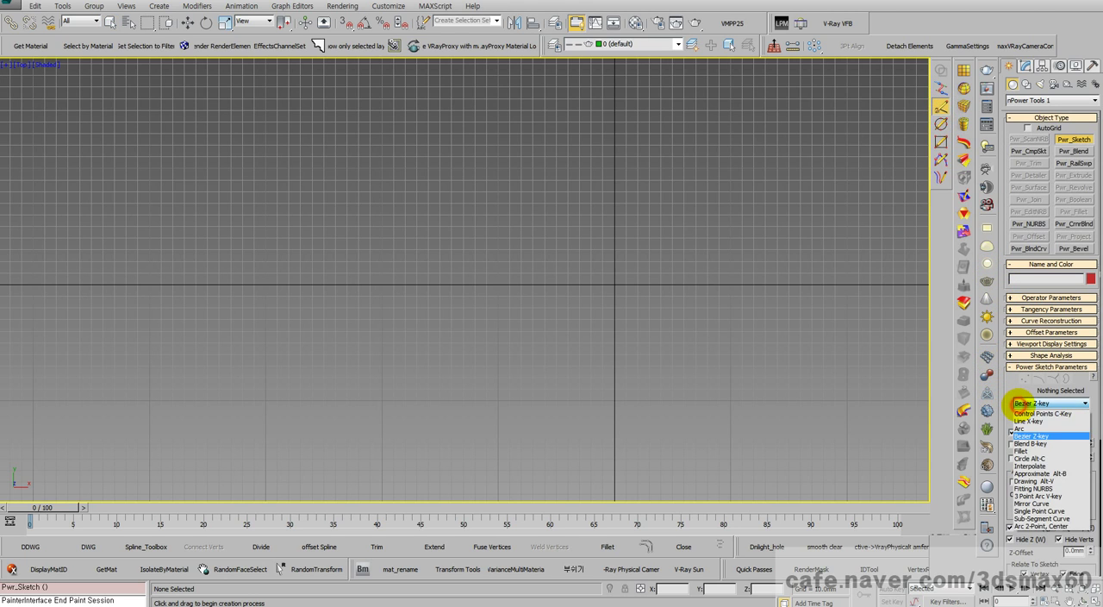
pyautogui.click(1021, 421)
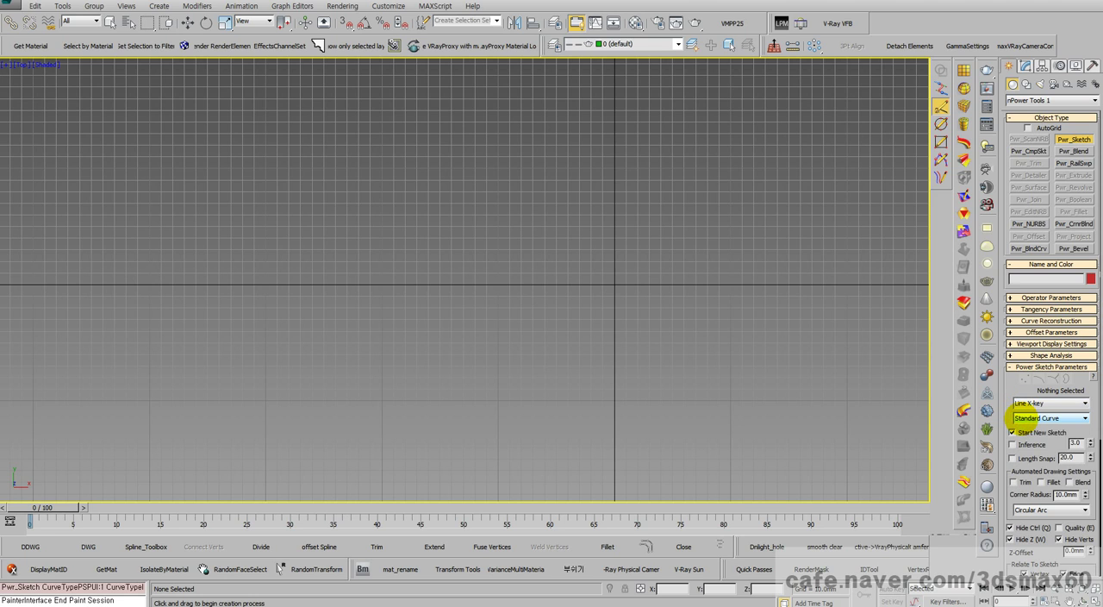
pyautogui.click(1020, 418)
pyautogui.click(1020, 443)
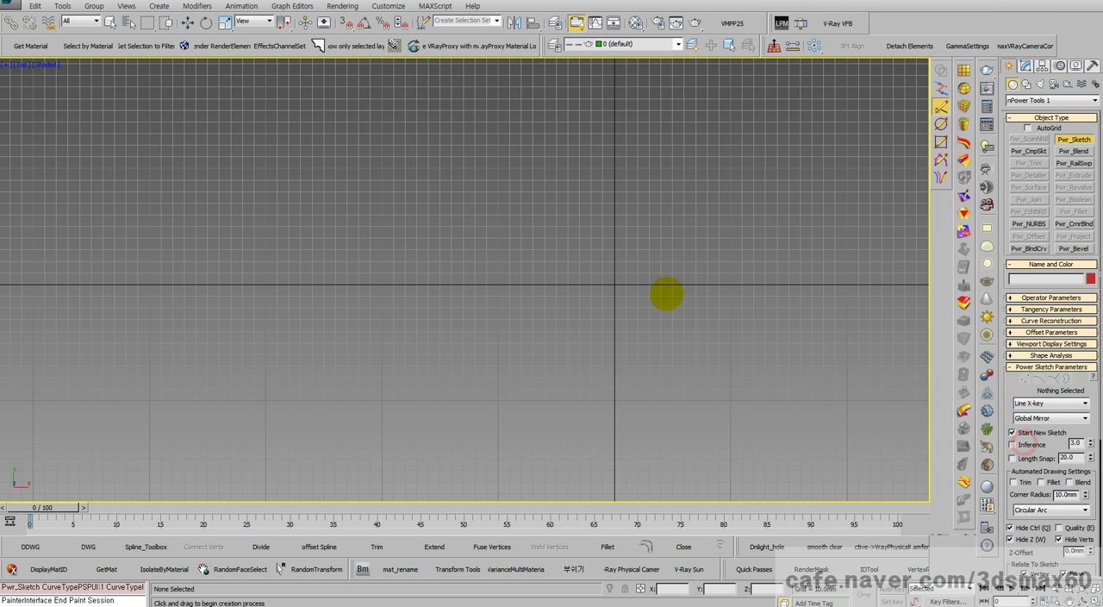
pyautogui.press('s')
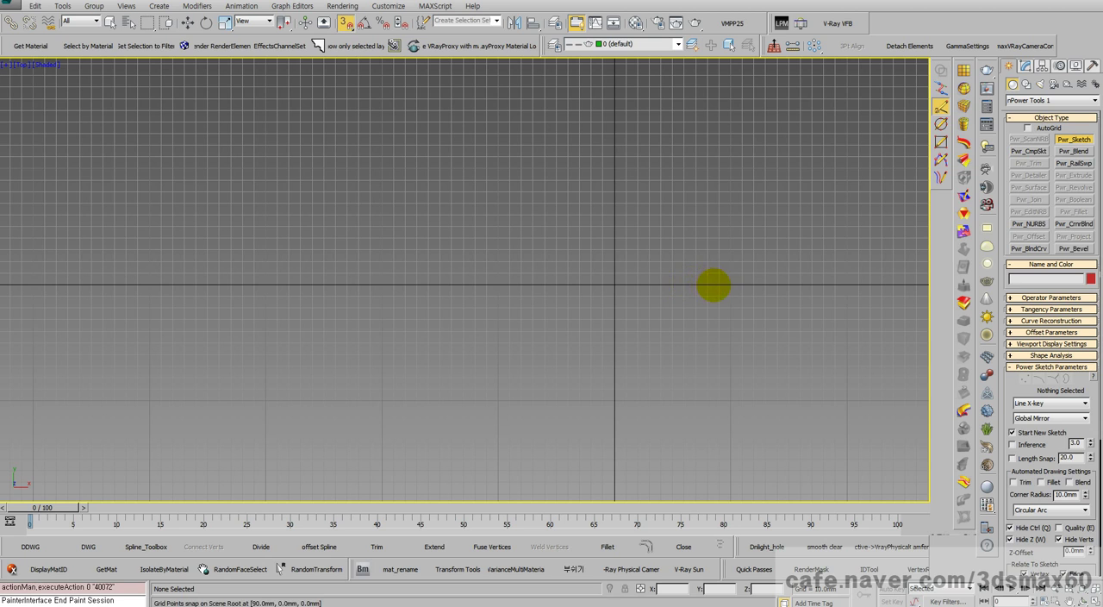
# Step: Draw a horizontal mirror line along Y 0 from X 90 mm to X -320 mm and set the curve type to Control Points
pyautogui.moveTo(714, 284); pyautogui.dragTo(237, 287)
pyautogui.click(238, 286)
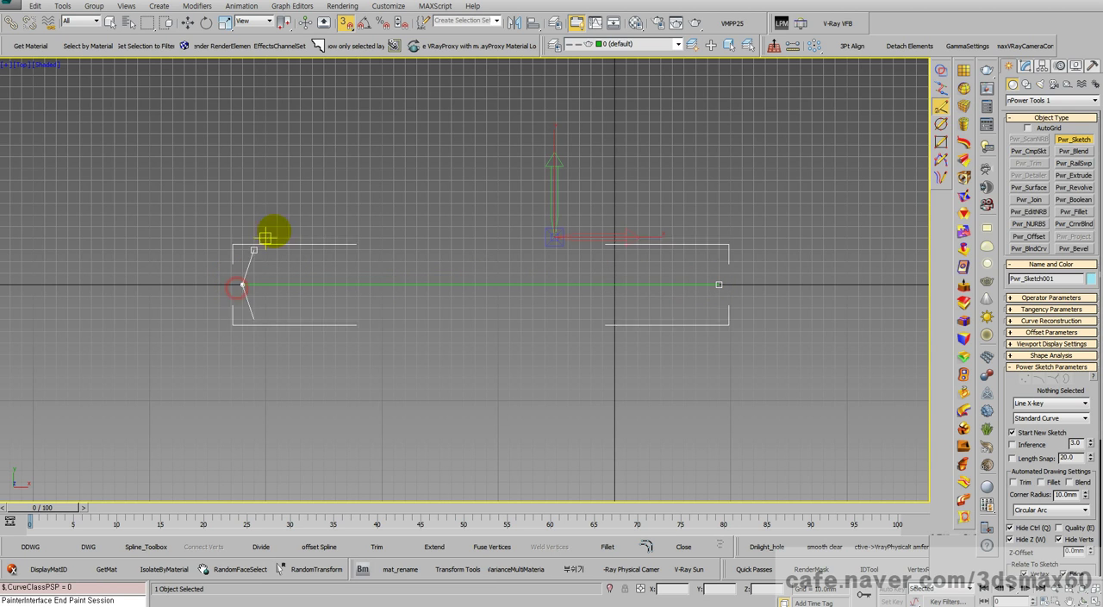
pyautogui.click(1052, 403)
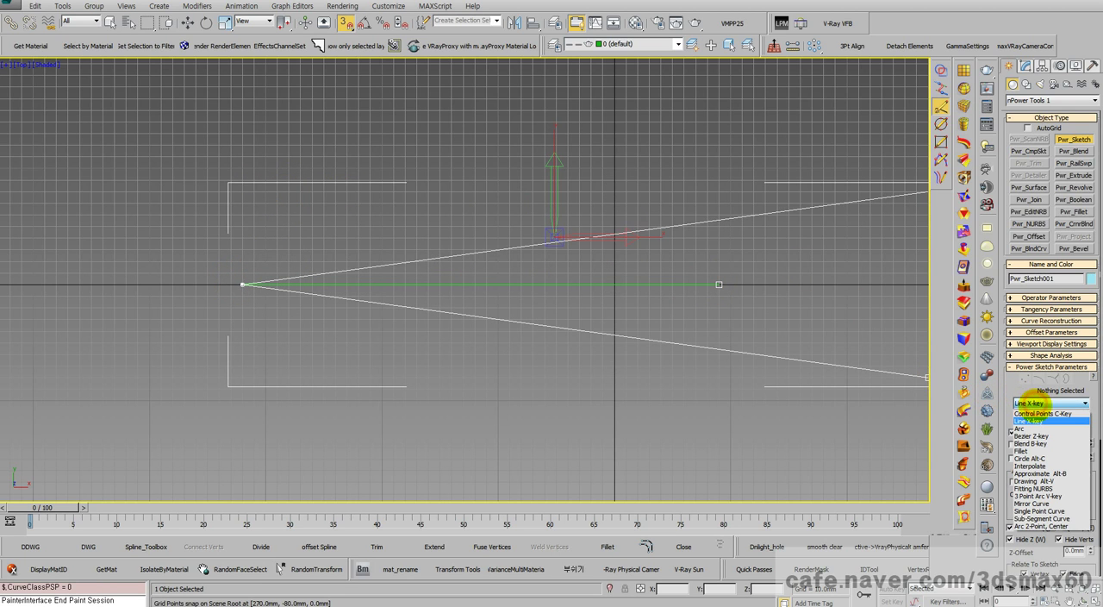
pyautogui.click(1045, 422)
# Step: Try different first control points above the mirror line's X -320 mm end, undoing each one
pyautogui.click(253, 192)
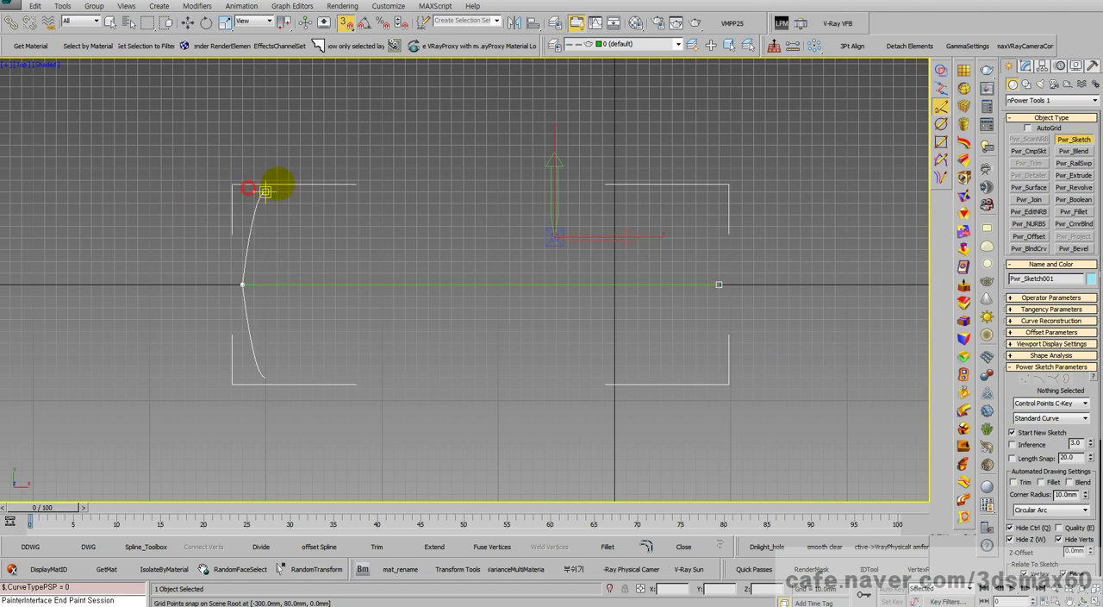
pyautogui.press('BackSpace')
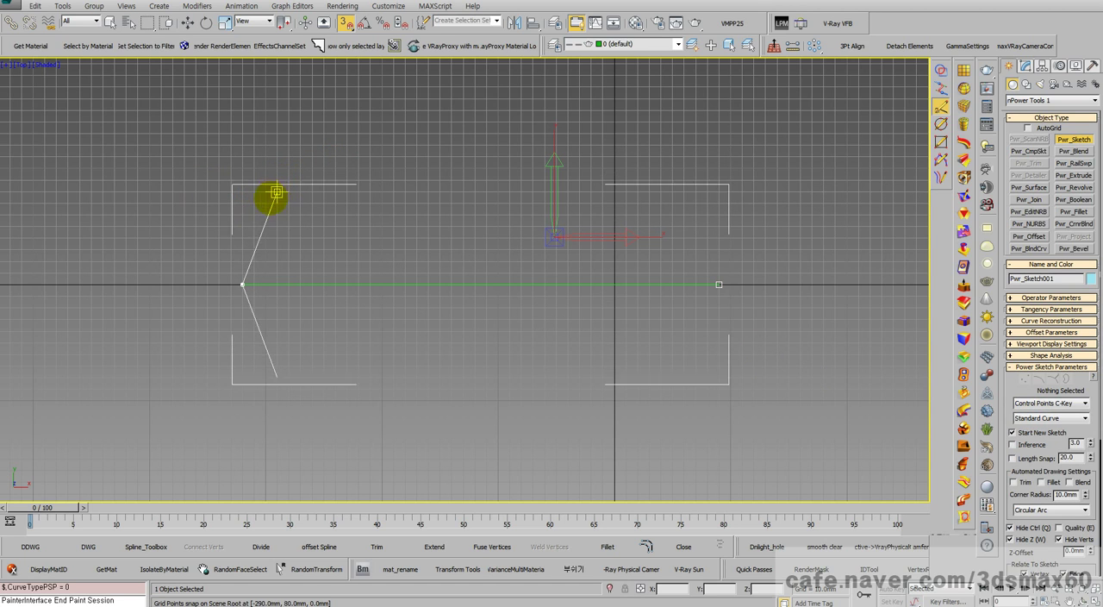
pyautogui.click(243, 226)
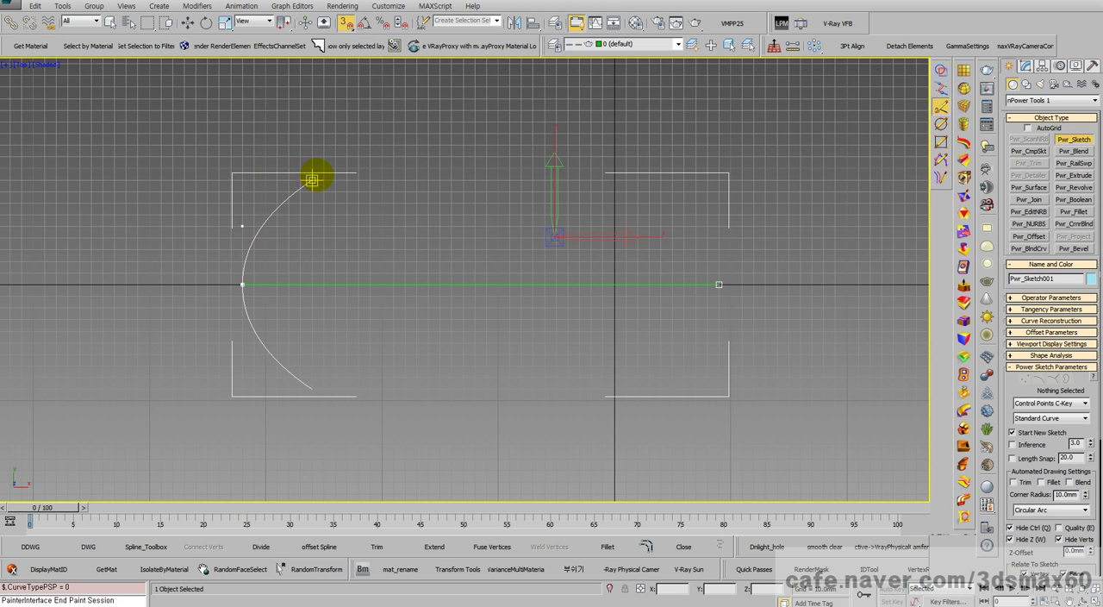
pyautogui.press('BackSpace')
pyautogui.click(253, 238)
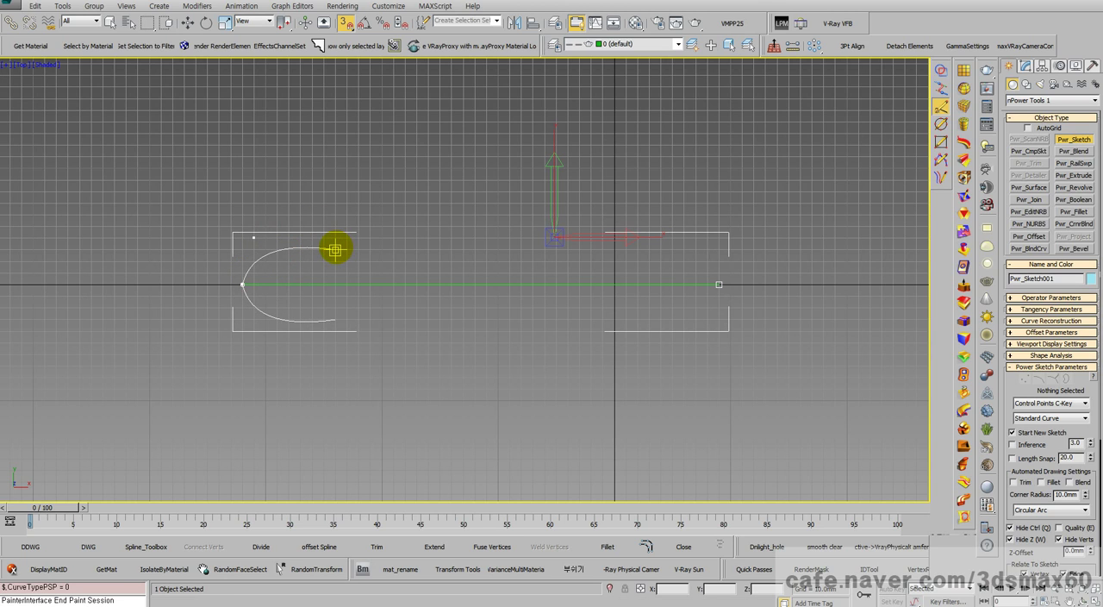
pyautogui.press('BackSpace')
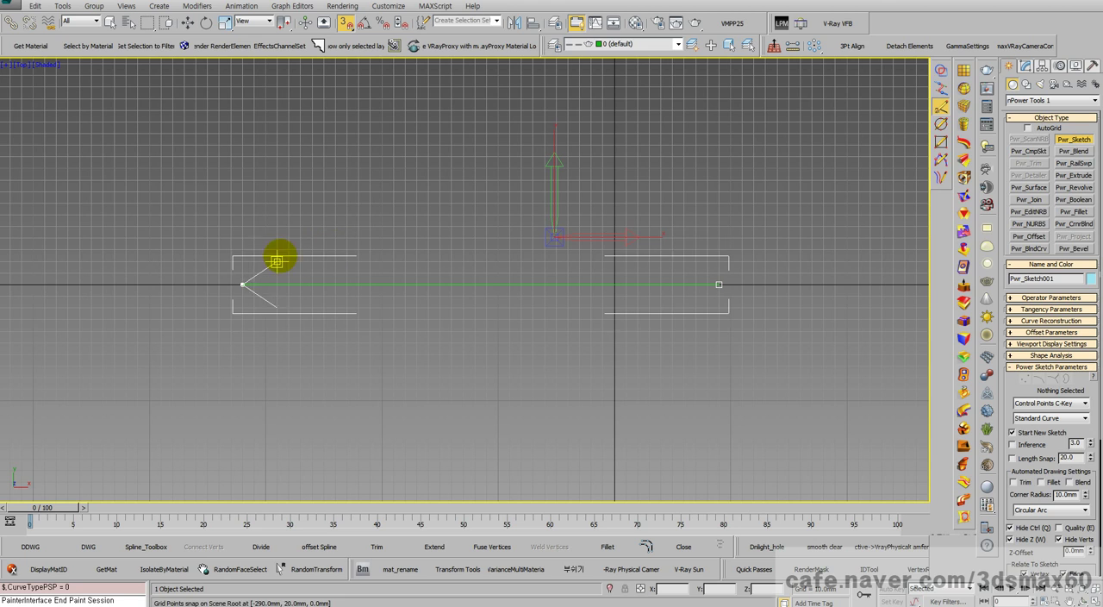
# Step: Round the closed end with control points at about X -320, Y 50 mm and X -250, Y 60 mm
pyautogui.click(243, 226)
pyautogui.click(248, 284)
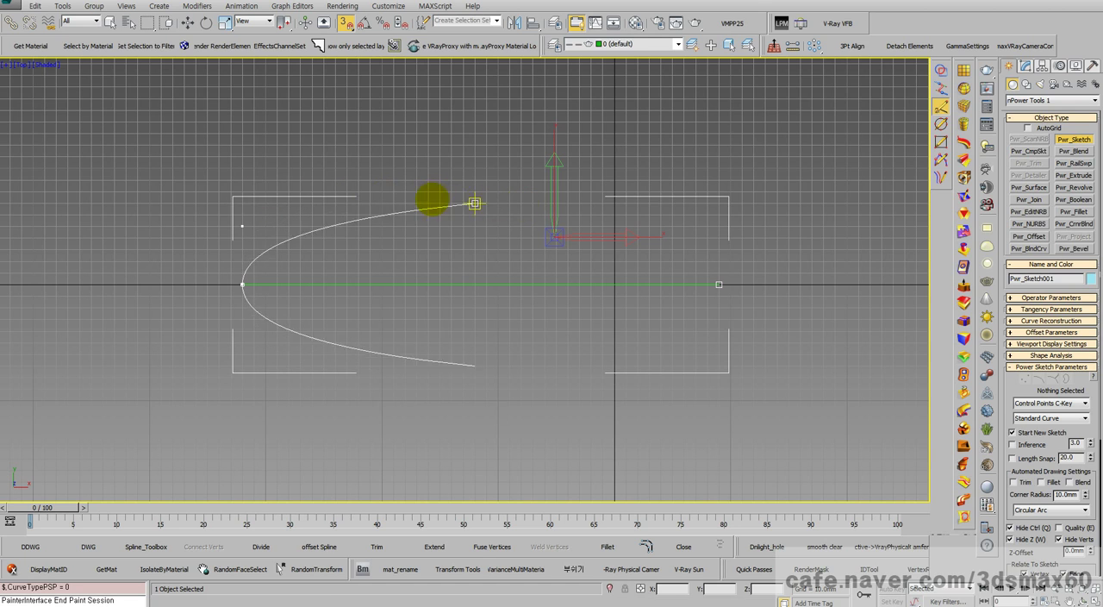
pyautogui.click(321, 214)
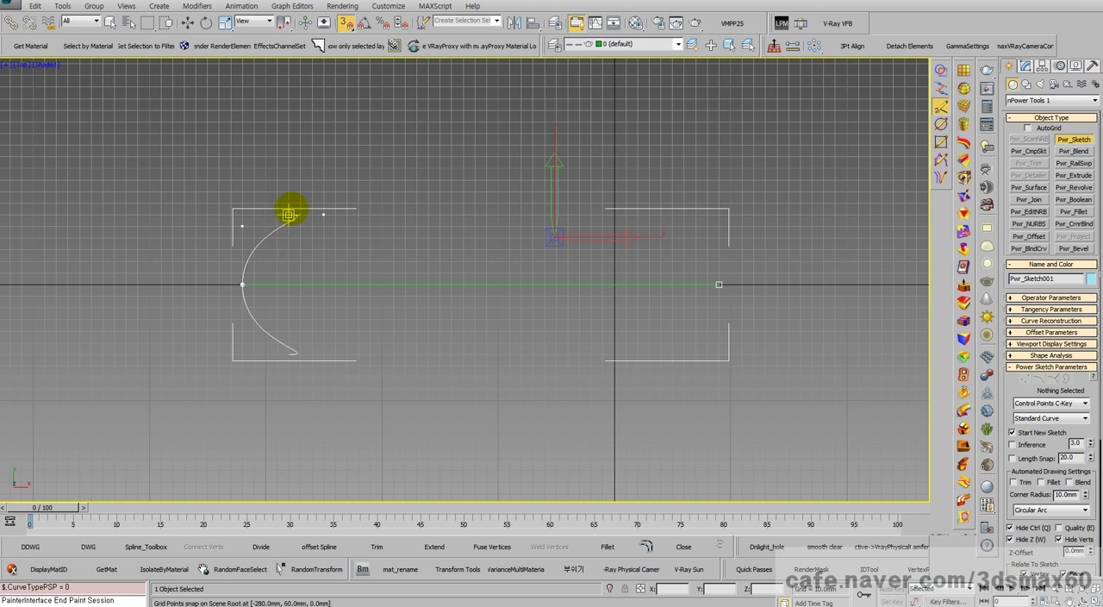
# Step: Switch the curve type to Bezier and continue the outline through X -230, Y 60 mm to about X -190, Y 50 mm
pyautogui.click(1039, 402)
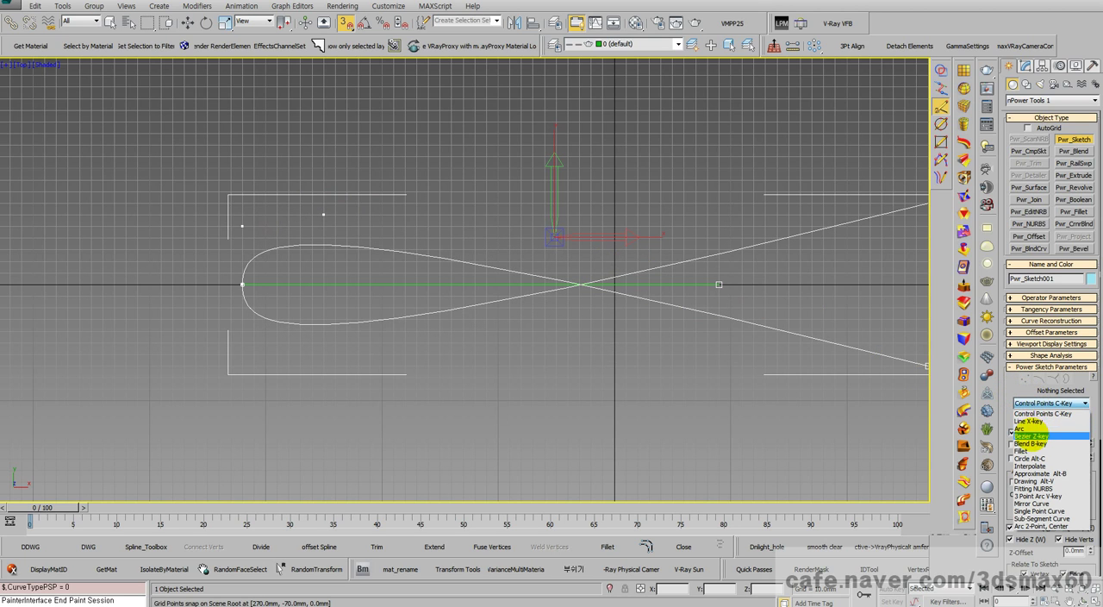
pyautogui.click(1032, 435)
pyautogui.scroll(3, 351, 216)
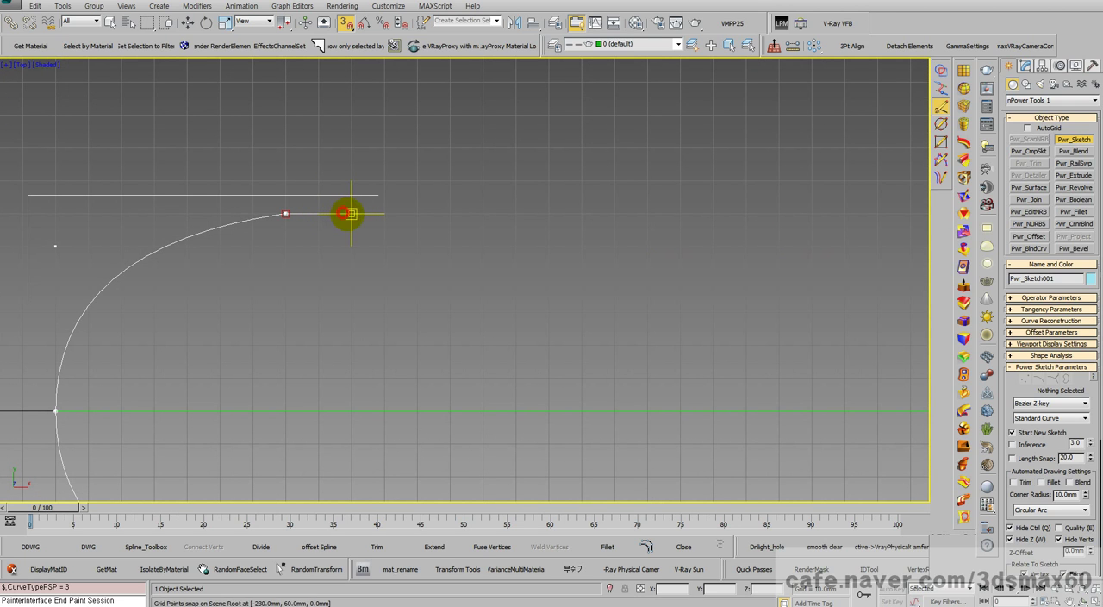
pyautogui.click(351, 214)
pyautogui.click(398, 214)
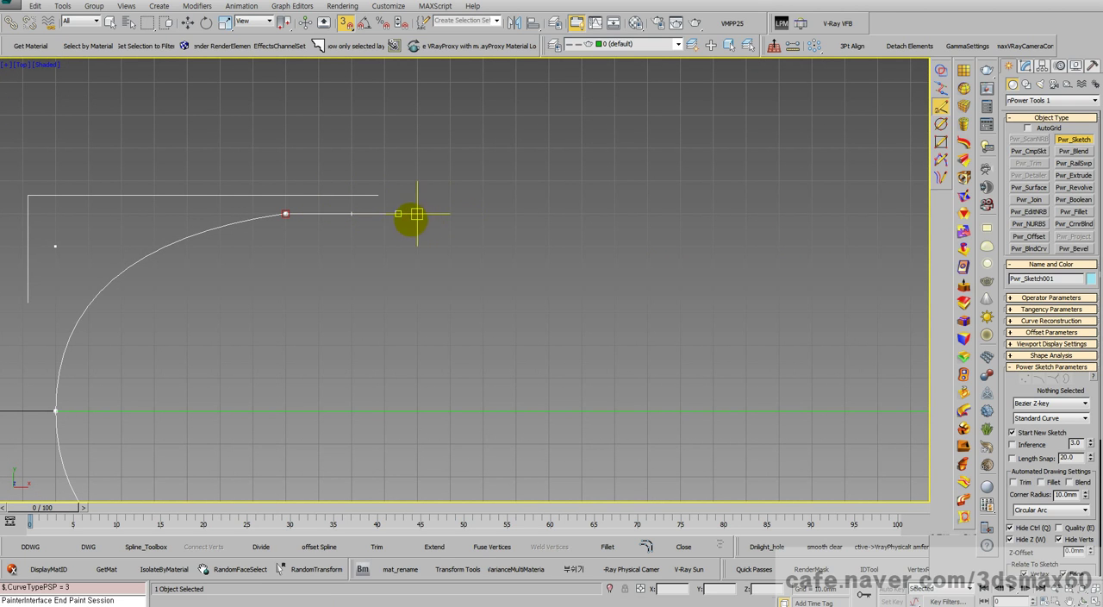
pyautogui.click(351, 214)
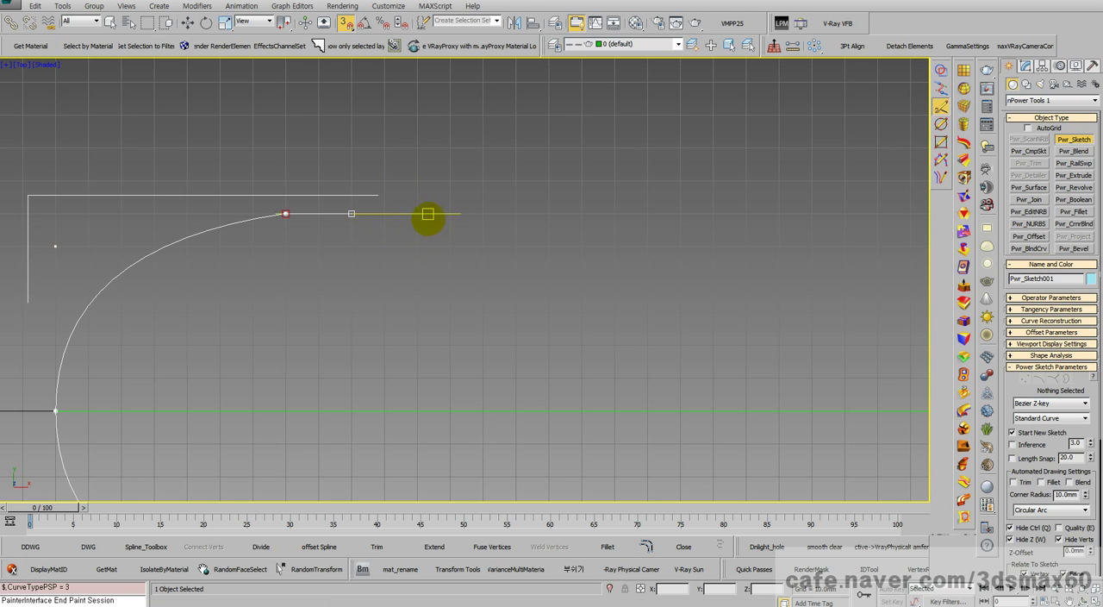
pyautogui.click(466, 214)
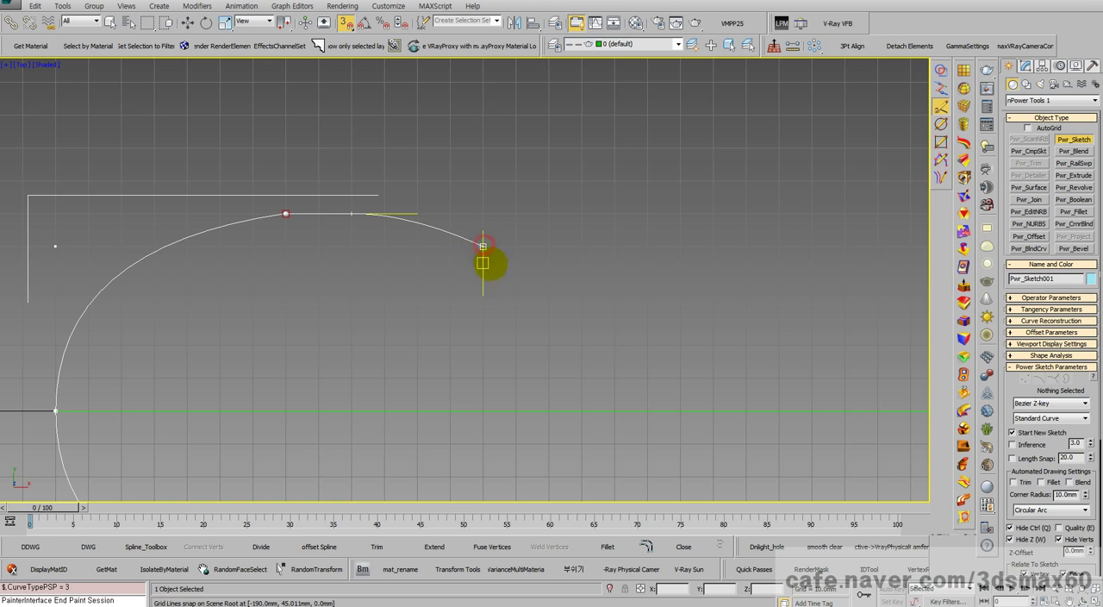
# Step: Try bending the Bezier curve steeply downward with a dip beyond its last point, and undo the attempt
pyautogui.moveTo(483, 263); pyautogui.dragTo(500, 277)
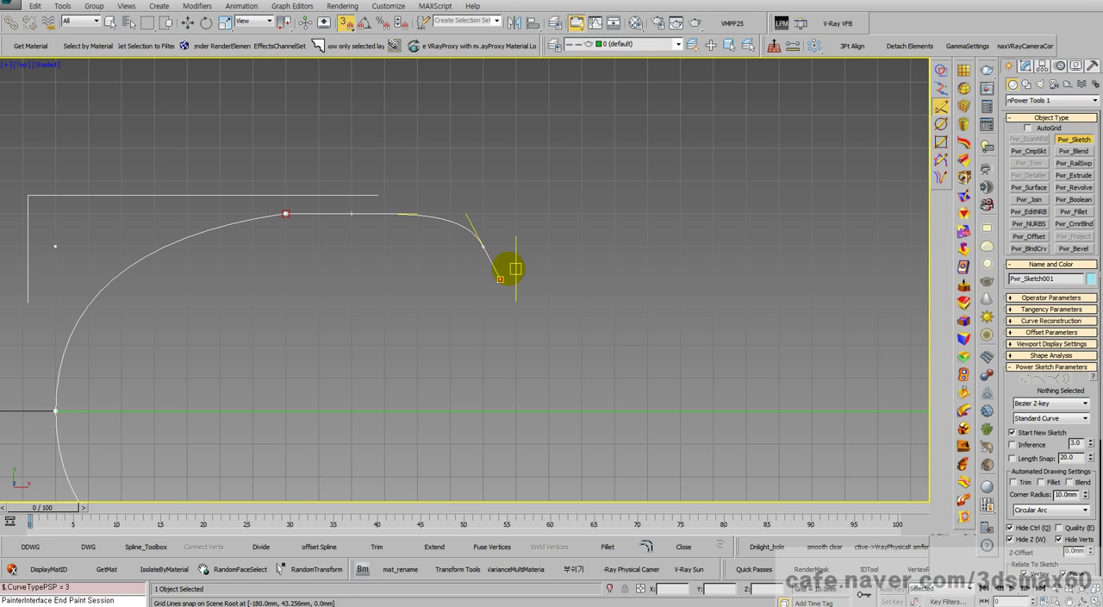
pyautogui.click(506, 272)
pyautogui.moveTo(546, 280); pyautogui.dragTo(558, 316)
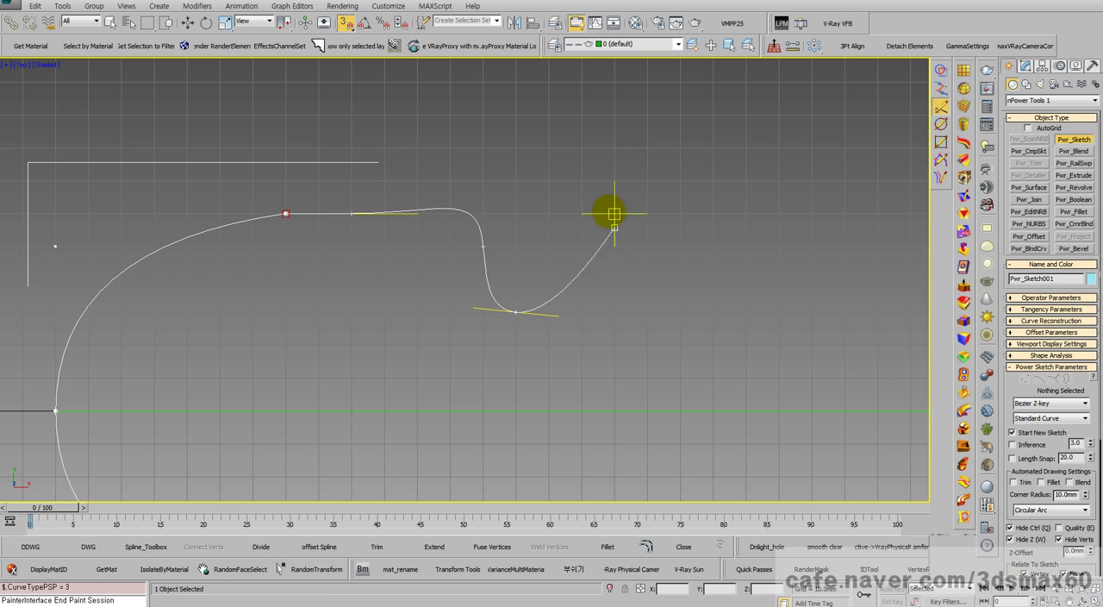
pyautogui.press('BackSpace')
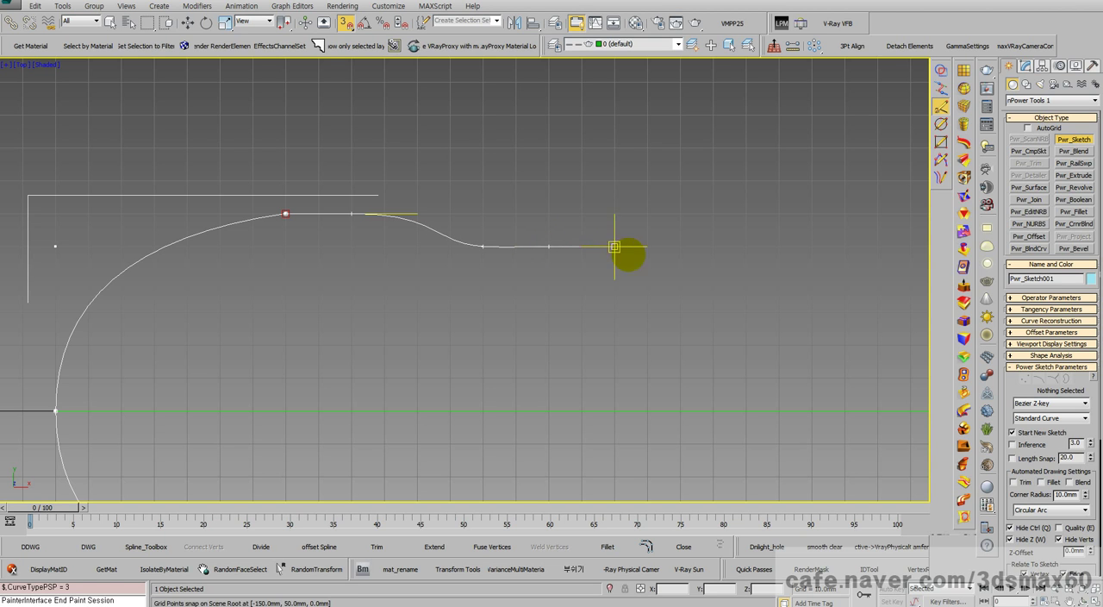
# Step: Extend the outline straight along Y 50 mm to about X 20 mm and flare it up to about X 60, Y 70 mm
pyautogui.scroll(-2, 677, 249)
pyautogui.scroll(-1, 672, 250)
pyautogui.moveTo(714, 248); pyautogui.dragTo(511, 254, button='middle')
pyautogui.click(645, 254)
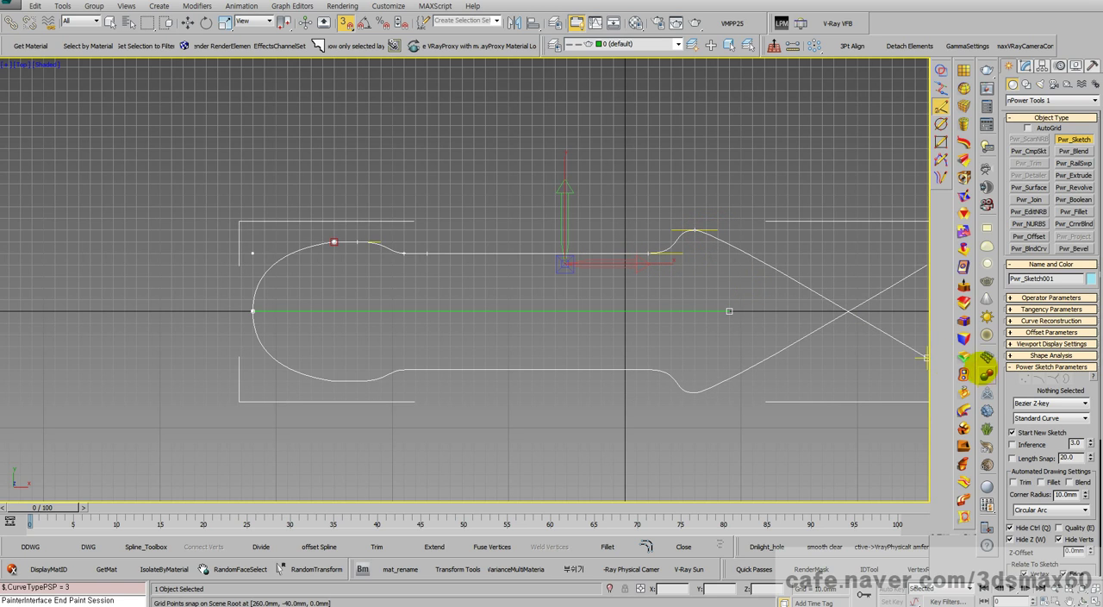
# Step: Add a Control Points end curve from about X 80, Y 70 mm through X 90, Y 60 mm to the mirror line's end, and finish sketching
pyautogui.click(1034, 403)
pyautogui.click(1041, 414)
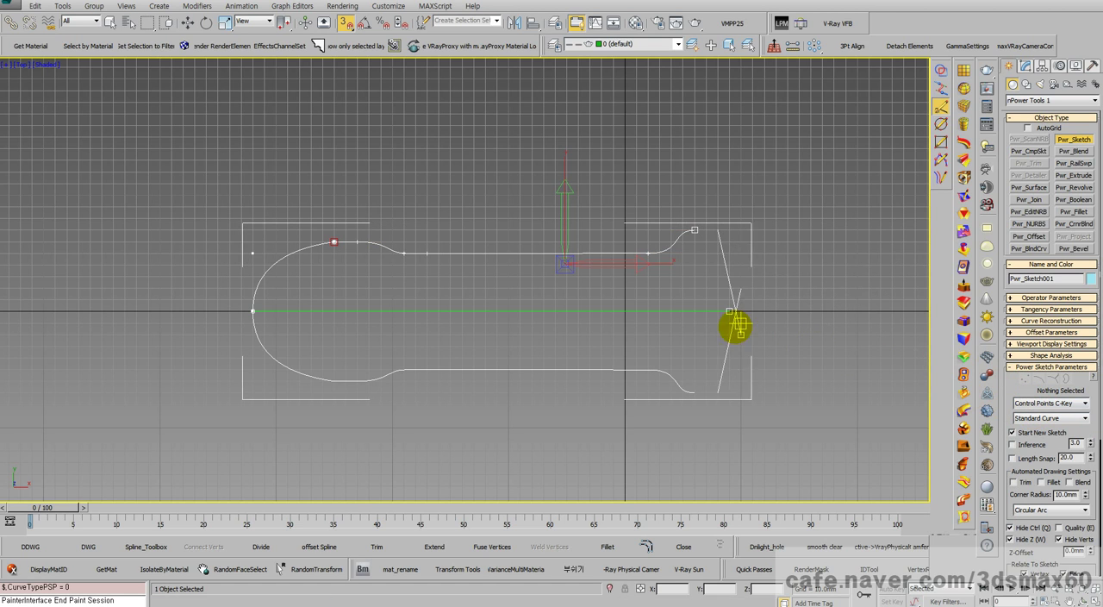
pyautogui.scroll(2, 739, 277)
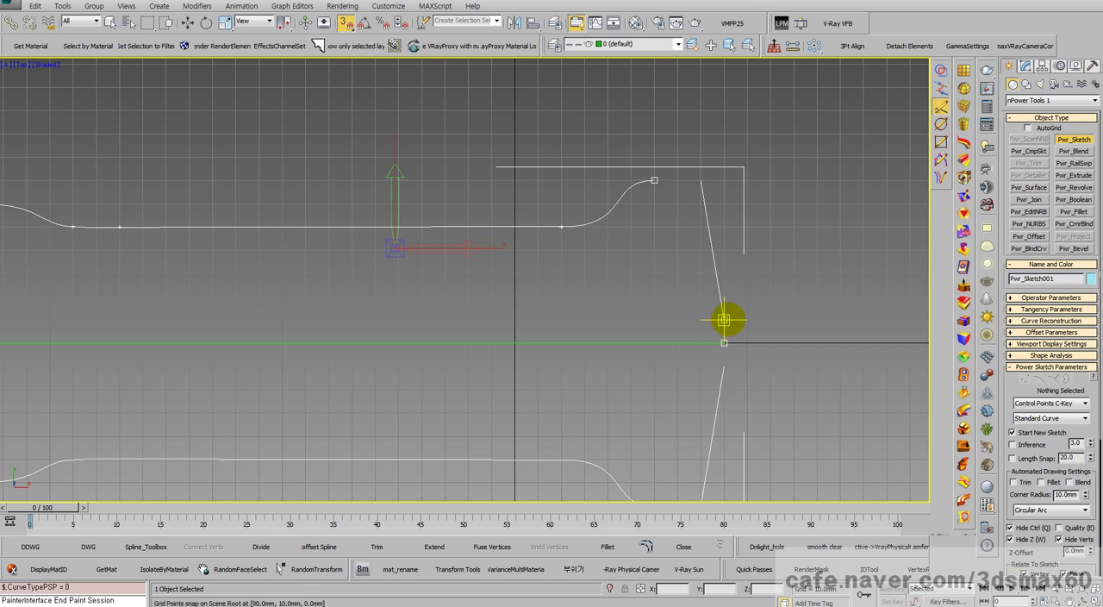
pyautogui.click(724, 204)
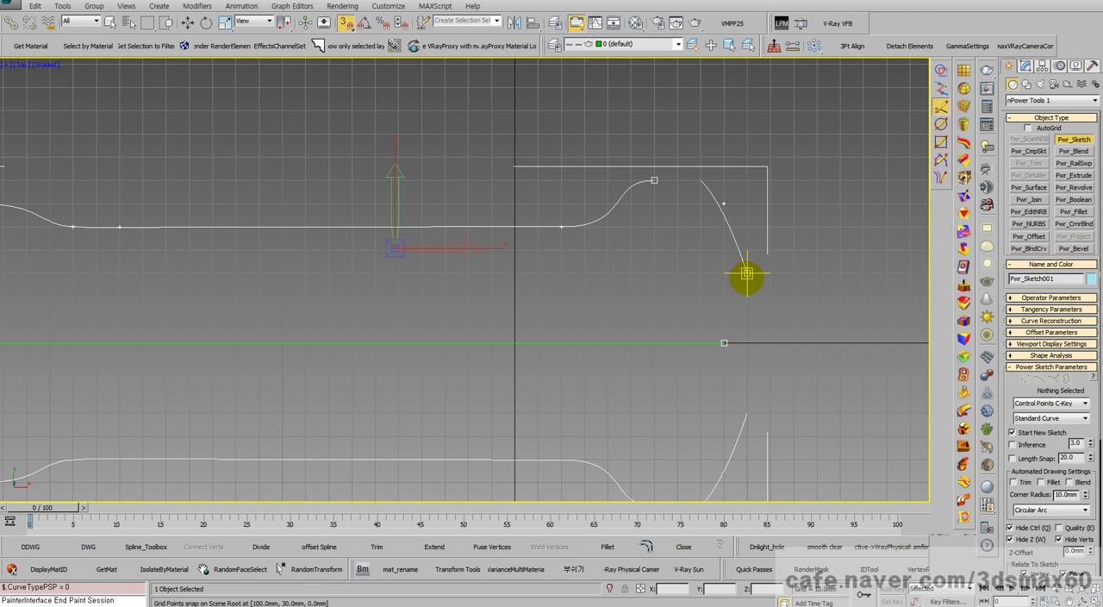
pyautogui.click(724, 342)
pyautogui.scroll(1, 724, 342)
pyautogui.scroll(-2, 704, 279)
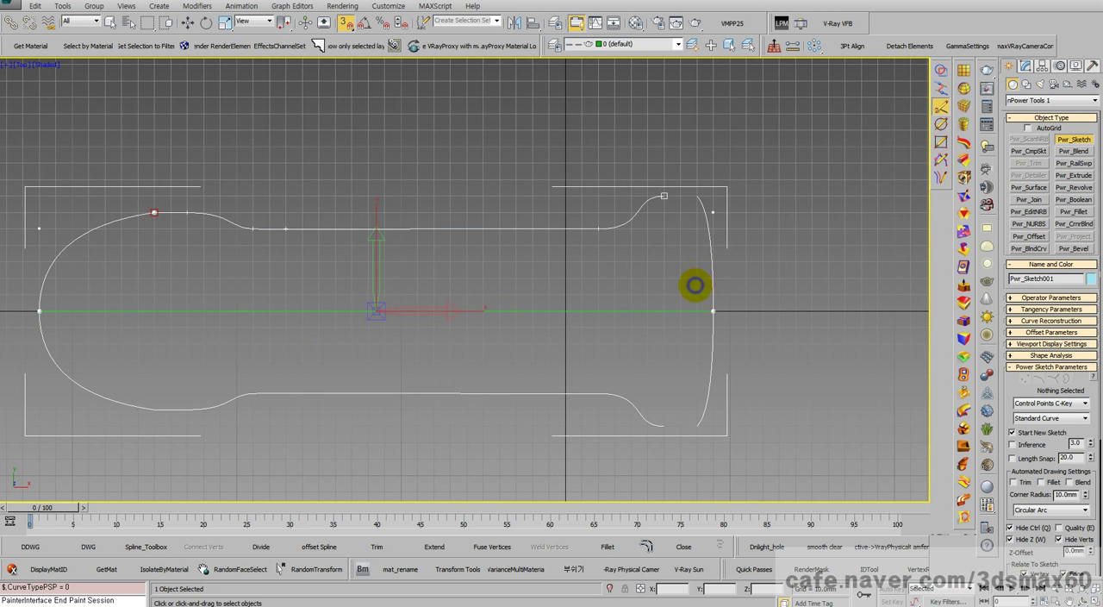
pyautogui.rightClick(695, 285)
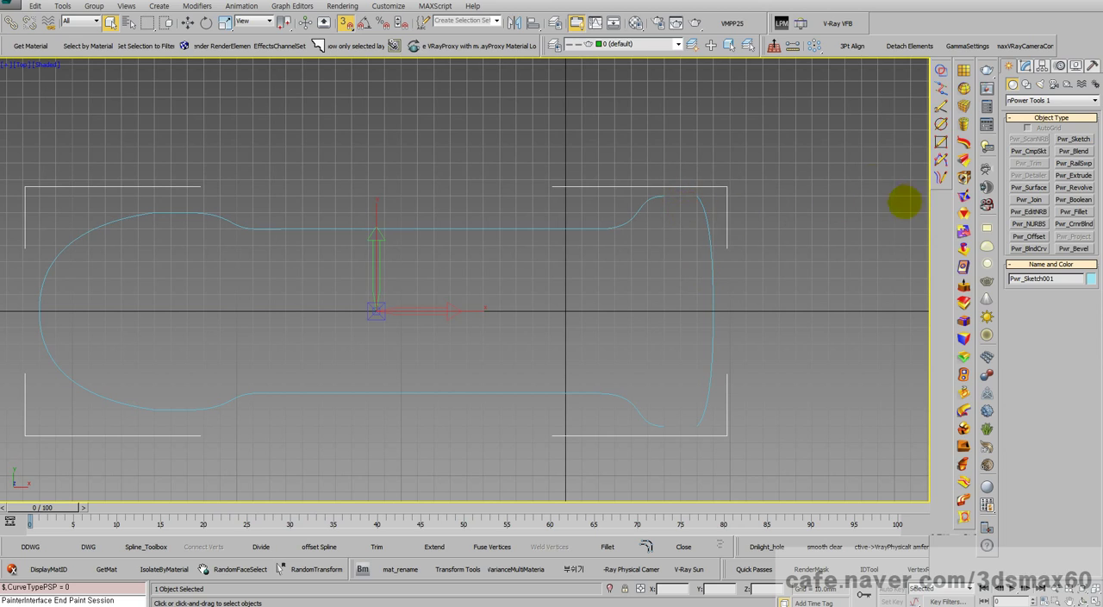
# Step: Apply Power Extrude to the mirrored sketch in a perspective view
pyautogui.hotkey('ctrl', 'r')
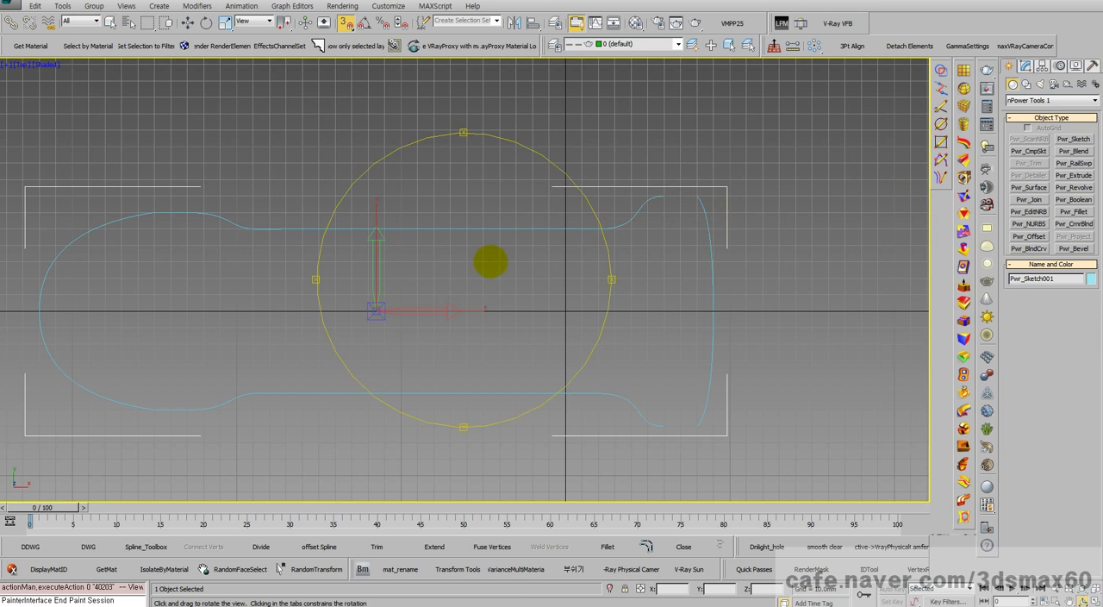
pyautogui.moveTo(492, 257); pyautogui.dragTo(446, 218)
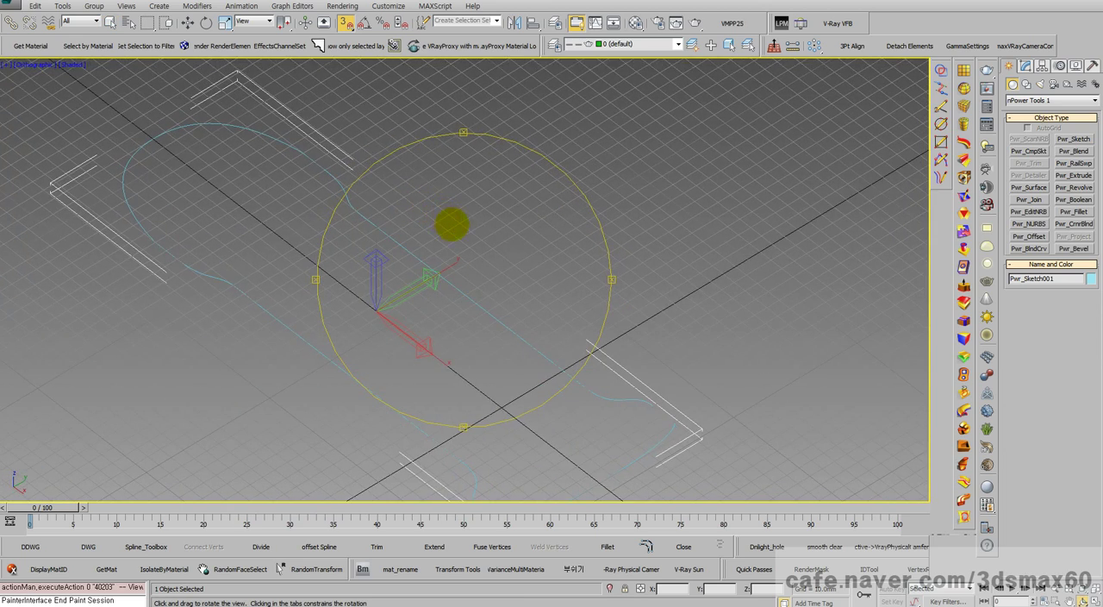
pyautogui.press('p')
pyautogui.scroll(-3, 577, 180)
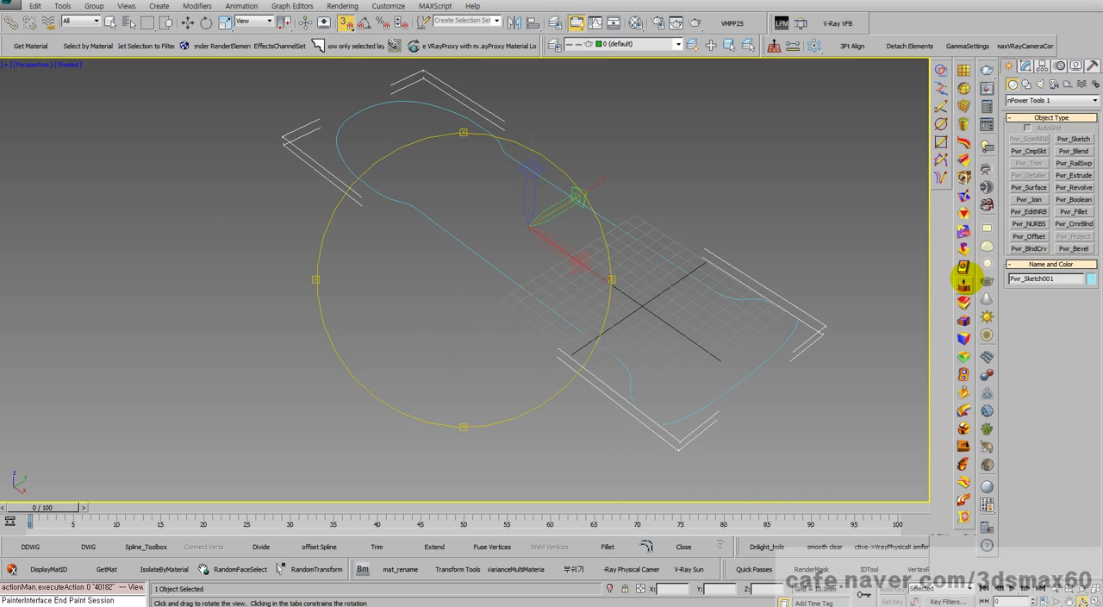
pyautogui.click(964, 281)
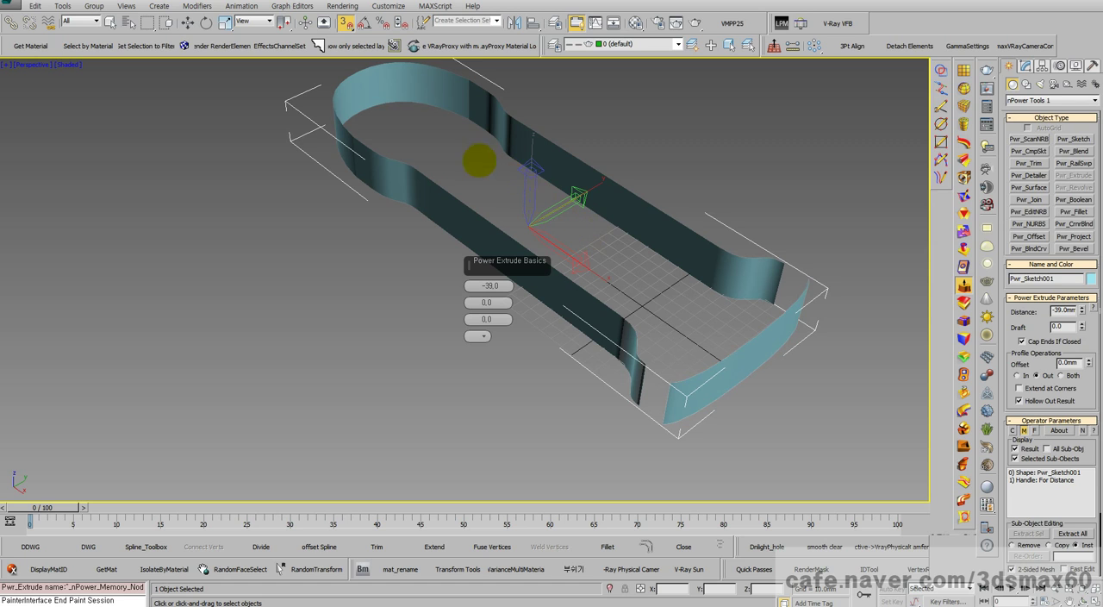
# Step: Show edged faces and examine the mesh of the extruded walls along both mirrored sides
pyautogui.press('F4')
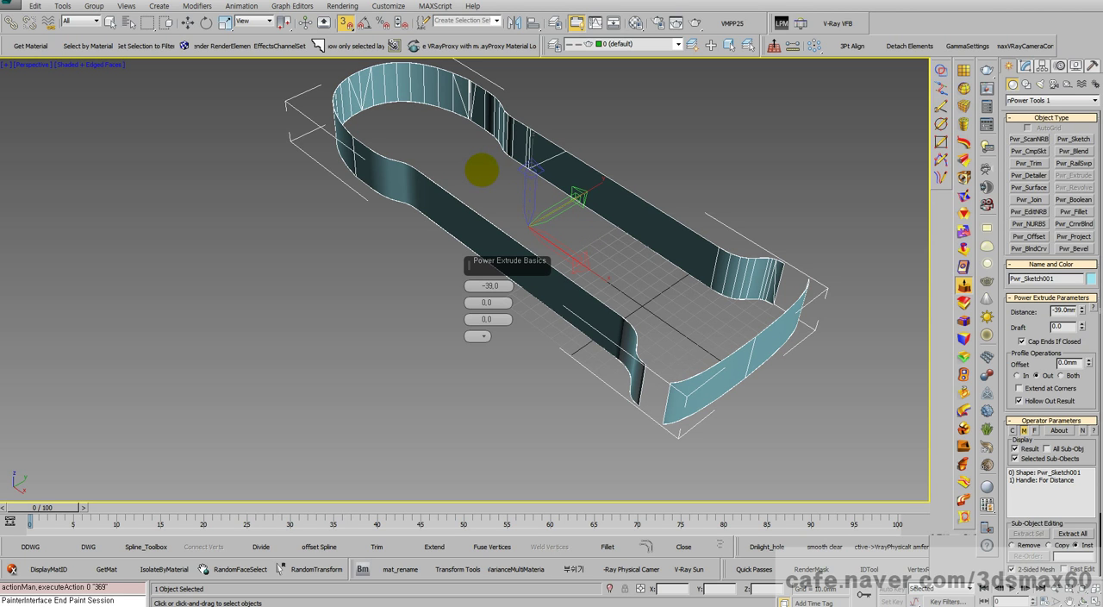
pyautogui.hotkey('ctrl', 'r')
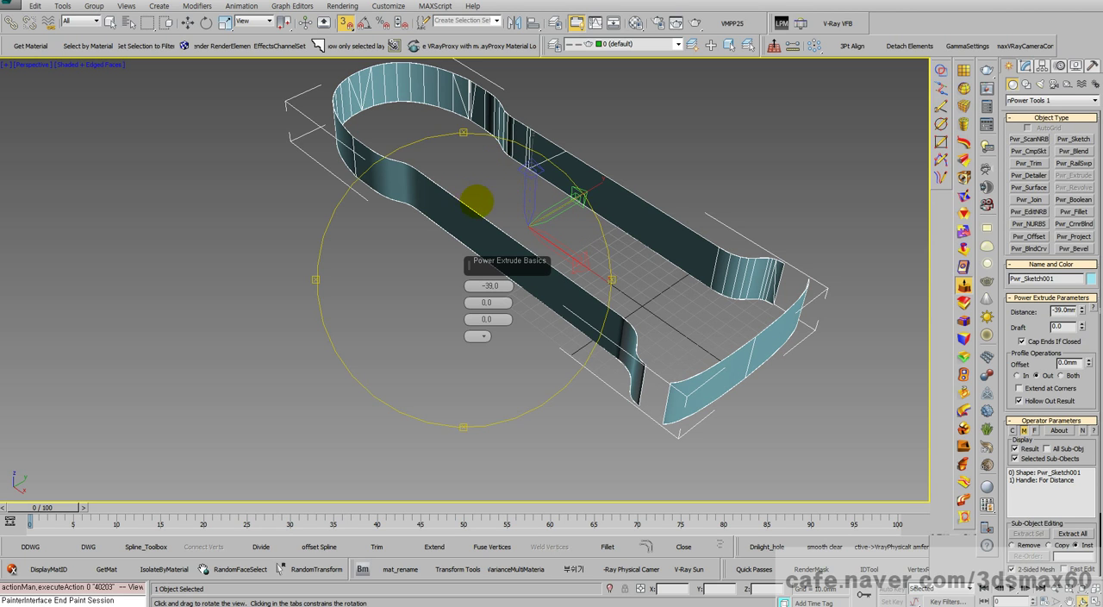
pyautogui.moveTo(477, 201); pyautogui.dragTo(530, 197)
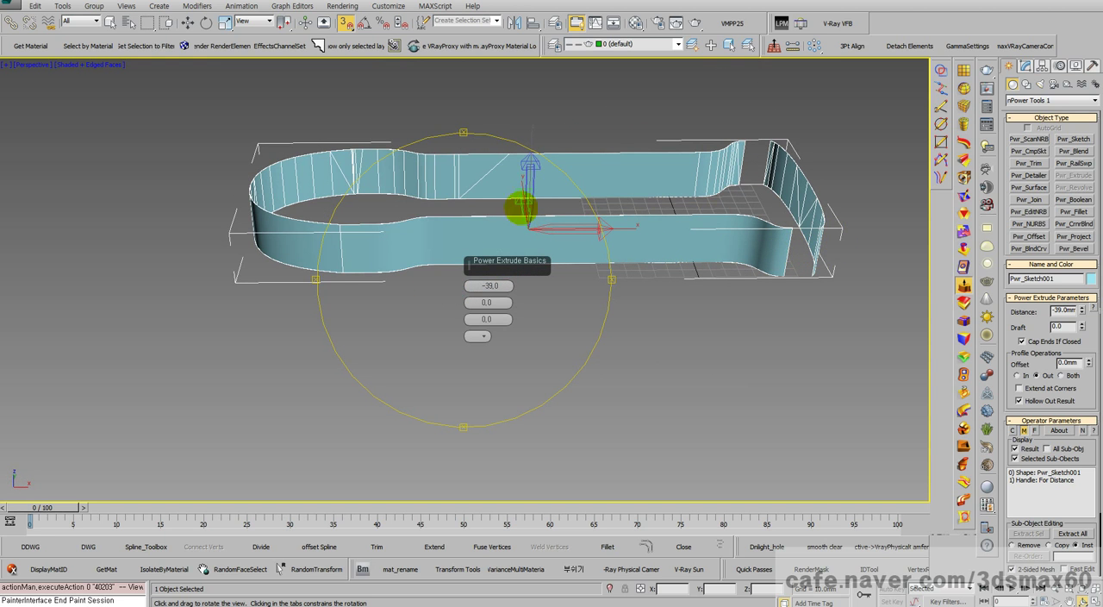
pyautogui.rightClick(533, 206)
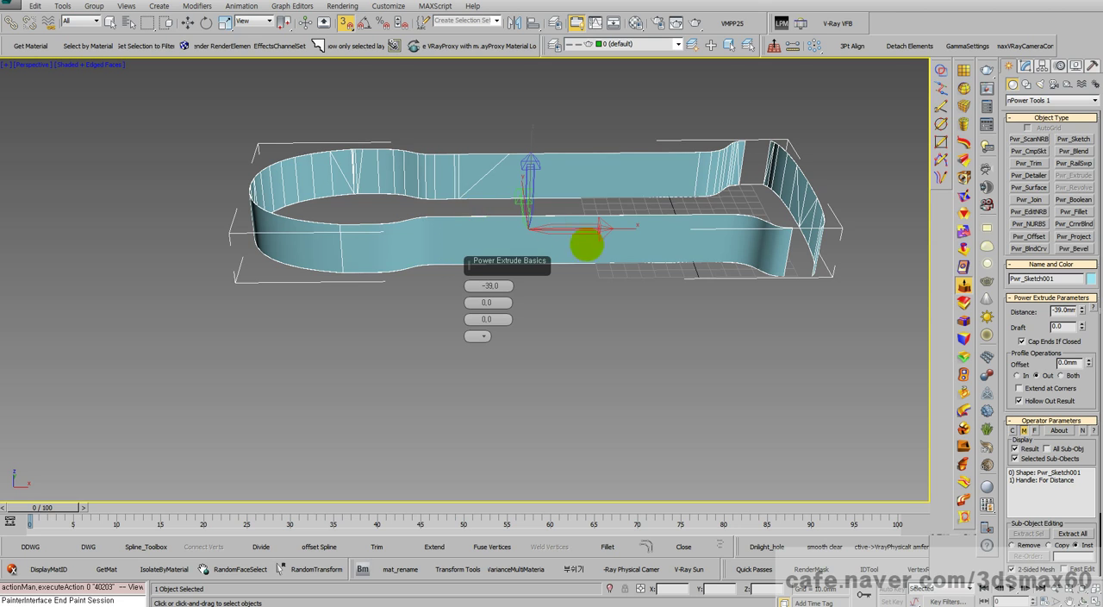
pyautogui.scroll(-3, 695, 270)
pyautogui.scroll(5, 661, 262)
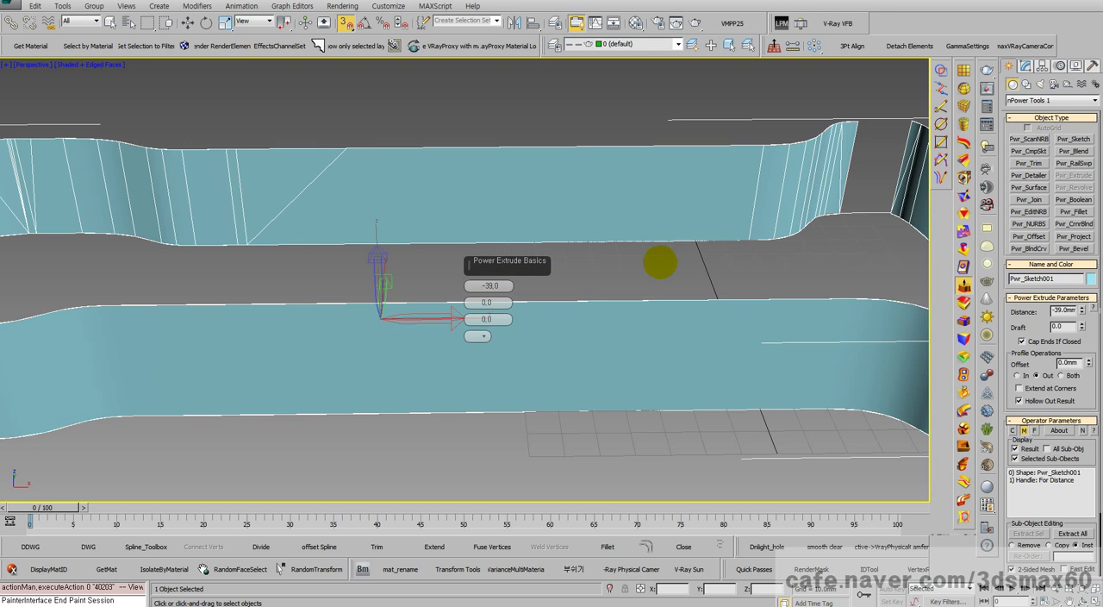
pyautogui.scroll(-4, 660, 262)
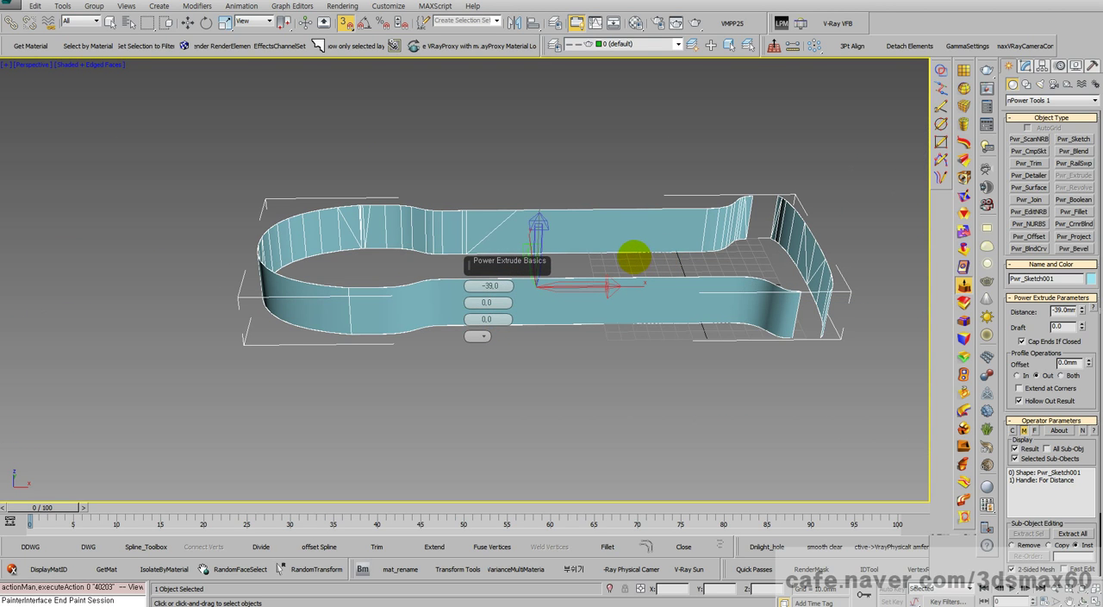
# Step: Delete the extruded outline and return to the Top view
pyautogui.press('Delete')
pyautogui.press('t')
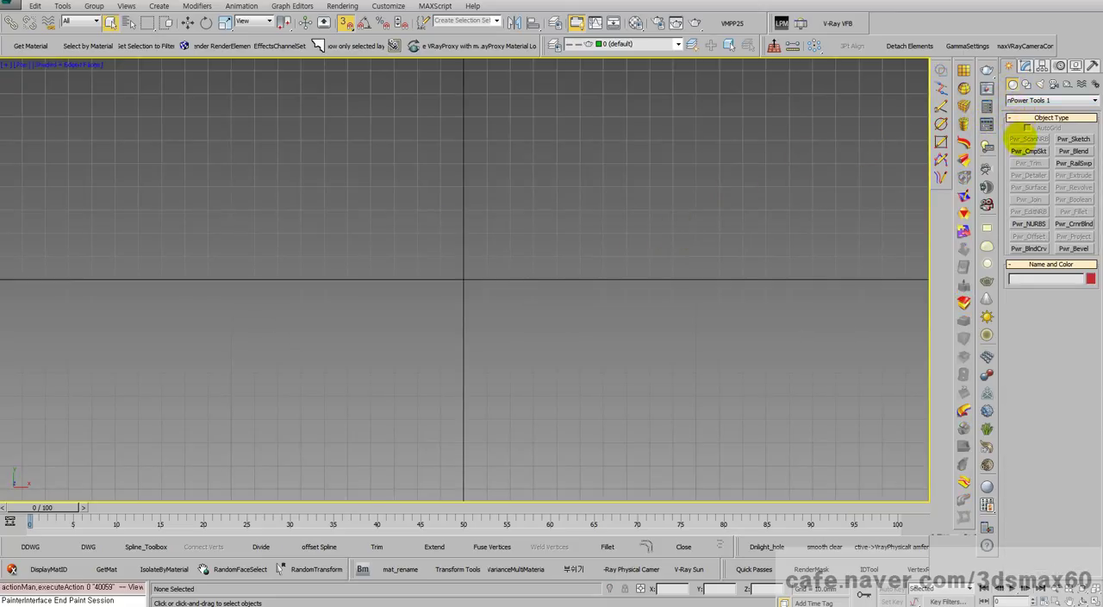
# Step: Start a new Power Sketch and draw a clockwise Control Points loop from X -50, Y 0 through six more points to X 80, Y -70 mm
pyautogui.click(941, 107)
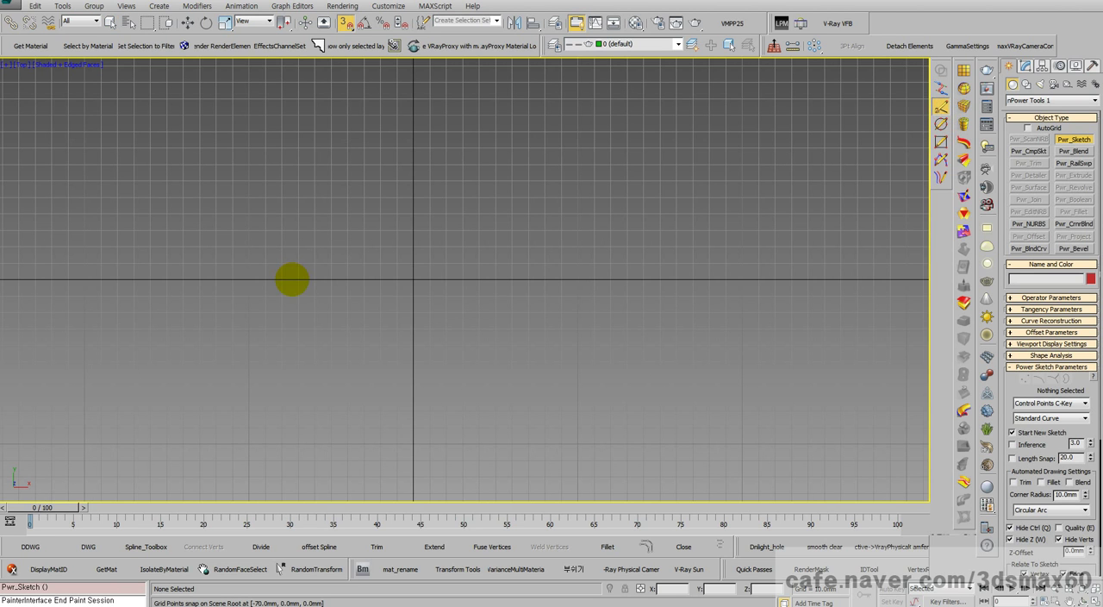
pyautogui.click(332, 279)
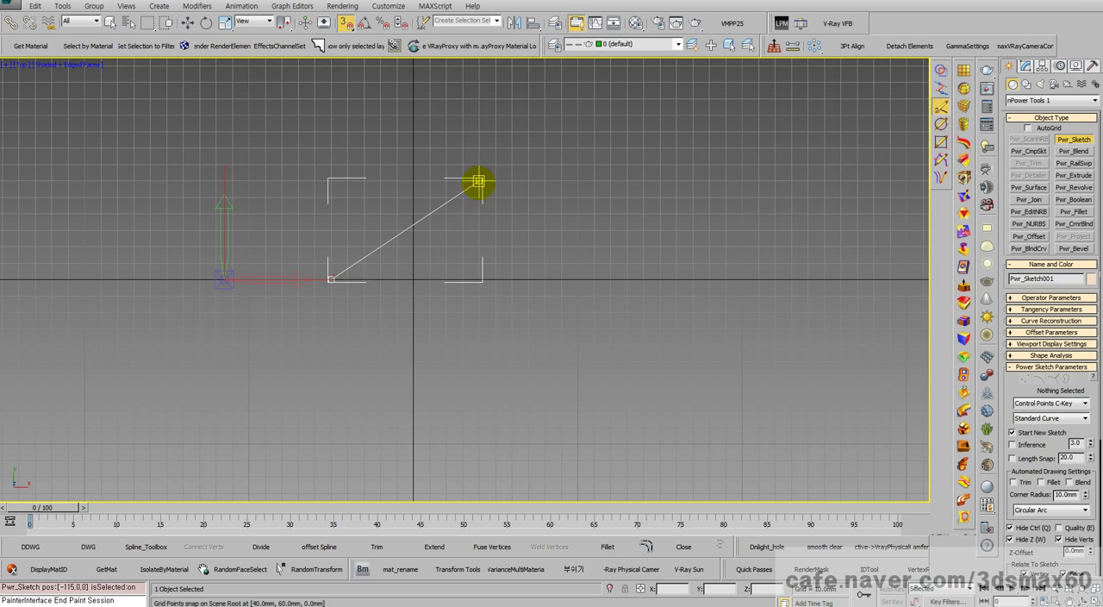
pyautogui.click(314, 131)
pyautogui.click(628, 115)
pyautogui.click(808, 215)
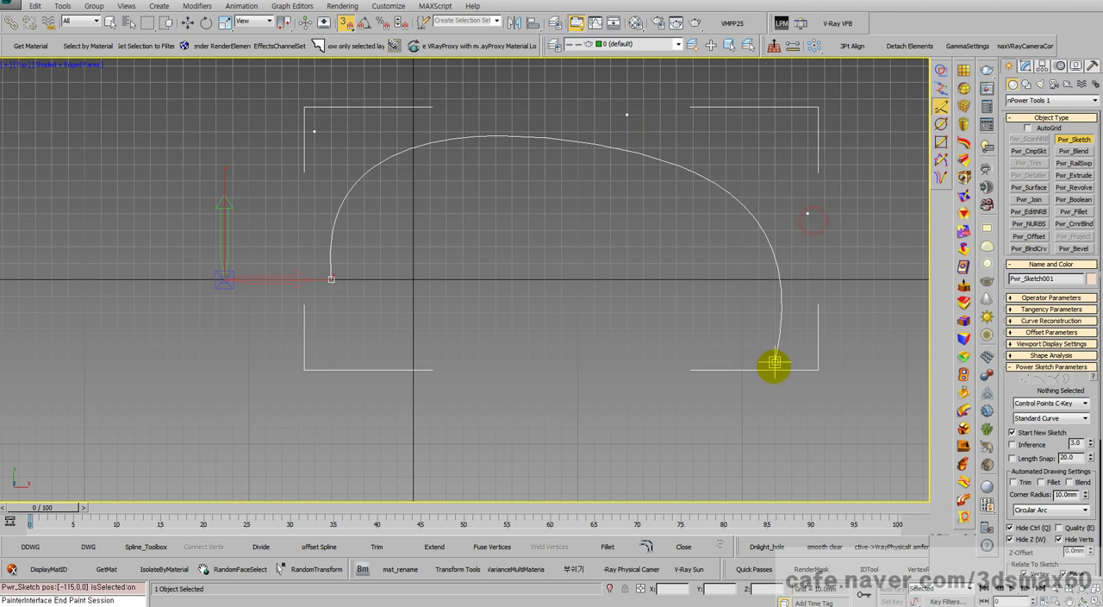
pyautogui.click(775, 378)
pyautogui.click(626, 426)
pyautogui.click(543, 395)
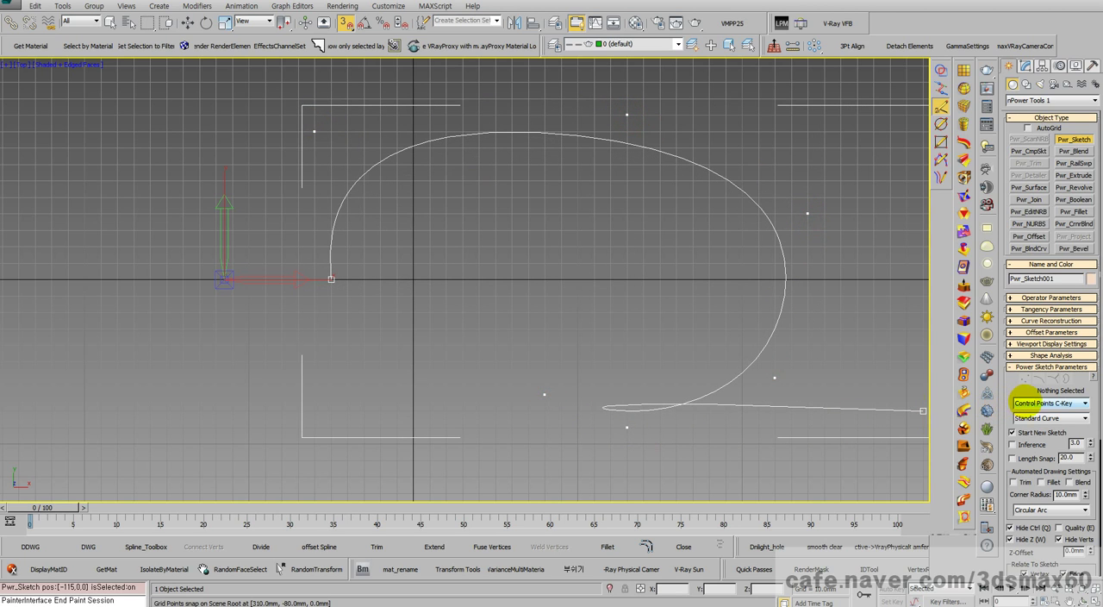
# Step: Switch the curve type to Bezier and continue the loop through about X 50, Y -60 mm to X 20, Y -50 mm
pyautogui.click(1026, 403)
pyautogui.click(1019, 436)
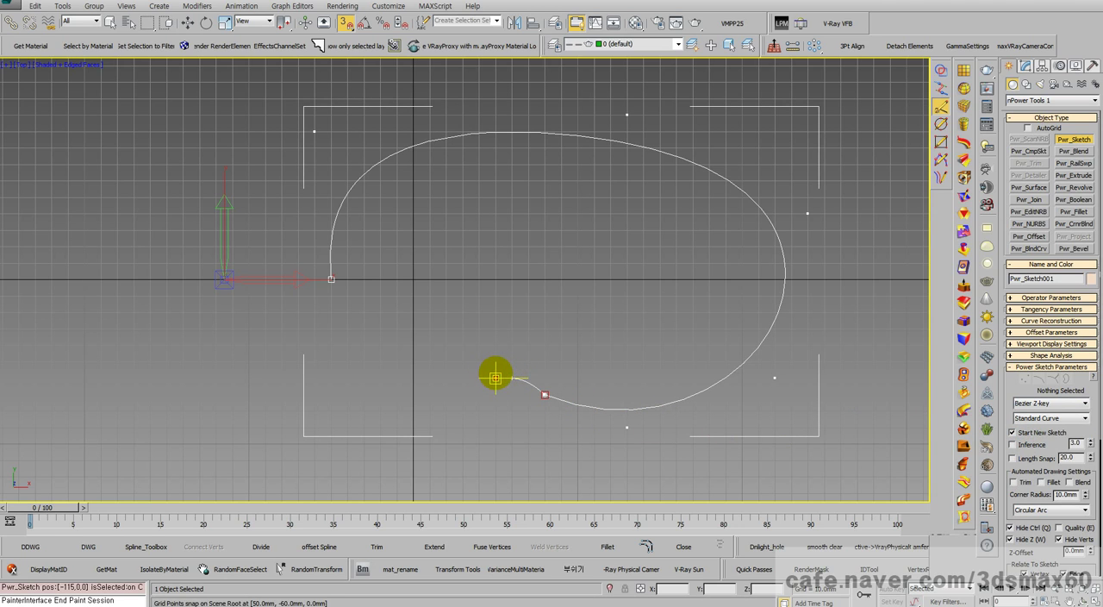
pyautogui.click(494, 376)
pyautogui.click(445, 362)
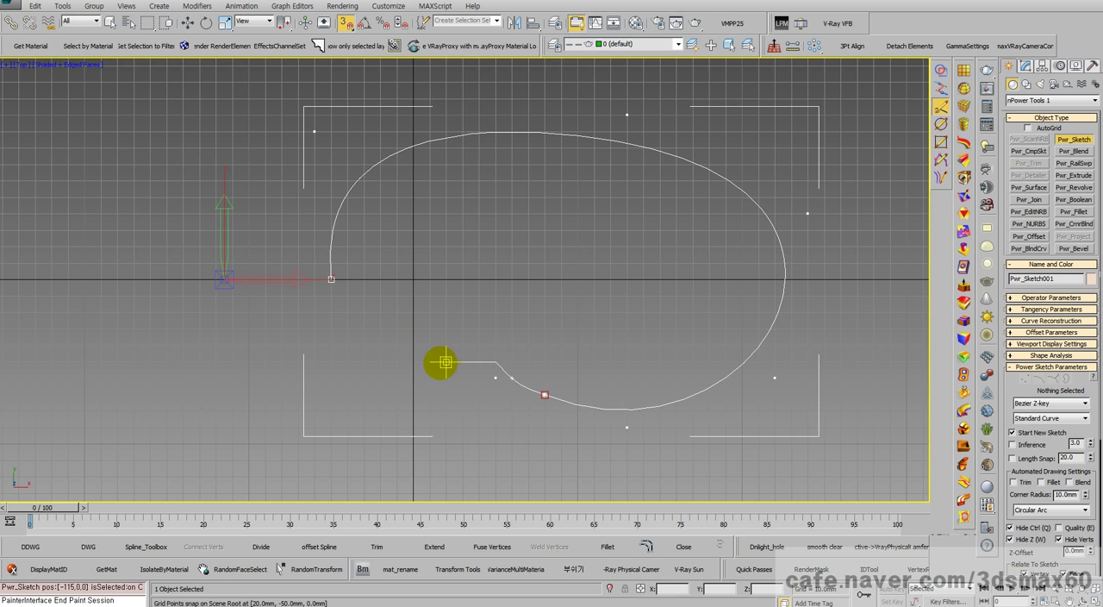
# Step: Continue the Bezier curve through about X 40, Y -50, X 30, Y -30 and X 20, Y -20 mm to a smooth point at X -30, Y -20 mm
pyautogui.click(478, 362)
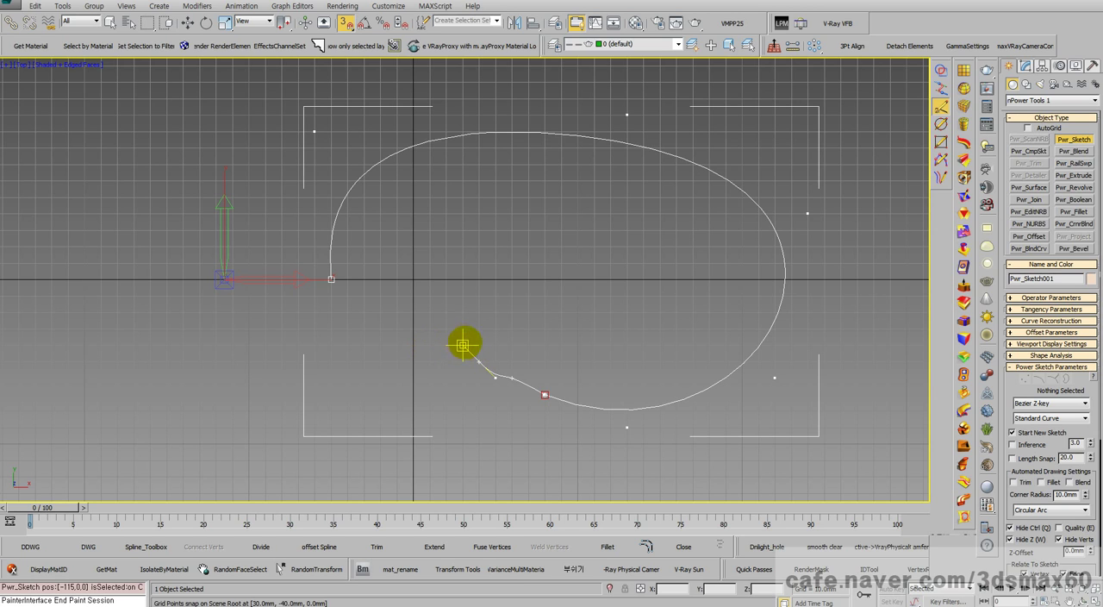
pyautogui.click(462, 330)
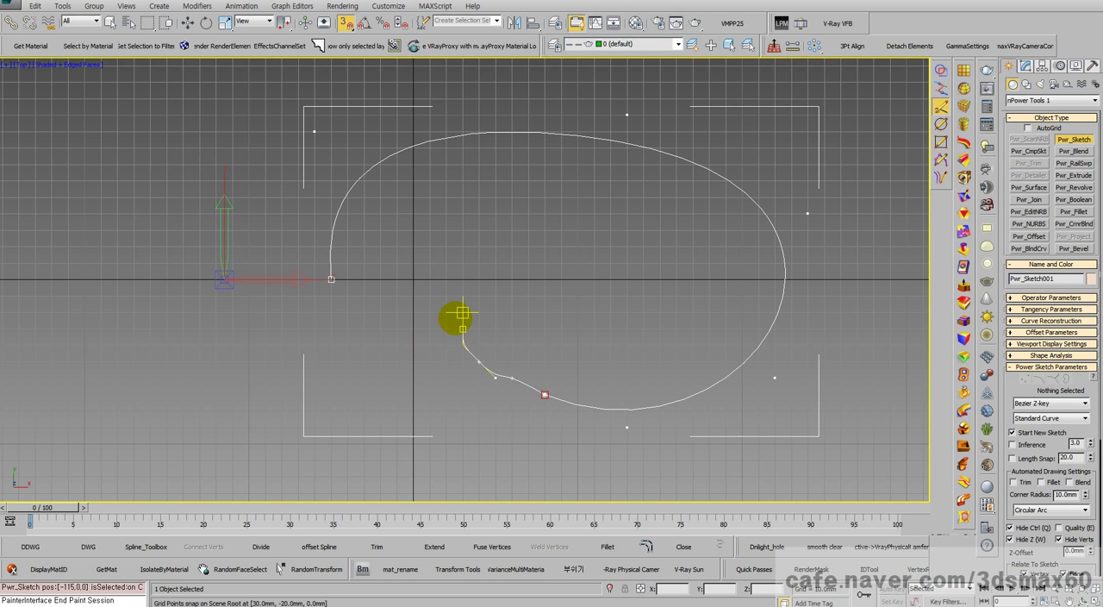
pyautogui.click(445, 312)
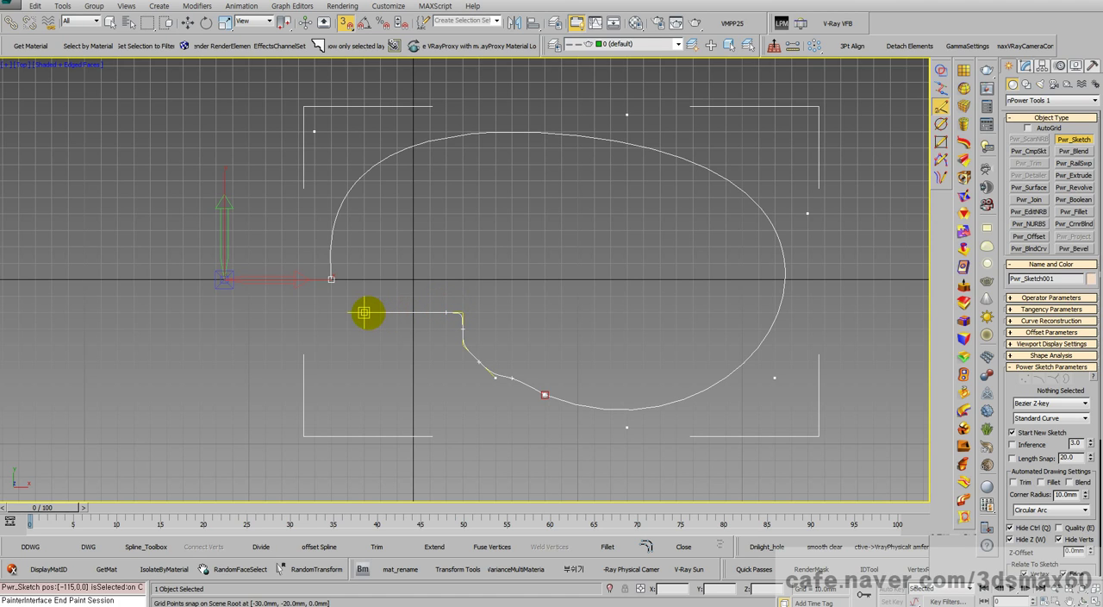
pyautogui.moveTo(367, 313); pyautogui.dragTo(351, 299)
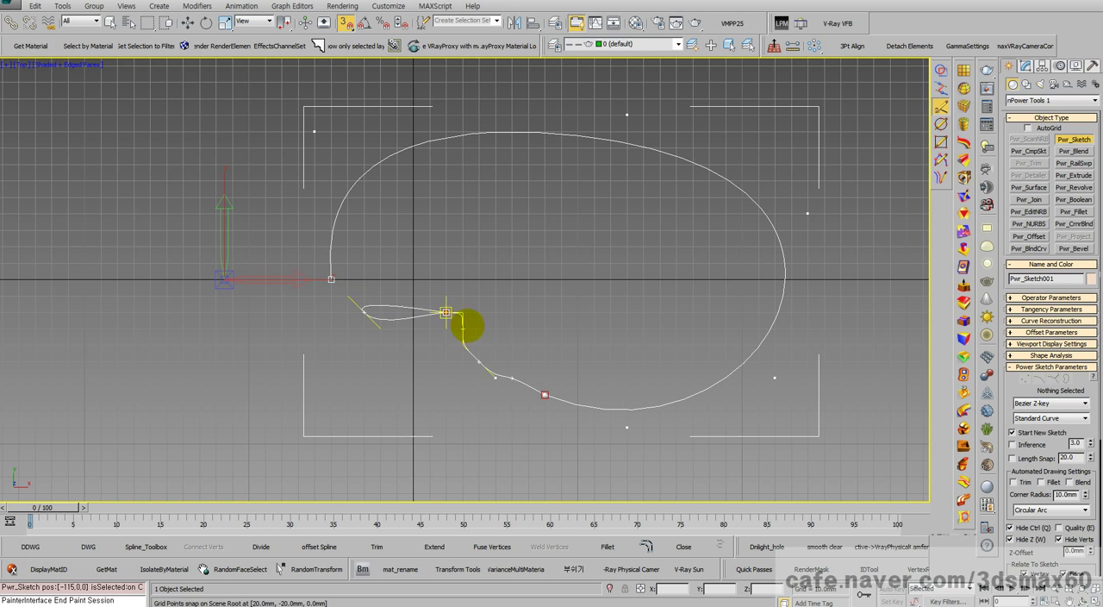
# Step: Switch the curve type to Control Points, close the loop at its start point X -50, Y 0 mm, and finish the sketch
pyautogui.click(1039, 403)
pyautogui.click(1034, 413)
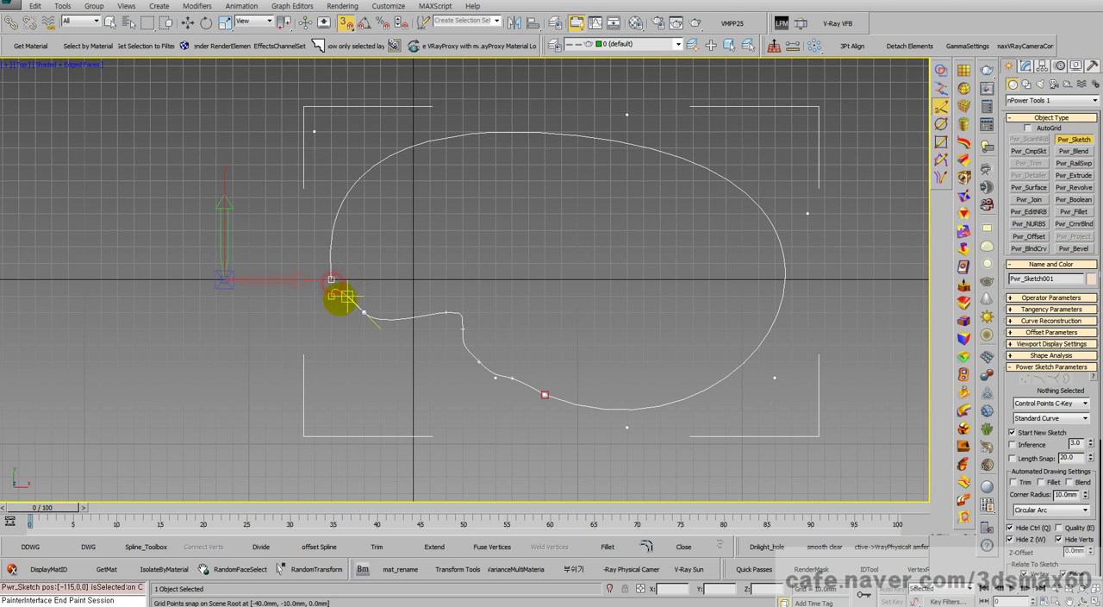
pyautogui.moveTo(331, 279); pyautogui.dragTo(315, 279)
pyautogui.rightClick(331, 279)
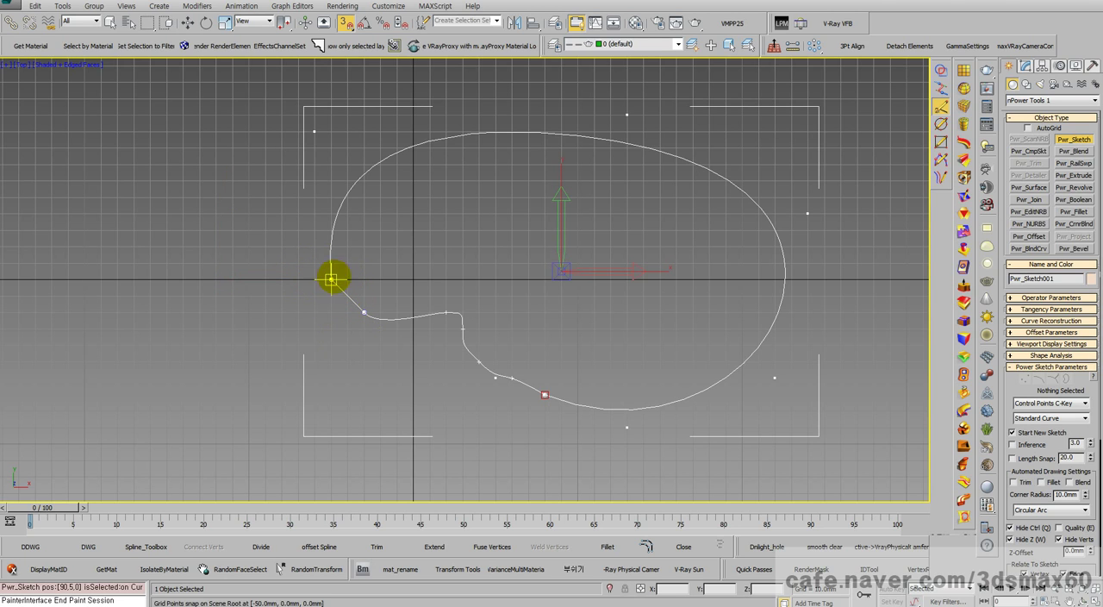
pyautogui.rightClick(357, 295)
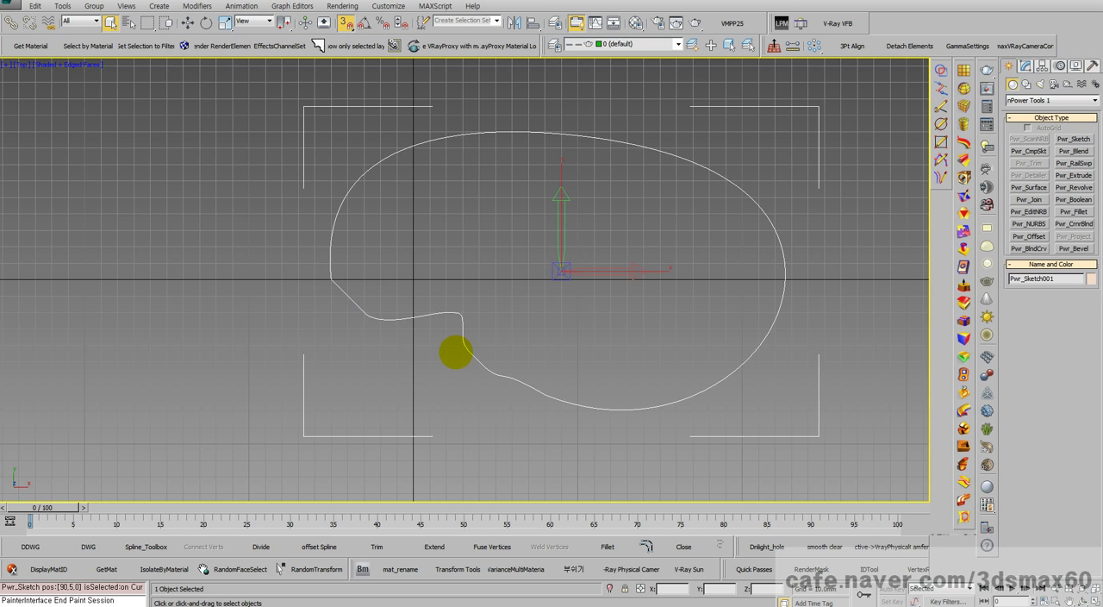
# Step: Show the closed loop in an angled Perspective view and extrude it with Power Extrude at a distance of -39 mm
pyautogui.hotkey('ctrl', 'r')
pyautogui.moveTo(453, 350); pyautogui.dragTo(513, 357)
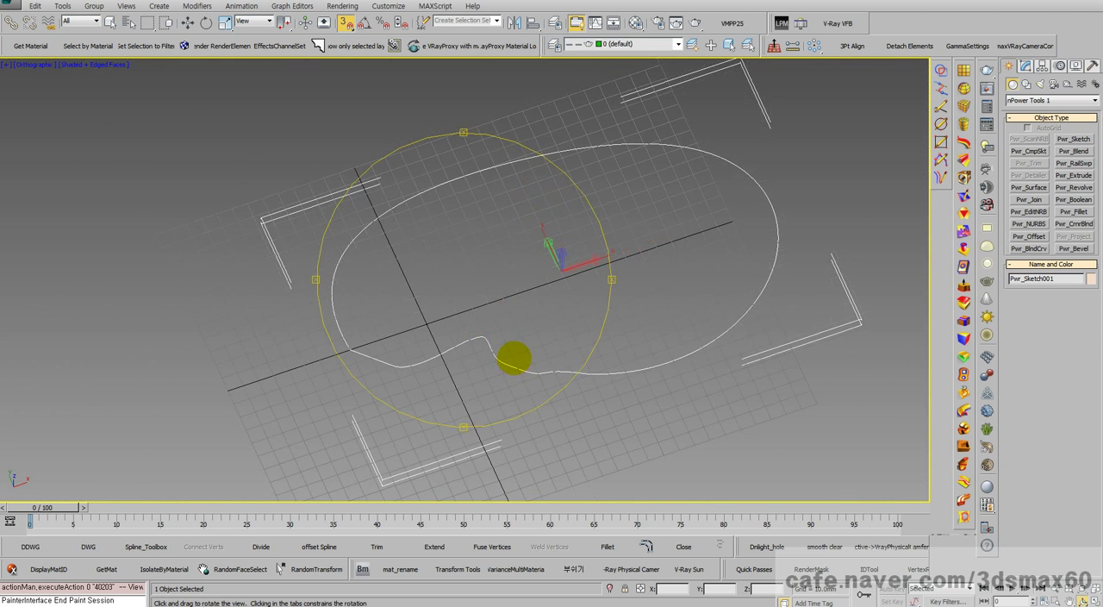
pyautogui.scroll(4, 514, 358)
pyautogui.press('p')
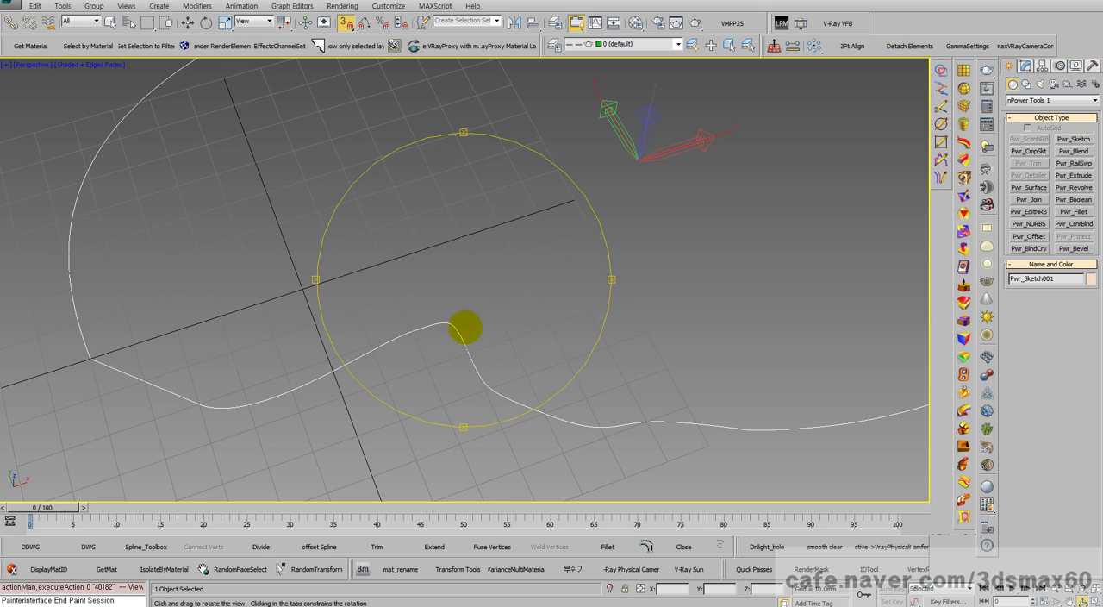
pyautogui.click(963, 285)
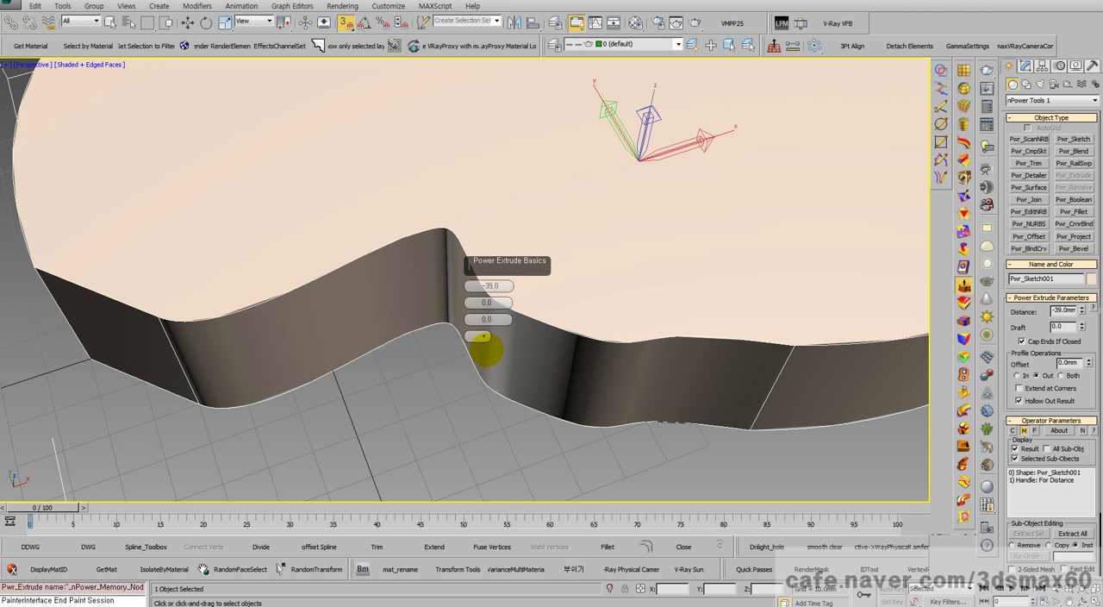
# Step: Examine the extruded walls along the Bezier segments and the transitions to the Control Points curves from several angles
pyautogui.moveTo(485, 349)
pyautogui.keyDown('alt'); pyautogui.mouseDown(button='middle')
pyautogui.moveTo(554, 286)
pyautogui.moveTo(502, 348)
pyautogui.mouseUp(button='middle'); pyautogui.keyUp('alt')
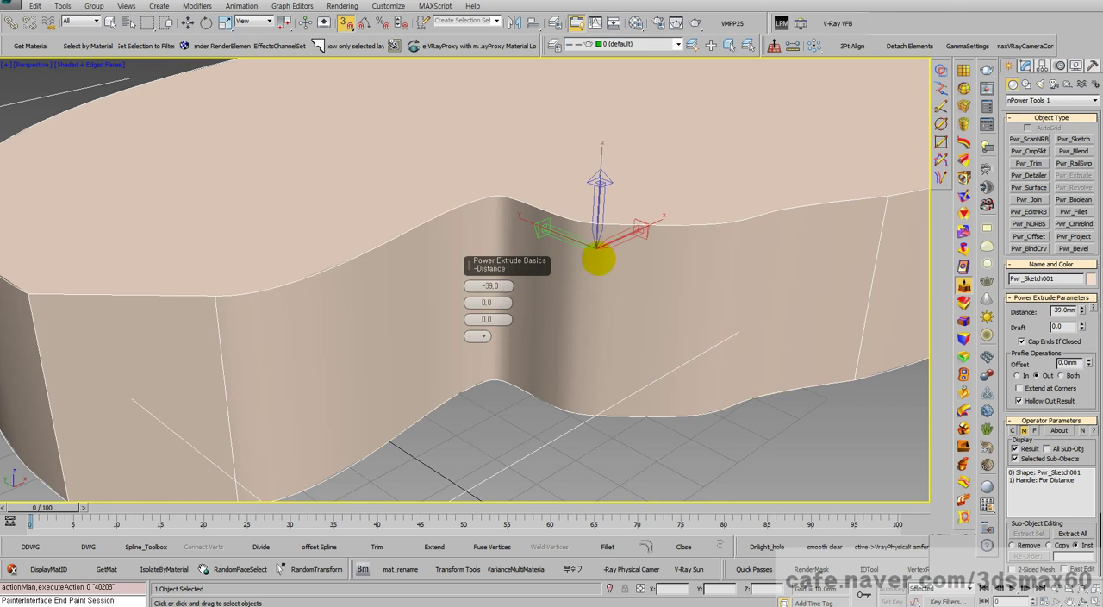
pyautogui.moveTo(598, 260); pyautogui.dragTo(452, 238, button='middle')
pyautogui.press('=')
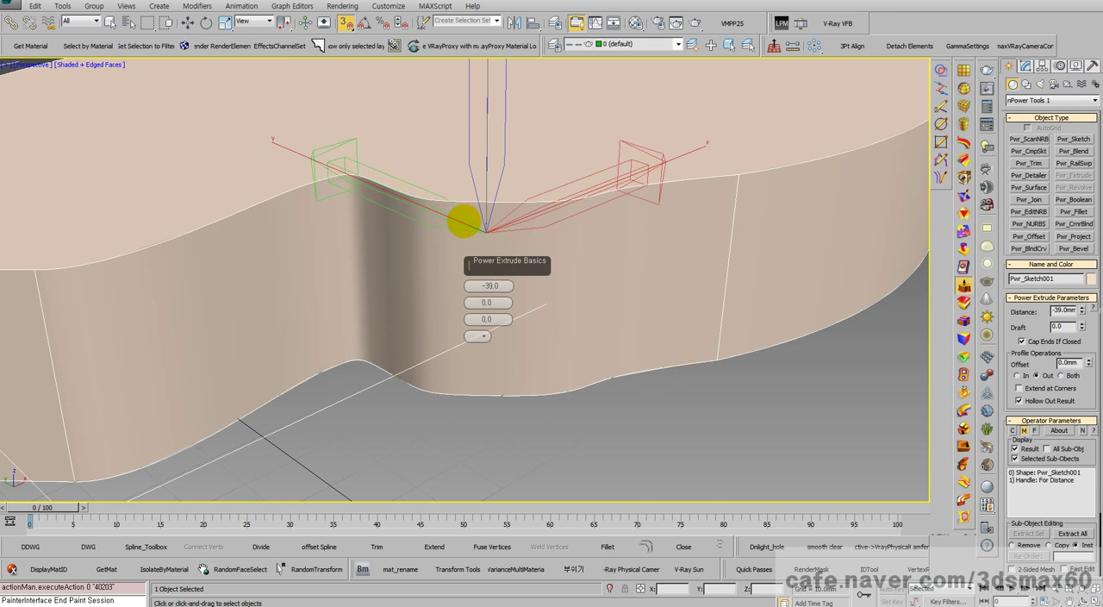
pyautogui.scroll(-10, 464, 222)
pyautogui.hotkey('ctrl', 'r')
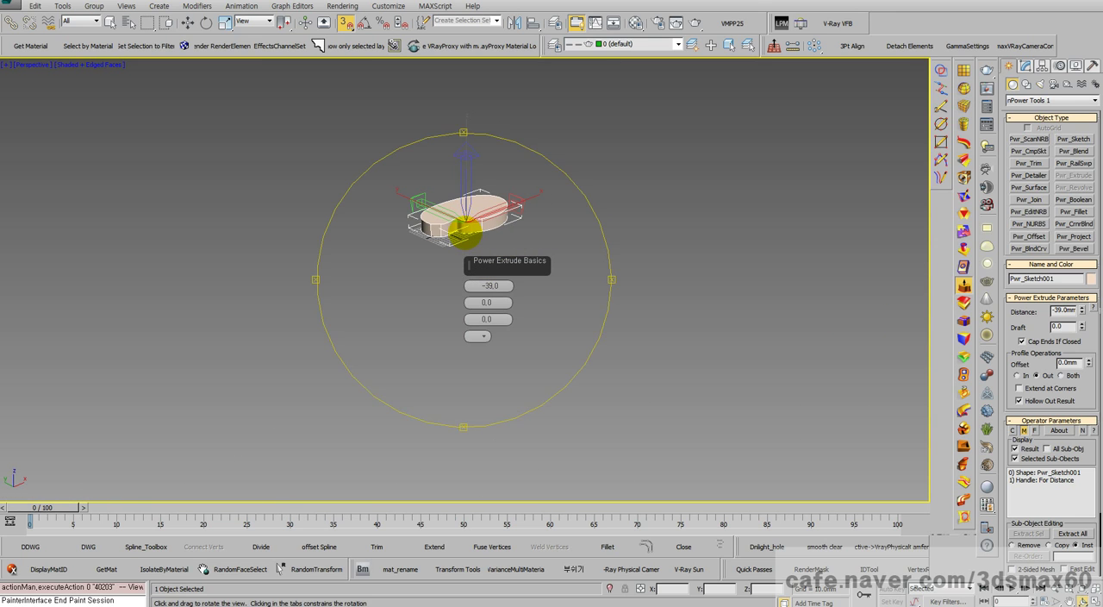
pyautogui.scroll(8, 448, 234)
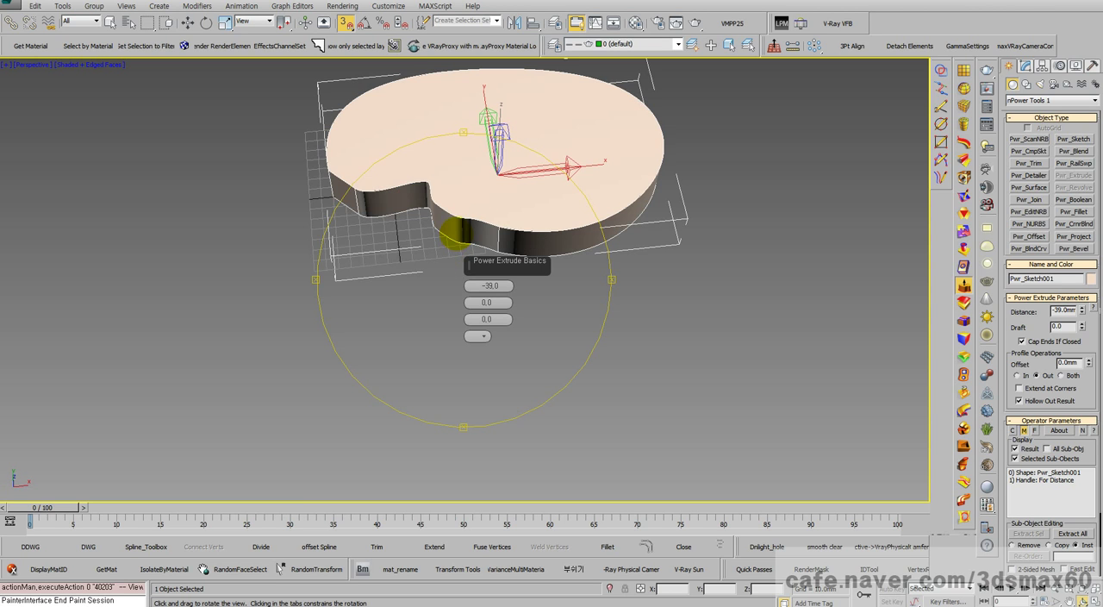
pyautogui.moveTo(419, 224); pyautogui.dragTo(554, 211)
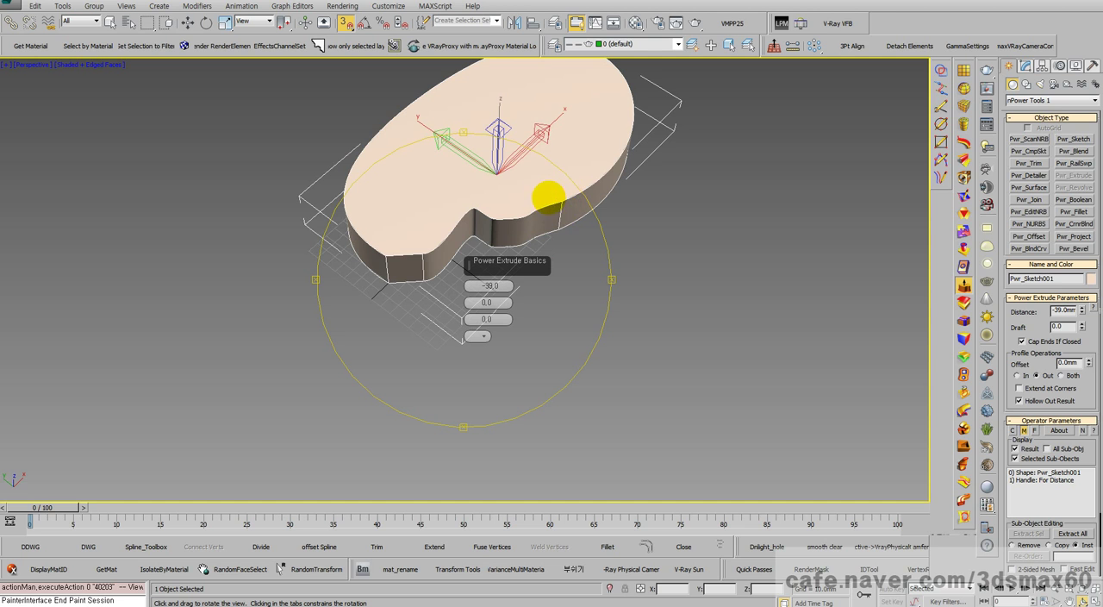
pyautogui.moveTo(539, 206); pyautogui.dragTo(433, 306)
pyautogui.scroll(5, 401, 302)
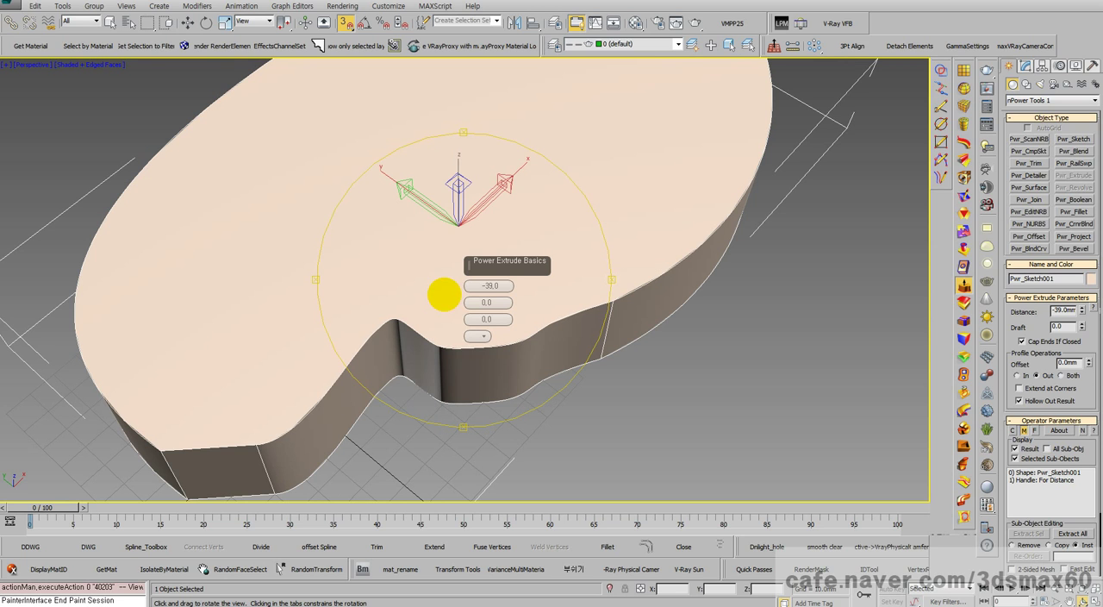
pyautogui.moveTo(173, 457); pyautogui.dragTo(474, 344)
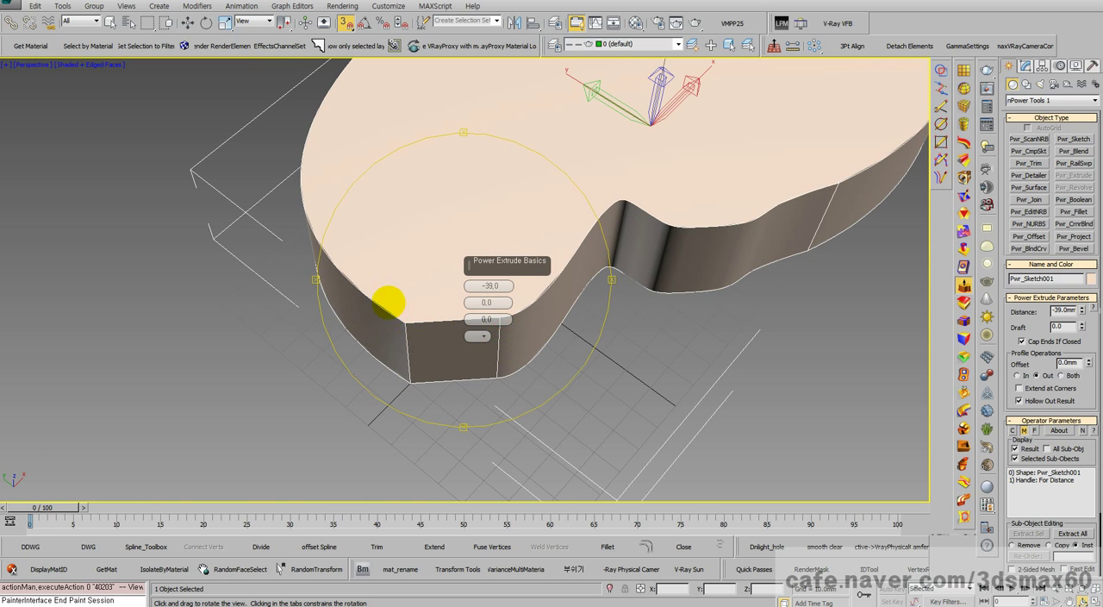
# Step: Delete the extruded loop and start a new Power Sketch in the Top view
pyautogui.press('Delete')
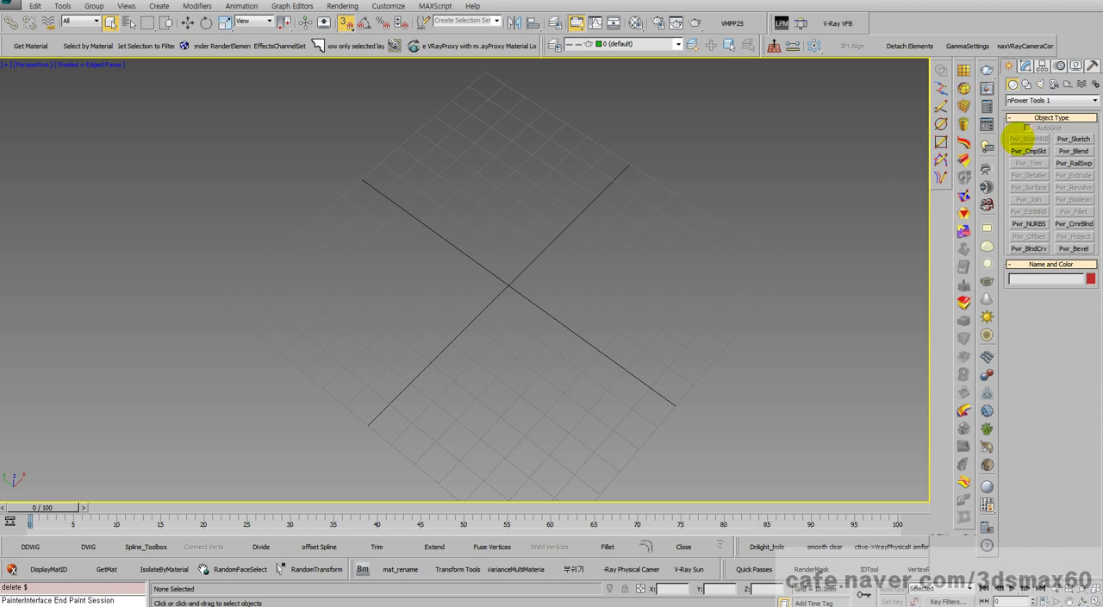
pyautogui.click(940, 106)
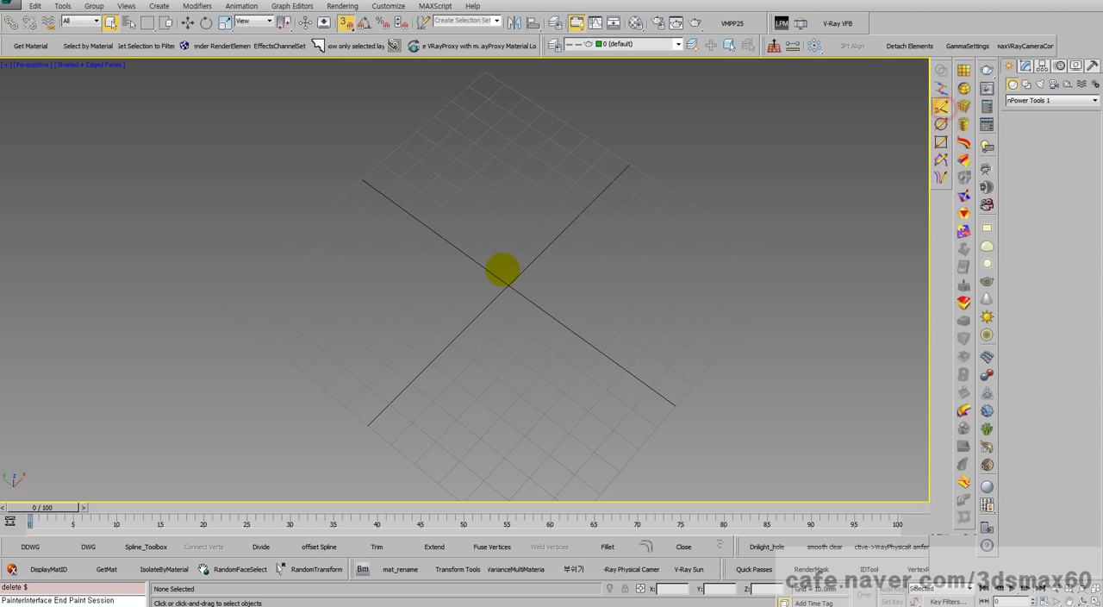
pyautogui.press('t')
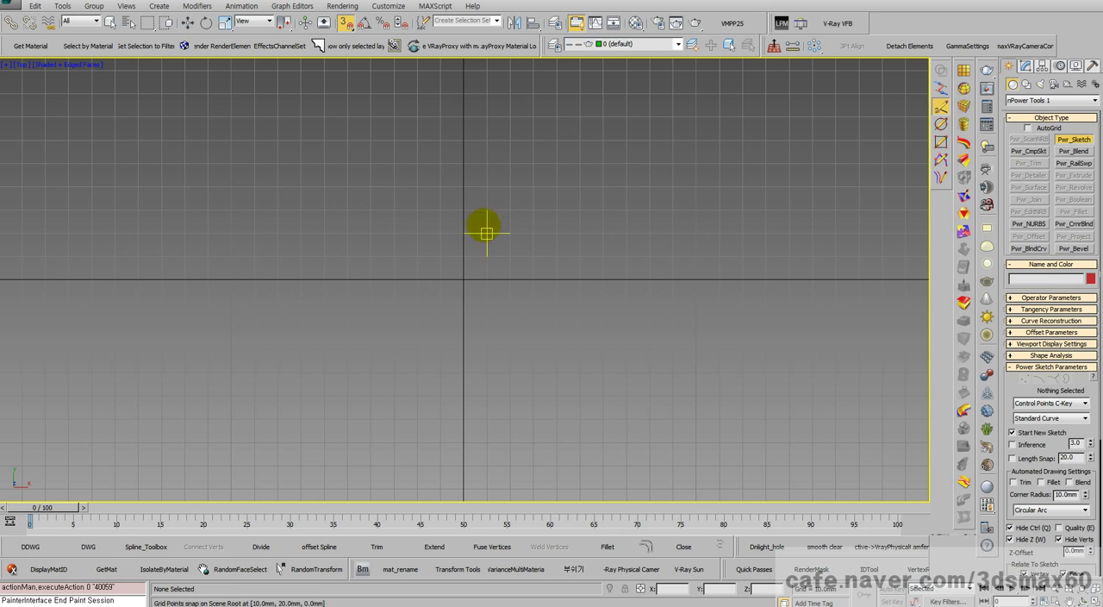
pyautogui.click(488, 209)
pyautogui.moveTo(544, 140)
pyautogui.mouseDown()
pyautogui.moveTo(707, 168)
pyautogui.moveTo(778, 323)
pyautogui.moveTo(628, 420)
pyautogui.moveTo(557, 326)
pyautogui.moveTo(559, 276)
pyautogui.moveTo(487, 209)
pyautogui.mouseUp()
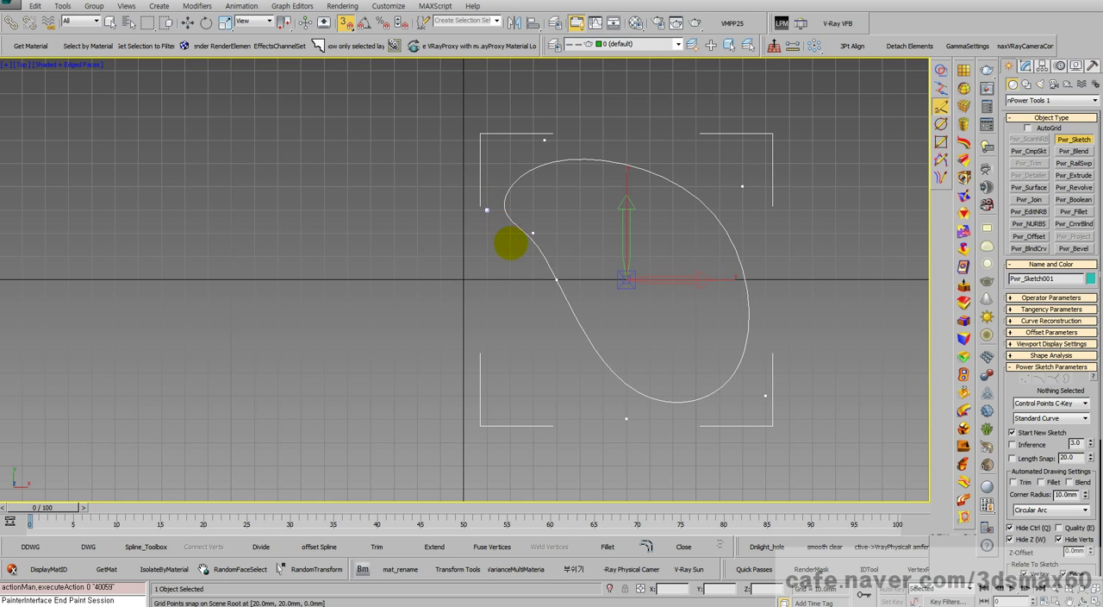
pyautogui.press('Delete')
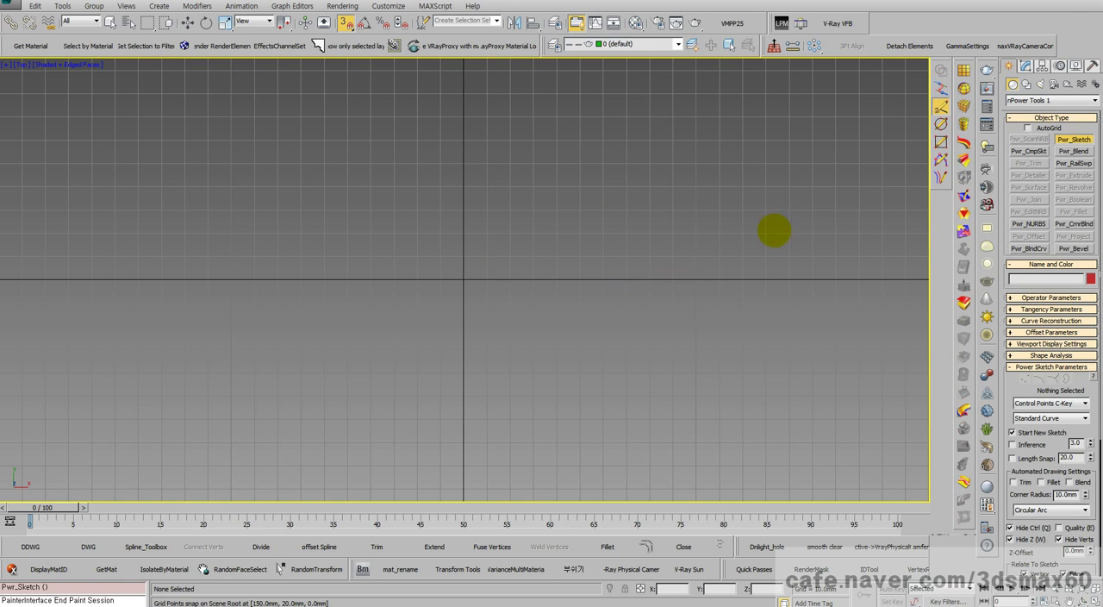
# Step: Draw a counterclockwise Control Points curve from X 40, Y 40 through about X -5, Y 70, X -90, Y 70 and X -110, Y 40 to X -110, Y 30 mm
pyautogui.click(558, 184)
pyautogui.click(452, 116)
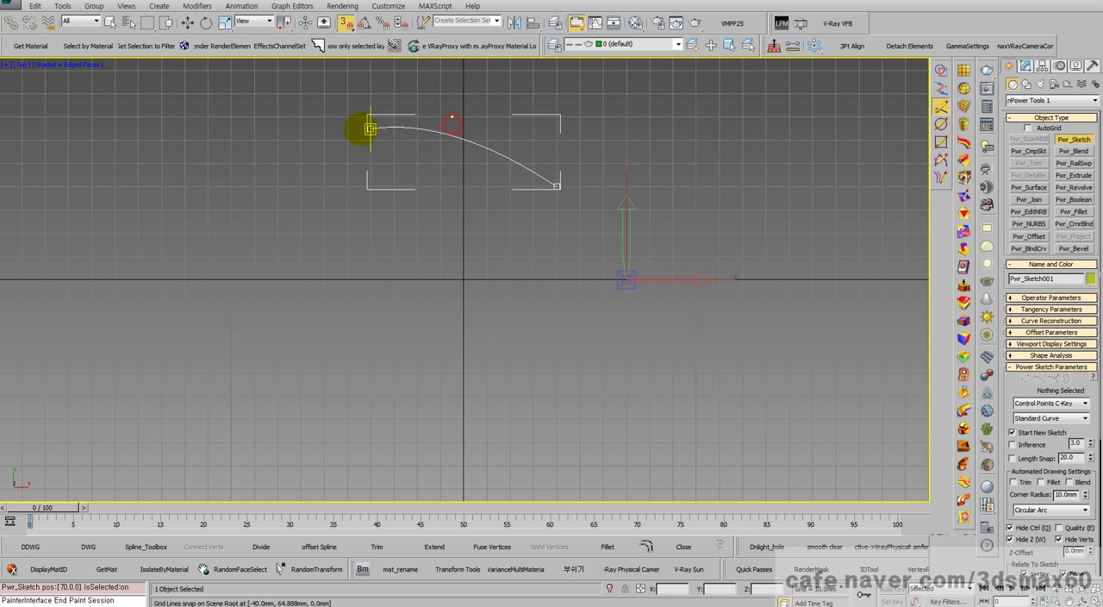
pyautogui.click(254, 116)
pyautogui.click(208, 186)
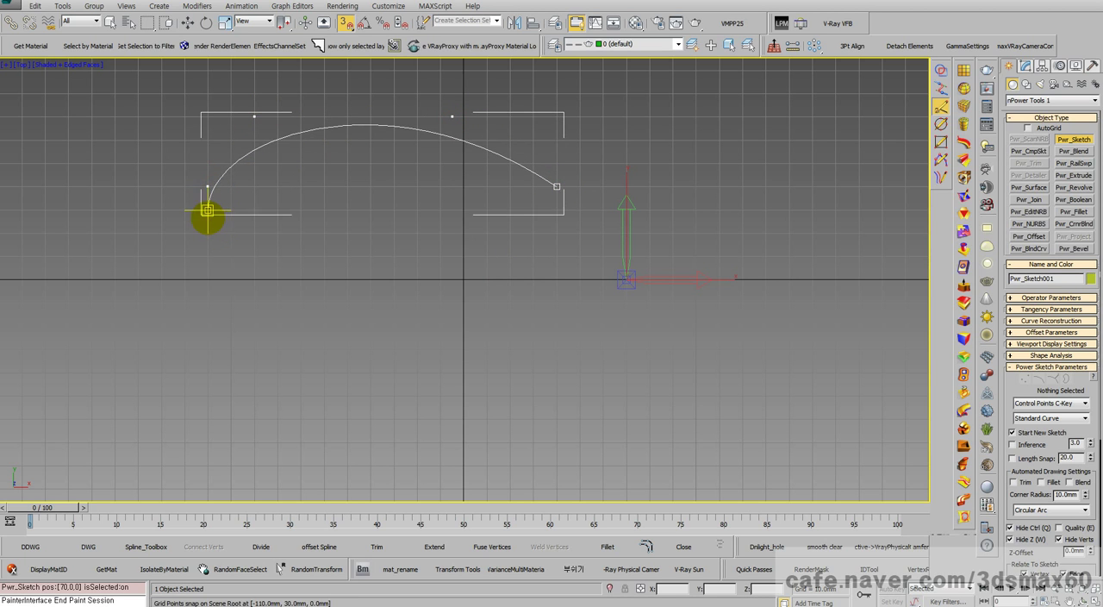
pyautogui.click(208, 210)
# Step: Switch the curve type to Bezier and add a straight vertical segment down to X -110, Y -10 mm
pyautogui.click(1018, 403)
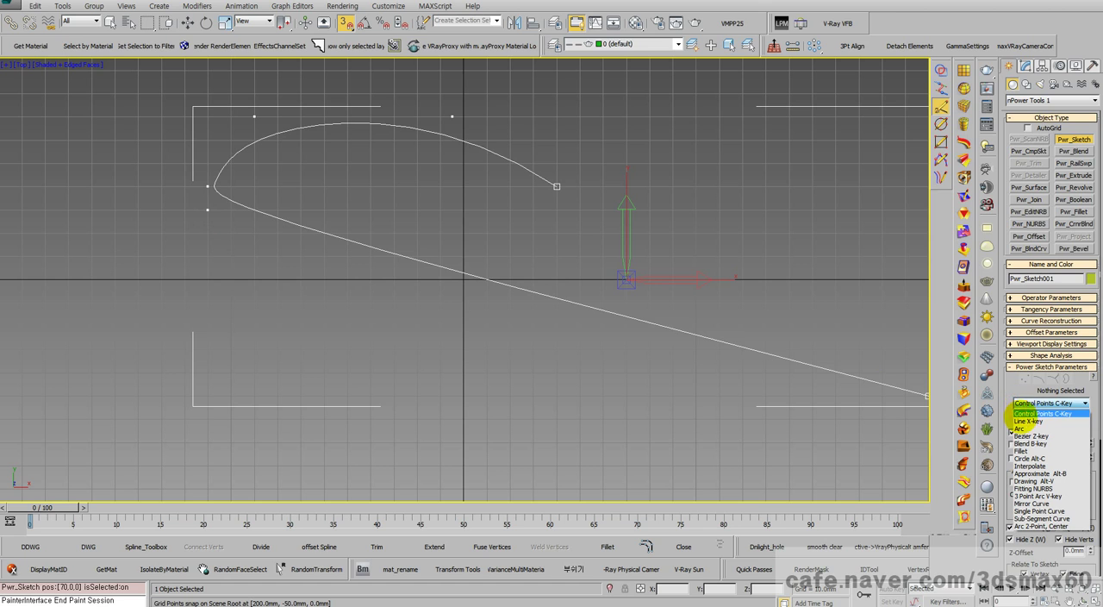
pyautogui.click(1026, 421)
pyautogui.click(1028, 402)
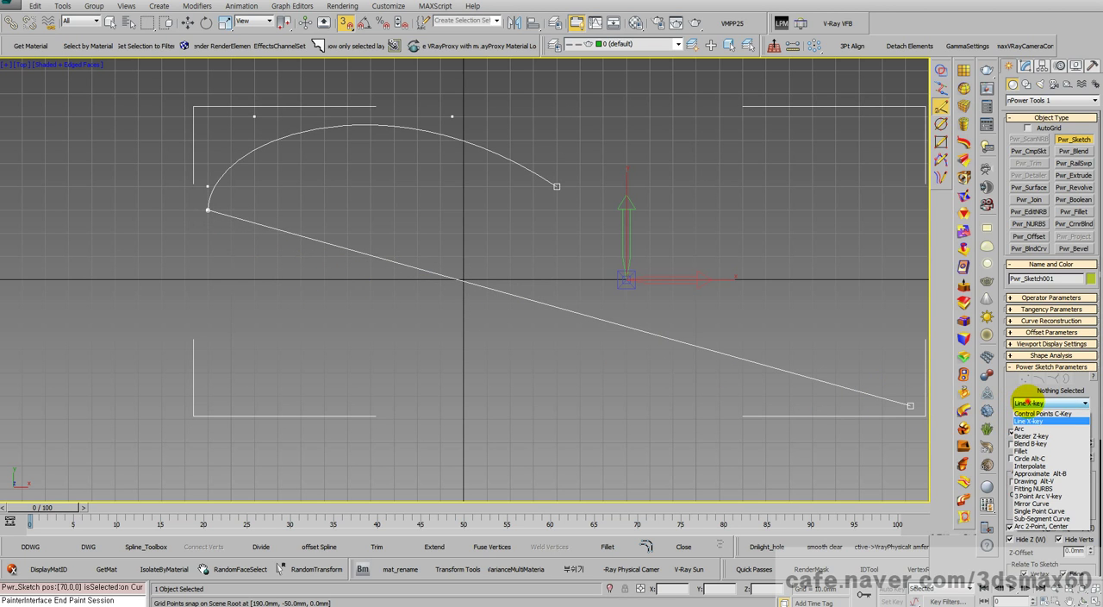
pyautogui.click(1031, 437)
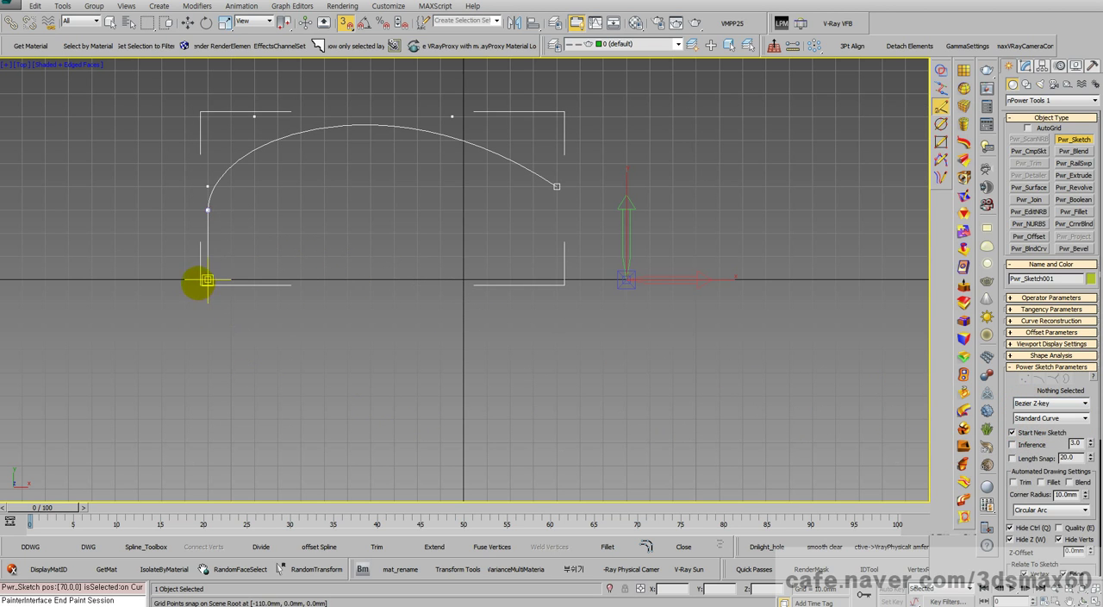
pyautogui.click(207, 304)
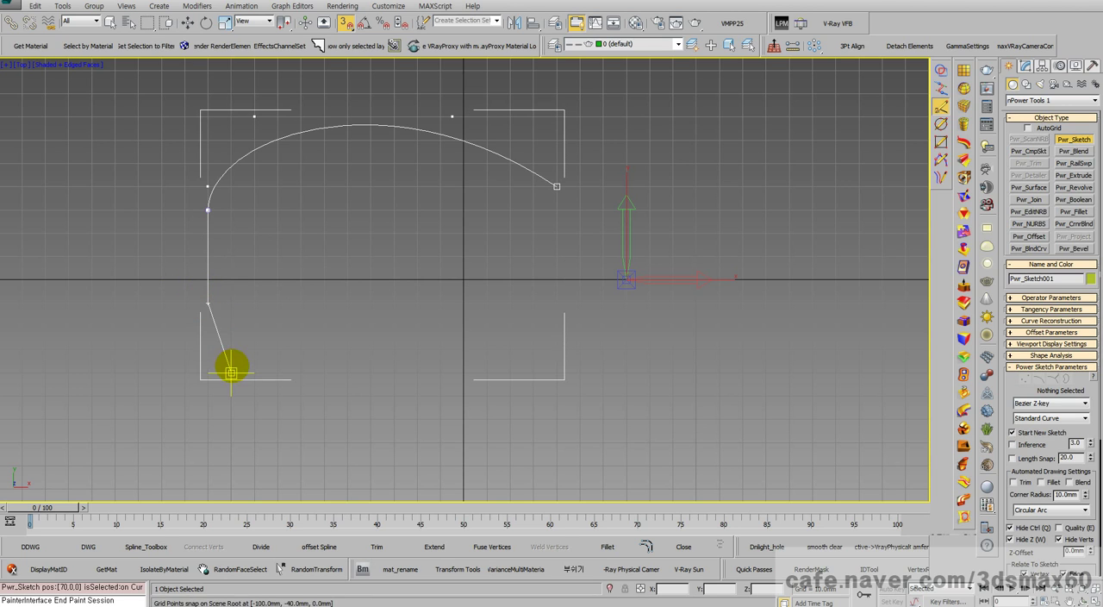
pyautogui.moveTo(207, 350); pyautogui.dragTo(254, 420)
pyautogui.moveTo(231, 408)
pyautogui.mouseDown()
pyautogui.moveTo(348, 365)
pyautogui.moveTo(315, 370)
pyautogui.moveTo(186, 340)
pyautogui.moveTo(764, 415)
pyautogui.moveTo(905, 418)
pyautogui.mouseUp()
# Step: Switch to Control Points, continue along the lower edge and up through X 40, Y 30 mm, close the loop at X 40, Y 40 mm and finish the sketch
pyautogui.click(1050, 403)
pyautogui.click(1034, 413)
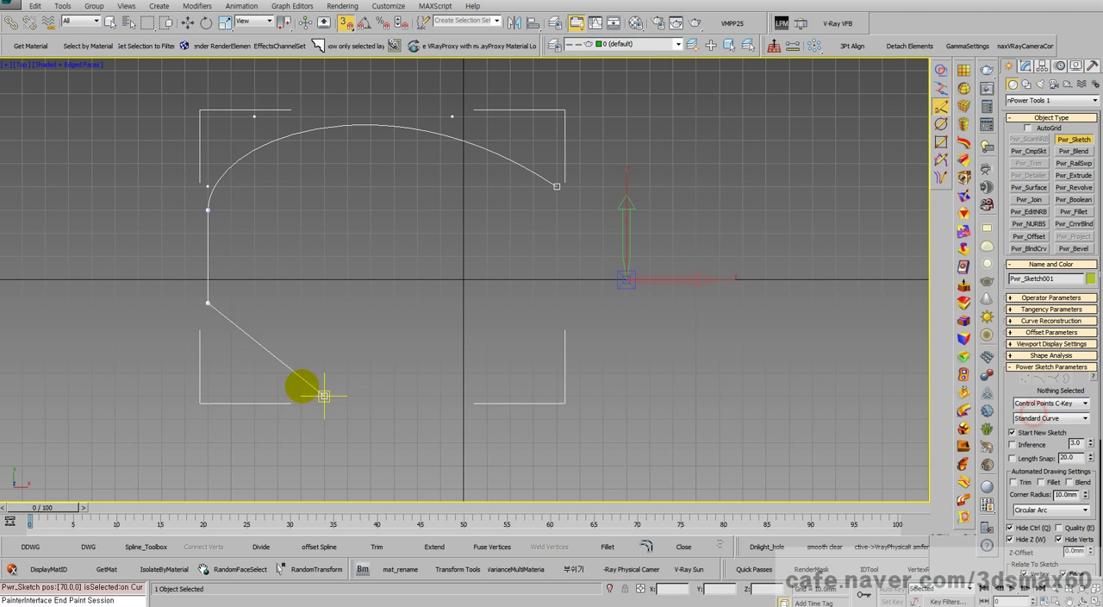
pyautogui.click(214, 366)
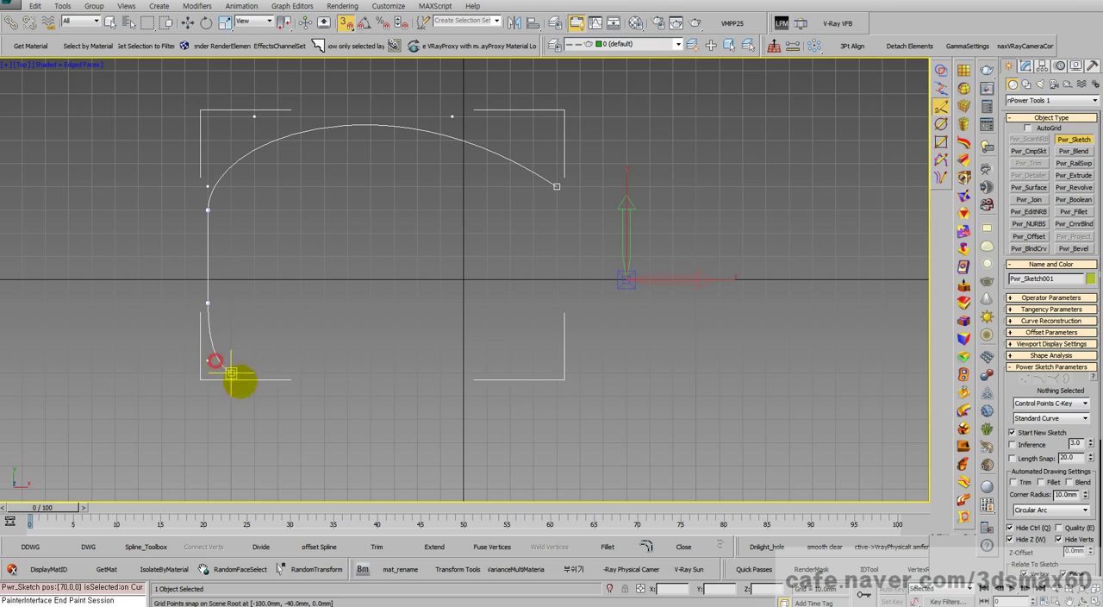
pyautogui.click(344, 398)
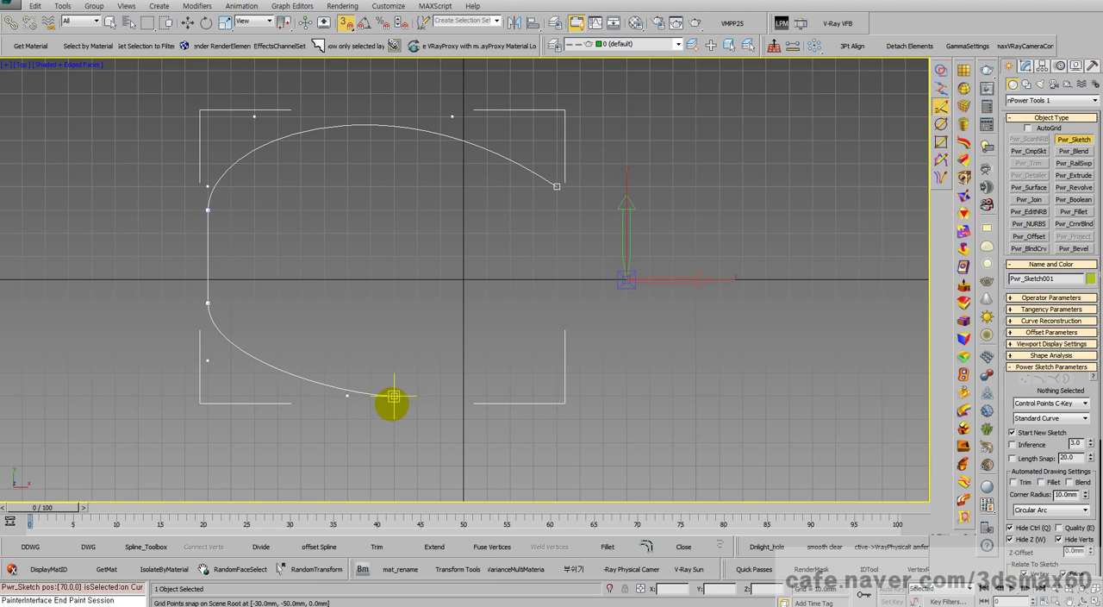
pyautogui.click(496, 388)
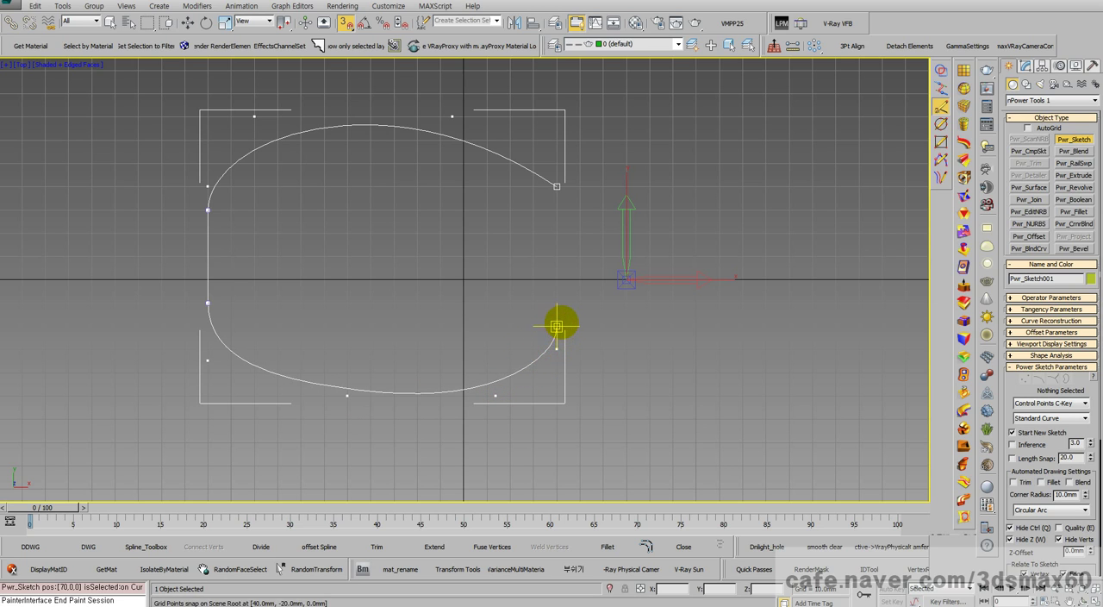
pyautogui.click(557, 324)
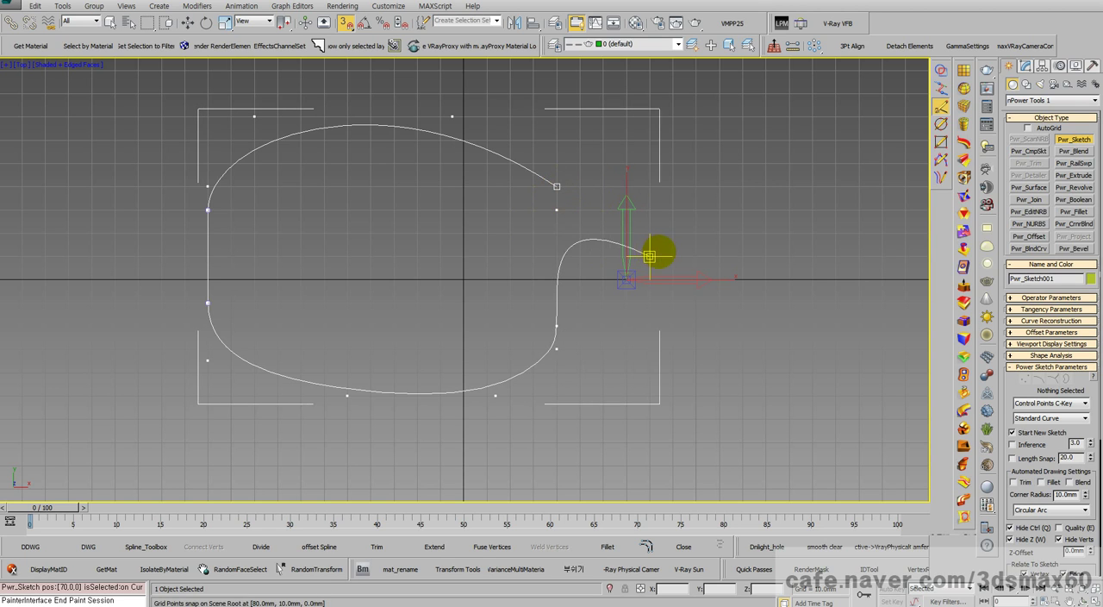
pyautogui.click(558, 186)
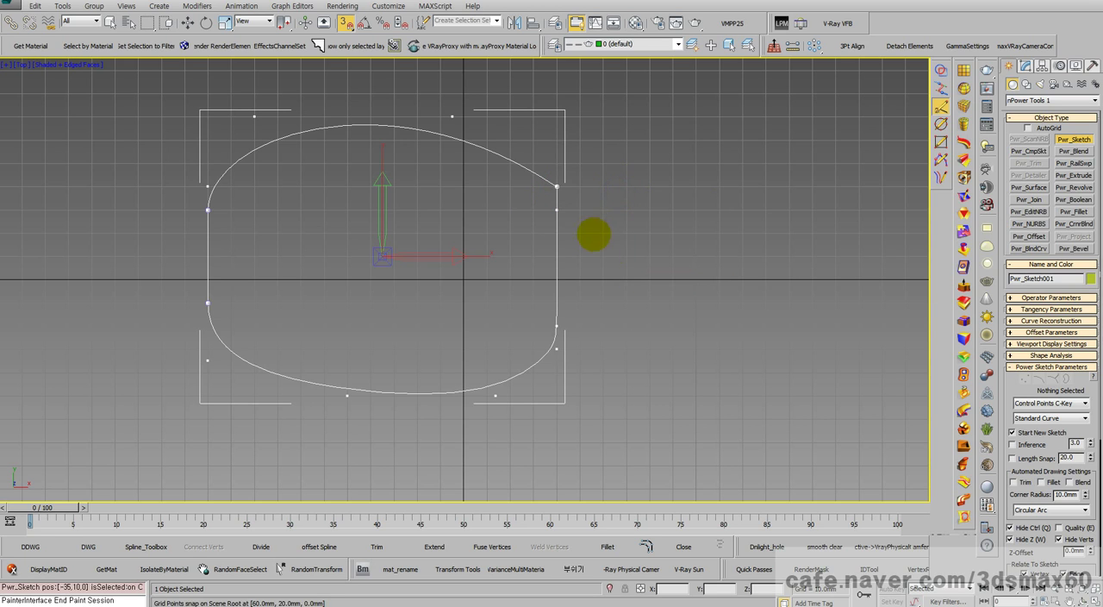
pyautogui.rightClick(616, 254)
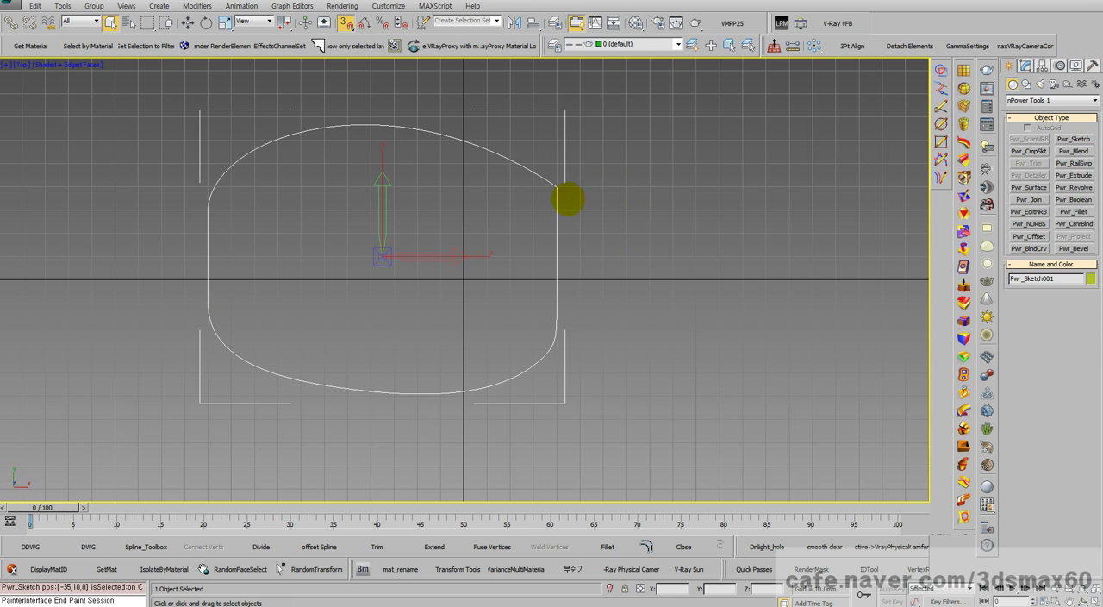
# Step: Move the sketch's upper-right corner vertex inward to X 30, Y 40 mm and leave vertex editing
pyautogui.click(1026, 66)
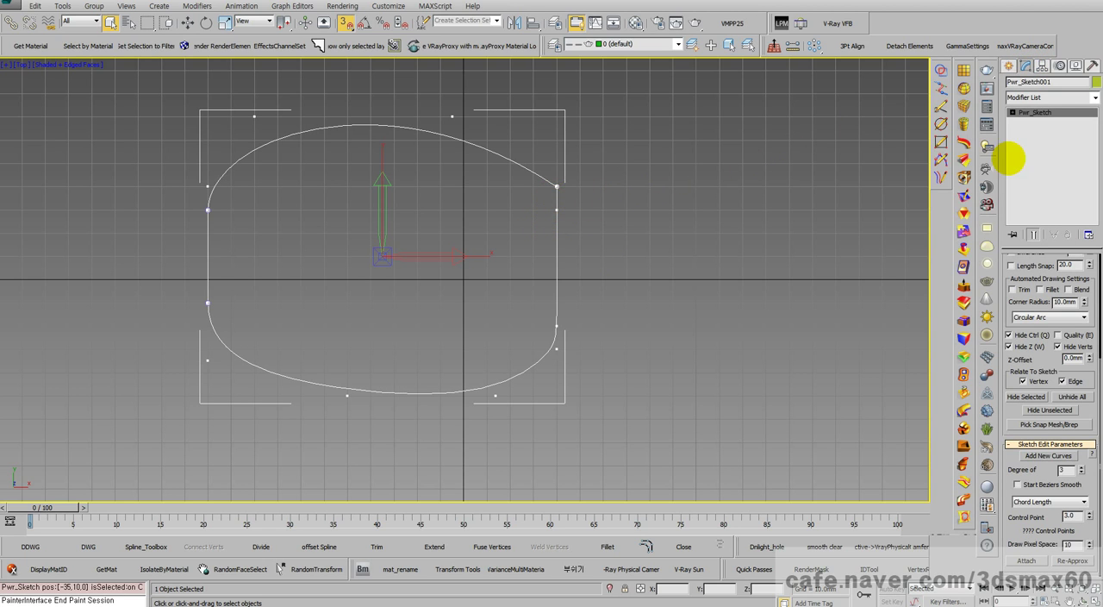
pyautogui.click(1034, 140)
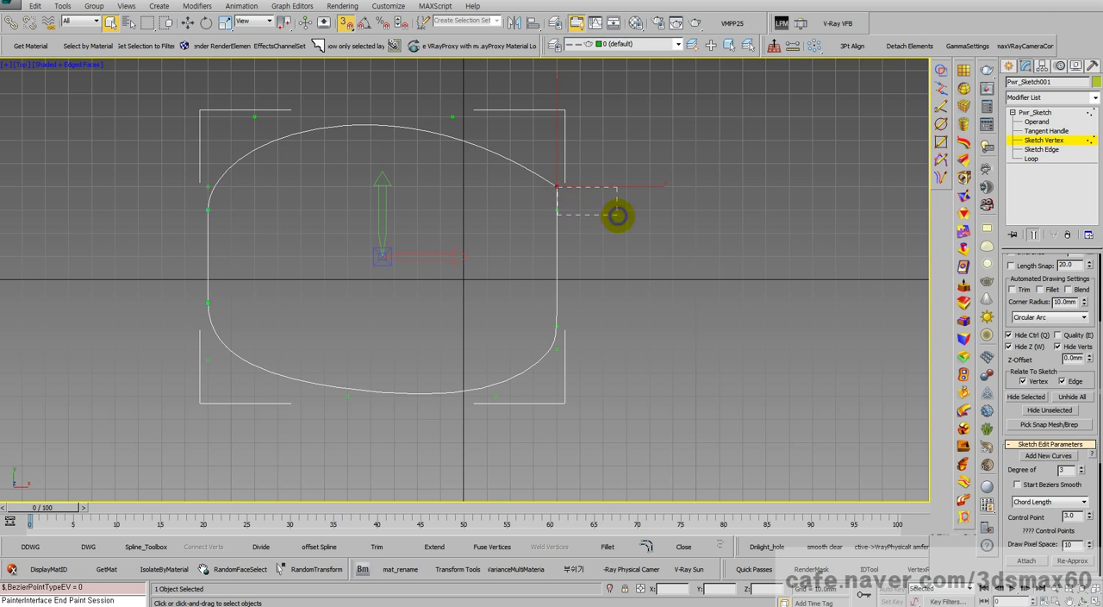
pyautogui.rightClick(583, 181)
pyautogui.click(595, 193)
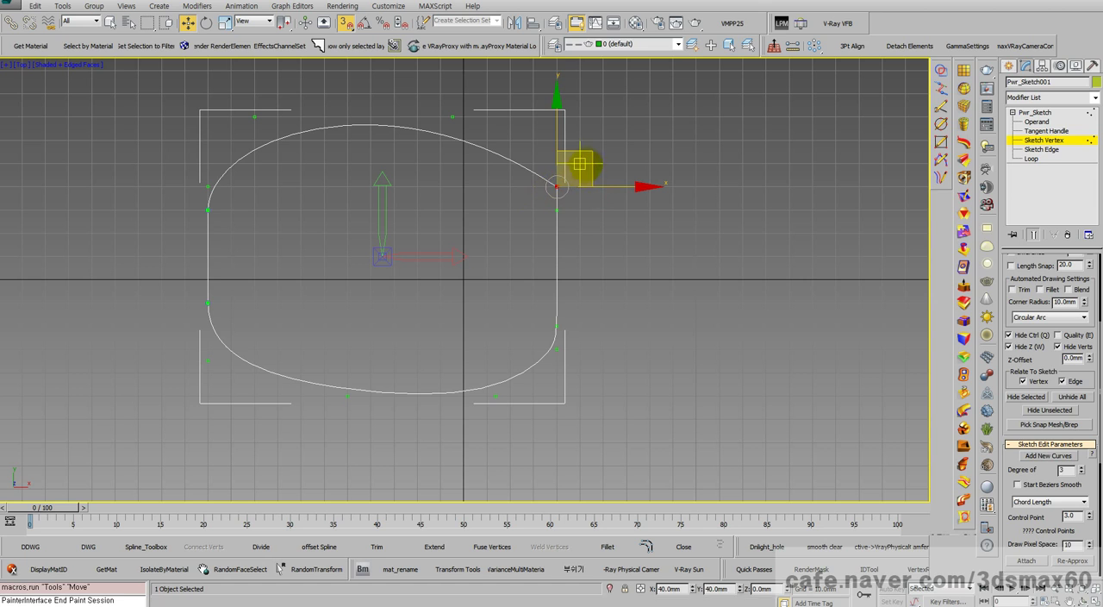
pyautogui.moveTo(580, 164)
pyautogui.mouseDown()
pyautogui.moveTo(658, 156)
pyautogui.moveTo(534, 166)
pyautogui.moveTo(525, 180)
pyautogui.mouseUp()
pyautogui.click(596, 204)
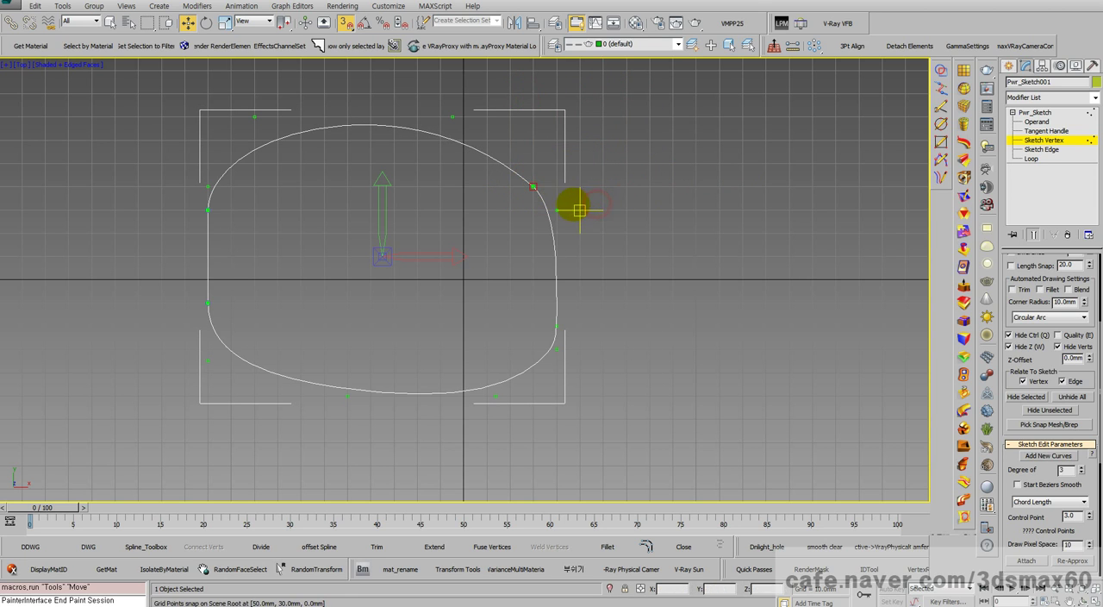
pyautogui.click(535, 187)
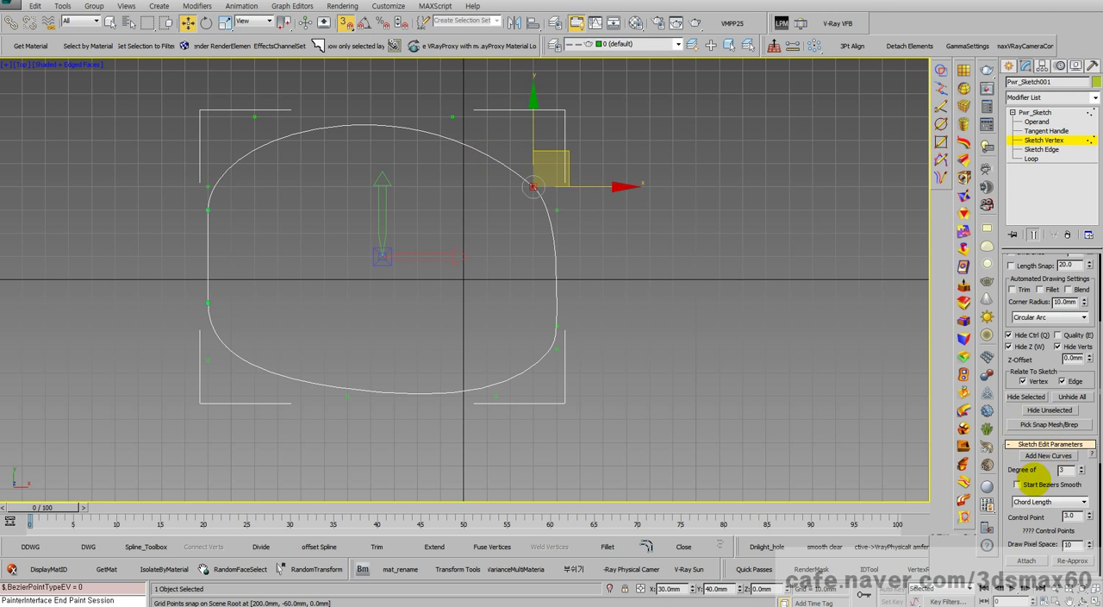
pyautogui.moveTo(1040, 472); pyautogui.dragTo(1029, 203)
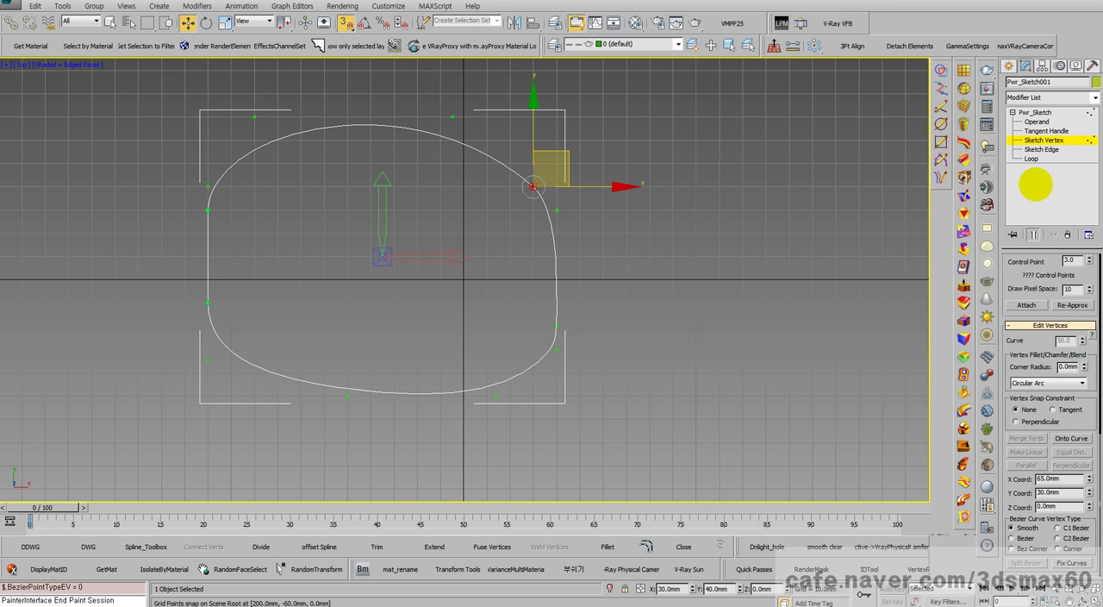
pyautogui.click(1035, 112)
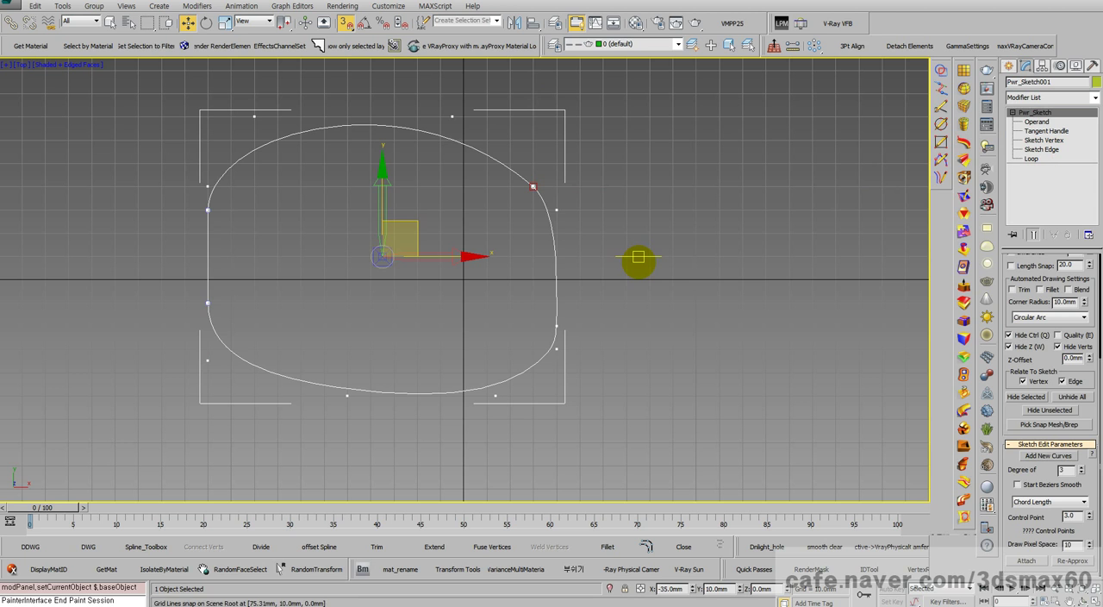
# Step: Power Extrude the closed sketch in the Perspective view with the distance set to 31.5 mm
pyautogui.hotkey('ctrl', 'r')
pyautogui.moveTo(546, 295); pyautogui.dragTo(532, 233)
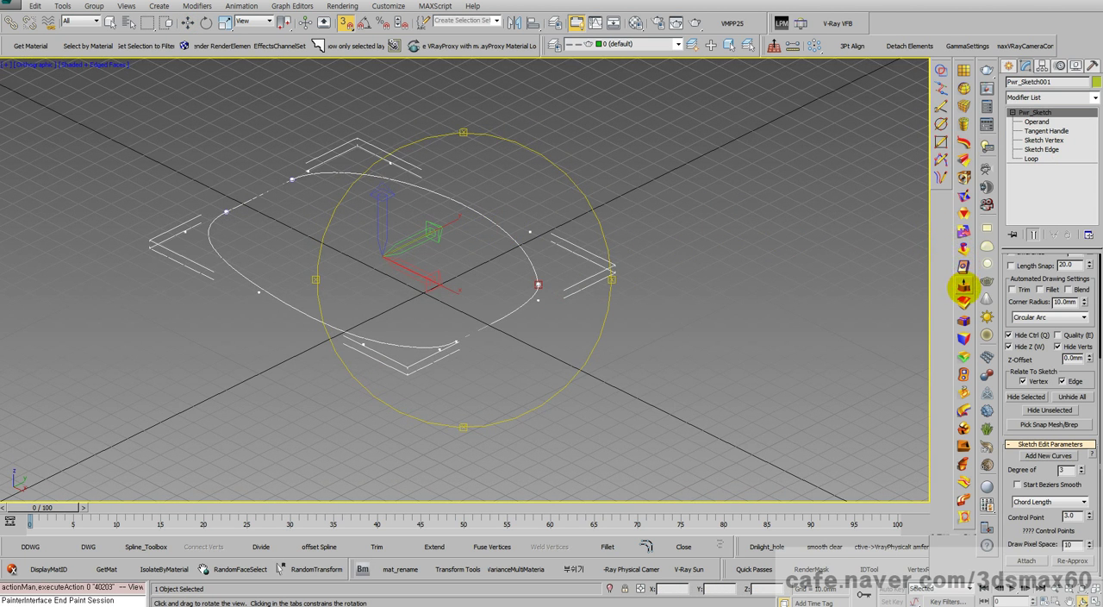
pyautogui.click(963, 285)
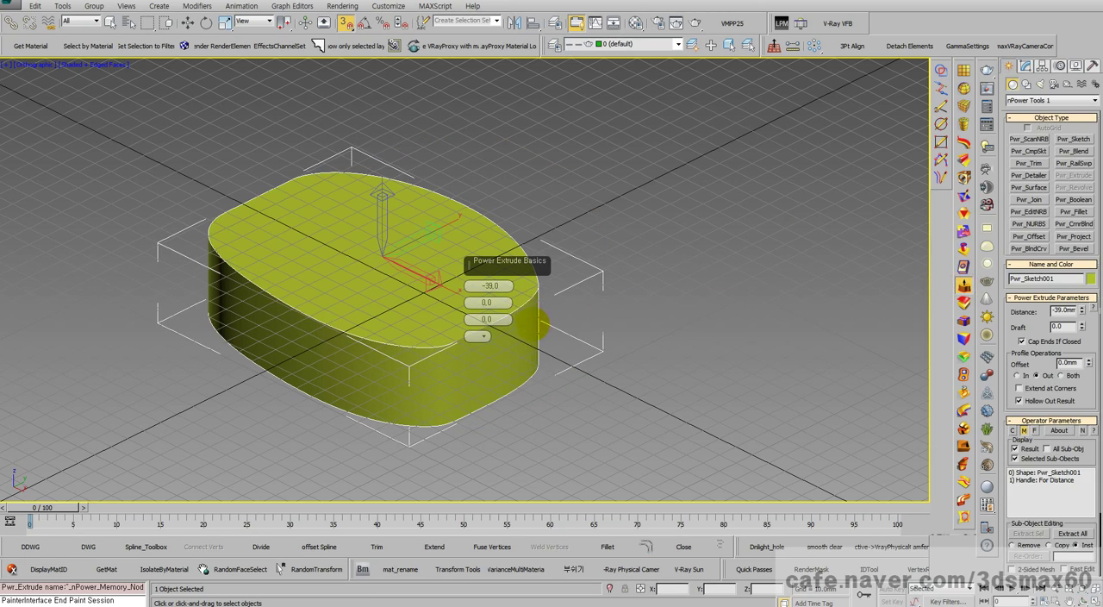
pyautogui.hotkey('ctrl', 'r')
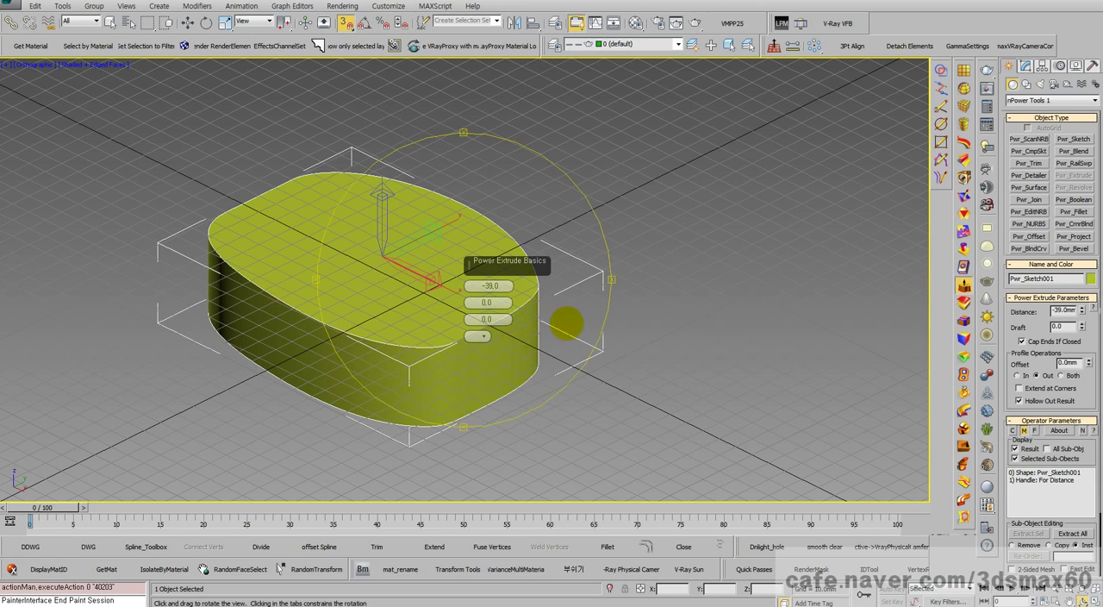
pyautogui.moveTo(566, 324); pyautogui.dragTo(627, 250)
pyautogui.press('p')
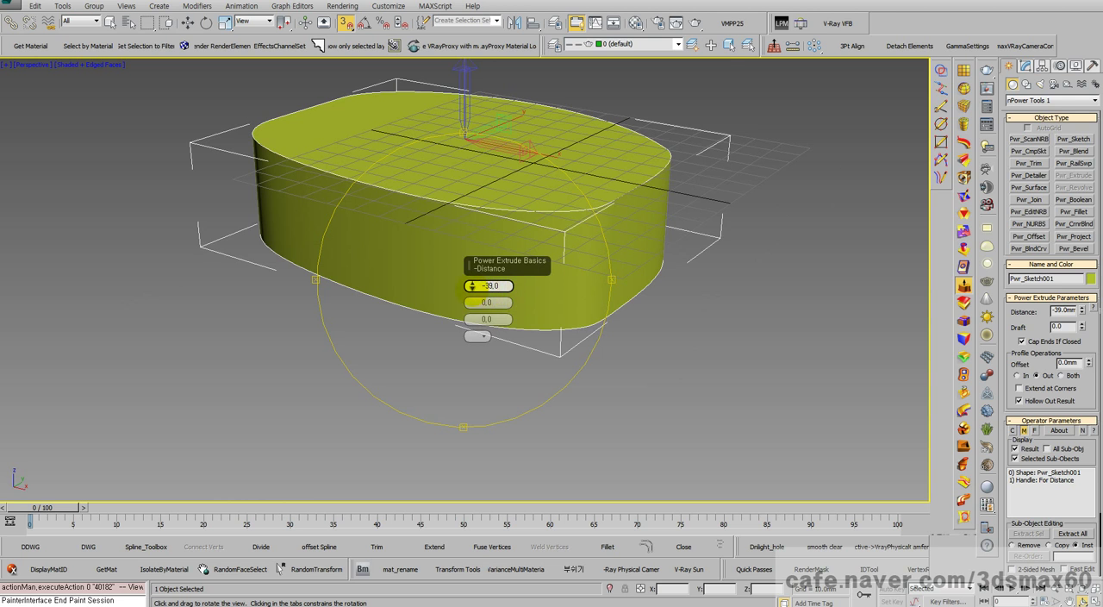
pyautogui.moveTo(475, 295); pyautogui.dragTo(582, 348)
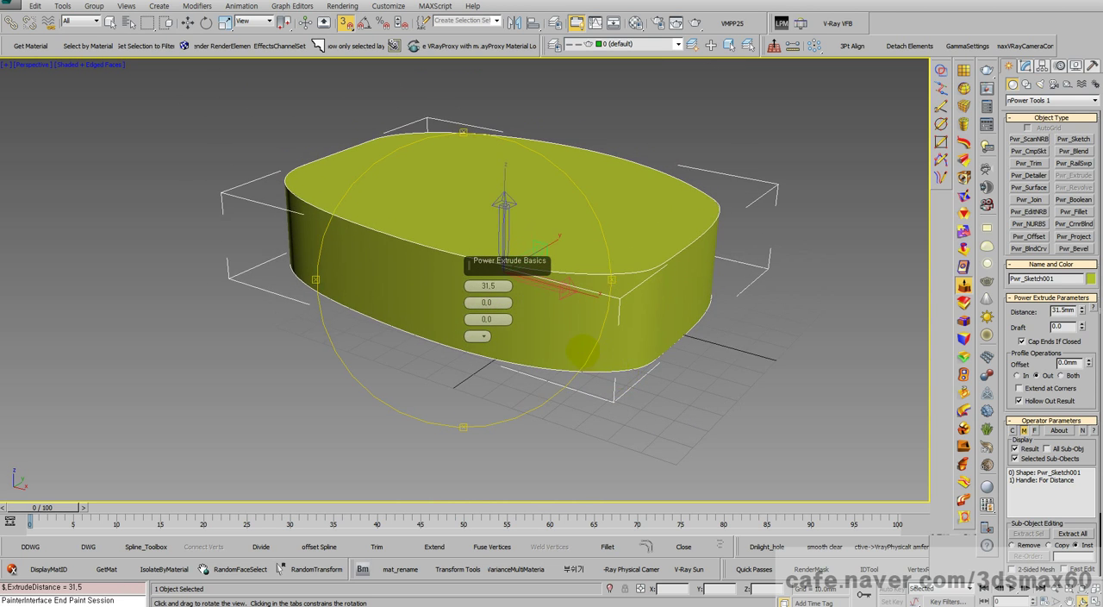
pyautogui.keyDown('alt'); pyautogui.moveTo(583, 348); pyautogui.dragTo(530, 362, button='middle'); pyautogui.keyUp('alt')
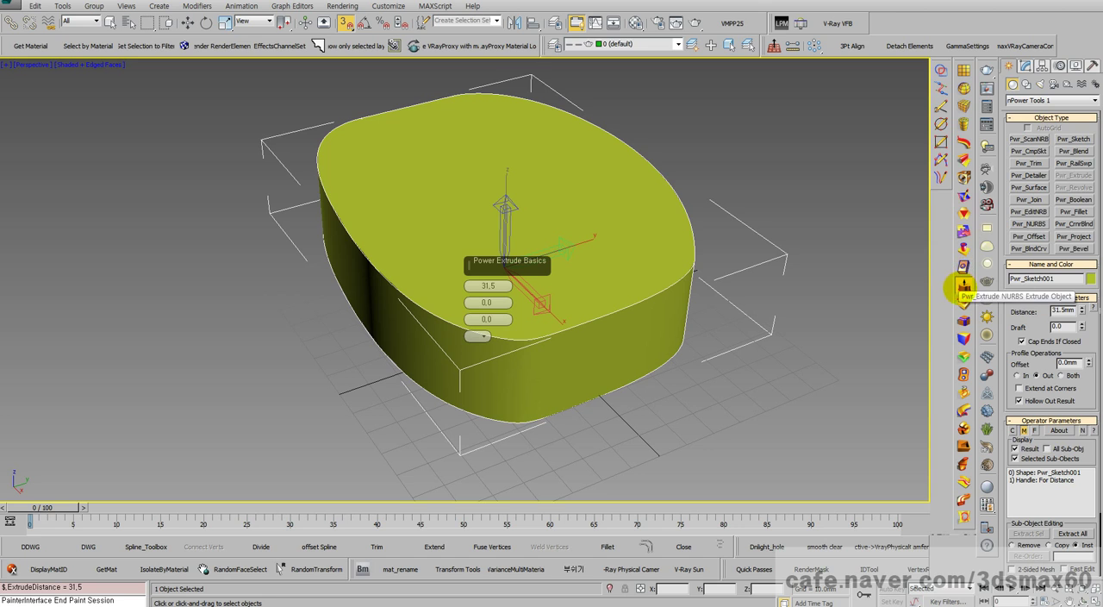
# Step: Apply a Power Fillet to the extrusion's upper edge loop with a 13.7 mm radius and show the fillet result
pyautogui.click(963, 320)
pyautogui.click(534, 337)
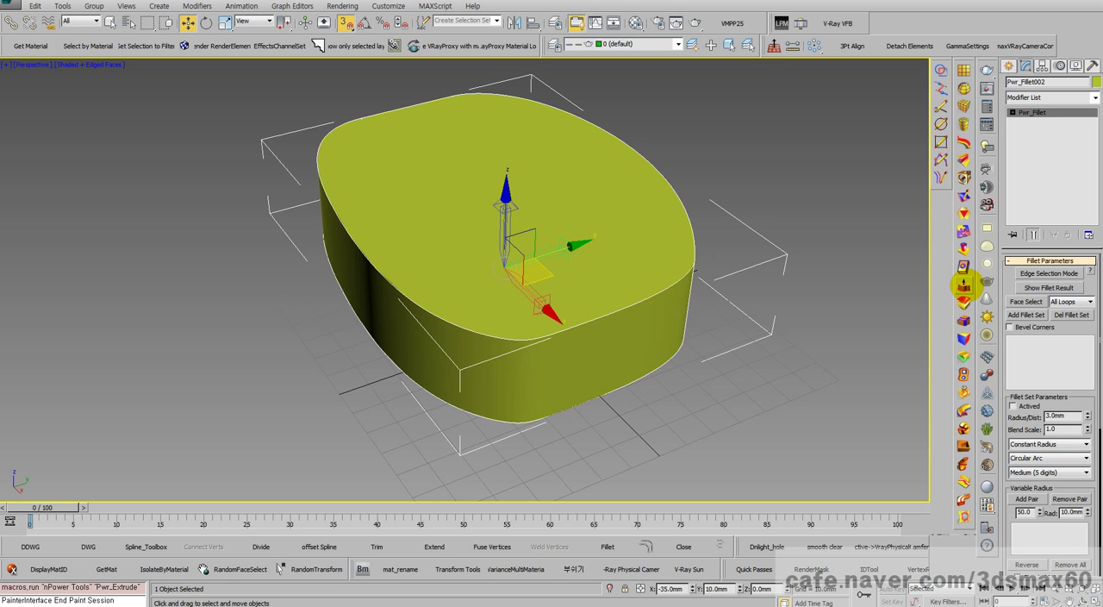
pyautogui.click(963, 318)
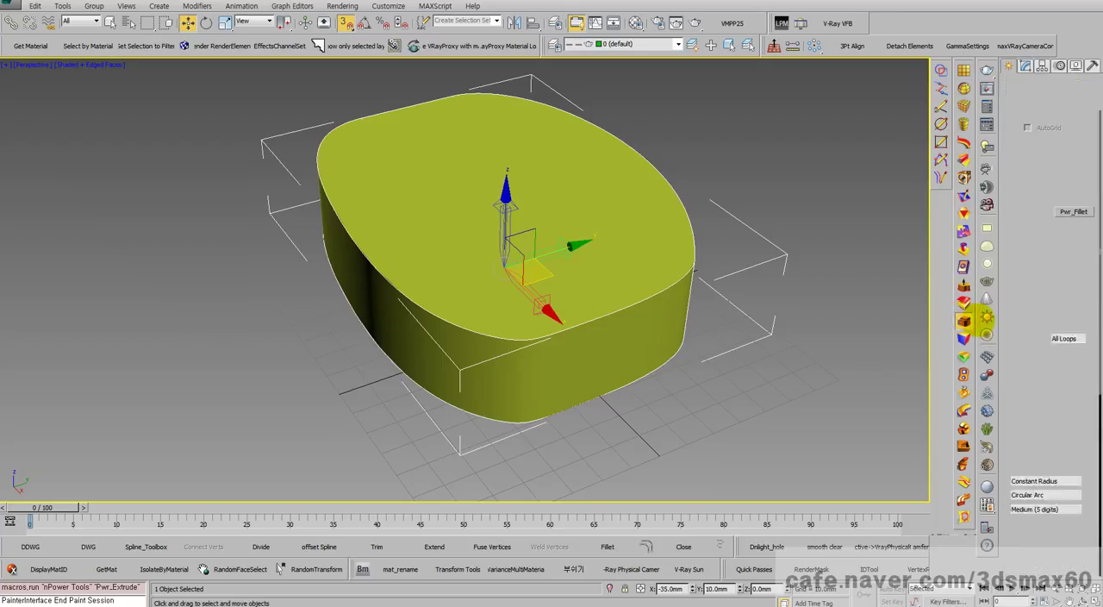
pyautogui.click(987, 317)
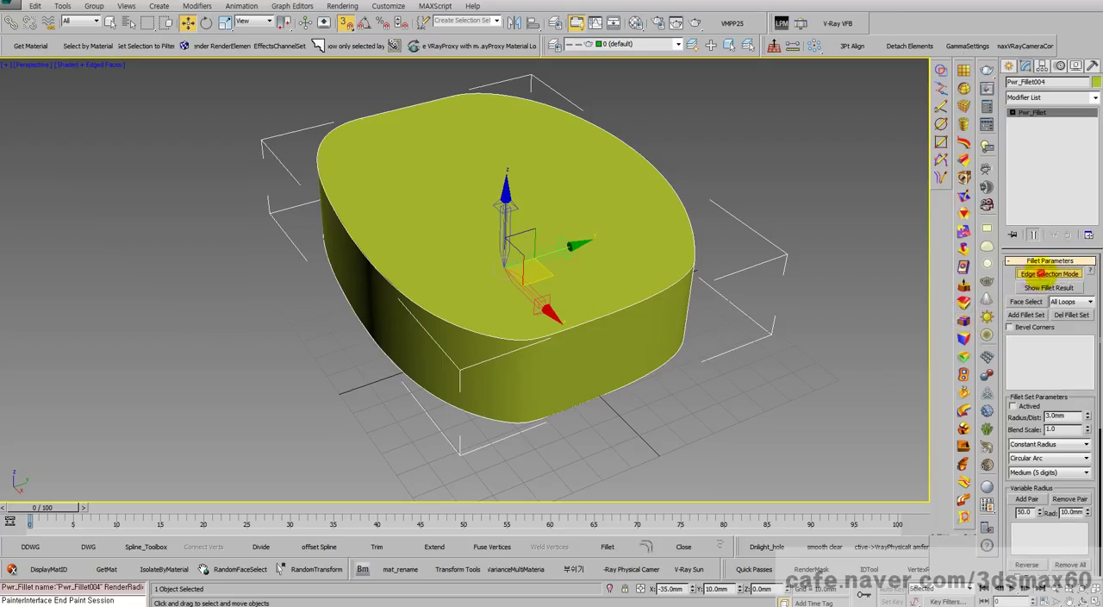
pyautogui.click(1041, 273)
pyautogui.click(657, 294)
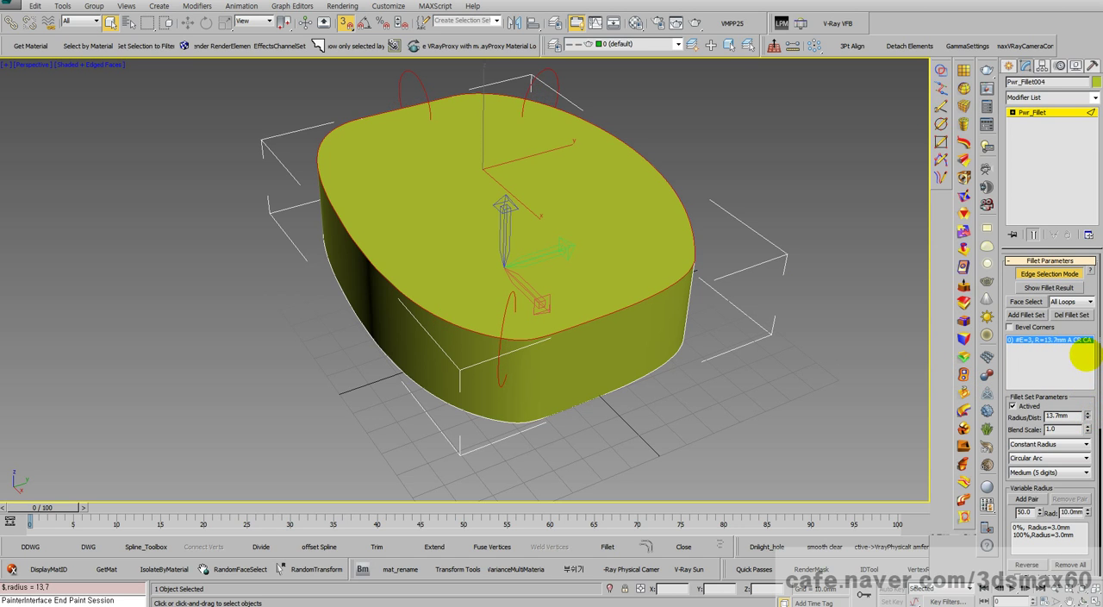
pyautogui.click(1037, 288)
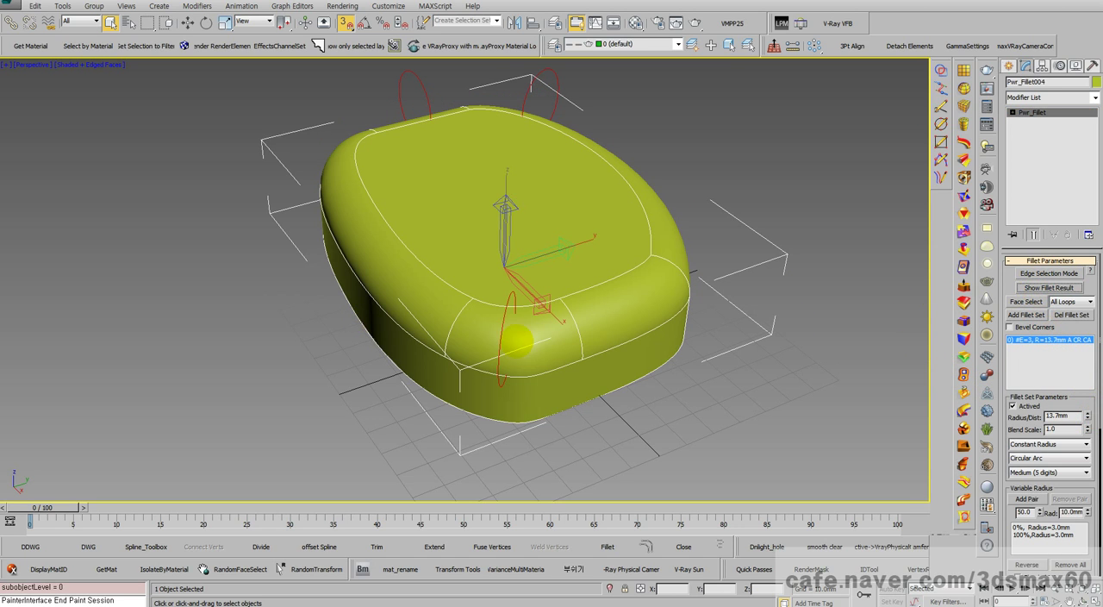
# Step: Try larger radii of 18.4 mm and 16 mm for the upper edge fillet, and settle on 15 mm
pyautogui.moveTo(1089, 414); pyautogui.dragTo(1086, 385)
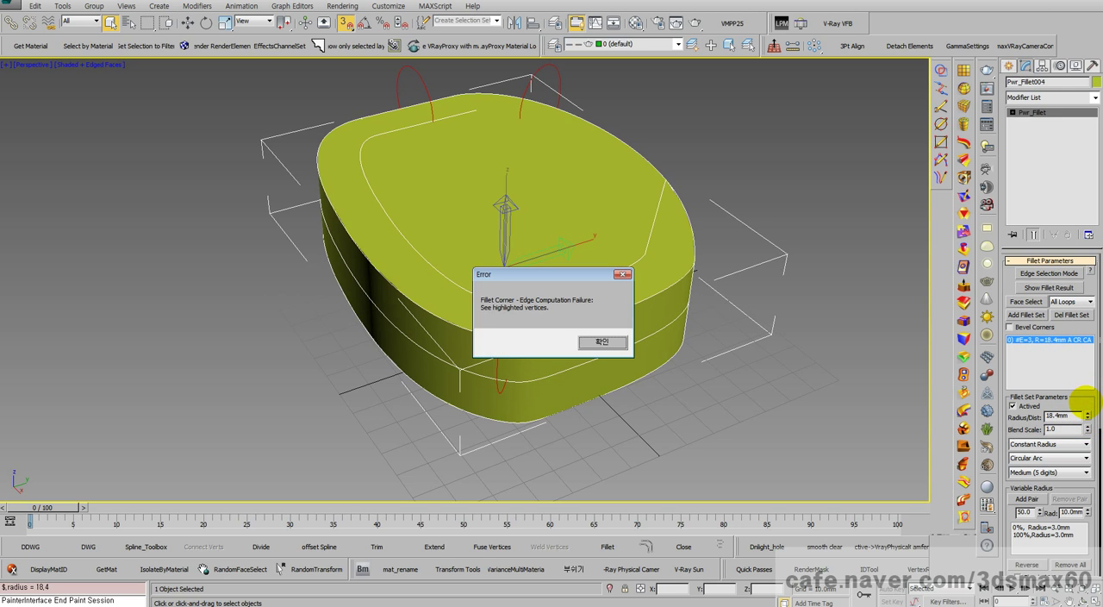
pyautogui.click(602, 342)
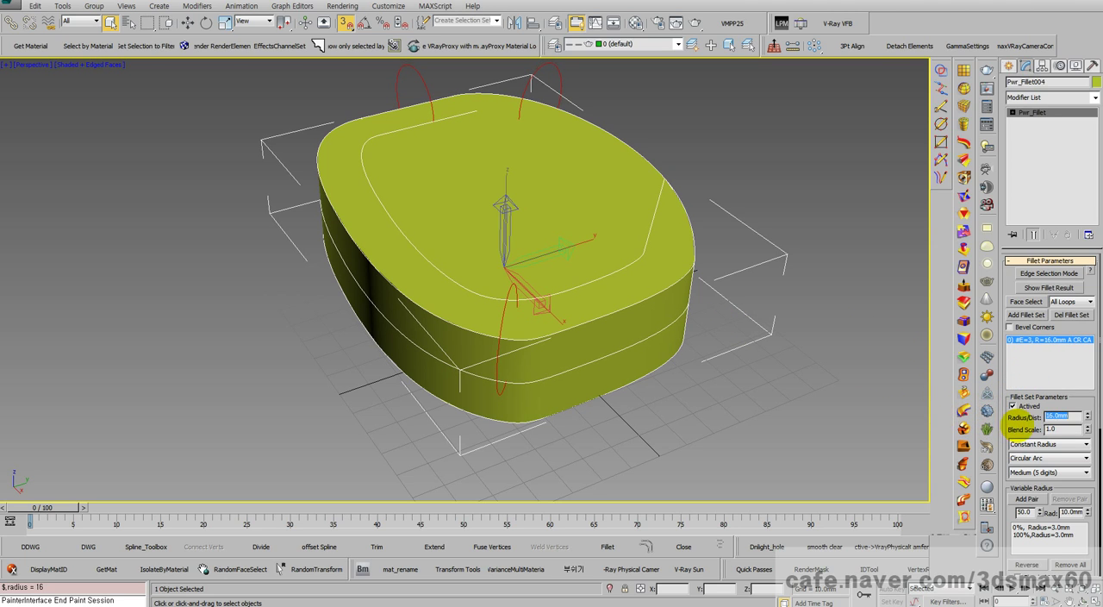
pyautogui.write('5')
pyautogui.press('Return')
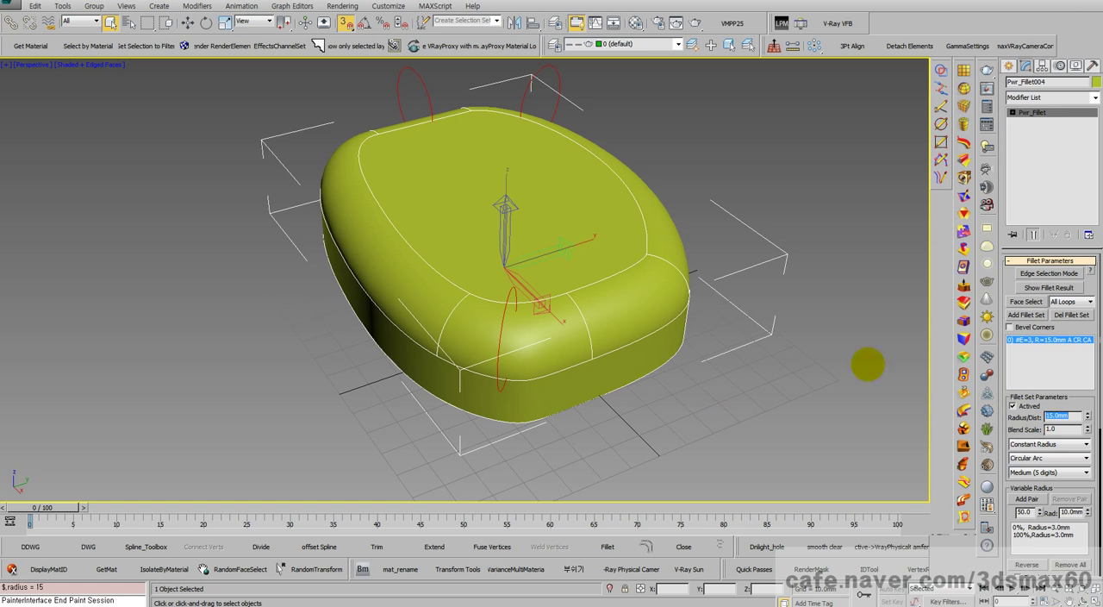
# Step: Examine the filleted body's rounded upper edge and side walls from several angles
pyautogui.moveTo(561, 347); pyautogui.dragTo(425, 362, button='middle')
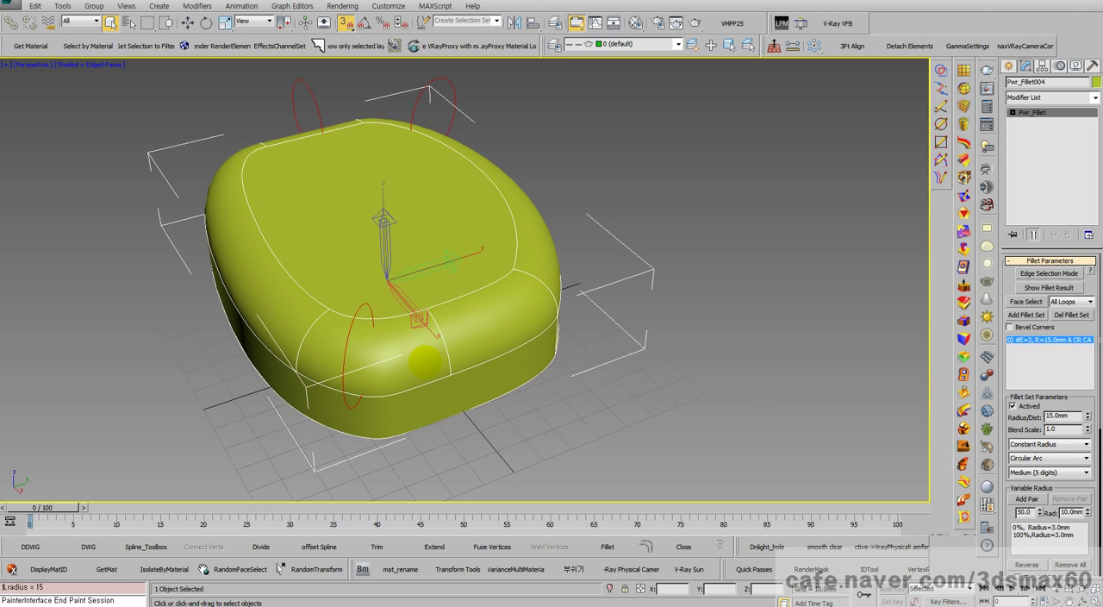
pyautogui.hotkey('ctrl', 'r')
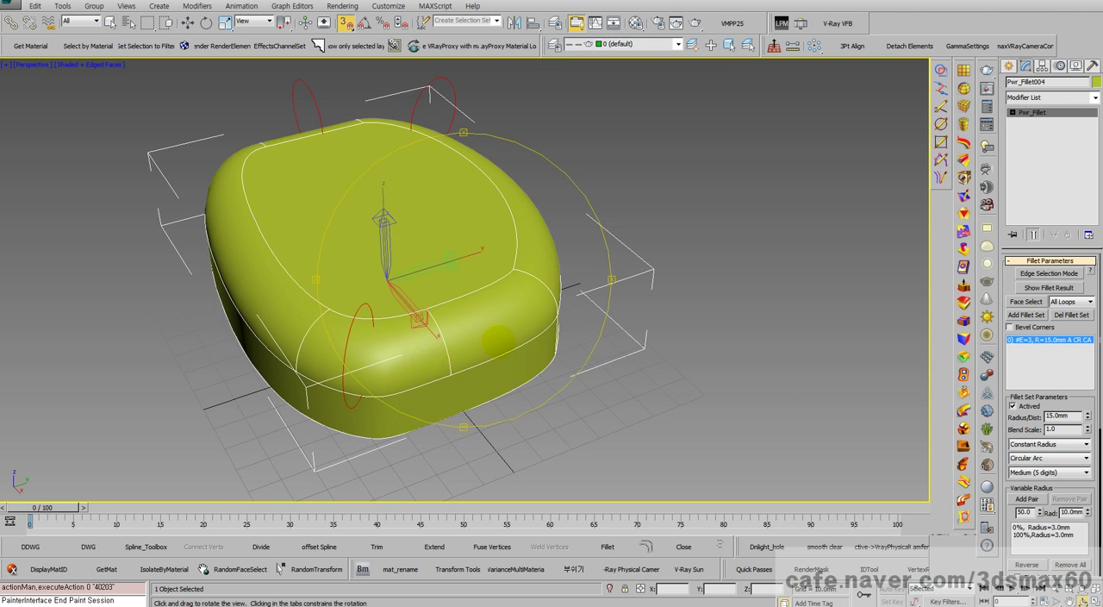
pyautogui.moveTo(498, 341); pyautogui.dragTo(333, 324)
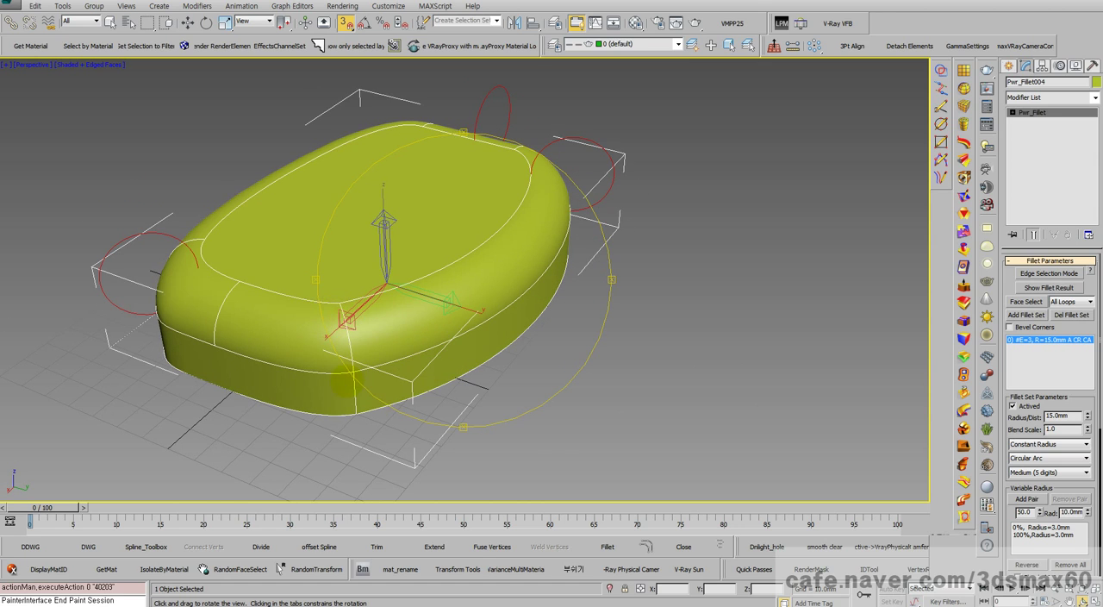
pyautogui.moveTo(343, 383); pyautogui.dragTo(392, 343)
pyautogui.scroll(-5, 456, 328)
pyautogui.moveTo(461, 326); pyautogui.dragTo(392, 323, button='middle')
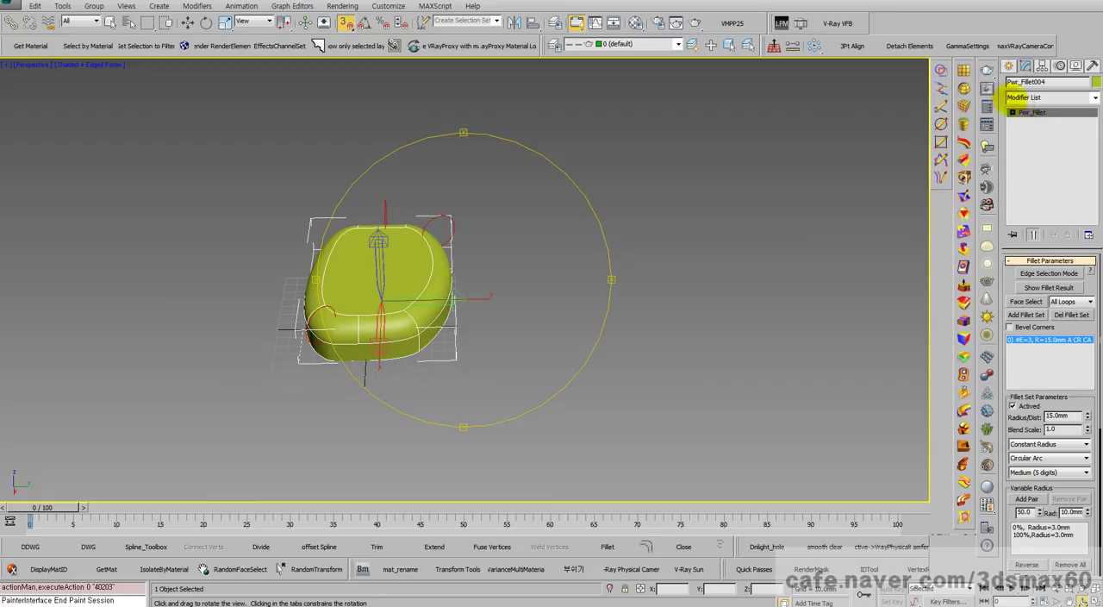
# Step: Draw a second closed freeform outline beside the filleted body as a Control Points Power Sketch and finish it
pyautogui.click(1007, 67)
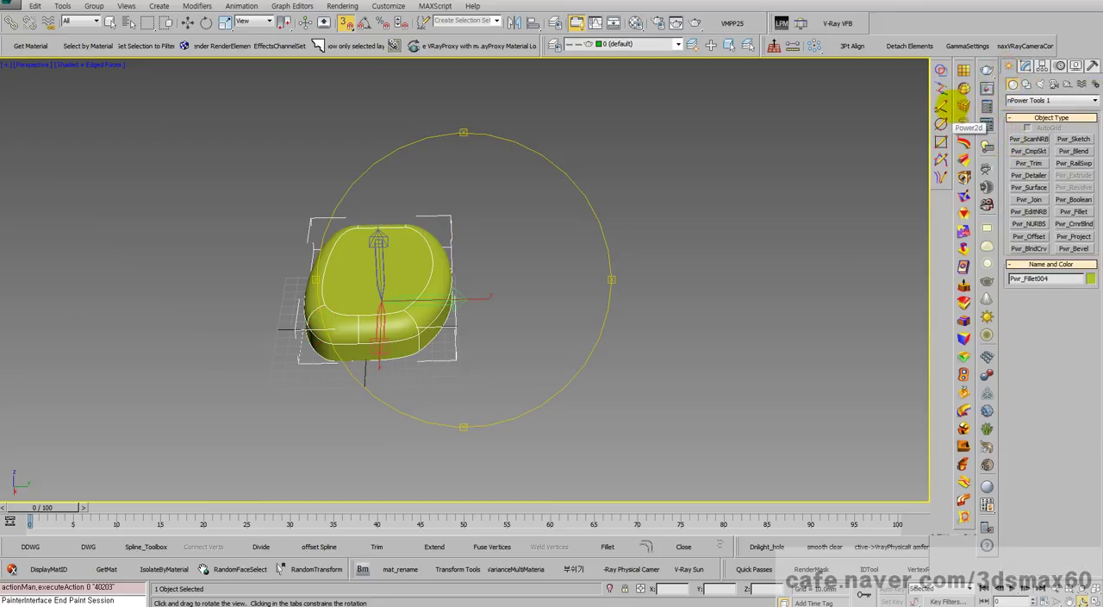
pyautogui.moveTo(592, 226); pyautogui.dragTo(471, 214)
pyautogui.rightClick(470, 227)
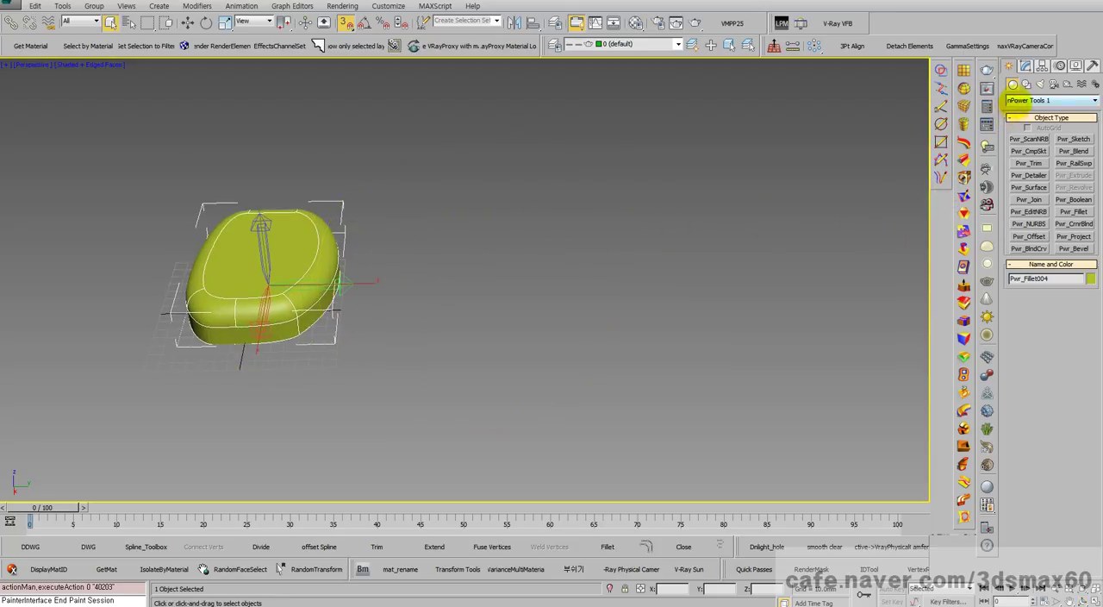
pyautogui.click(1019, 100)
pyautogui.click(1022, 111)
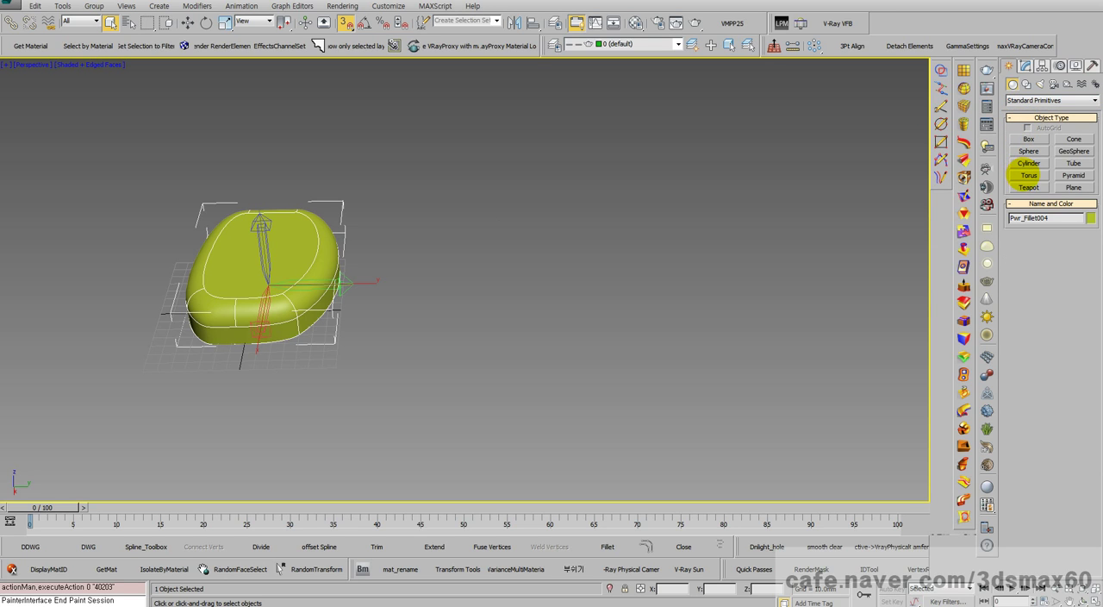
pyautogui.click(942, 109)
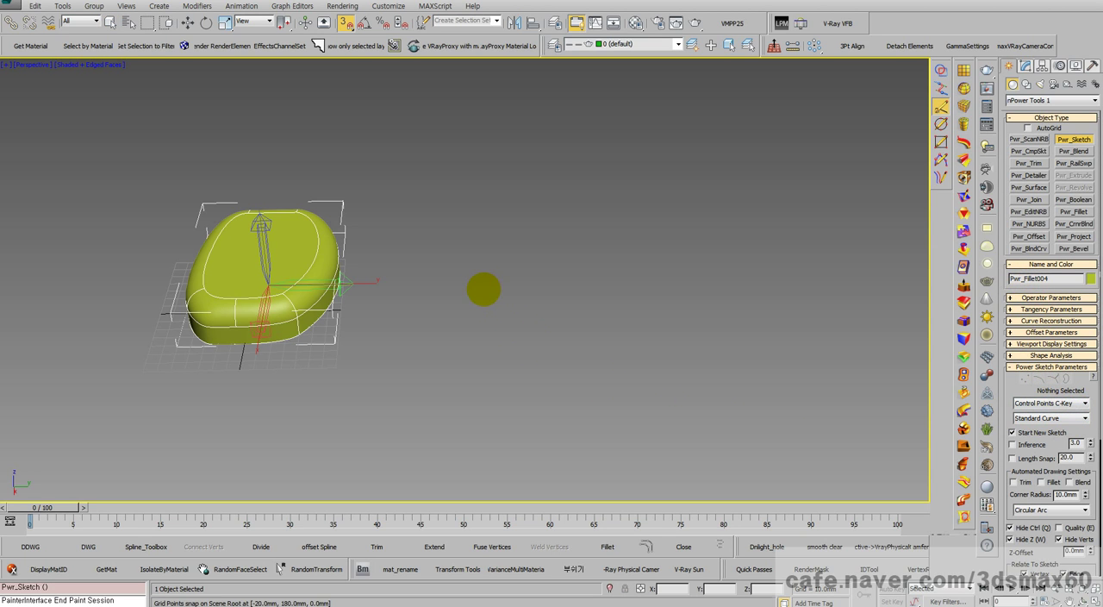
pyautogui.moveTo(466, 290)
pyautogui.mouseDown()
pyautogui.moveTo(614, 291)
pyautogui.moveTo(680, 239)
pyautogui.moveTo(690, 191)
pyautogui.moveTo(647, 165)
pyautogui.moveTo(512, 164)
pyautogui.moveTo(450, 182)
pyautogui.moveTo(468, 247)
pyautogui.moveTo(436, 298)
pyautogui.moveTo(388, 310)
pyautogui.moveTo(468, 378)
pyautogui.moveTo(354, 268)
pyautogui.moveTo(362, 357)
pyautogui.moveTo(398, 379)
pyautogui.moveTo(457, 388)
pyautogui.mouseUp()
pyautogui.scroll(5, 457, 267)
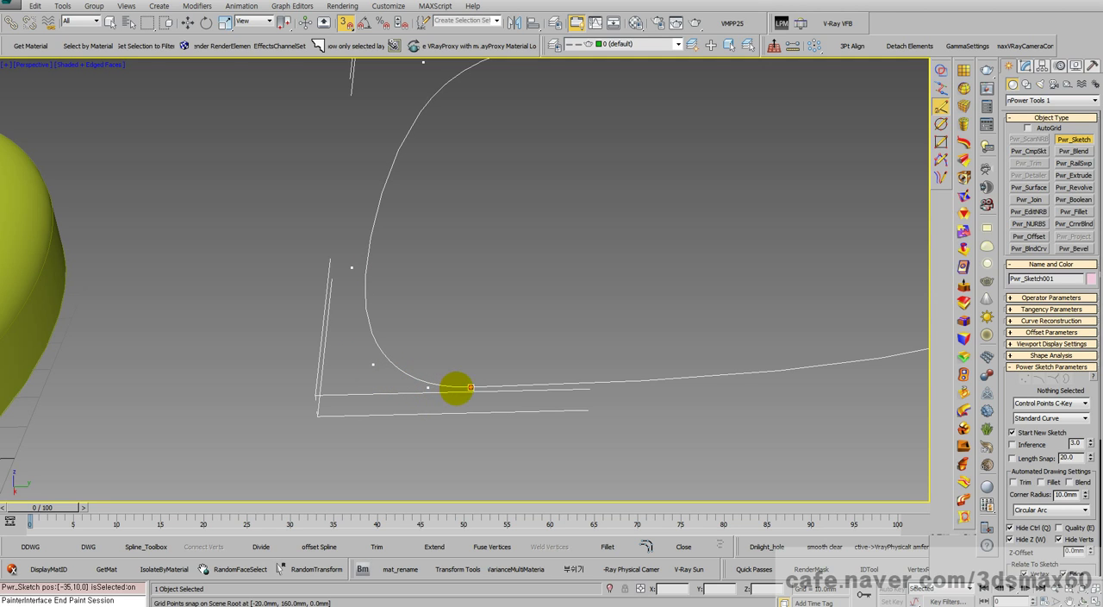
pyautogui.rightClick(464, 390)
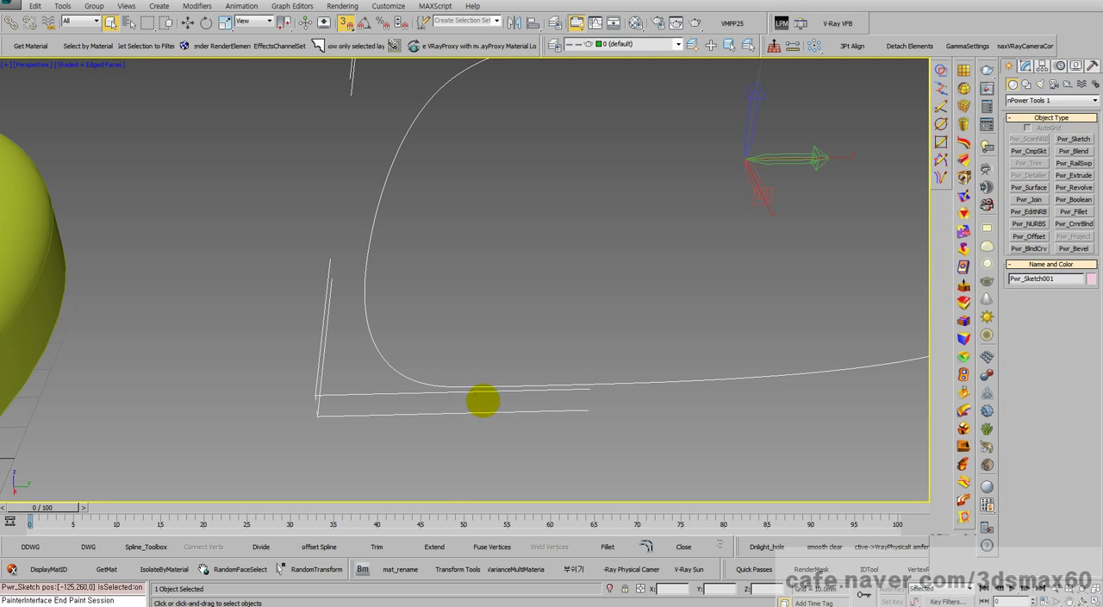
# Step: Power Extrude the new freeform outline 31.5 mm and view the solid from a lower angle
pyautogui.scroll(-6, 479, 384)
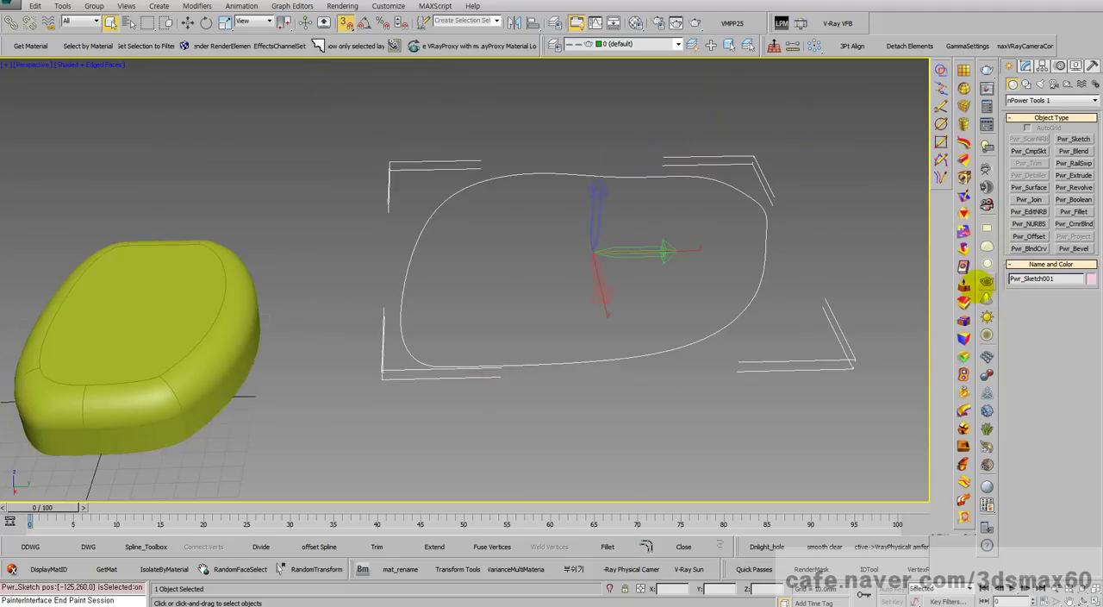
pyautogui.click(962, 286)
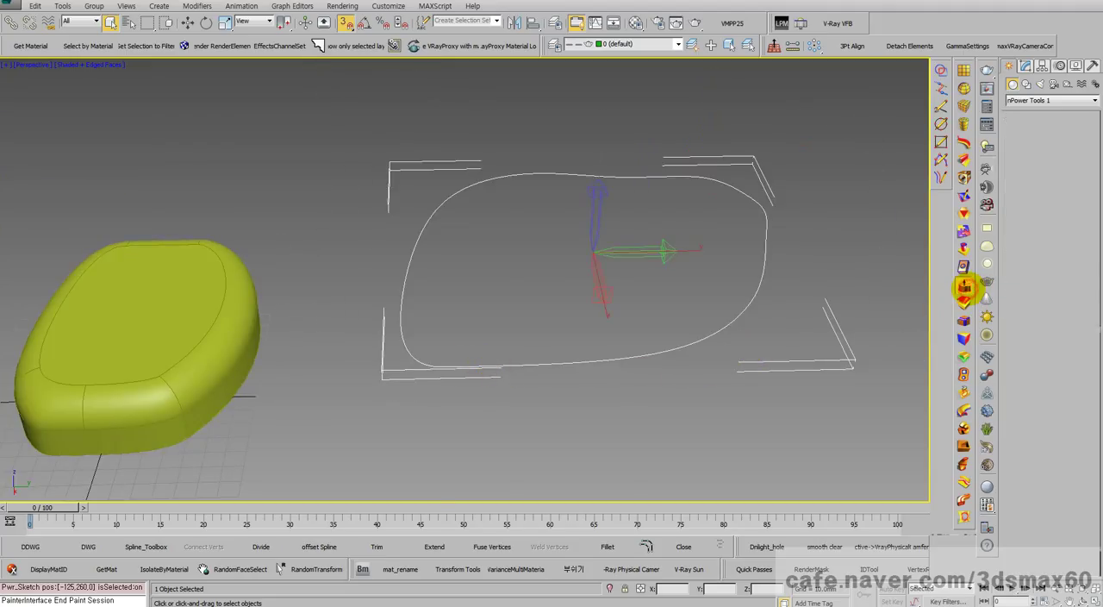
pyautogui.click(615, 350)
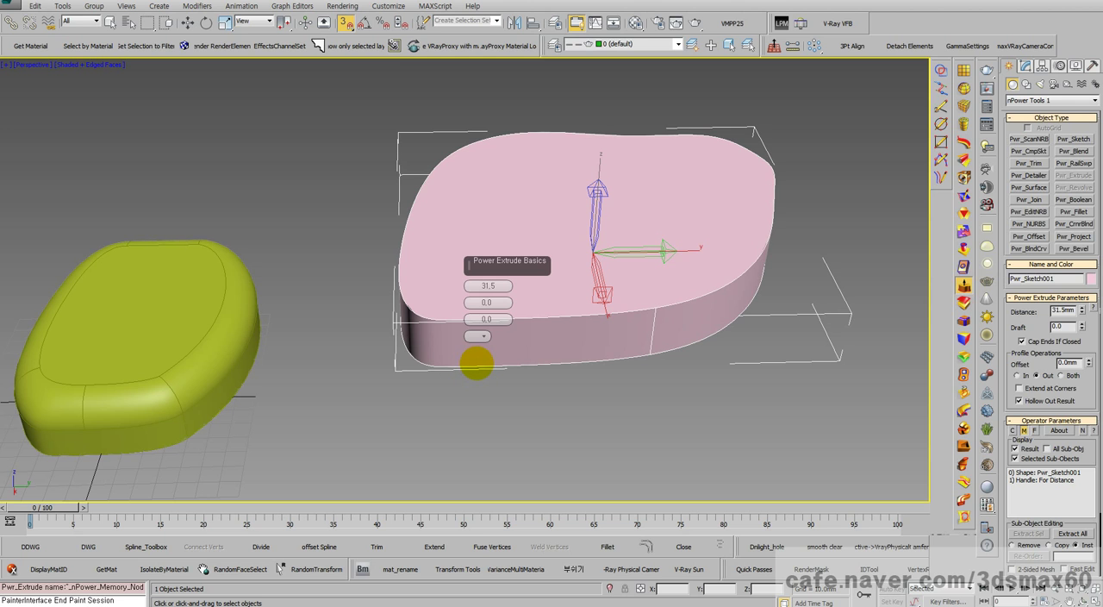
pyautogui.hotkey('ctrl', 'r')
pyautogui.moveTo(497, 370); pyautogui.dragTo(470, 310)
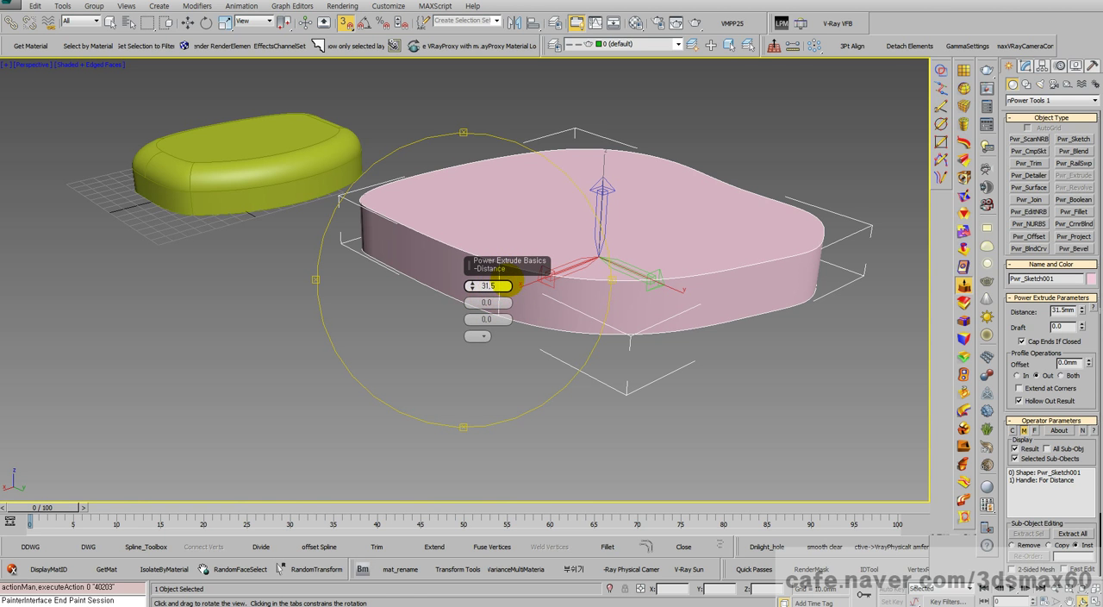
# Step: Examine the extruded freeform solid from several angles and in the top view
pyautogui.moveTo(546, 352); pyautogui.dragTo(569, 345)
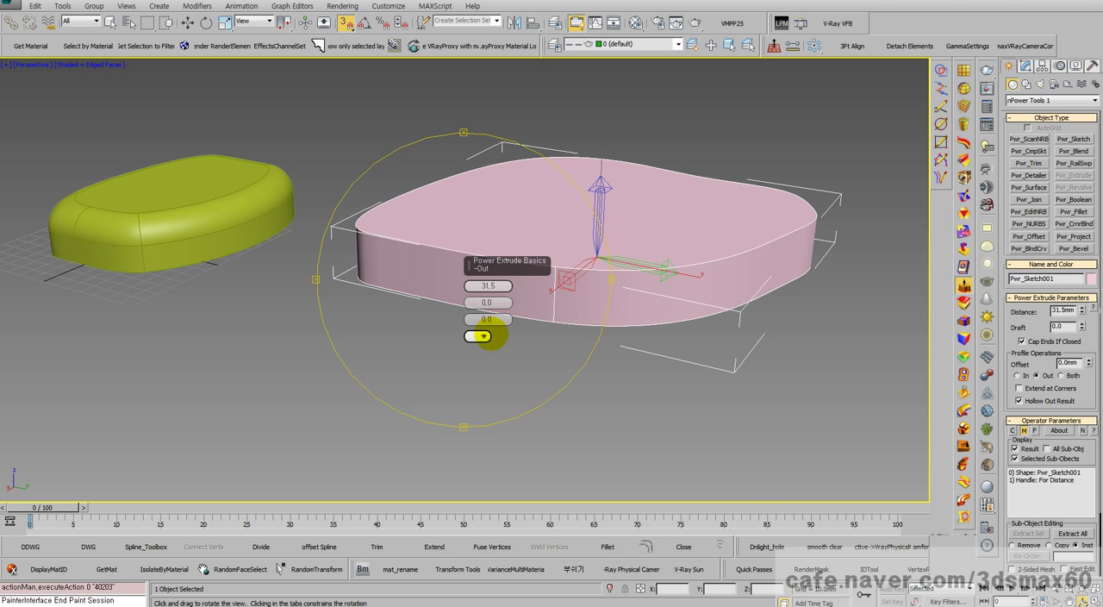
pyautogui.rightClick(623, 316)
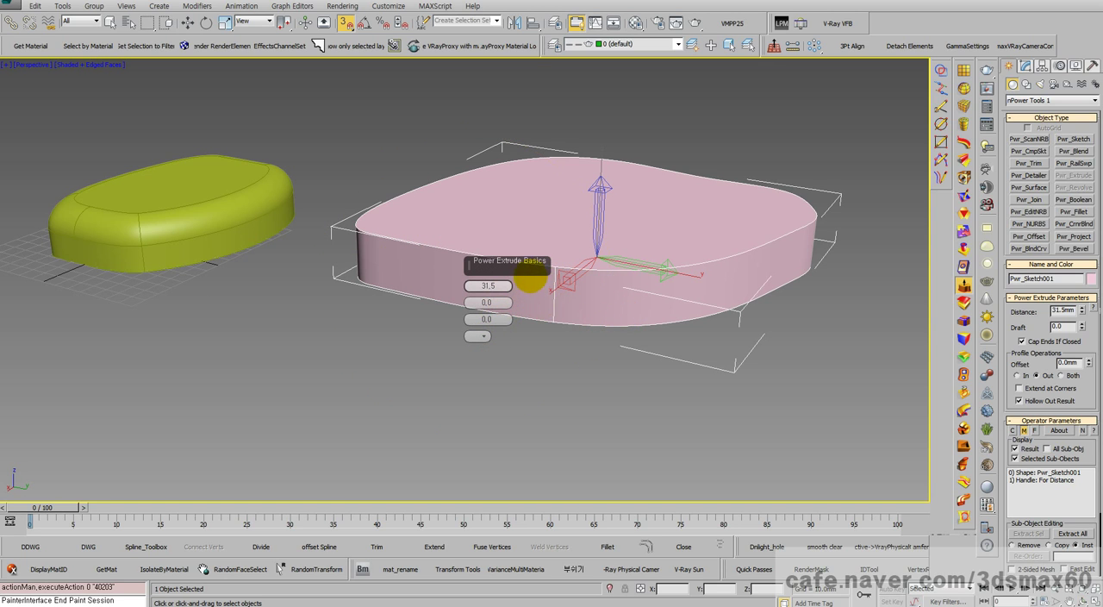
pyautogui.moveTo(593, 292); pyautogui.dragTo(662, 376, button='middle')
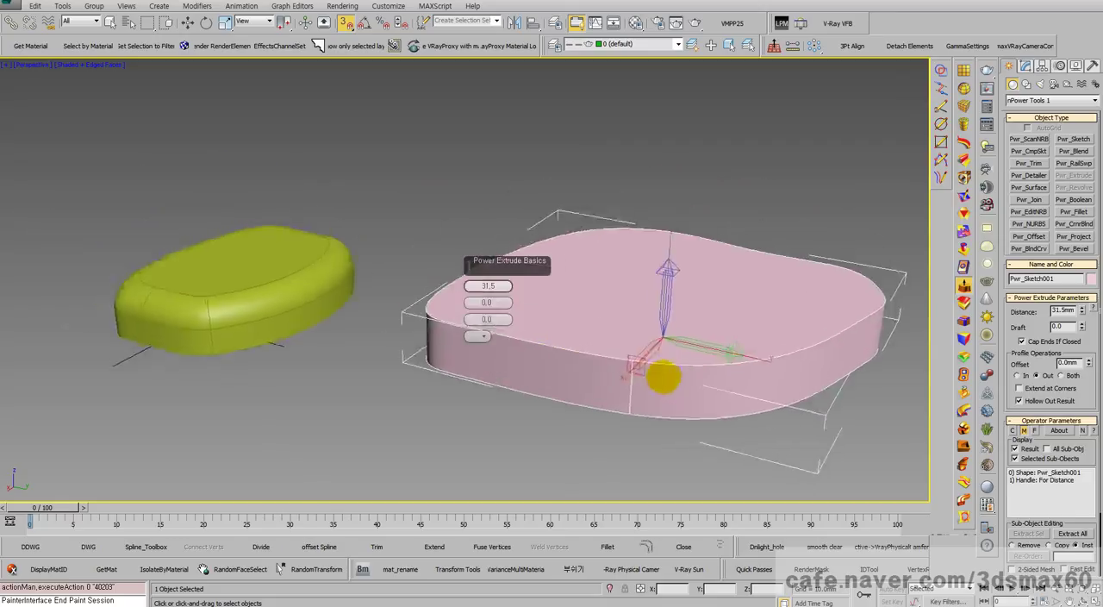
pyautogui.scroll(-3, 657, 369)
pyautogui.rightClick(655, 369)
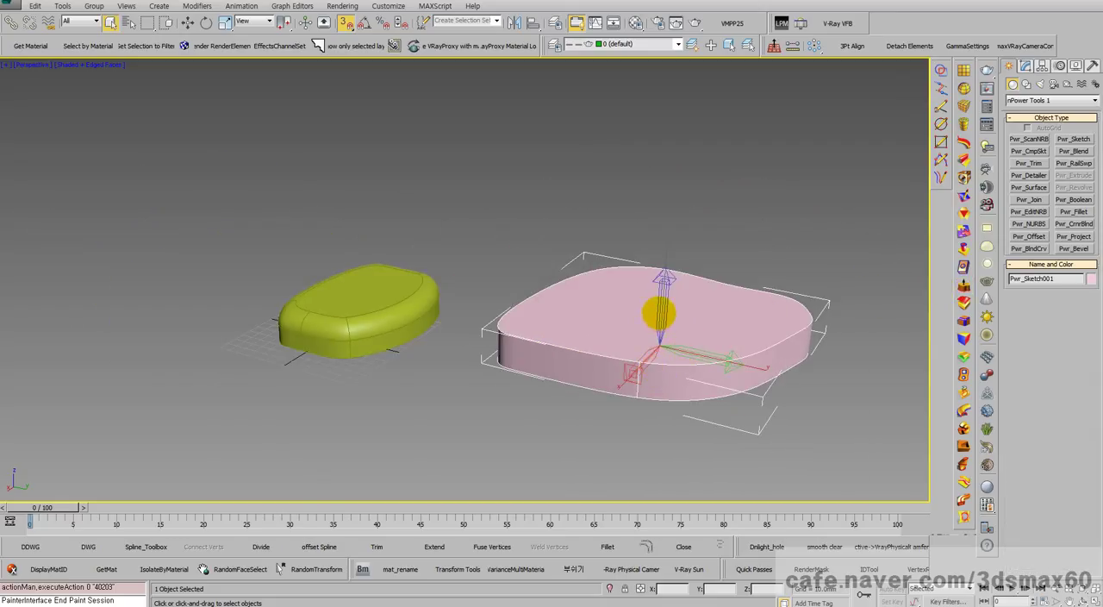
pyautogui.hotkey('ctrl', 'r')
pyautogui.moveTo(660, 313); pyautogui.dragTo(713, 365)
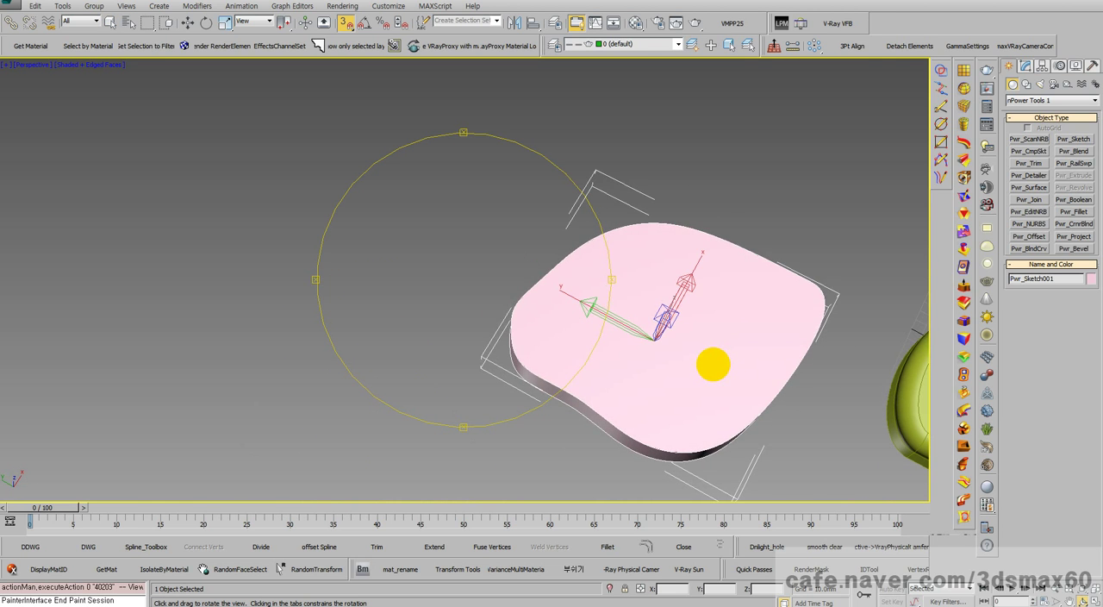
pyautogui.press('t')
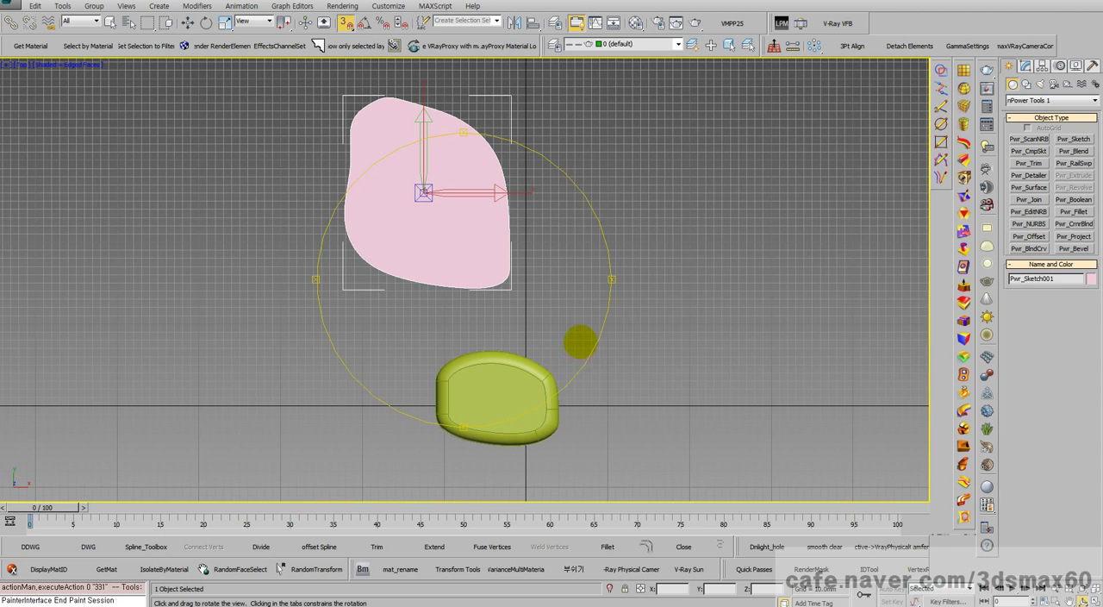
pyautogui.scroll(5, 579, 336)
pyautogui.moveTo(567, 286); pyautogui.dragTo(492, 317)
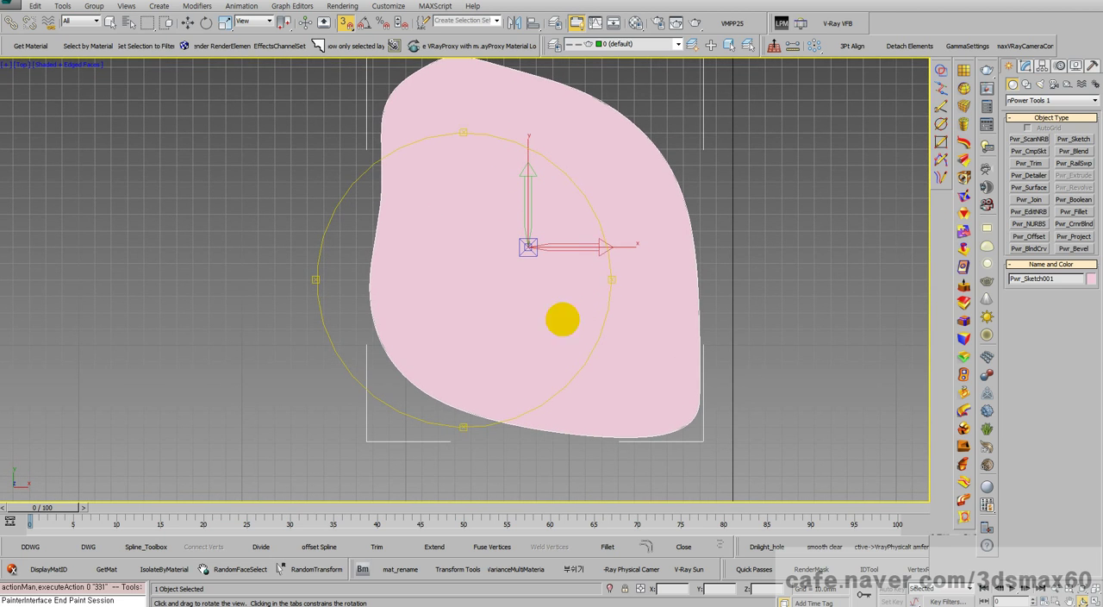
# Step: Undo the second freeform outline together with its extrusion, and delete the remaining filleted body
pyautogui.click(1024, 67)
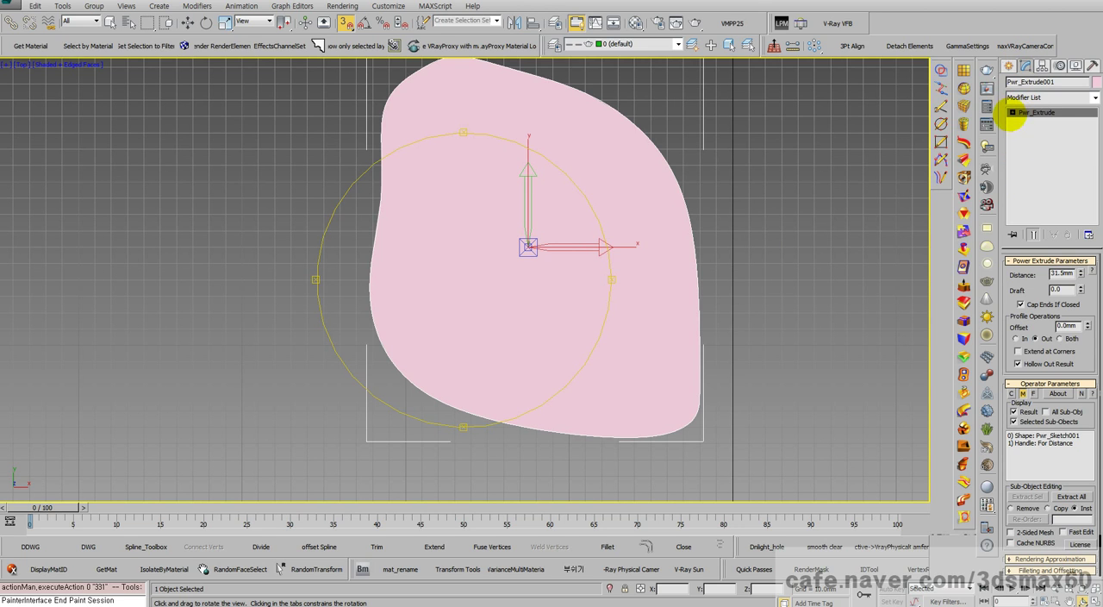
pyautogui.hotkey('ctrl', 'z')
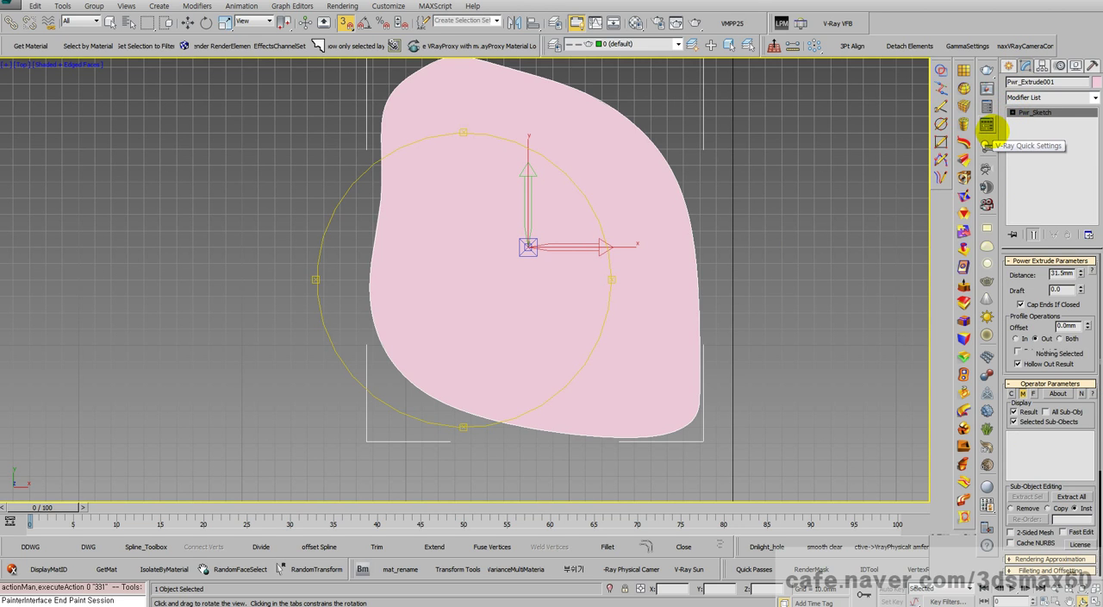
pyautogui.hotkey('ctrl', 'z')
pyautogui.hotkey('ctrl', 'z')
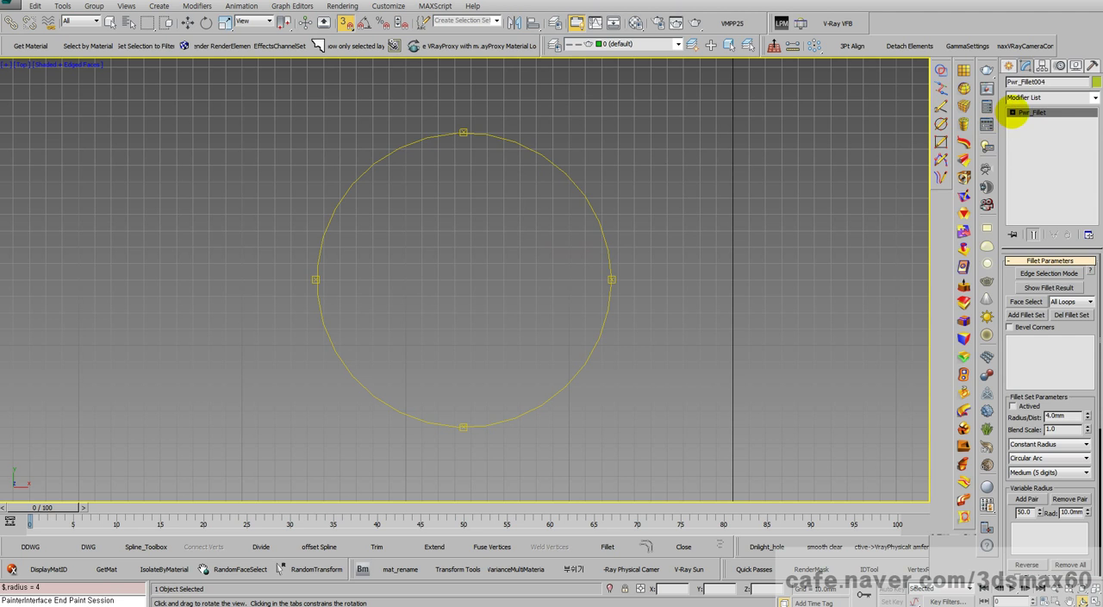
pyautogui.scroll(-5, 589, 183)
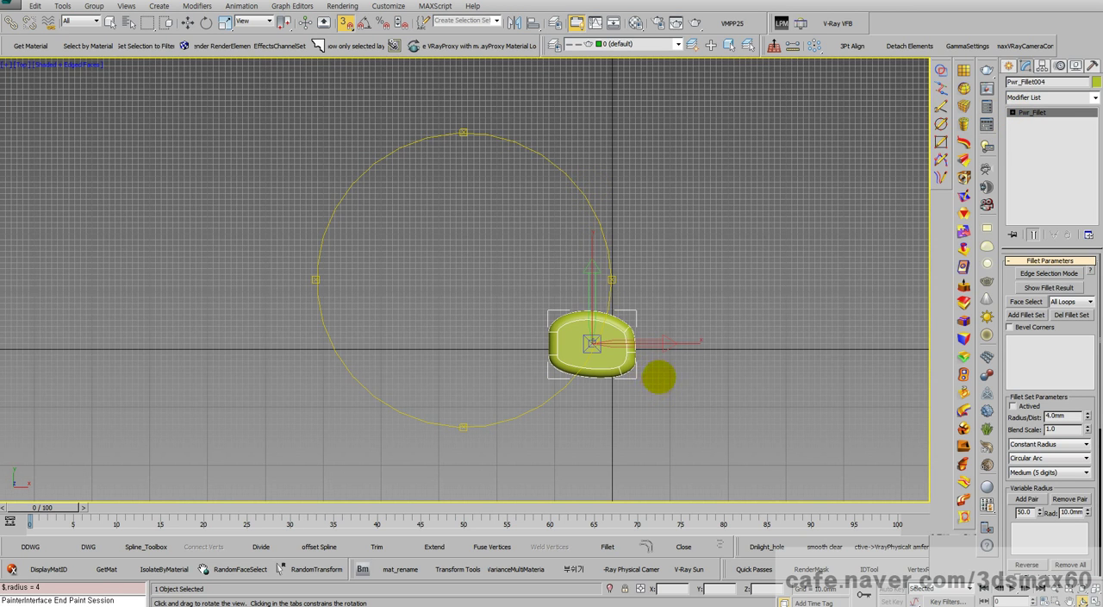
pyautogui.press('Delete')
# Step: Start a Control Points Power Sketch with a long straight upper edge and closely spaced points around its upper-left corner
pyautogui.click(1009, 67)
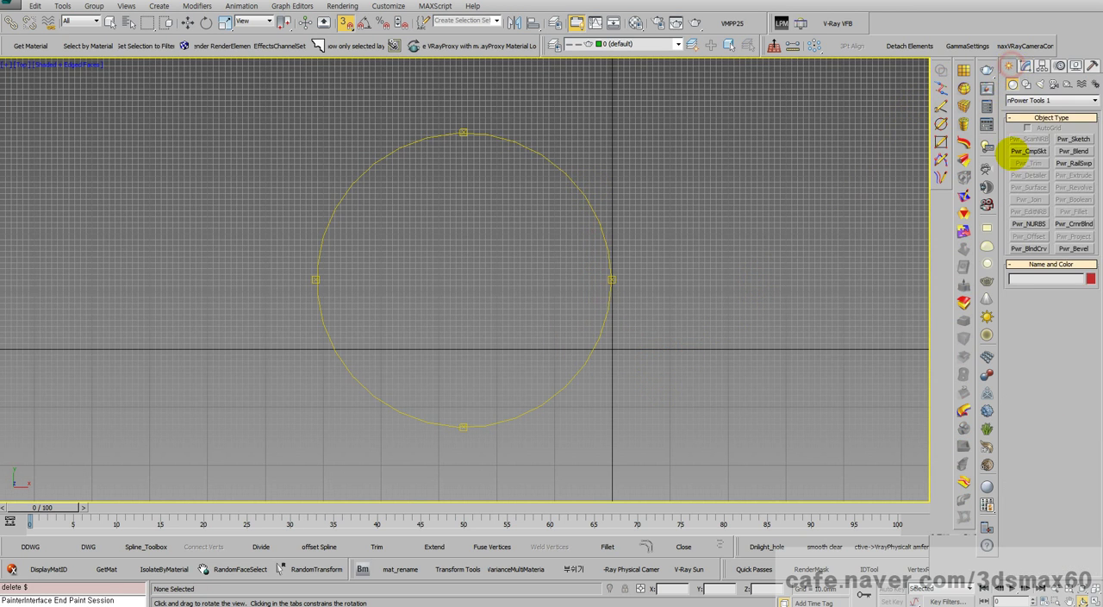
pyautogui.click(941, 106)
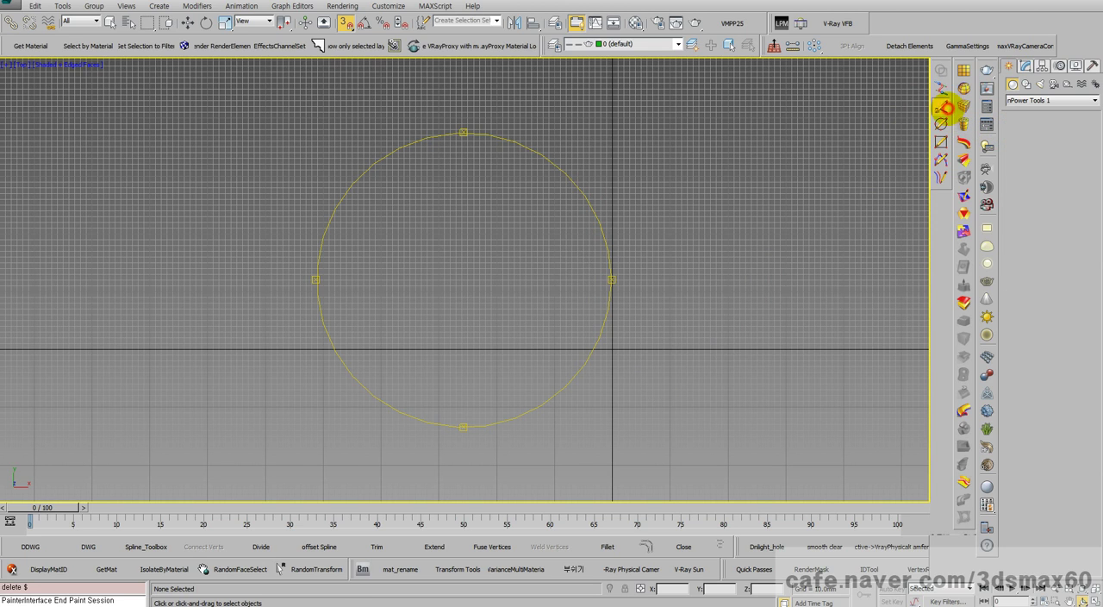
pyautogui.click(577, 239)
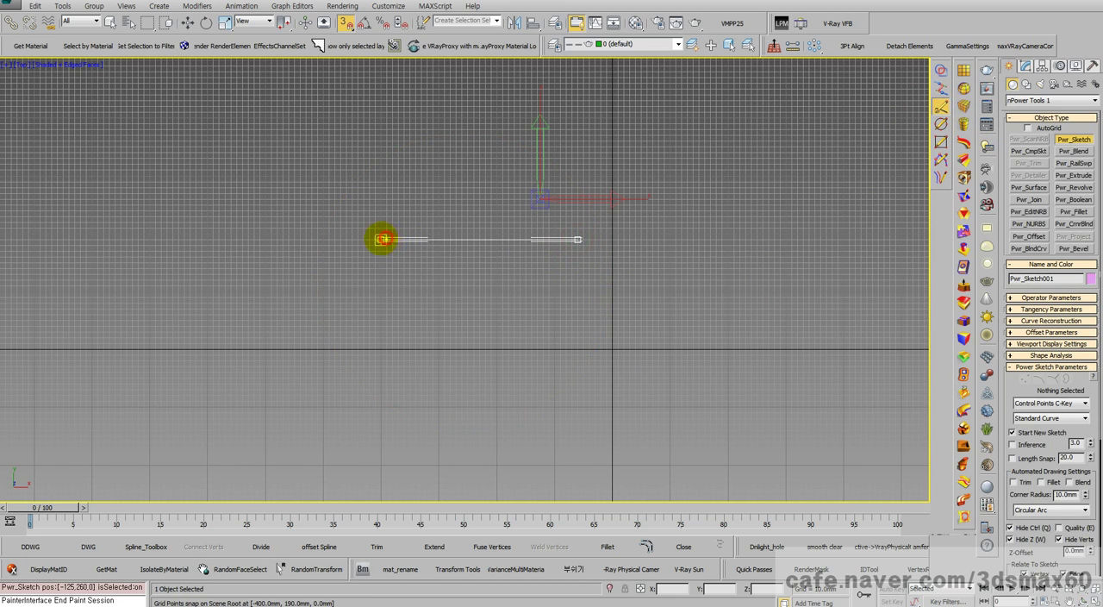
pyautogui.click(385, 240)
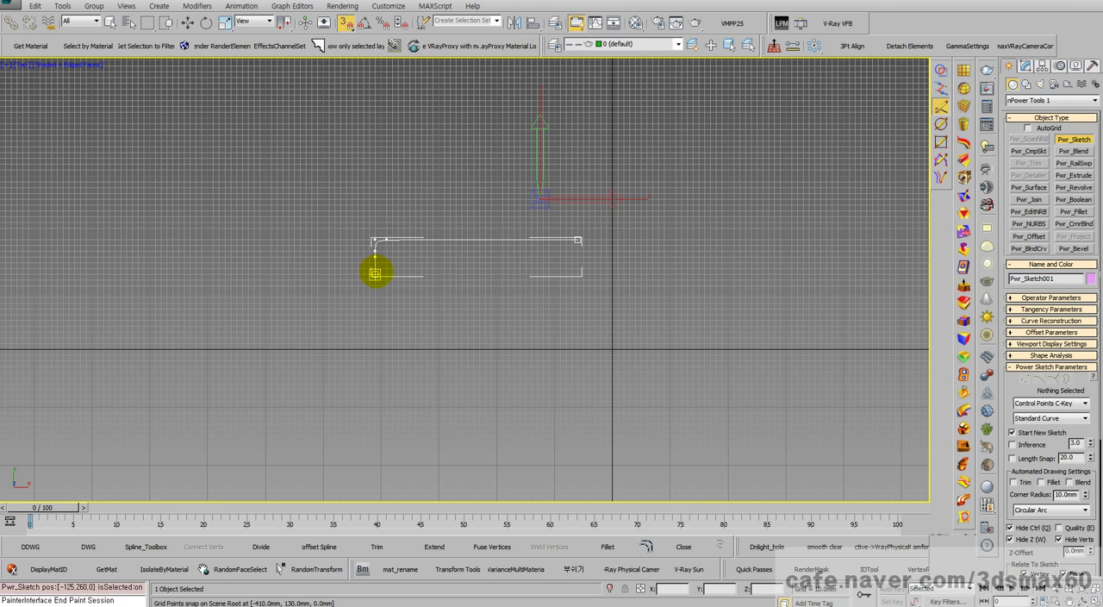
pyautogui.scroll(5, 370, 272)
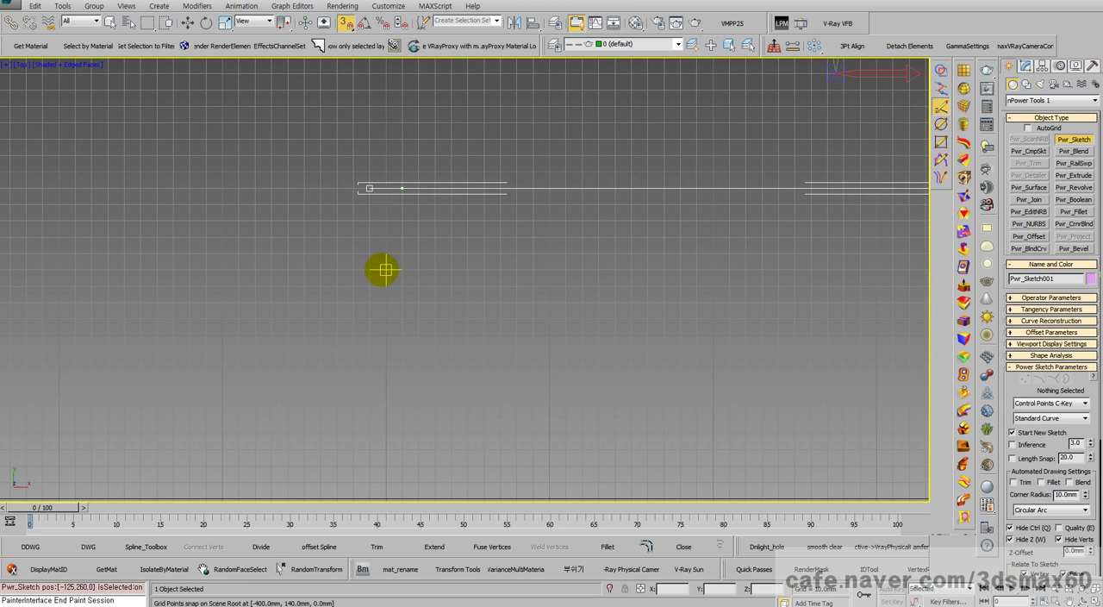
pyautogui.click(387, 190)
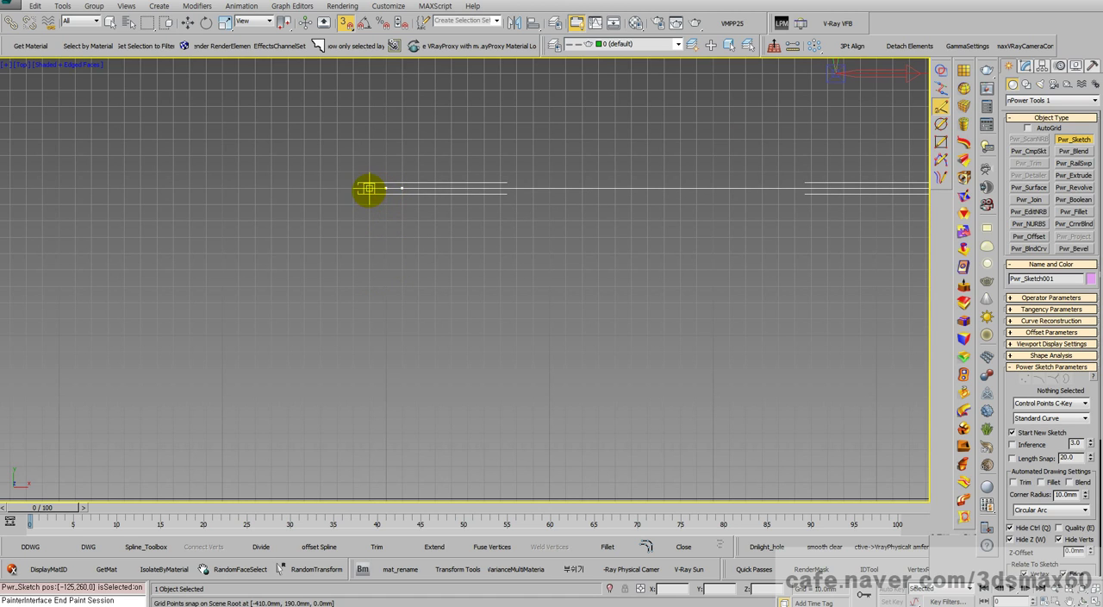
pyautogui.click(370, 189)
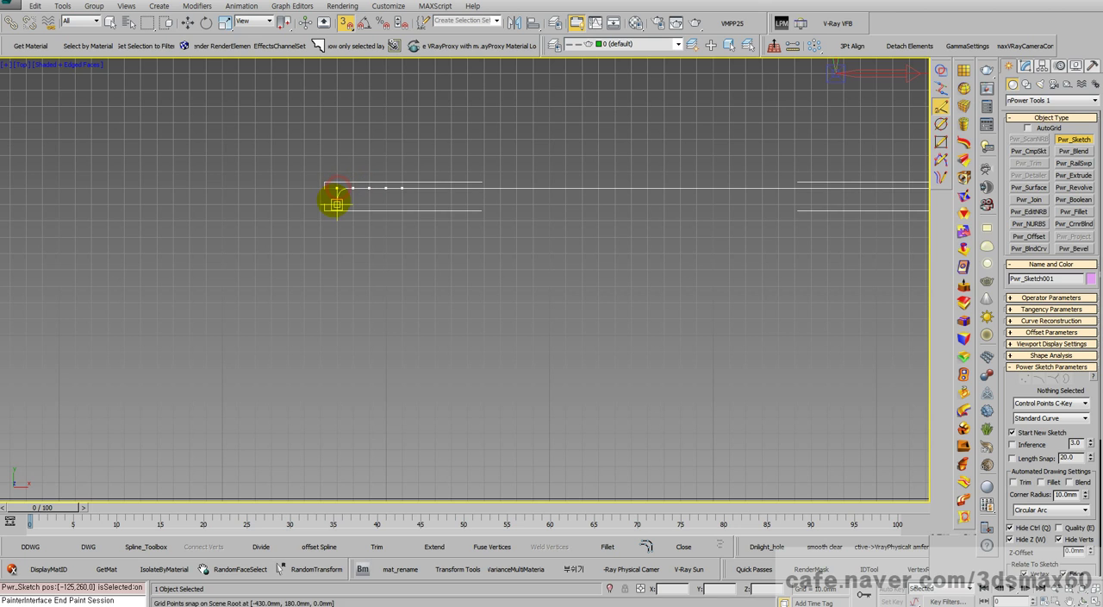
pyautogui.click(333, 202)
pyautogui.click(335, 239)
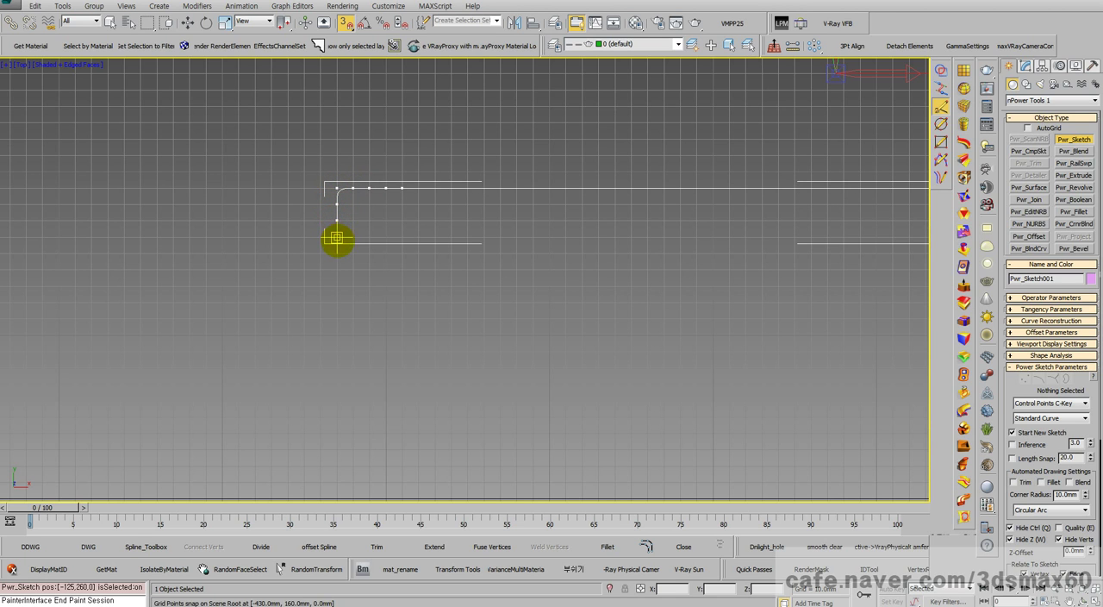
# Step: Carry the outline down to its lower-left corner with three control points spaced about 20 mm apart along the lower edge
pyautogui.scroll(-3, 342, 278)
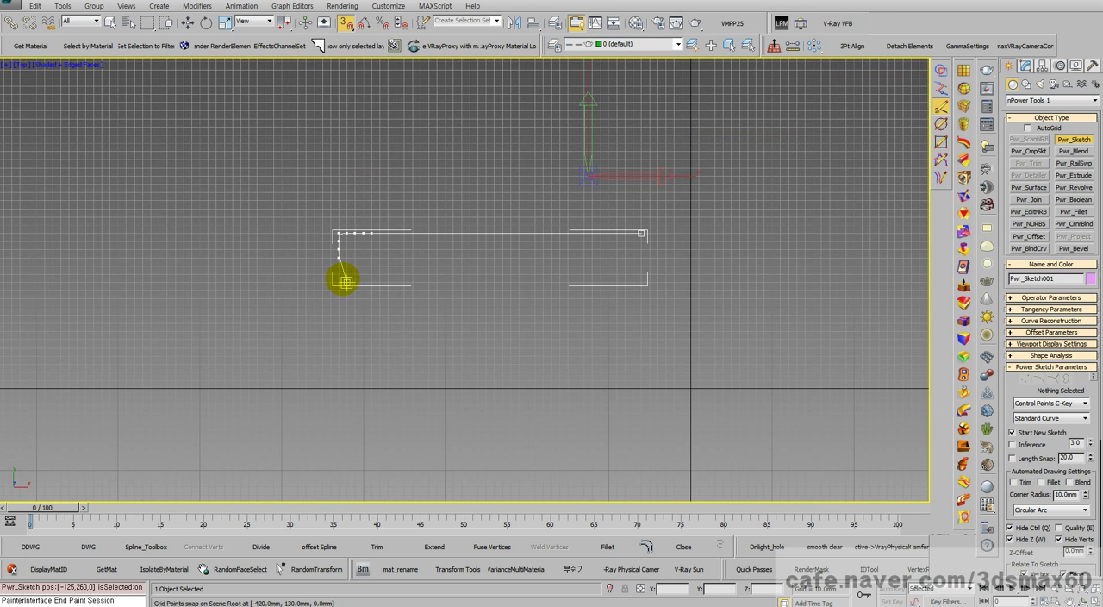
pyautogui.click(338, 349)
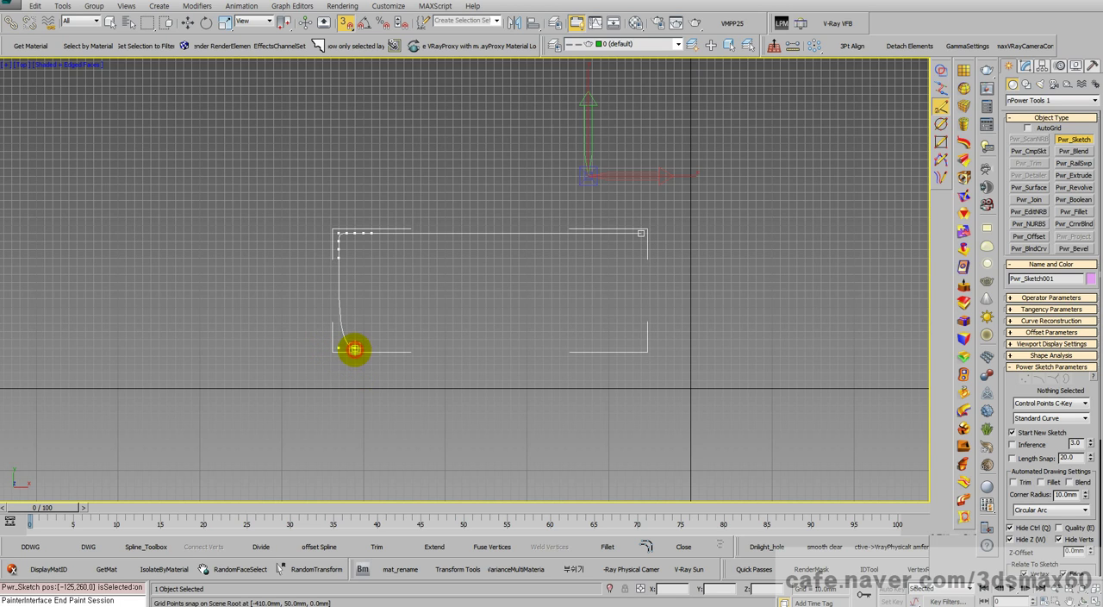
pyautogui.click(354, 348)
pyautogui.click(370, 348)
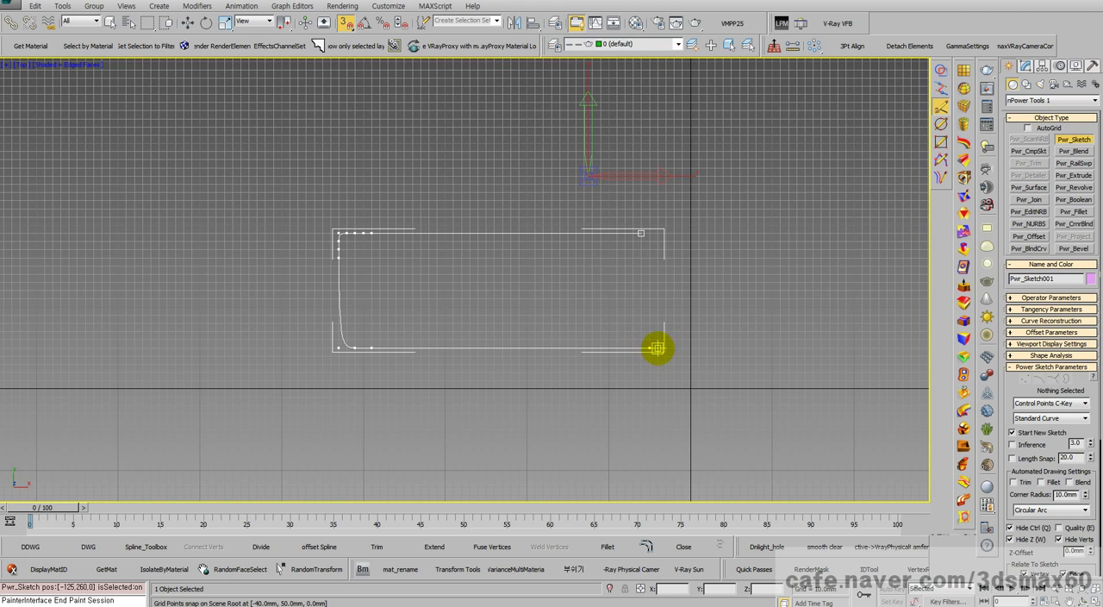
# Step: Shape the outline's lower-right and upper-right corners with closely spaced control points and close the rounded rectangle
pyautogui.scroll(4, 658, 349)
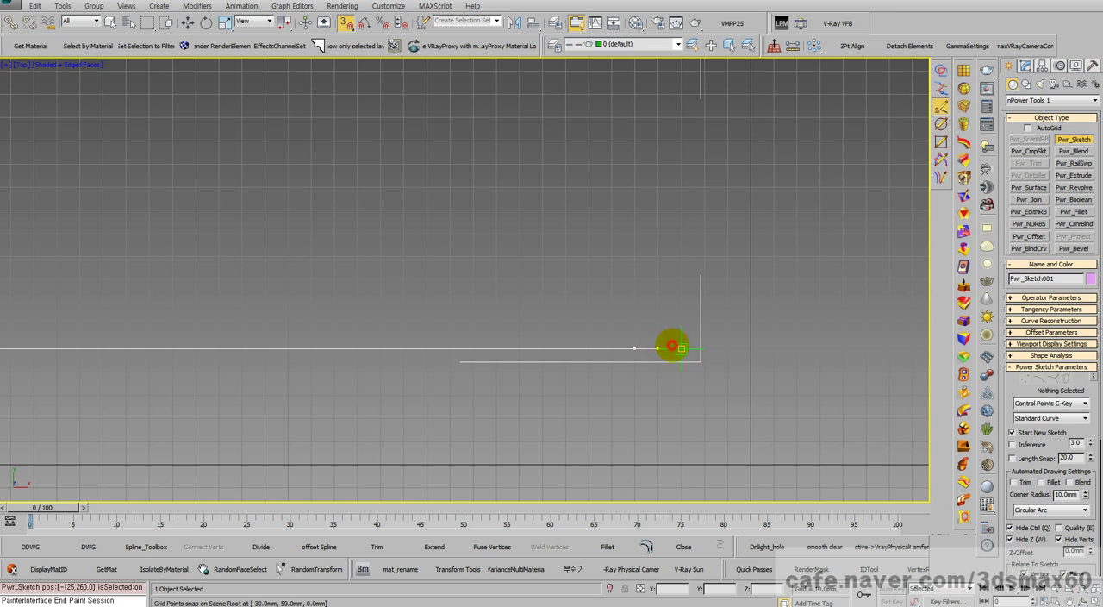
pyautogui.click(681, 348)
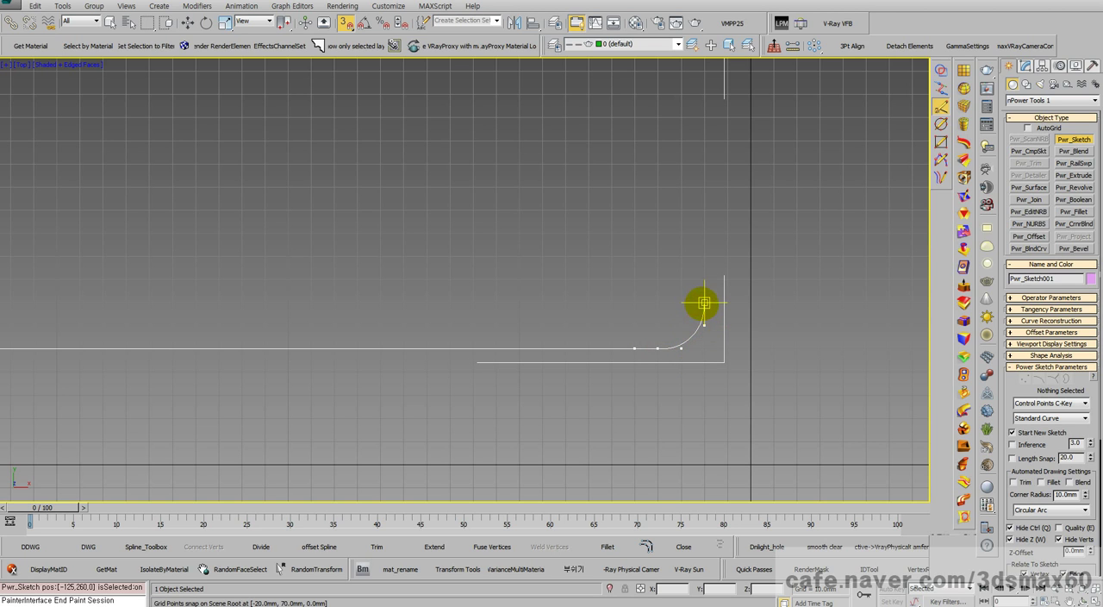
pyautogui.scroll(-2, 687, 293)
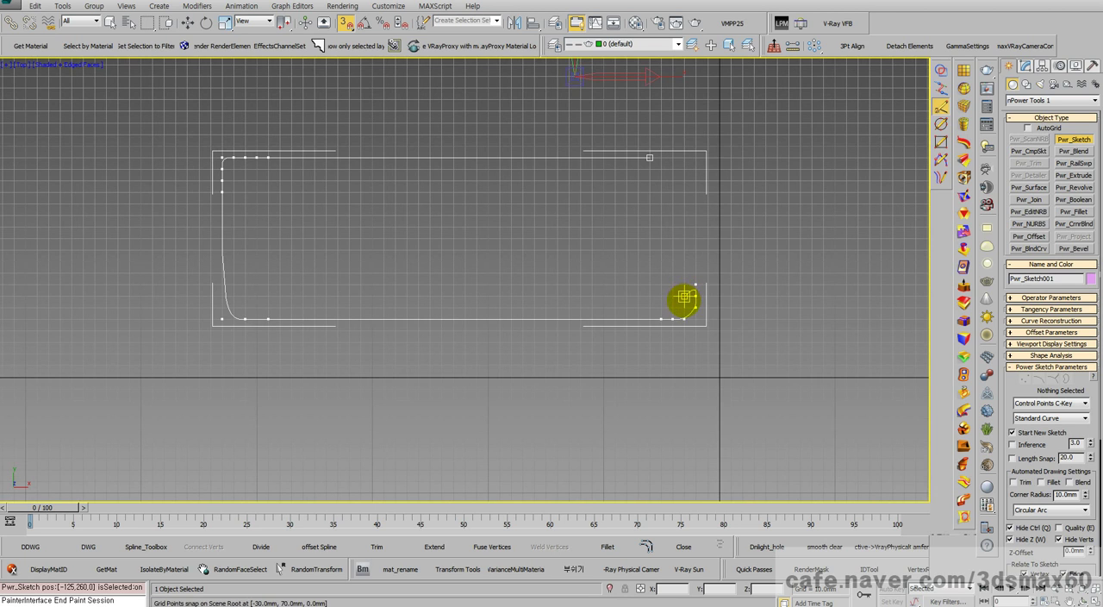
pyautogui.scroll(1, 683, 181)
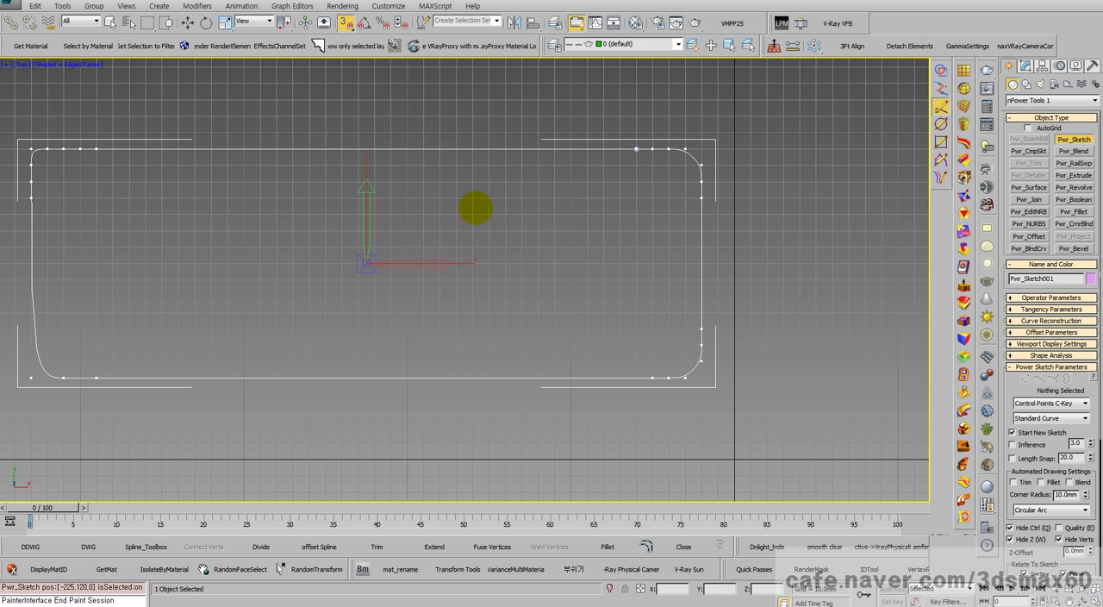
pyautogui.rightClick(509, 207)
# Step: Power Extrude the rounded rectangular outline 31.5 mm in a perspective view
pyautogui.hotkey('ctrl', 'r')
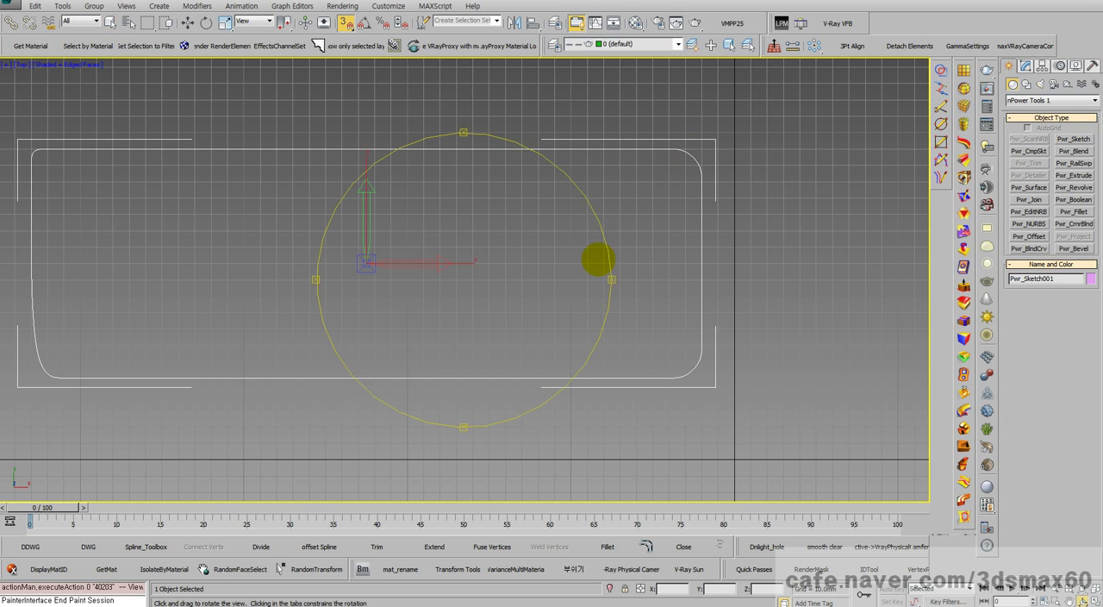
pyautogui.moveTo(523, 275); pyautogui.dragTo(439, 220)
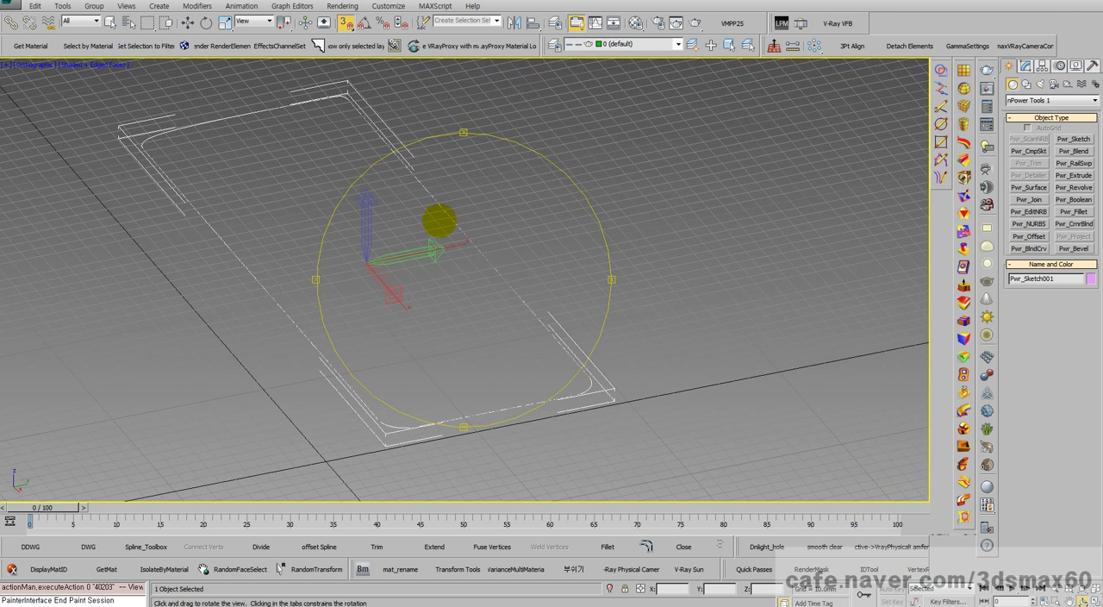
pyautogui.press('p')
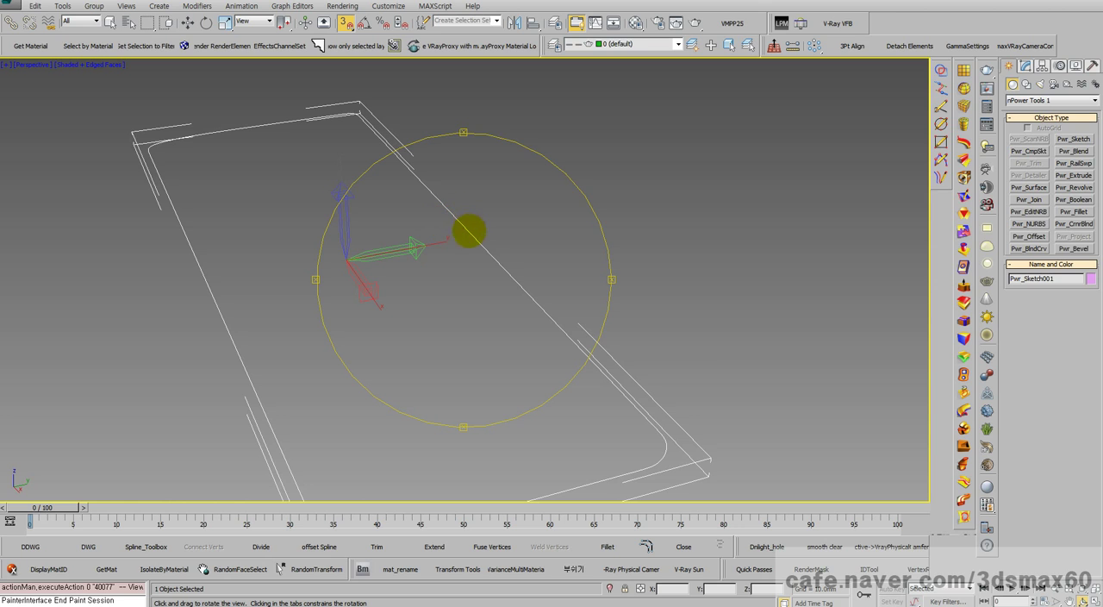
pyautogui.scroll(-4, 489, 227)
pyautogui.scroll(3, 507, 296)
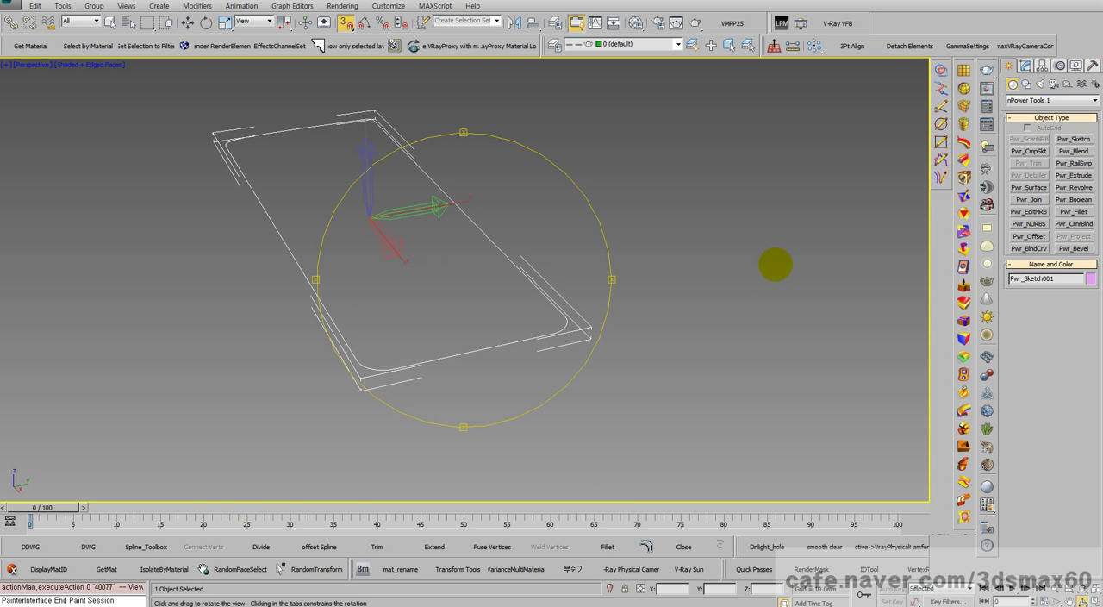
pyautogui.click(1025, 66)
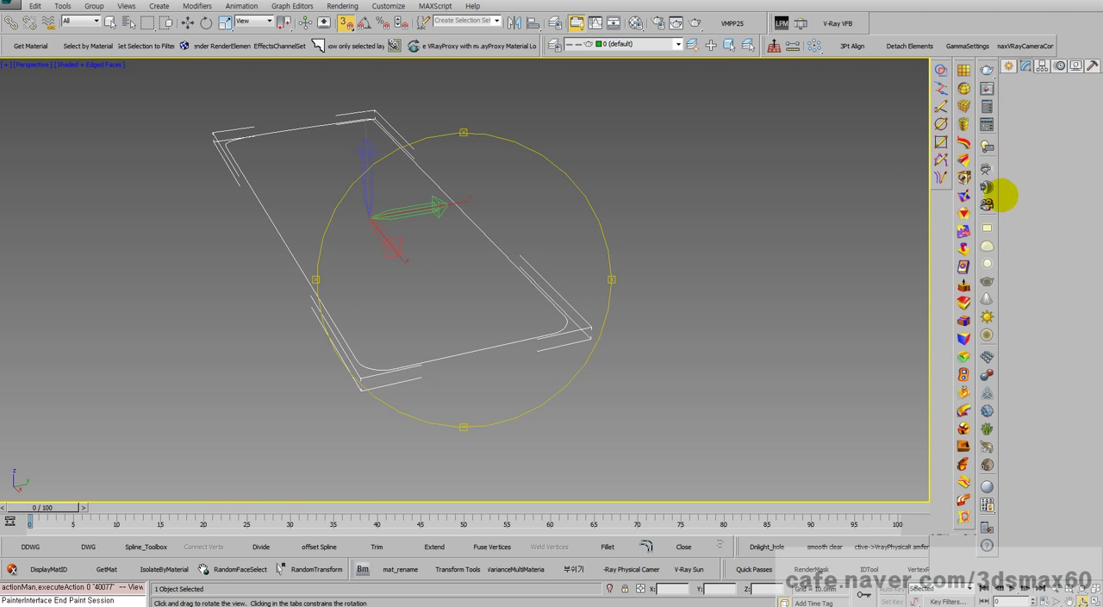
pyautogui.click(964, 284)
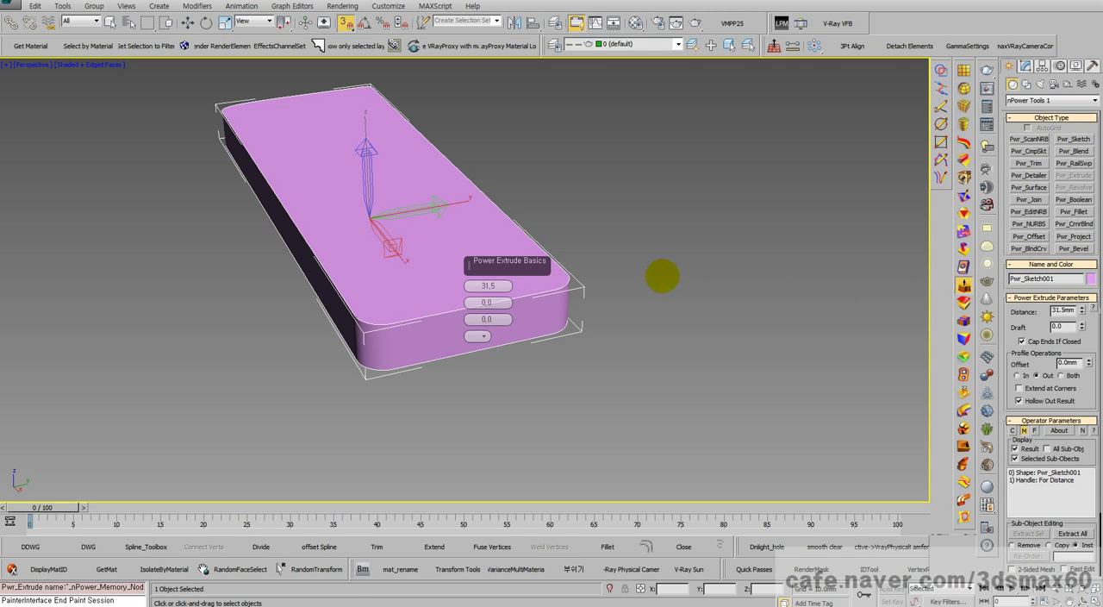
# Step: Set the extrusion distance to 71.5 mm and view the solid's rounded corners from another angle
pyautogui.hotkey('ctrl', 'r')
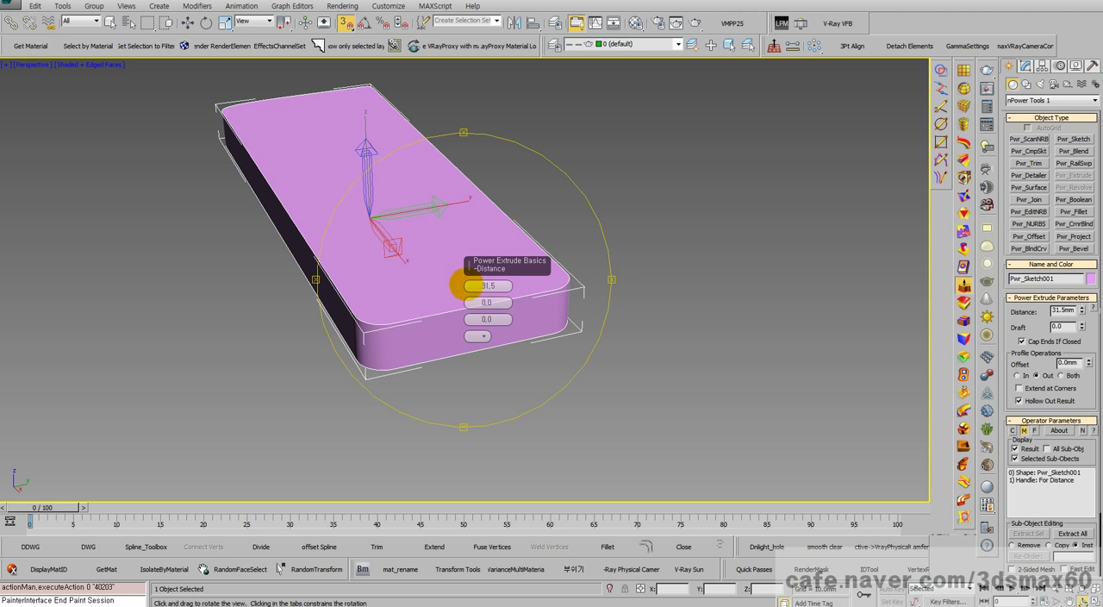
pyautogui.moveTo(471, 285); pyautogui.dragTo(468, 232)
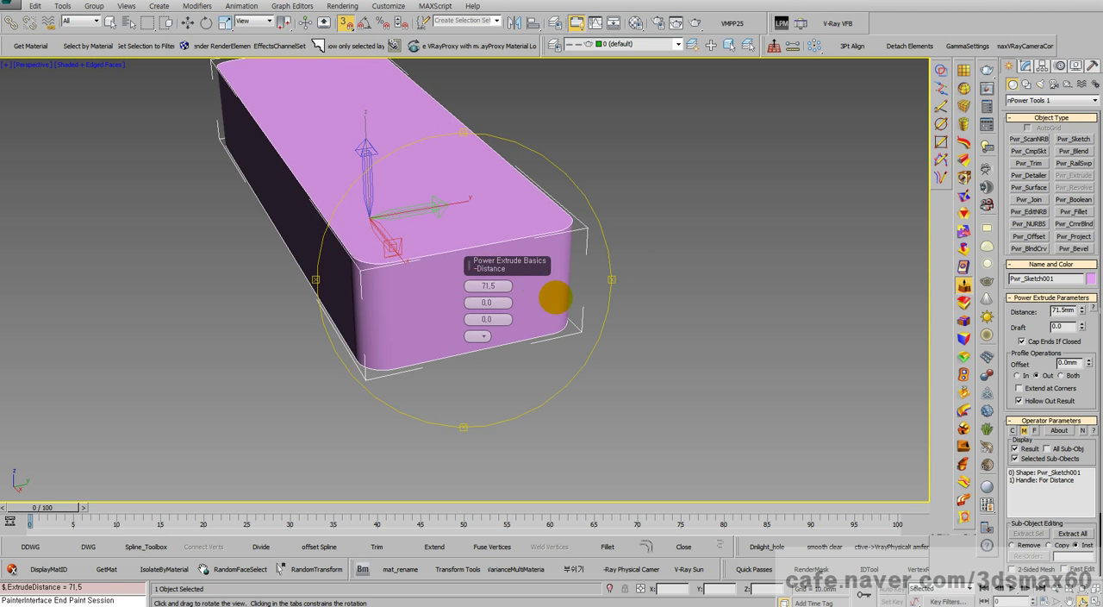
pyautogui.moveTo(556, 296); pyautogui.dragTo(672, 387)
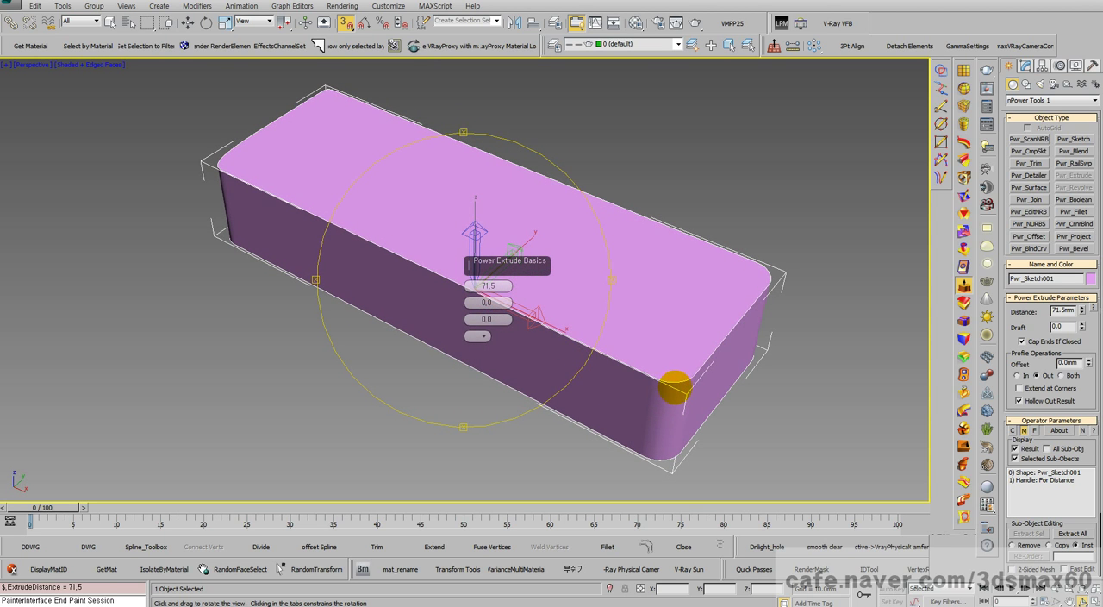
# Step: Add a Power Fillet to the extruded solid and select its rounded top edge loop for filleting
pyautogui.rightClick(601, 352)
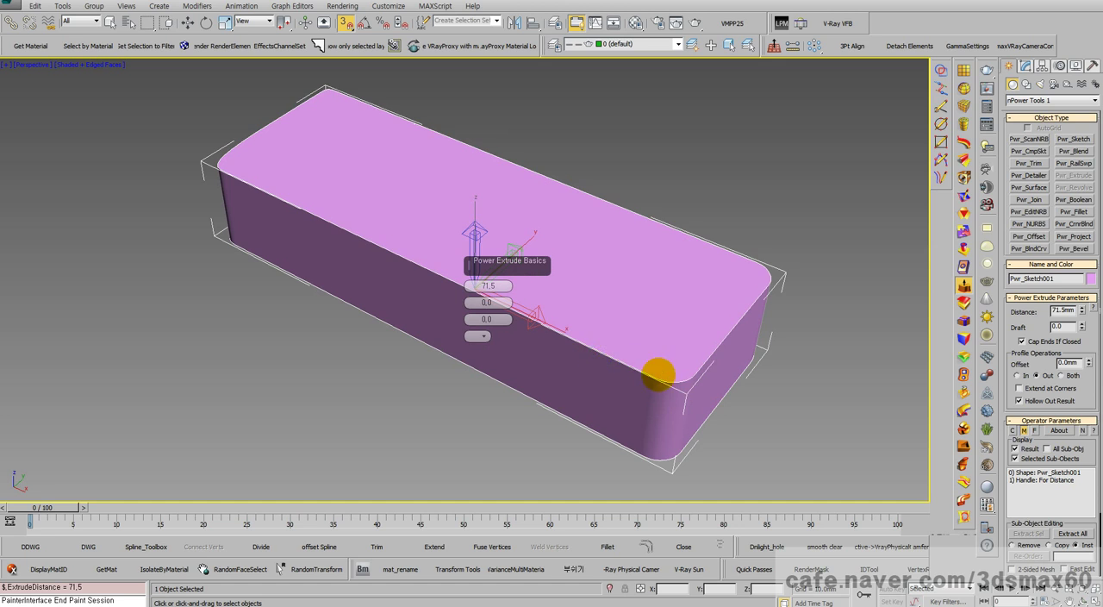
pyautogui.click(964, 319)
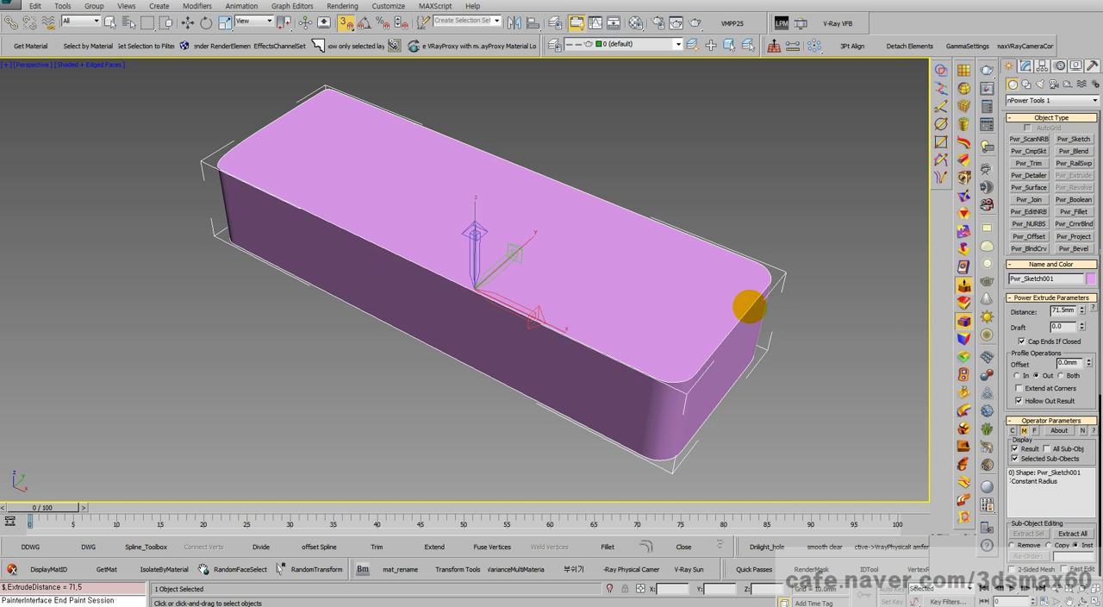
pyautogui.click(750, 311)
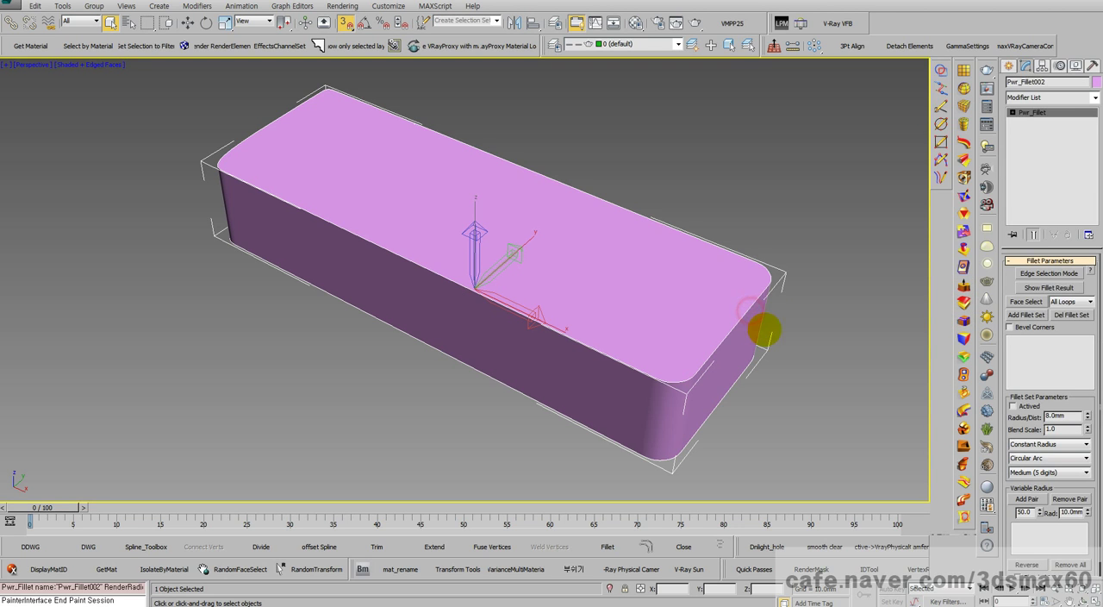
pyautogui.click(1049, 273)
pyautogui.click(753, 299)
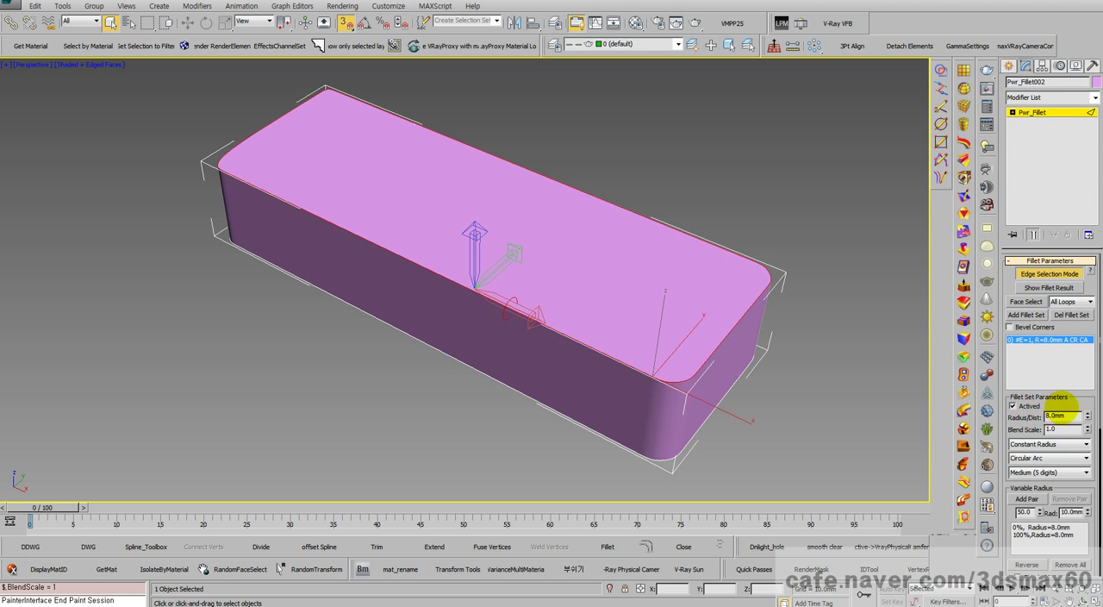
# Step: Leave edge selection and set the top edge fillet's radius to 22.9 mm
pyautogui.moveTo(1066, 405); pyautogui.dragTo(1086, 217)
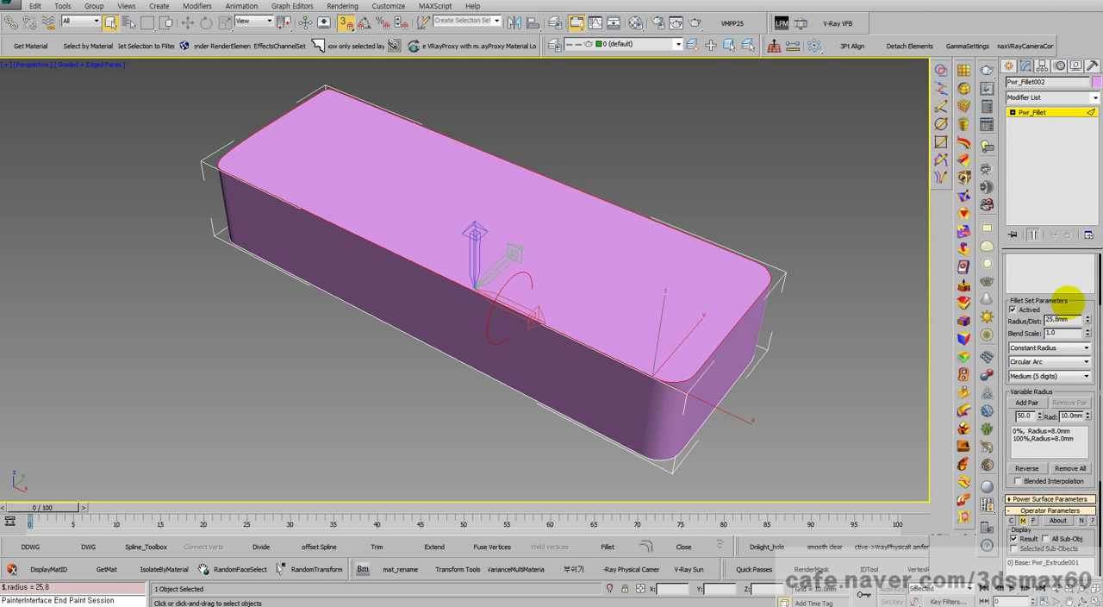
pyautogui.moveTo(1072, 305); pyautogui.dragTo(1065, 426)
pyautogui.click(1072, 337)
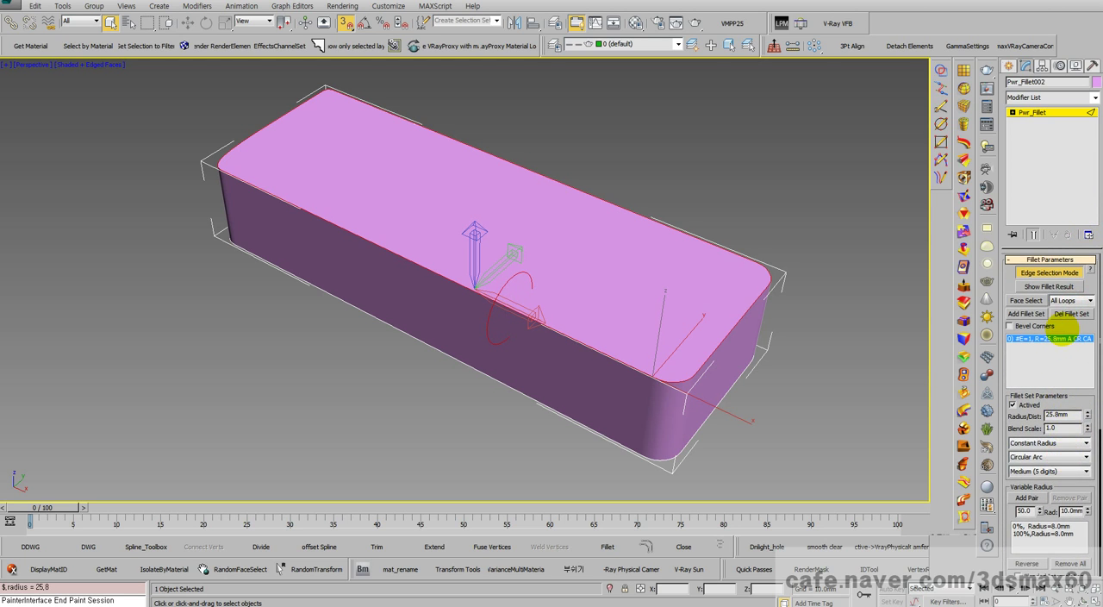
pyautogui.click(1051, 276)
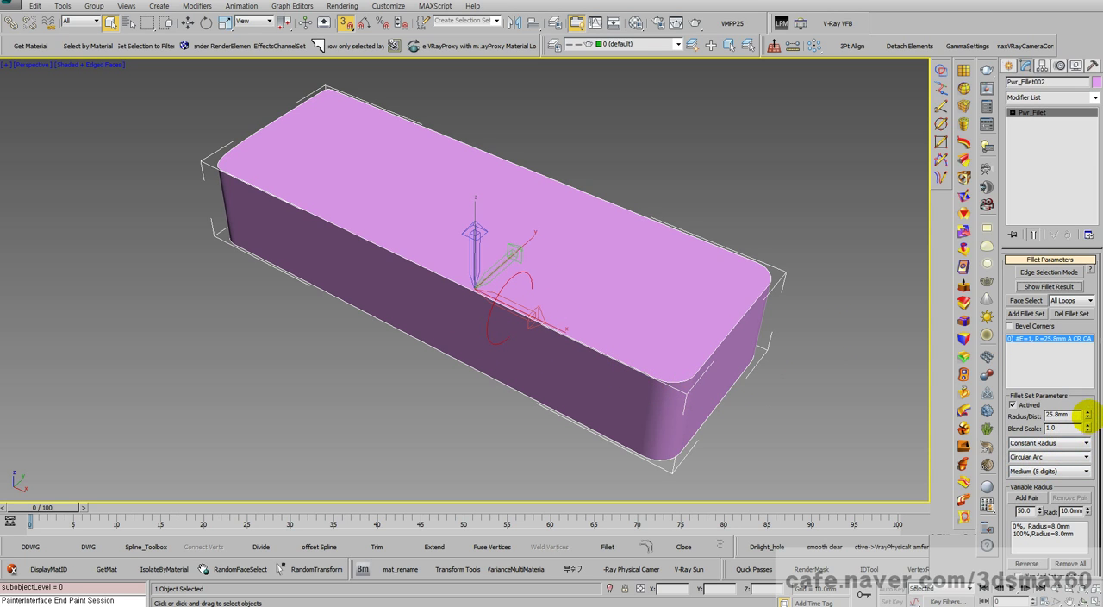
pyautogui.moveTo(1077, 443); pyautogui.dragTo(1079, 431)
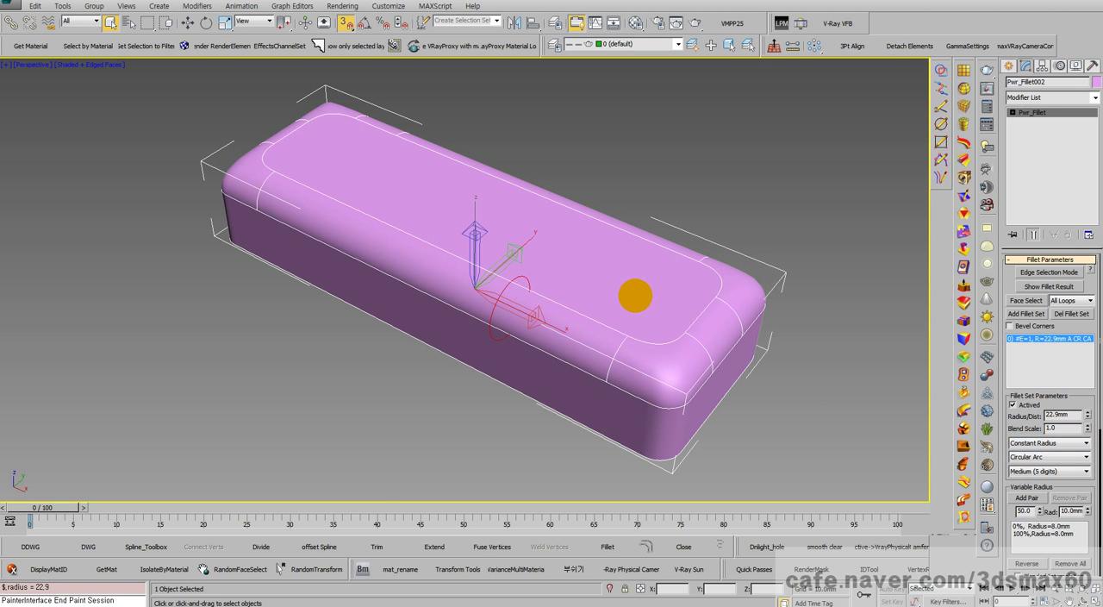
# Step: Examine the filleted solid's top edge and rounded corners from several angles
pyautogui.moveTo(631, 301); pyautogui.dragTo(555, 296, button='middle')
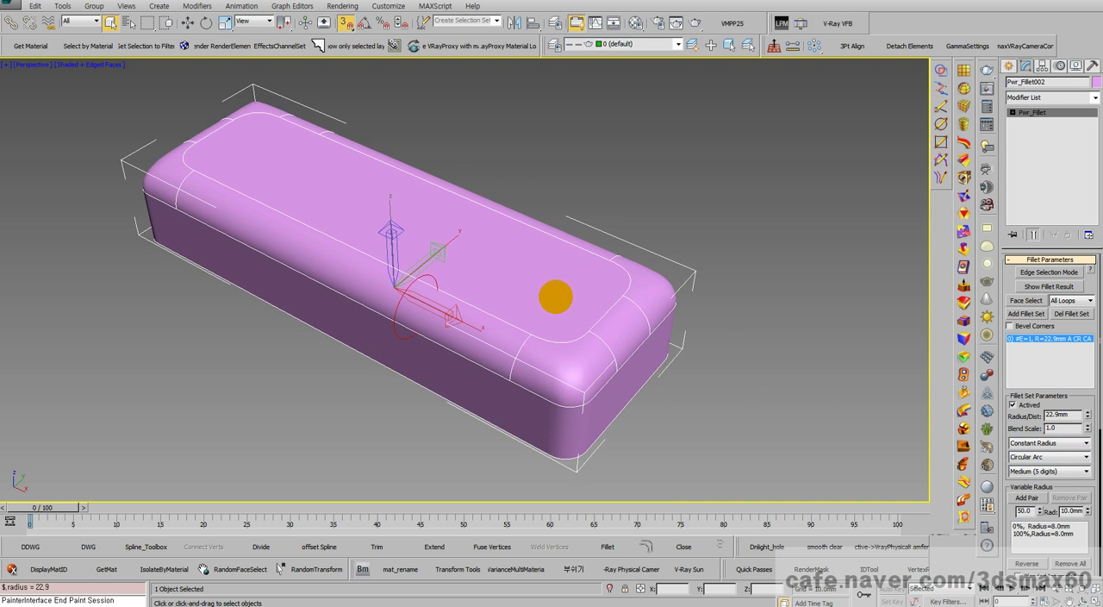
pyautogui.hotkey('ctrl', 'r')
pyautogui.moveTo(563, 298); pyautogui.dragTo(391, 293)
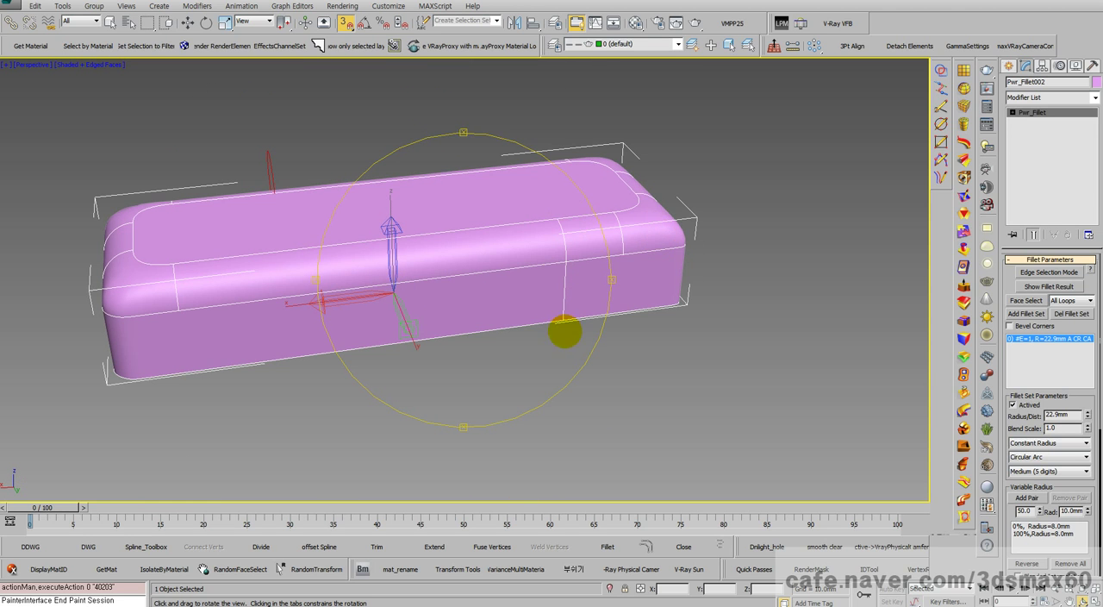
pyautogui.moveTo(475, 318); pyautogui.dragTo(550, 270)
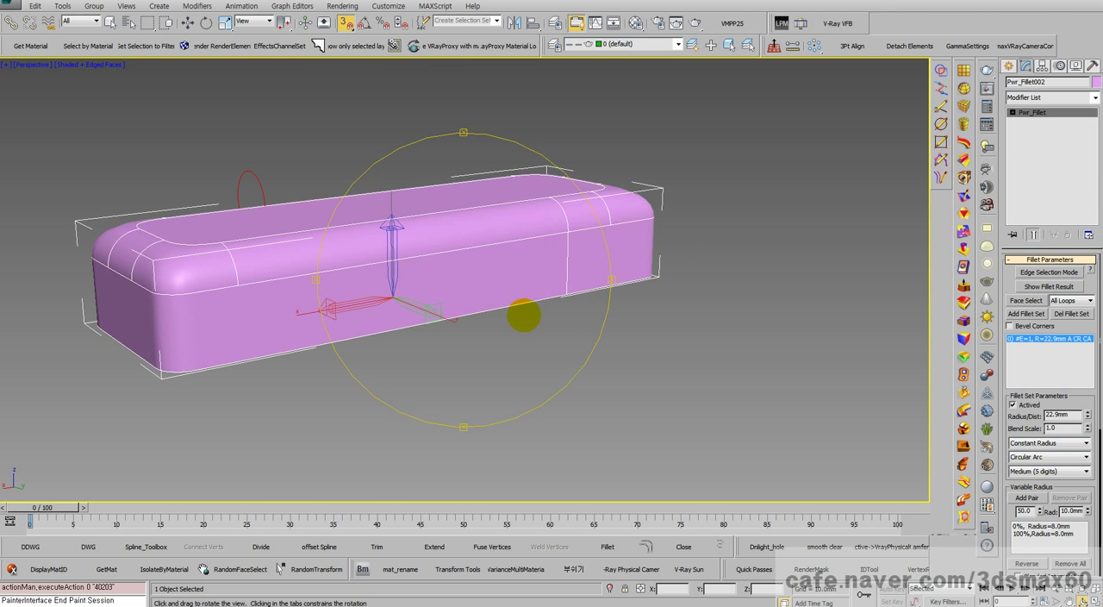
pyautogui.moveTo(500, 324); pyautogui.dragTo(395, 328)
pyautogui.rightClick(395, 329)
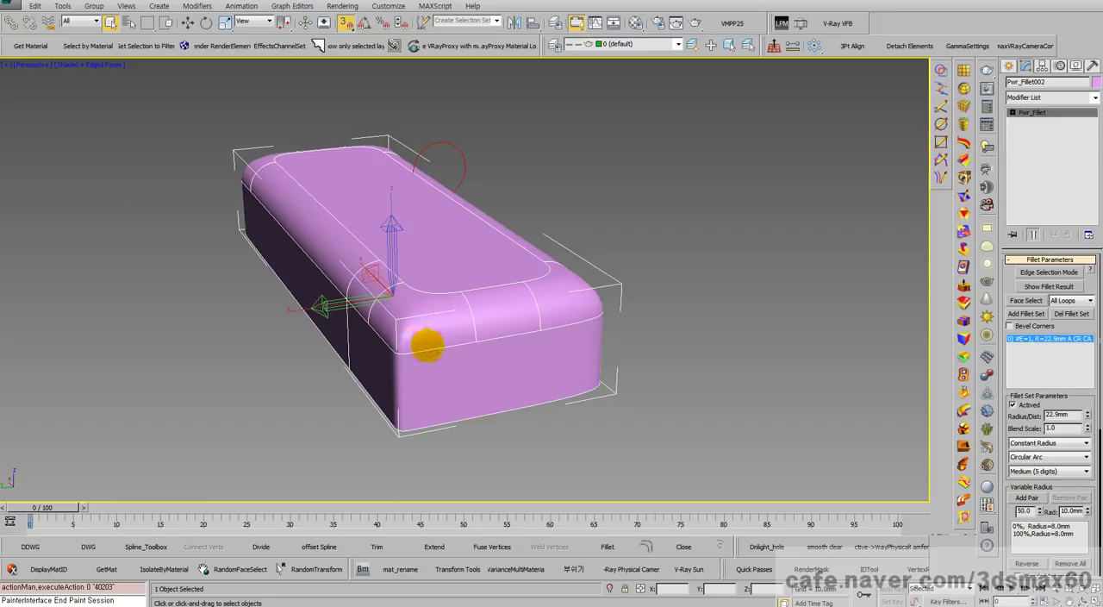
# Step: Delete the filleted solid and switch to the Top view with the object creation tools shown
pyautogui.press('Delete')
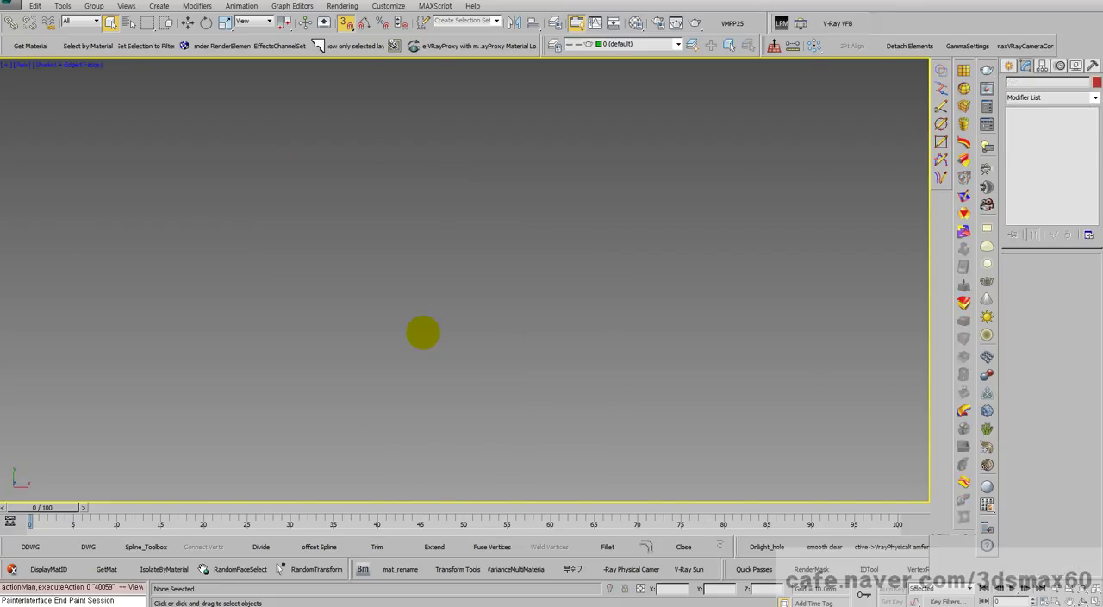
pyautogui.press('t')
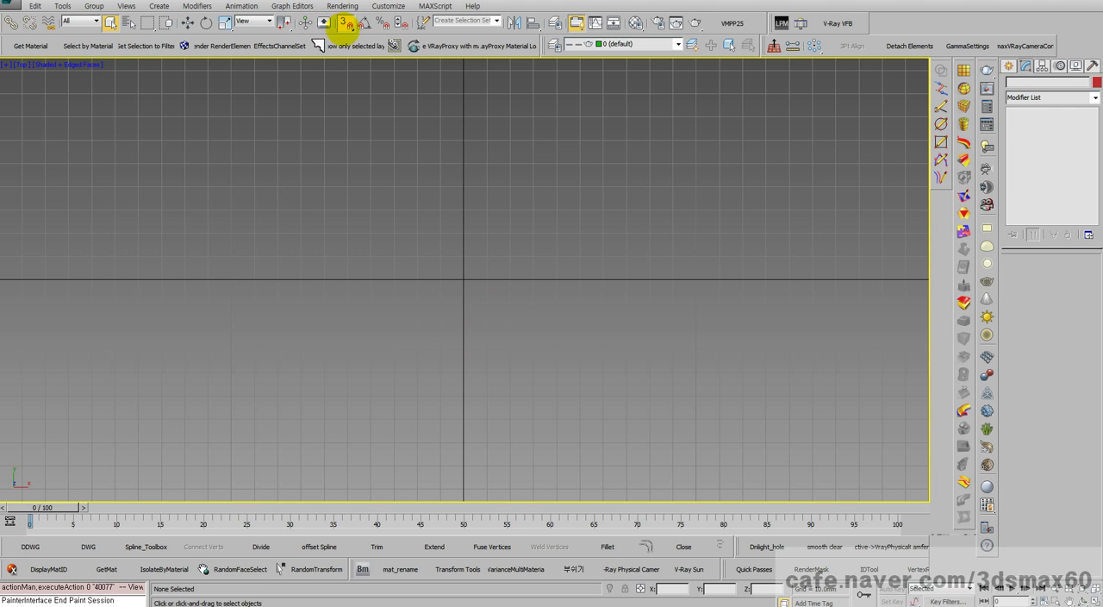
pyautogui.click(344, 24)
pyautogui.scroll(-3, 435, 159)
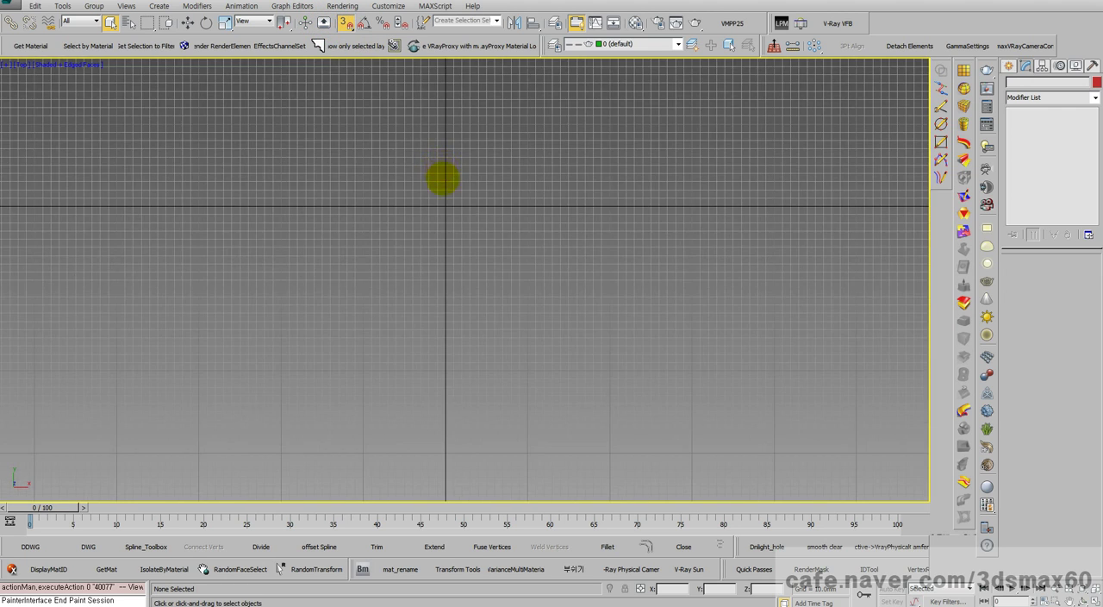
pyautogui.scroll(4, 424, 149)
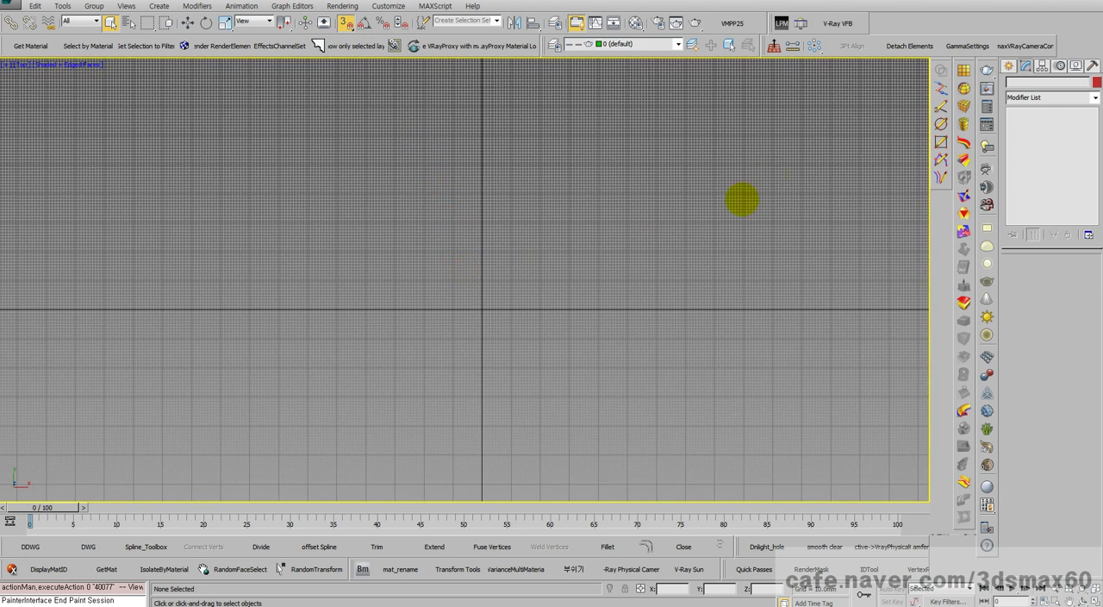
pyautogui.click(1008, 66)
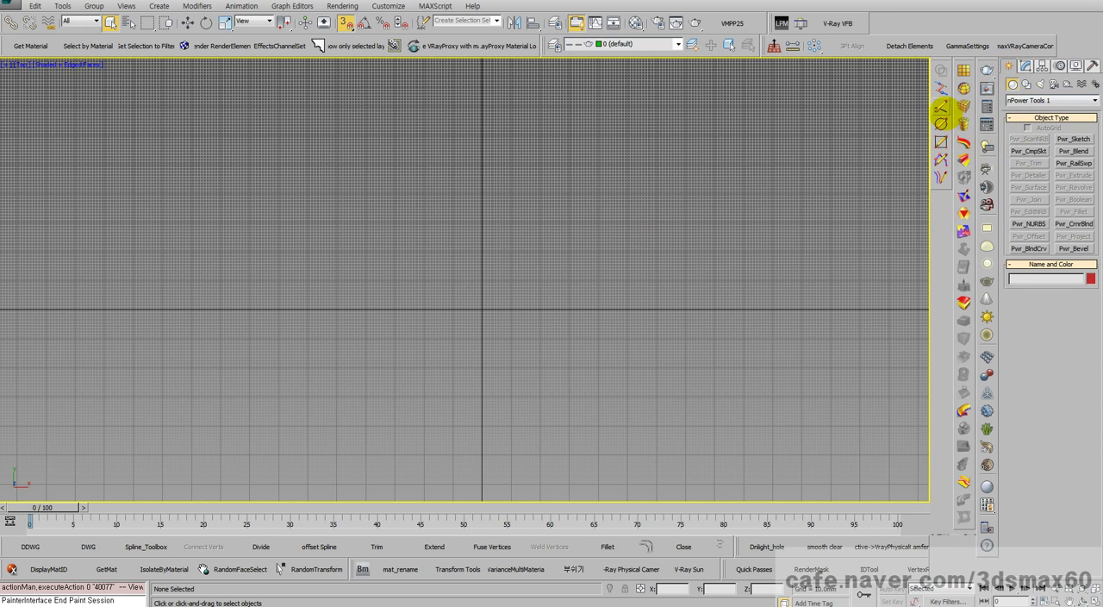
pyautogui.click(940, 108)
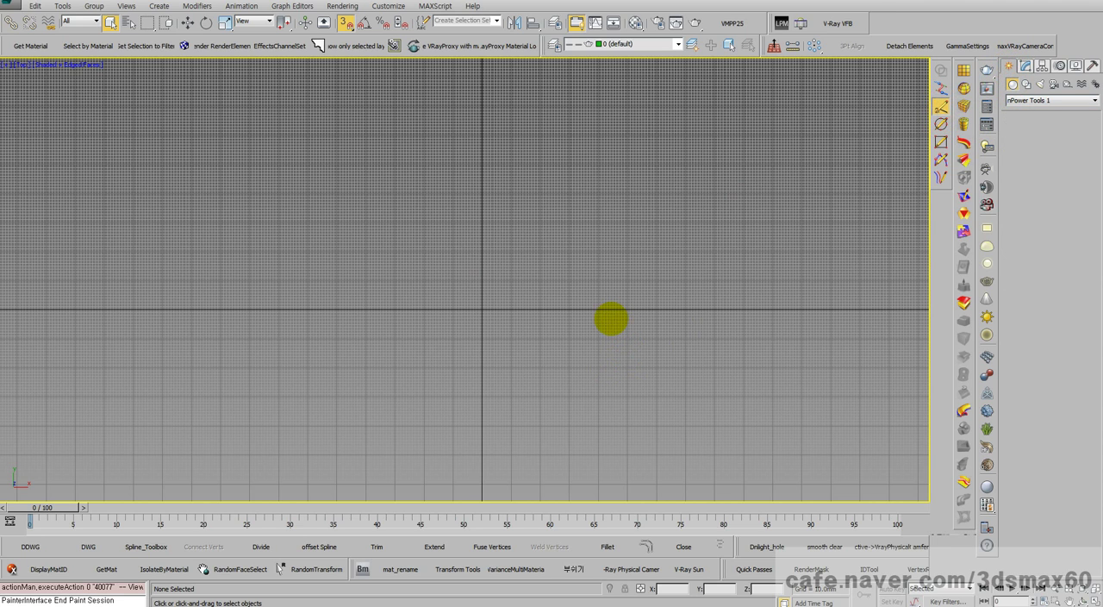
pyautogui.scroll(4, 626, 328)
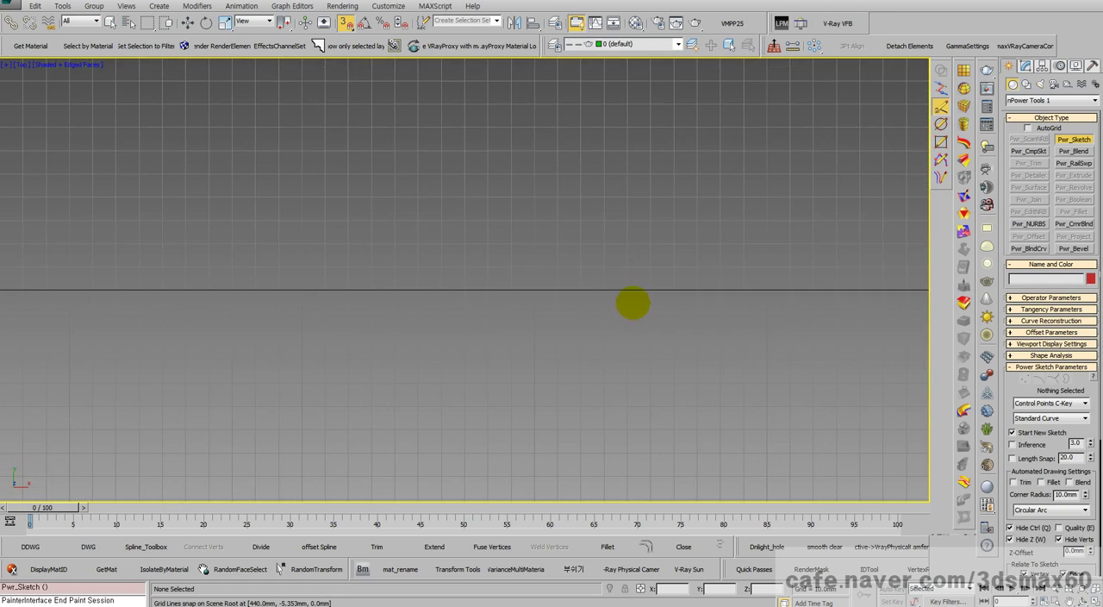
pyautogui.scroll(-4, 615, 310)
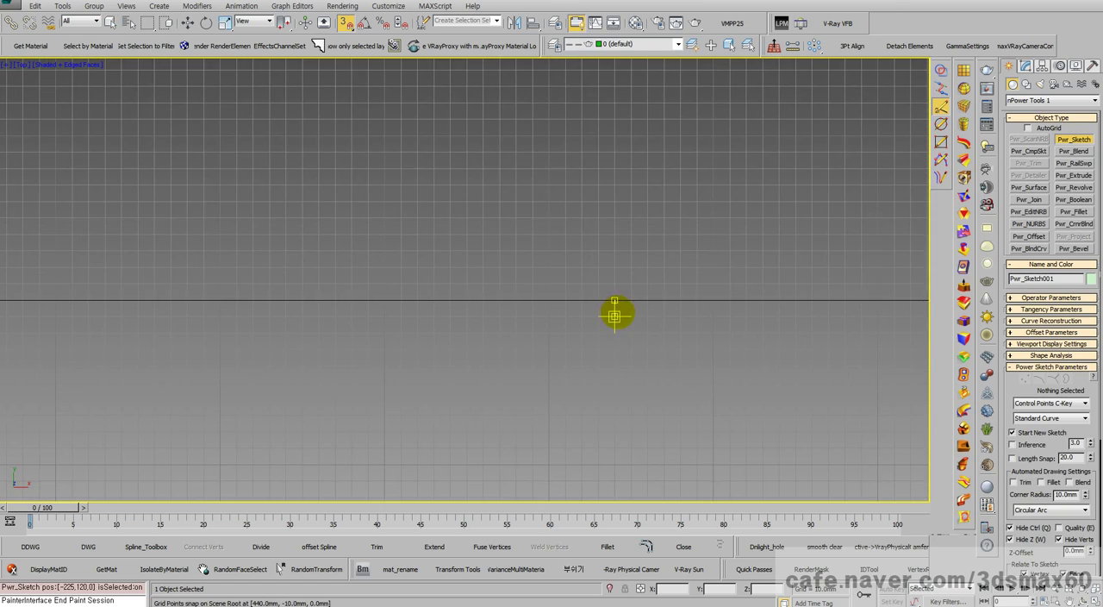
pyautogui.moveTo(619, 316)
pyautogui.mouseDown()
pyautogui.moveTo(617, 105)
pyautogui.moveTo(617, 150)
pyautogui.moveTo(613, 123)
pyautogui.moveTo(632, 123)
pyautogui.moveTo(630, 158)
pyautogui.moveTo(595, 199)
pyautogui.moveTo(624, 261)
pyautogui.mouseUp()
pyautogui.scroll(4, 618, 142)
pyautogui.scroll(-4, 632, 123)
pyautogui.rightClick(624, 261)
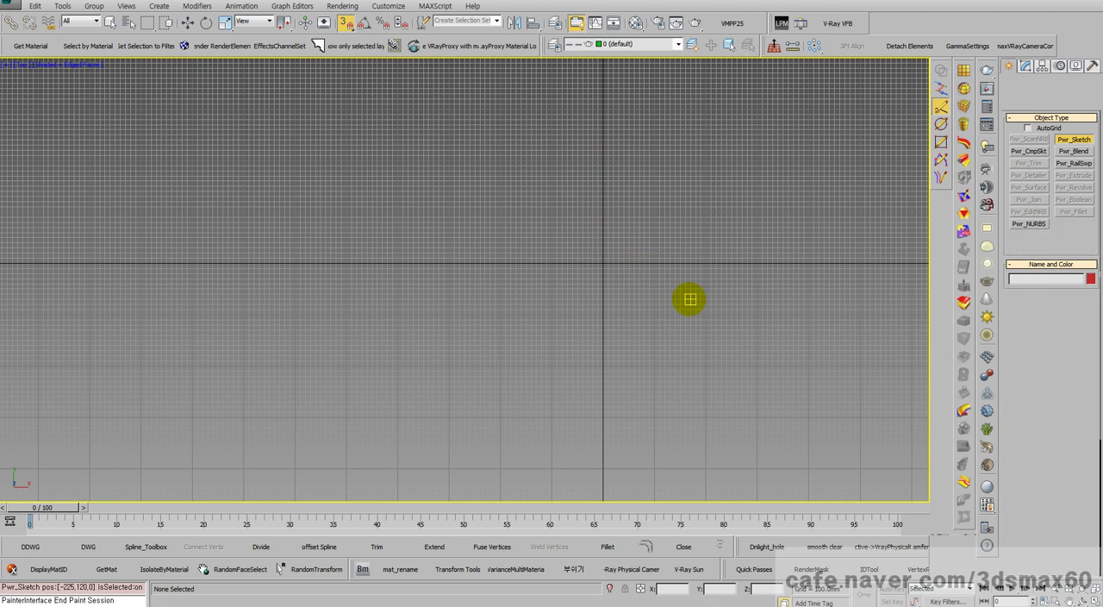
pyautogui.scroll(4, 664, 288)
pyautogui.moveTo(641, 236); pyautogui.dragTo(652, 349, button='middle')
pyautogui.click(638, 333)
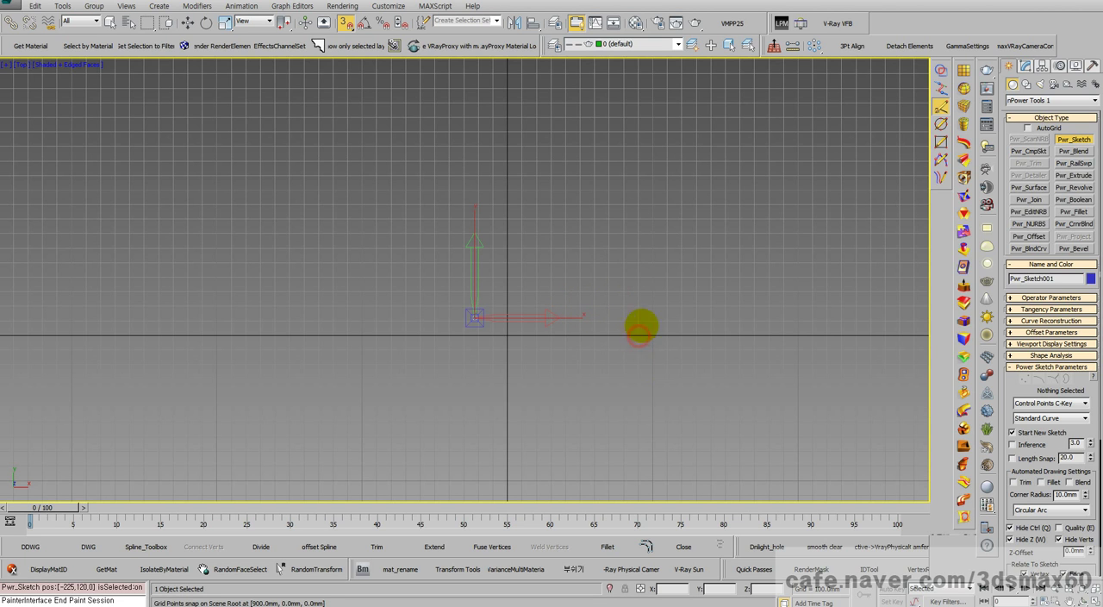
pyautogui.click(640, 334)
pyautogui.scroll(-3, 638, 226)
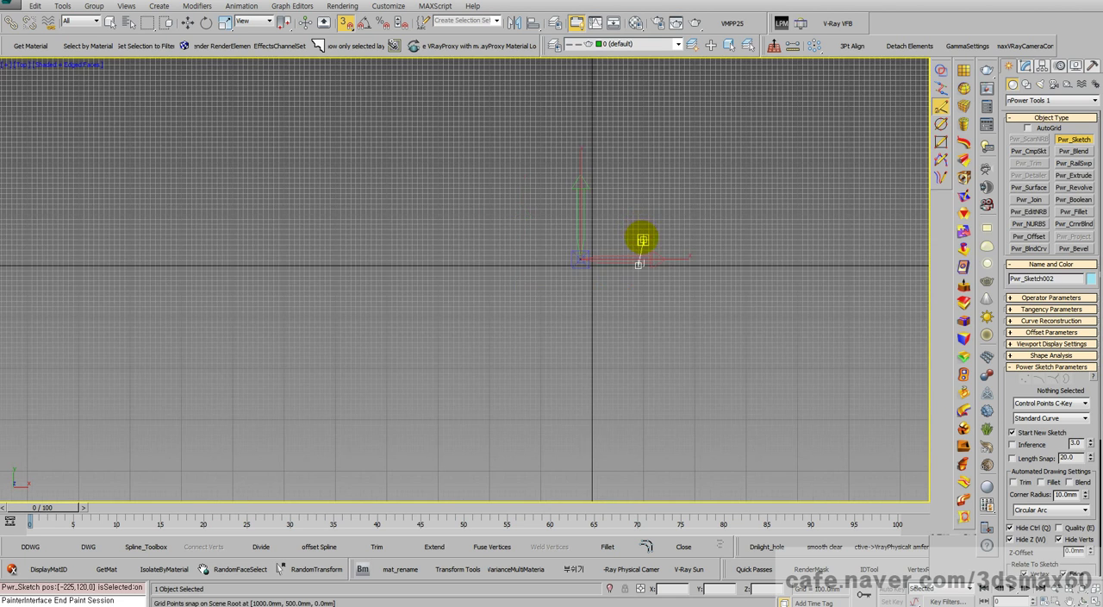
pyautogui.scroll(-3, 643, 241)
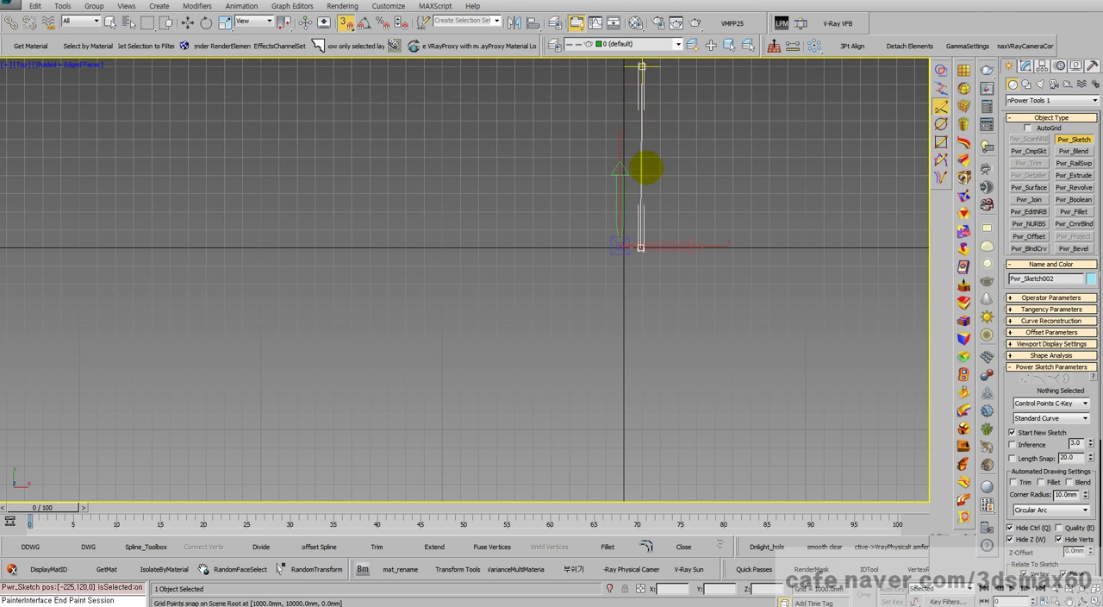
pyautogui.rightClick(648, 173)
pyautogui.click(642, 246)
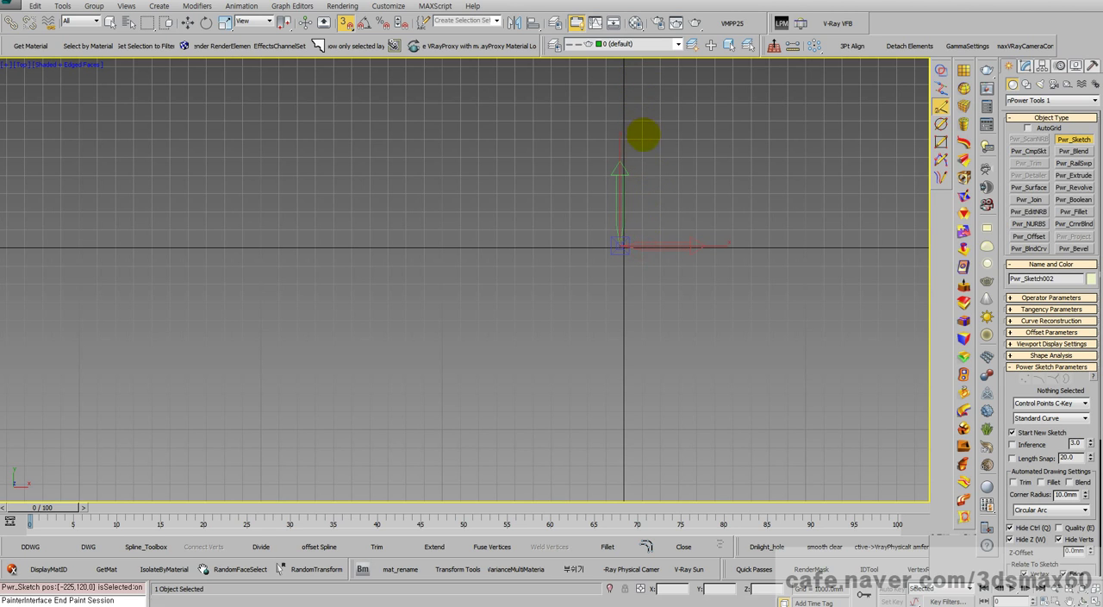
pyautogui.rightClick(616, 299)
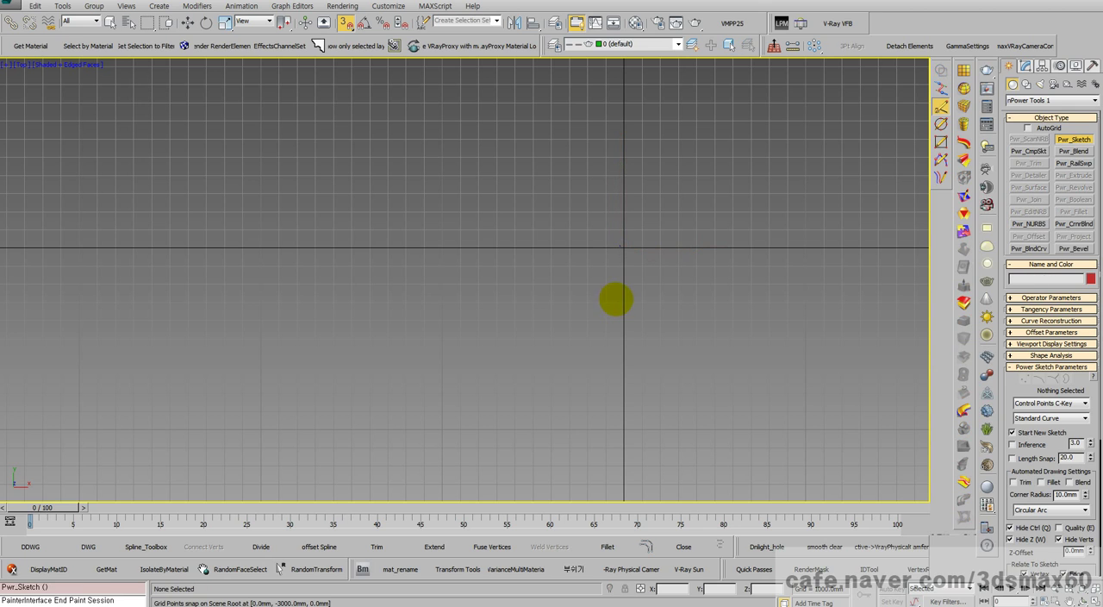
pyautogui.rightClick(640, 294)
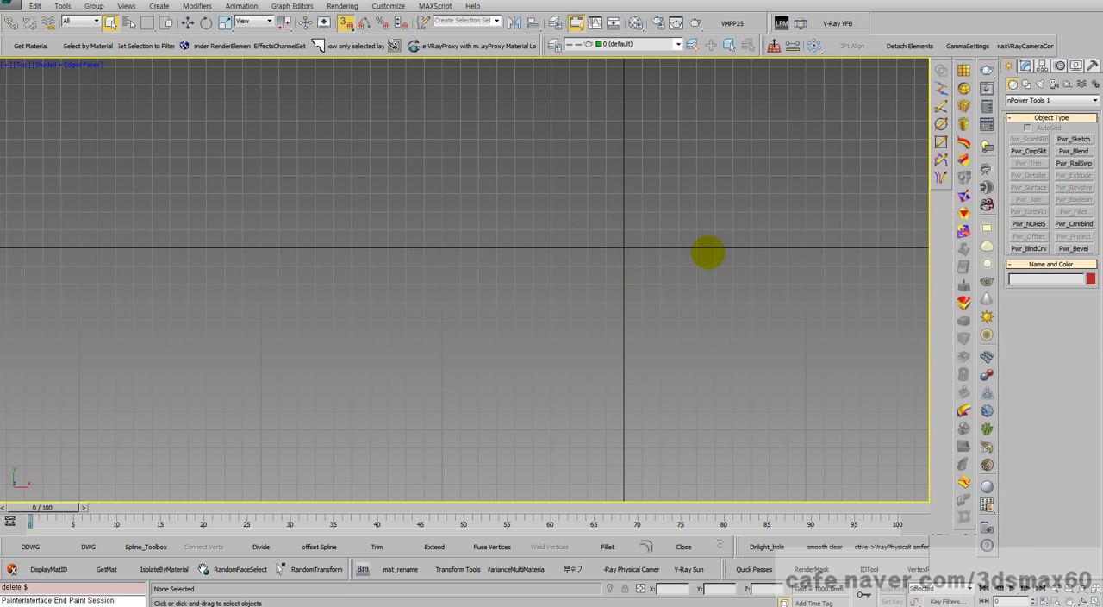
# Step: Start a Control Points Power Sketch curve at the origin and carry it straight up the Y axis to 24000 mm
pyautogui.click(1075, 141)
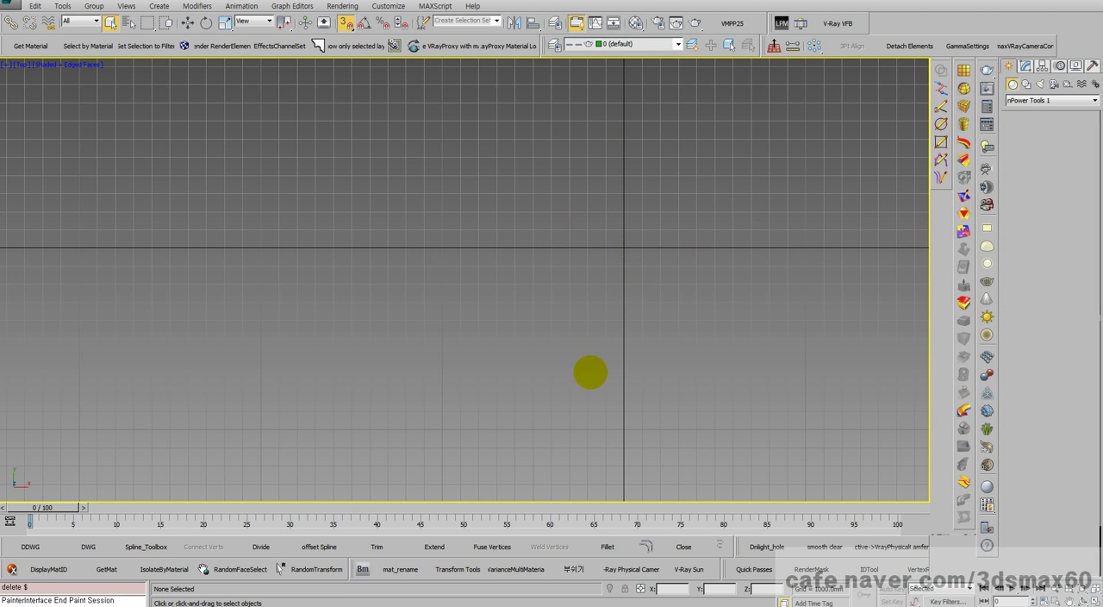
pyautogui.scroll(-3, 594, 336)
pyautogui.moveTo(598, 312); pyautogui.dragTo(568, 384, button='middle')
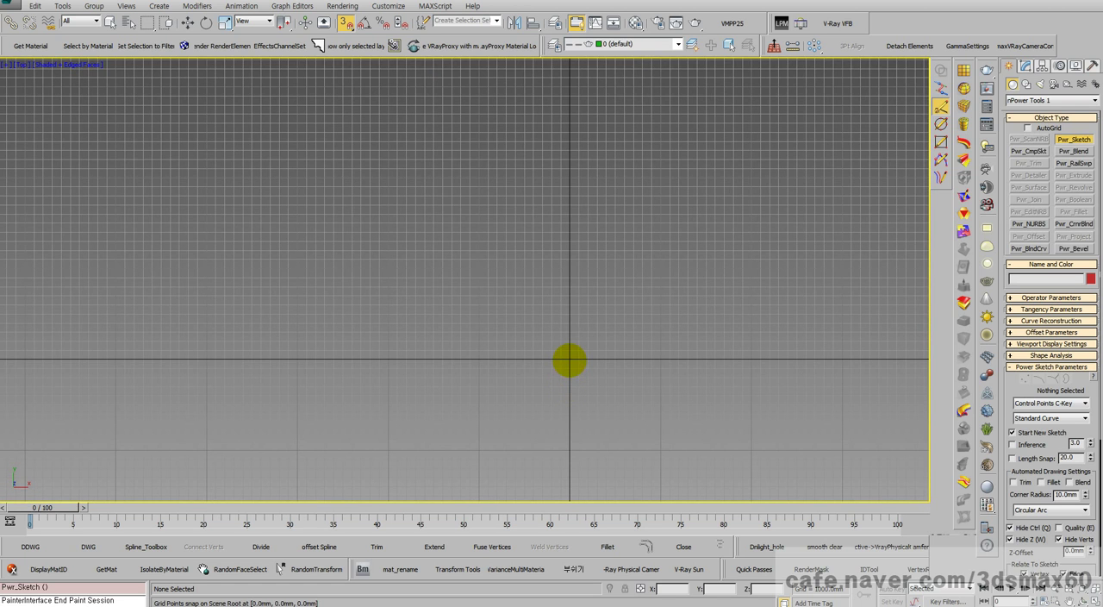
pyautogui.click(569, 359)
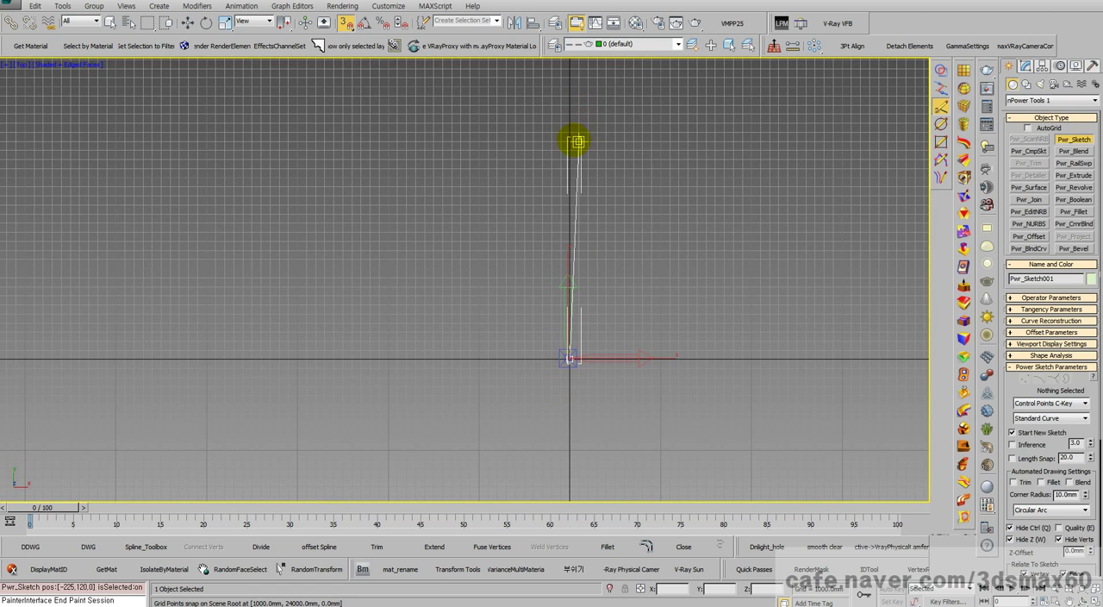
pyautogui.scroll(6, 569, 141)
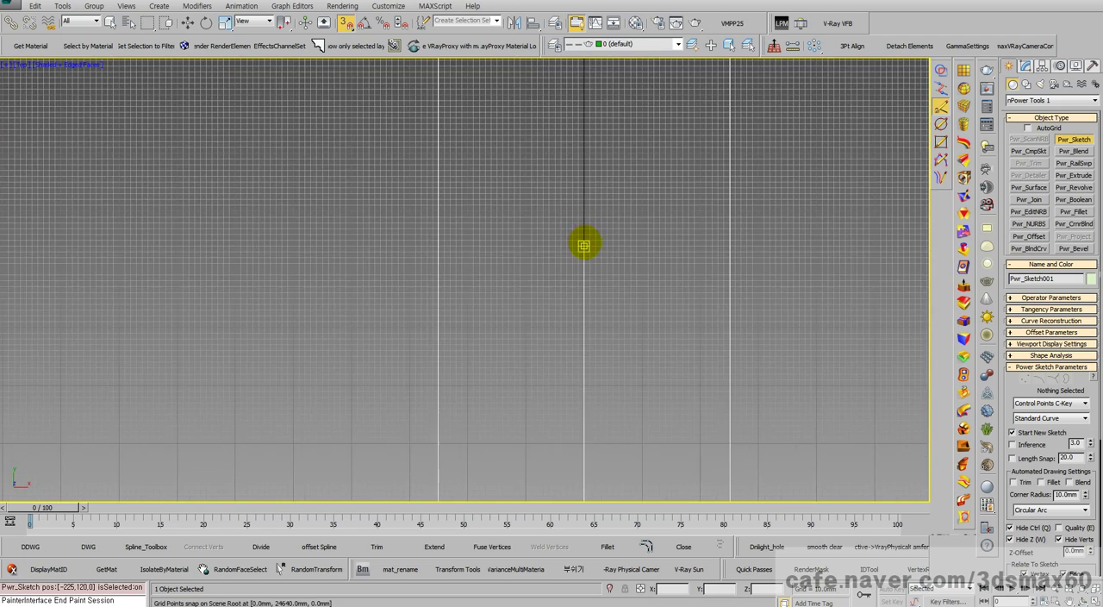
pyautogui.scroll(-4, 573, 259)
pyautogui.scroll(5, 565, 381)
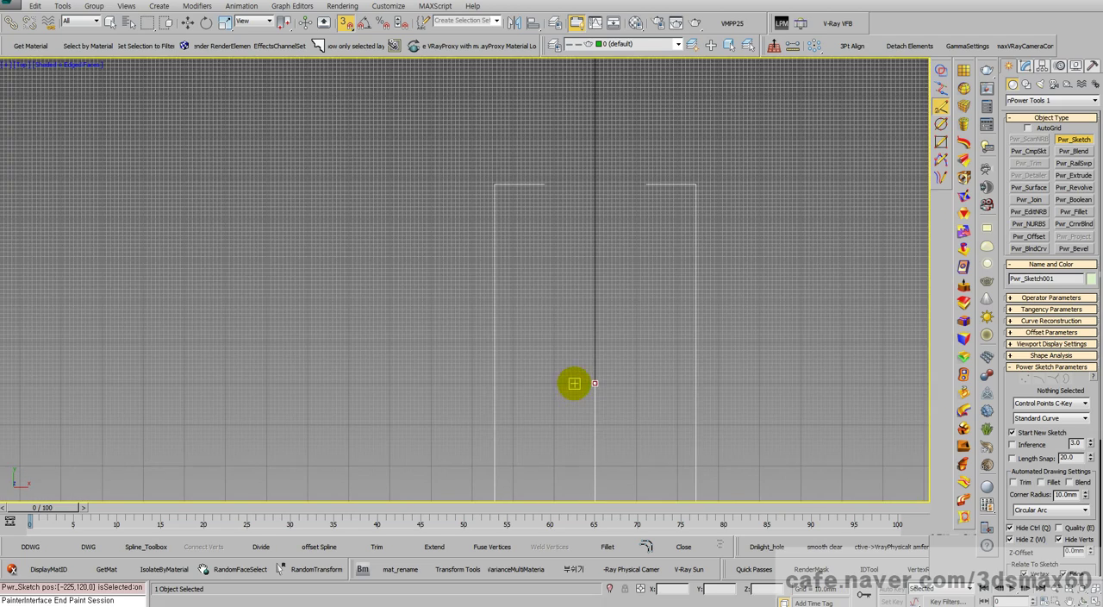
# Step: Continue the curve up the Y axis above 24000 mm with closely spaced control points about 400 mm apart
pyautogui.scroll(3, 580, 376)
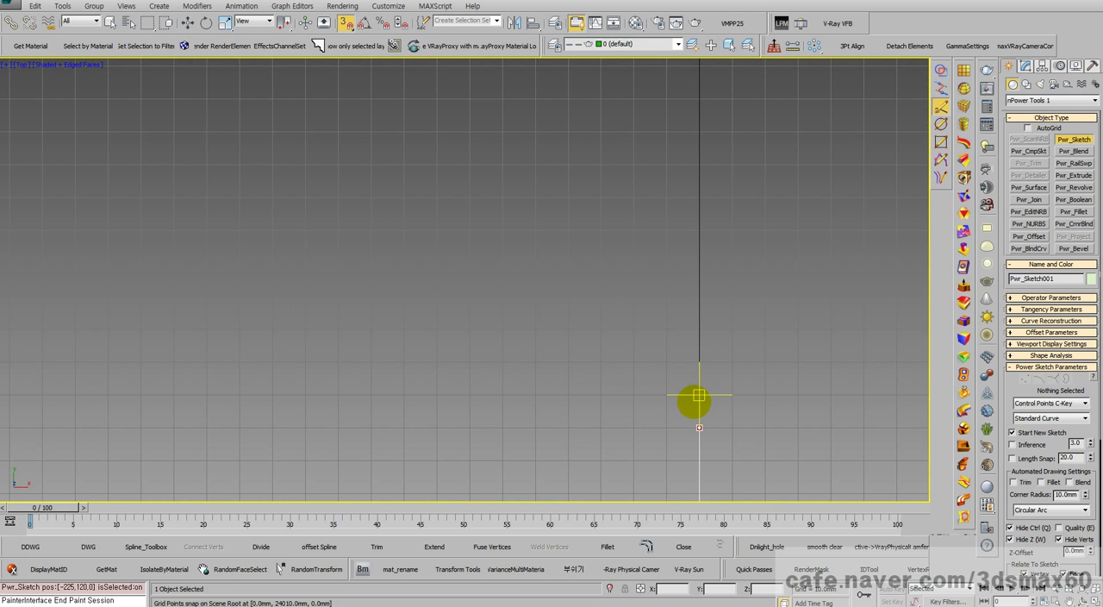
pyautogui.click(699, 399)
pyautogui.click(699, 361)
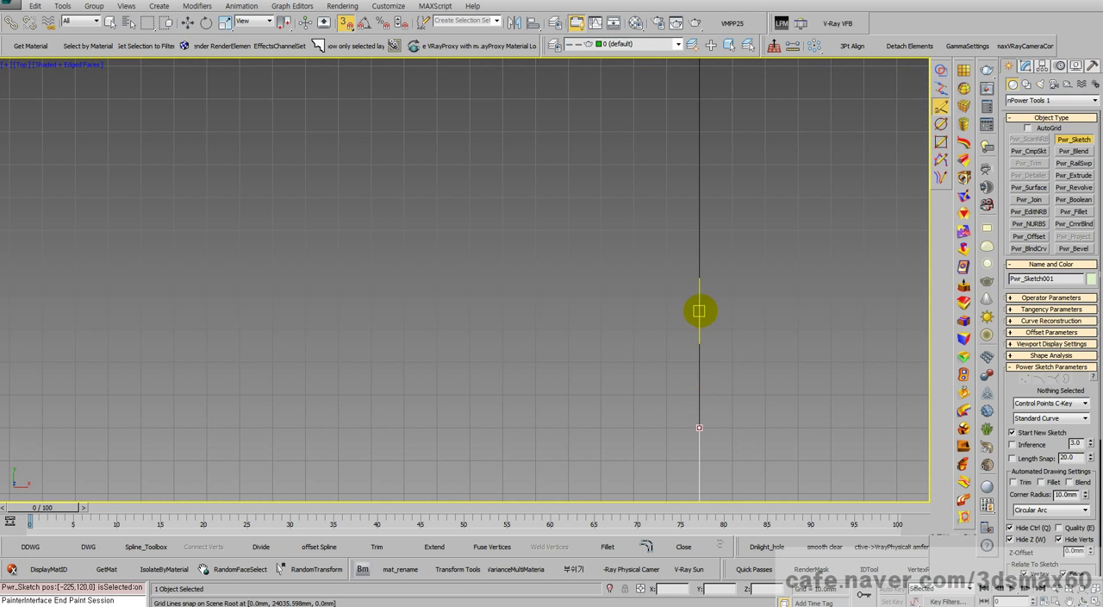
pyautogui.click(699, 305)
pyautogui.click(699, 245)
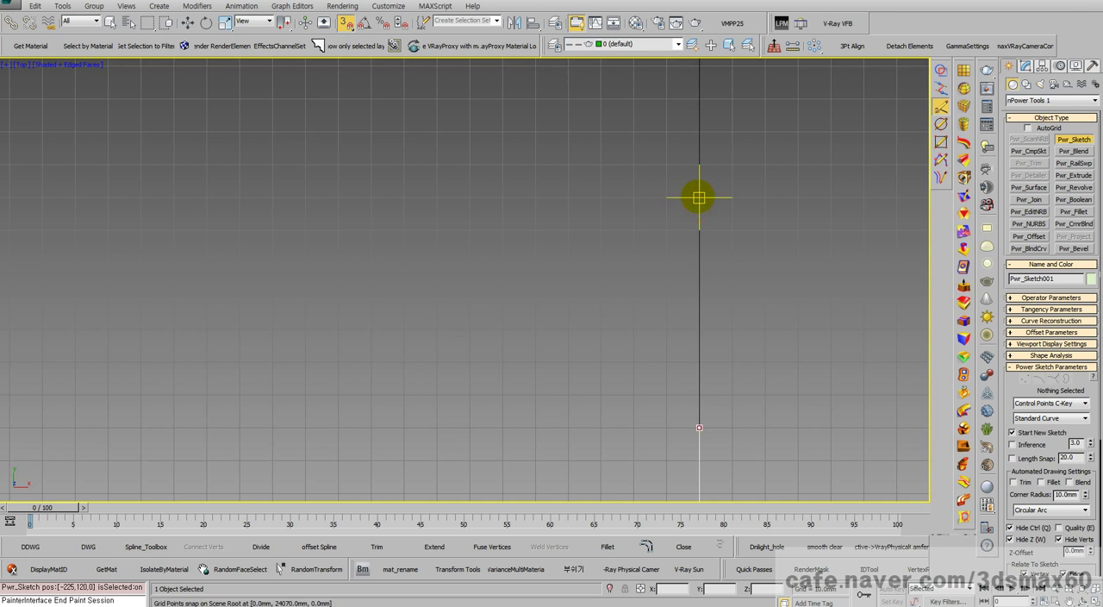
pyautogui.scroll(-3, 699, 197)
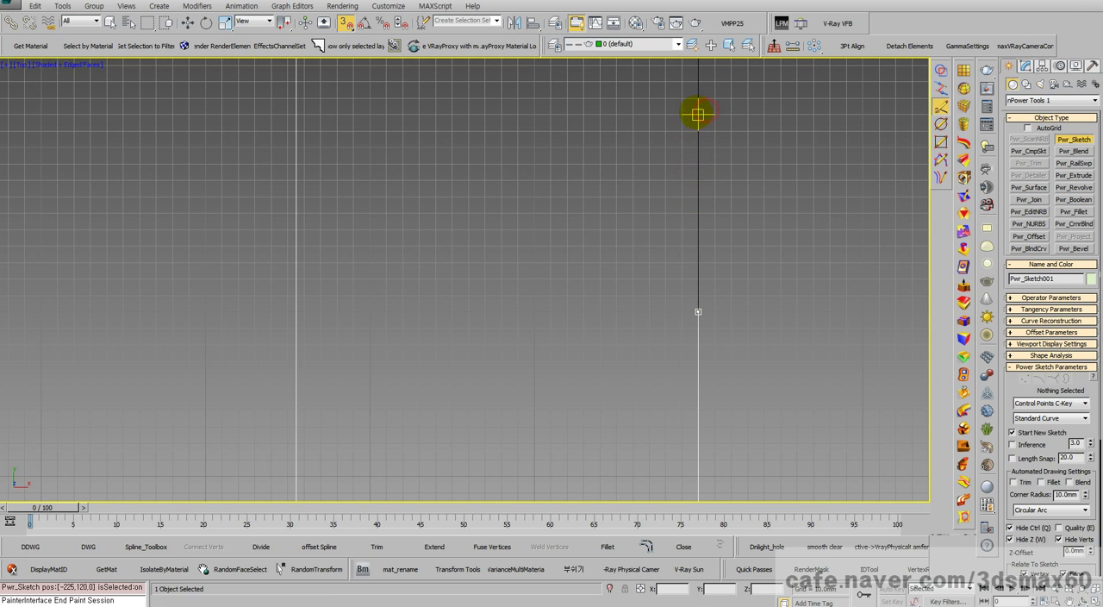
pyautogui.scroll(-3, 681, 179)
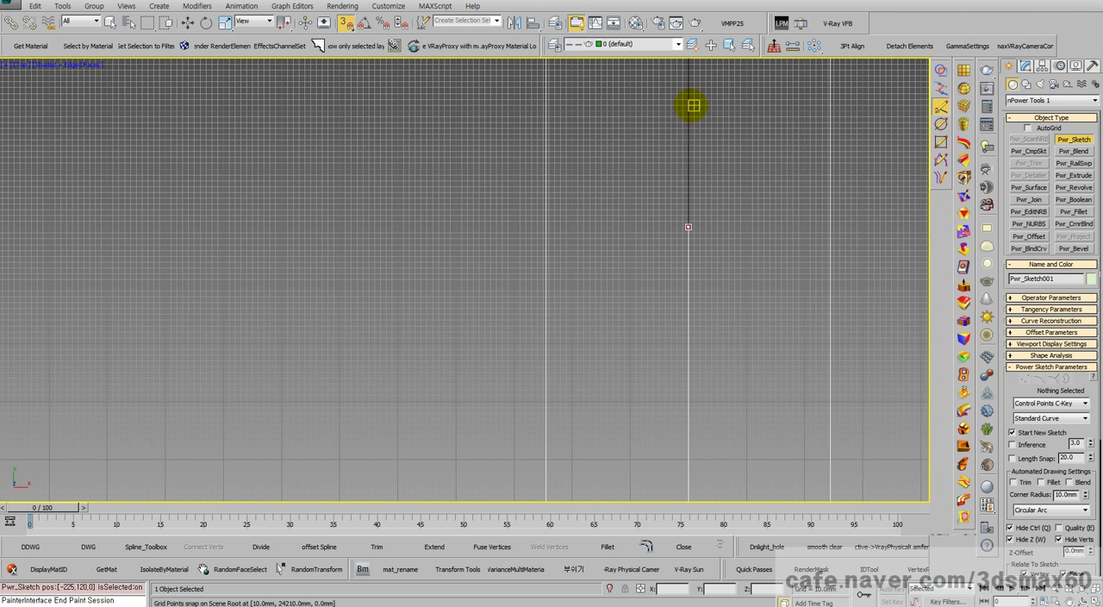
pyautogui.scroll(-3, 659, 227)
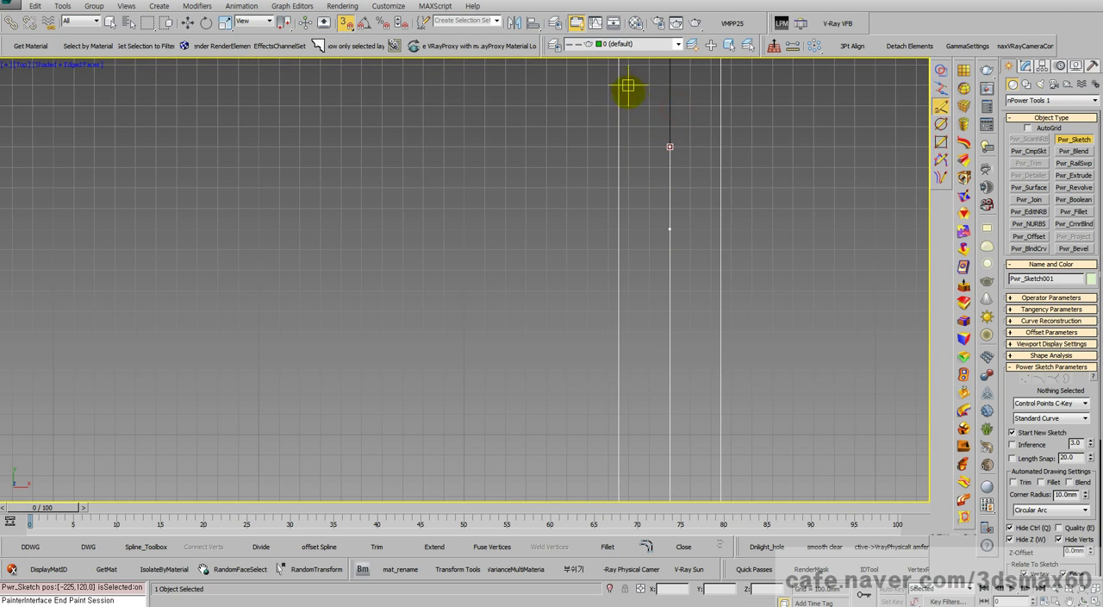
pyautogui.scroll(-2, 658, 118)
pyautogui.moveTo(650, 216); pyautogui.dragTo(651, 300, button='middle')
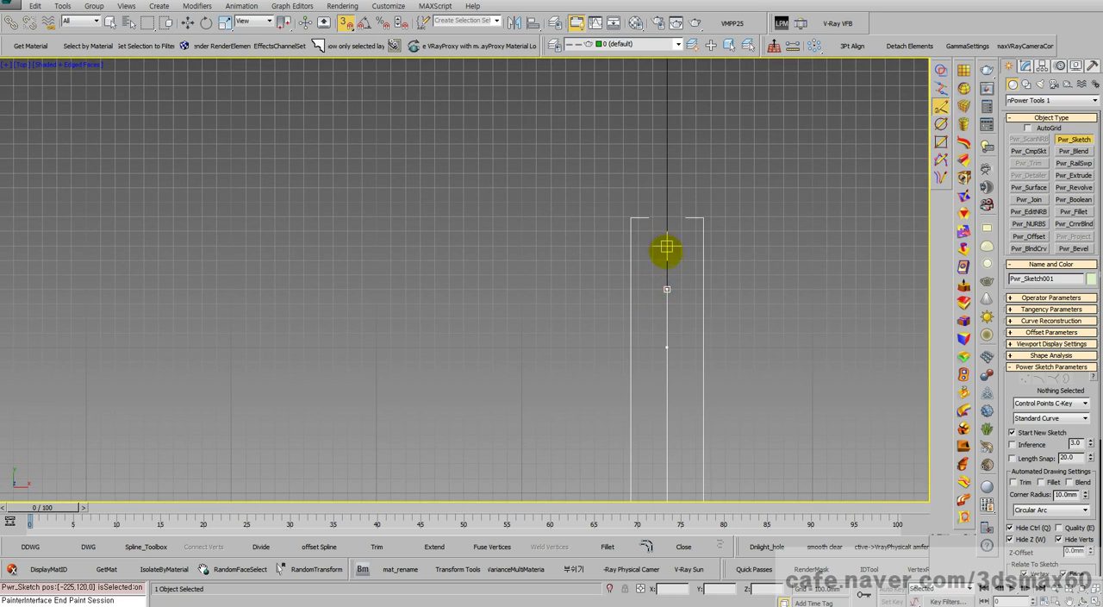
pyautogui.click(667, 231)
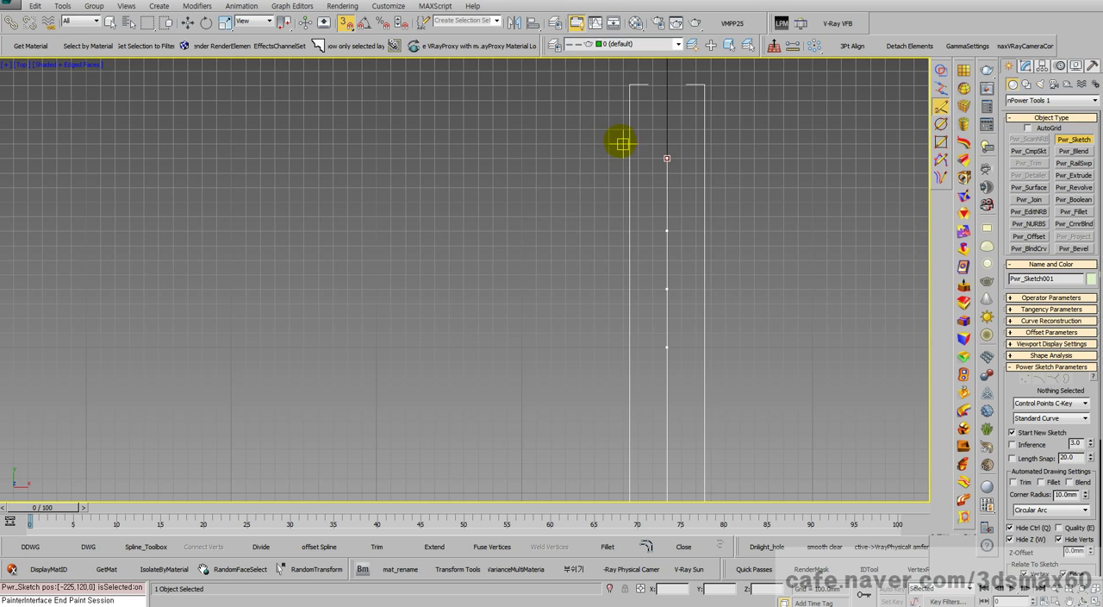
# Step: Turn the curve toward negative X with control points about 400 mm apart along Y 25400 mm, reaching X -1200 mm
pyautogui.click(608, 144)
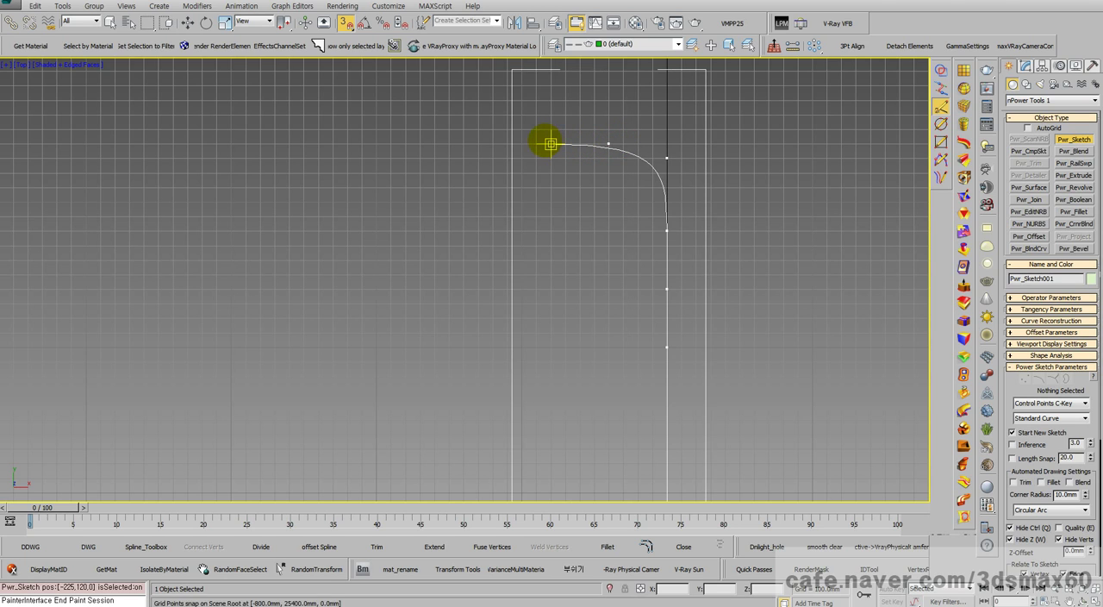
pyautogui.click(551, 144)
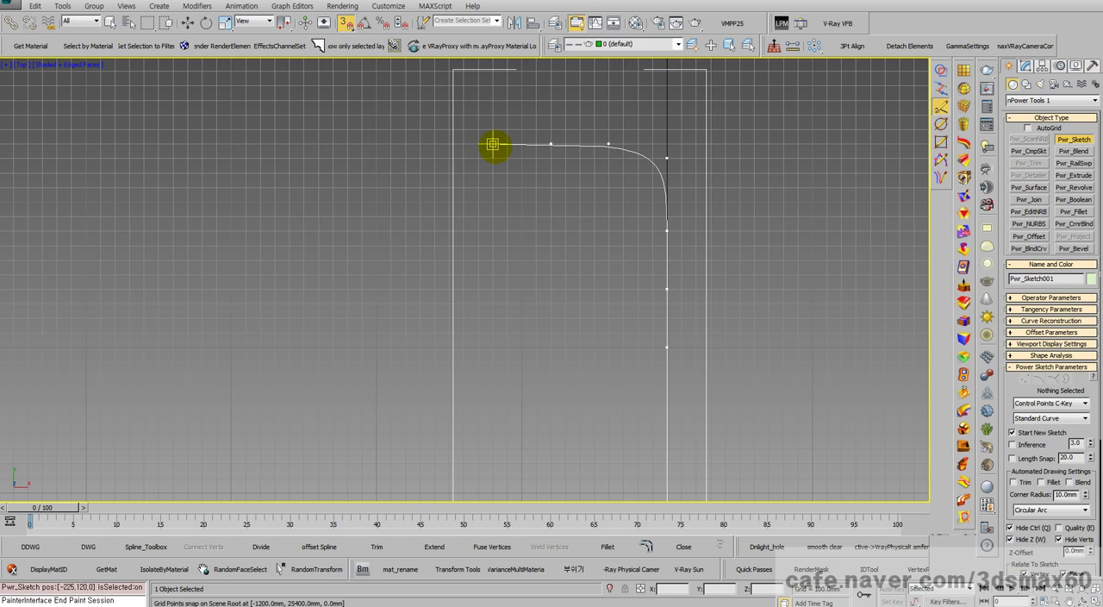
pyautogui.click(492, 144)
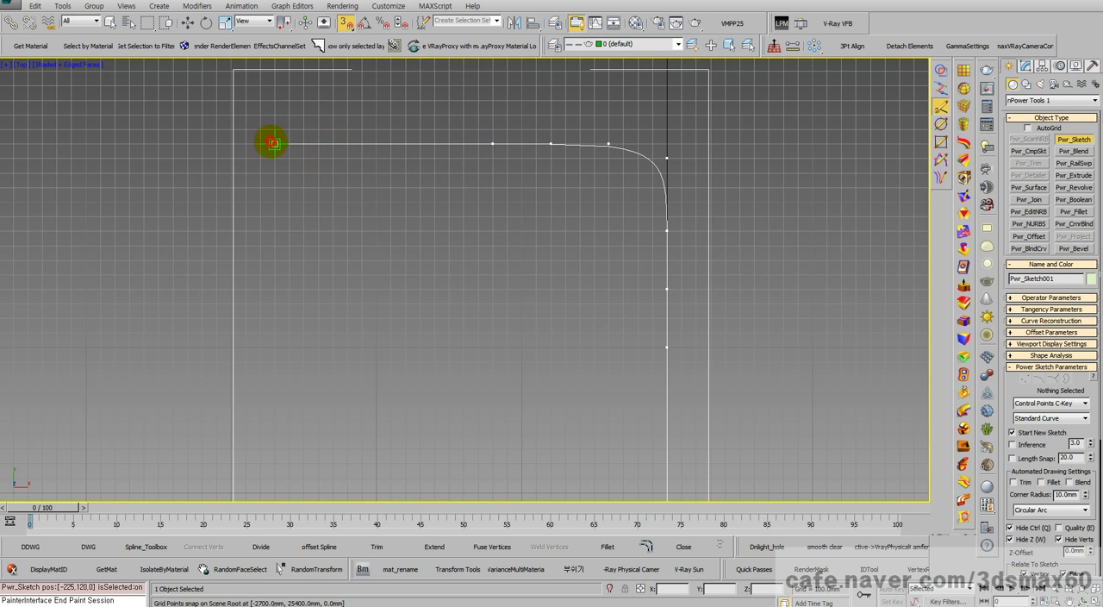
# Step: Extend the curve along Y 25400 mm through X -2700 mm to about X -11300 mm and finish it there
pyautogui.scroll(-10, 274, 157)
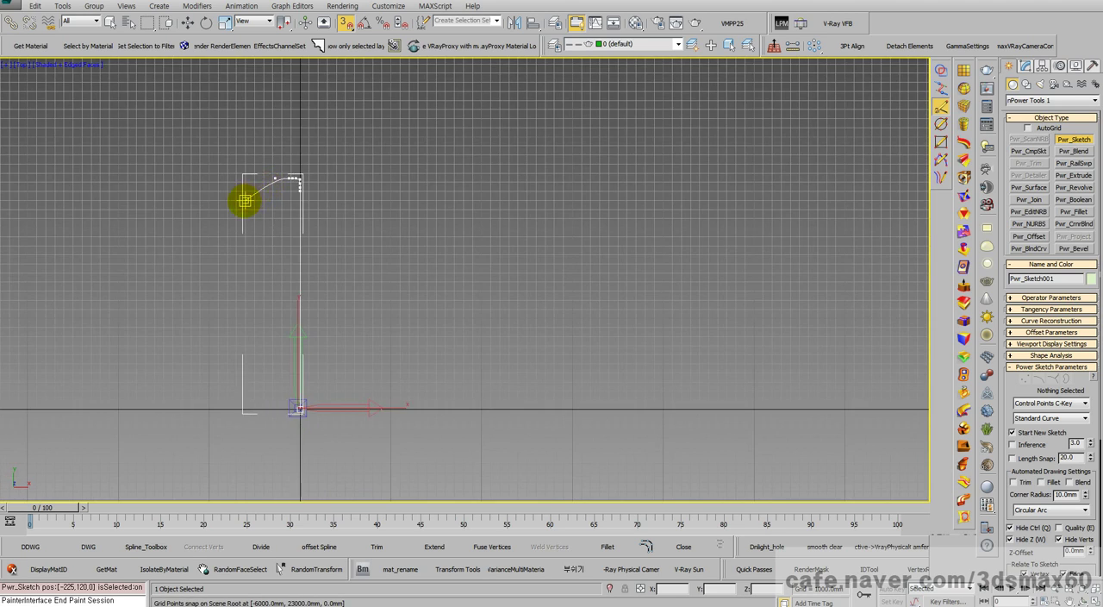
pyautogui.moveTo(237, 201); pyautogui.dragTo(606, 201, button='middle')
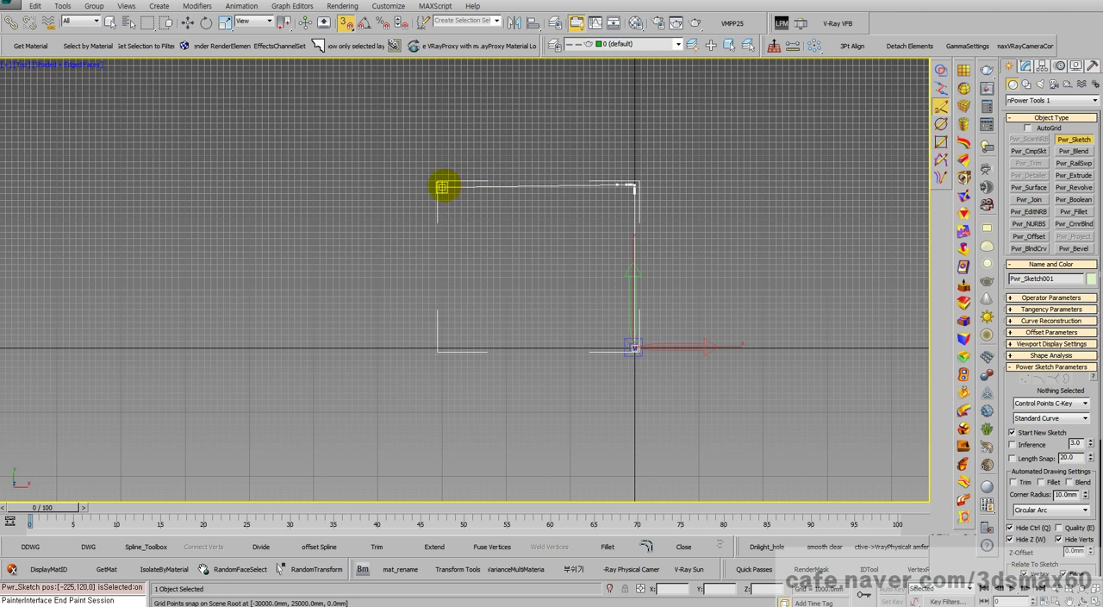
pyautogui.scroll(5, 422, 181)
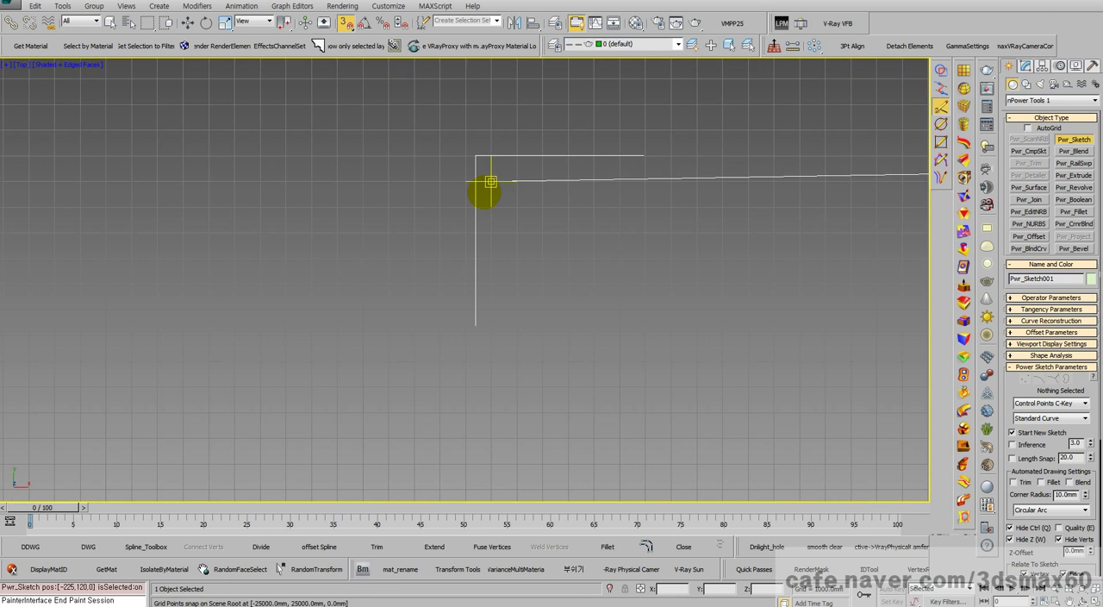
pyautogui.moveTo(490, 182); pyautogui.dragTo(470, 178, button='middle')
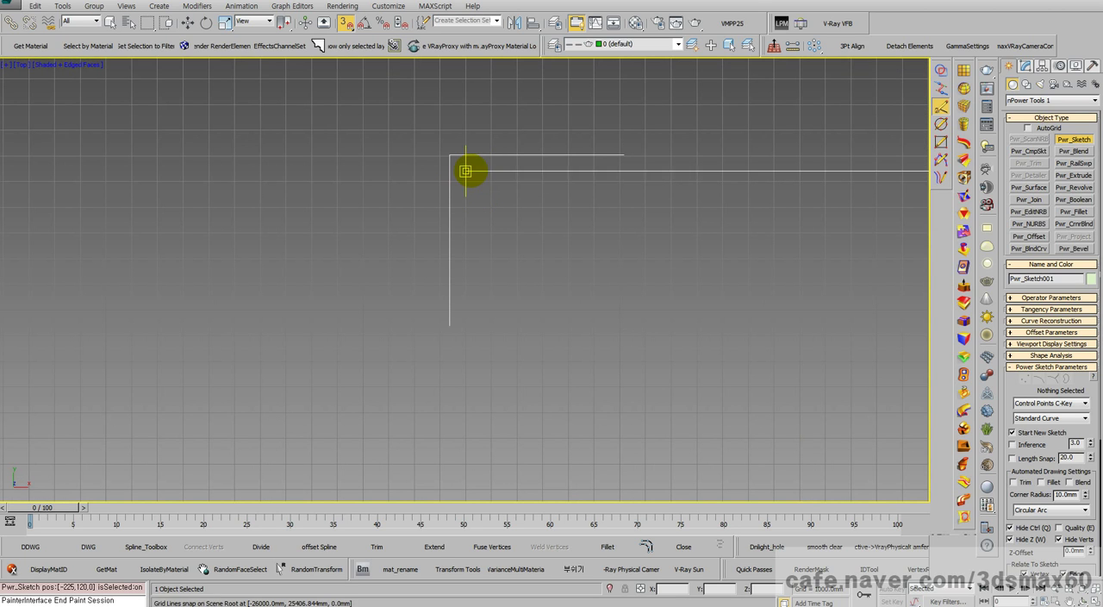
pyautogui.moveTo(667, 181); pyautogui.dragTo(417, 212, button='middle')
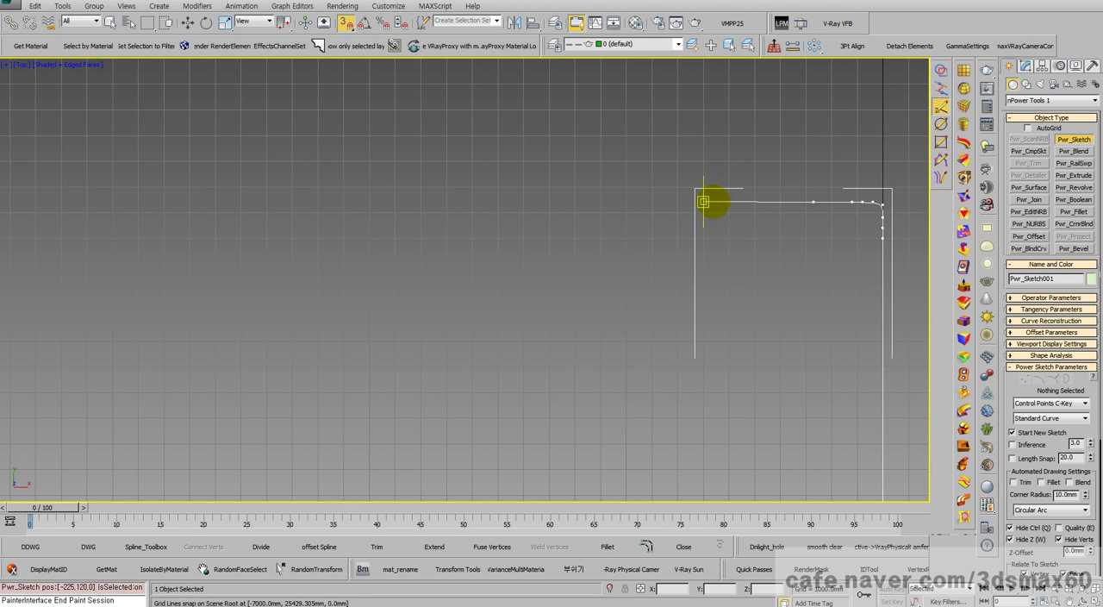
pyautogui.scroll(2, 748, 204)
pyautogui.scroll(3, 747, 204)
pyautogui.moveTo(500, 207); pyautogui.dragTo(364, 221, button='middle')
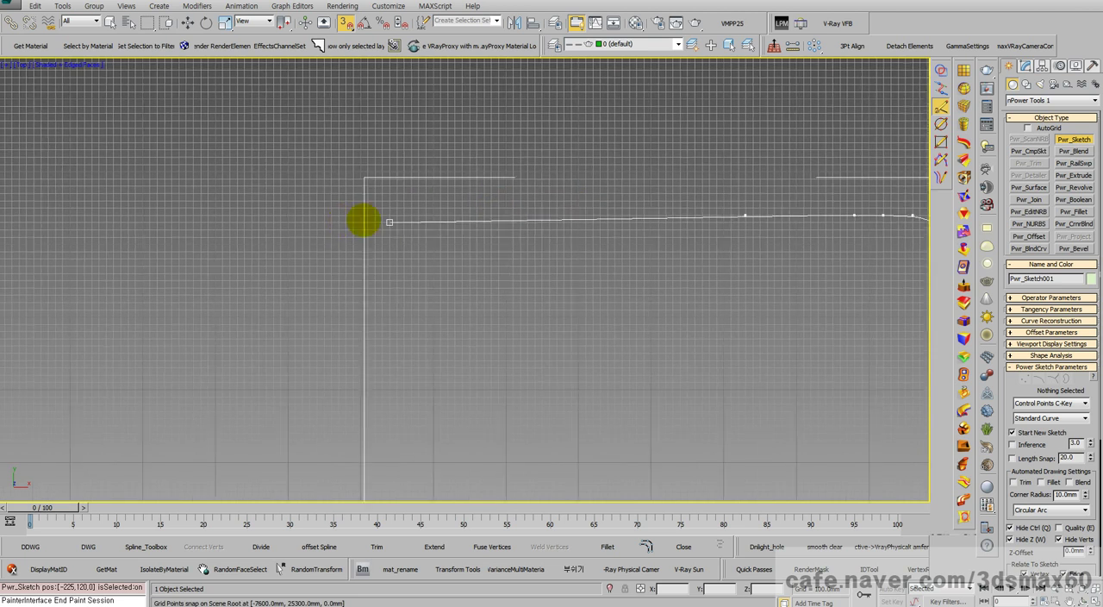
pyautogui.scroll(-1, 365, 221)
pyautogui.click(605, 214)
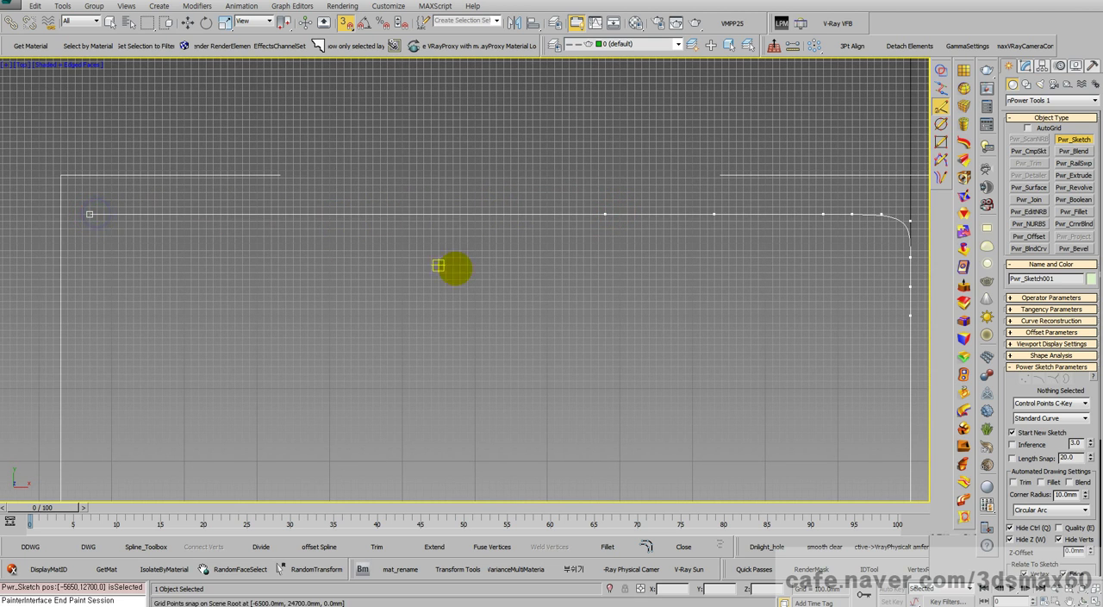
pyautogui.scroll(-3, 517, 304)
pyautogui.scroll(-2, 537, 323)
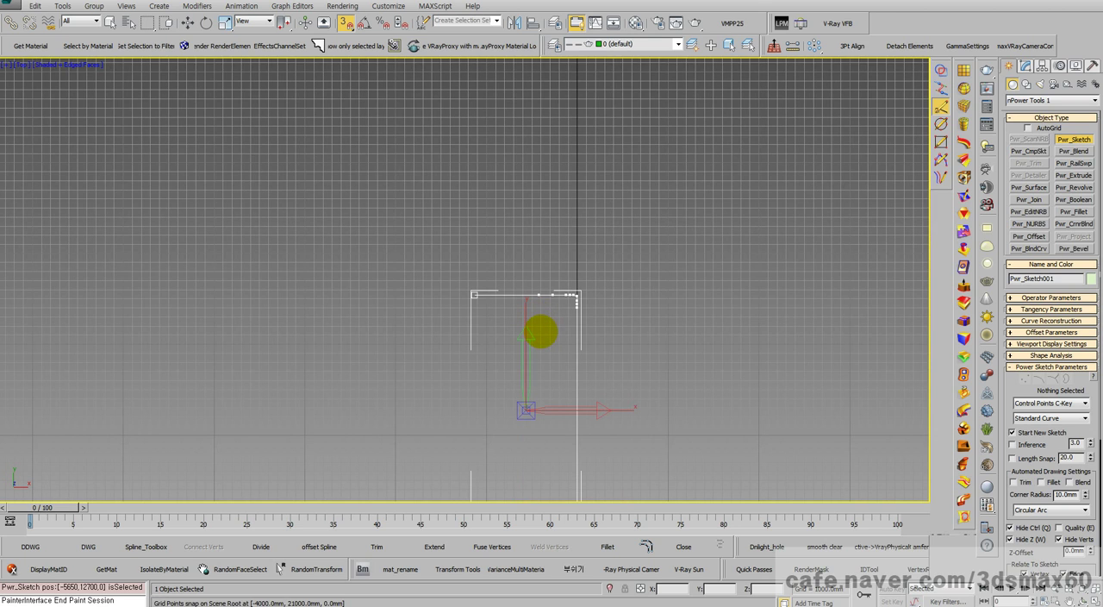
# Step: Hide the viewport grid, leave sketch creation, and deselect the curve to examine its tightly rounded corner
pyautogui.press('g')
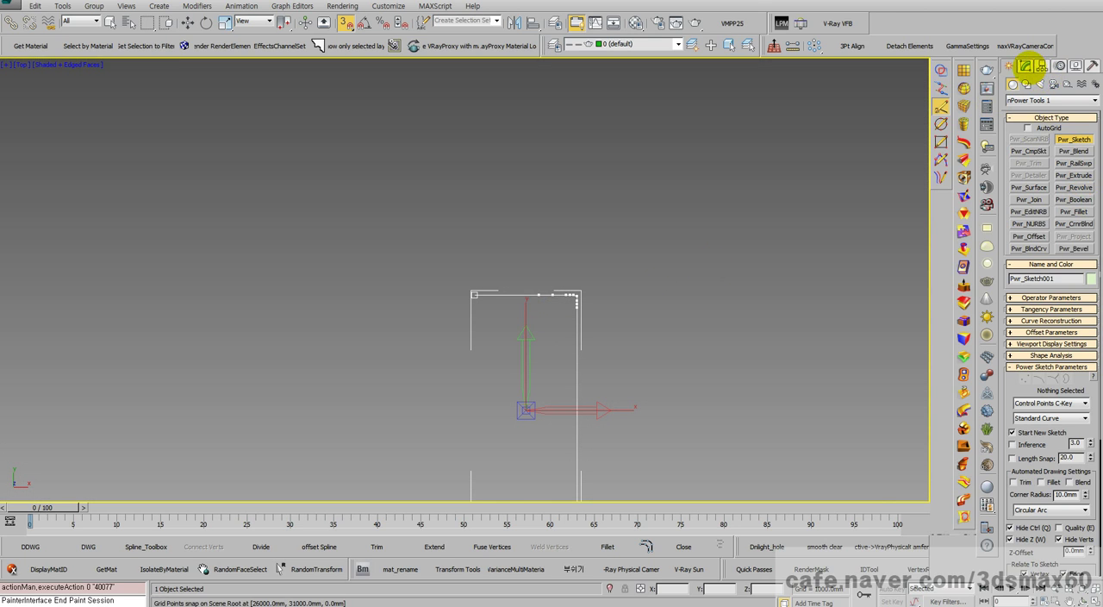
pyautogui.click(1025, 66)
pyautogui.scroll(-2, 576, 181)
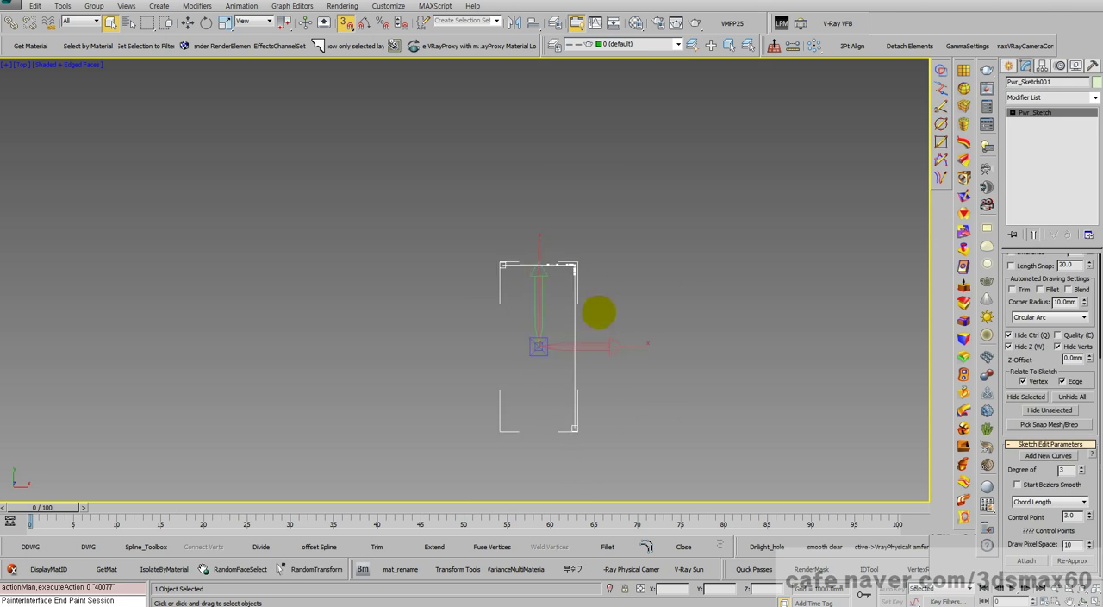
pyautogui.moveTo(596, 310); pyautogui.dragTo(581, 261, button='middle')
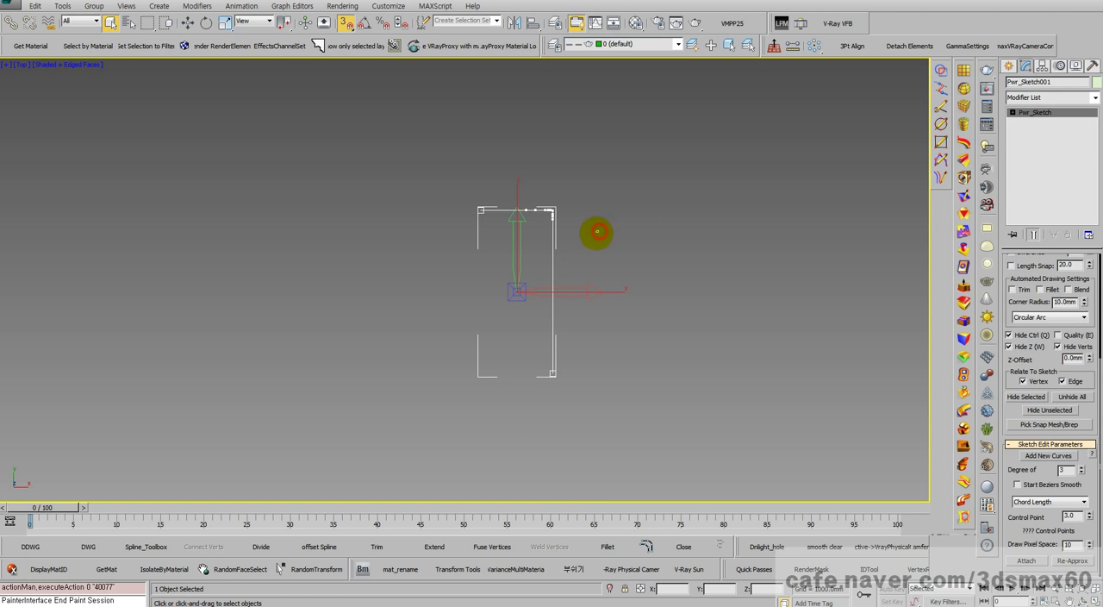
pyautogui.click(597, 231)
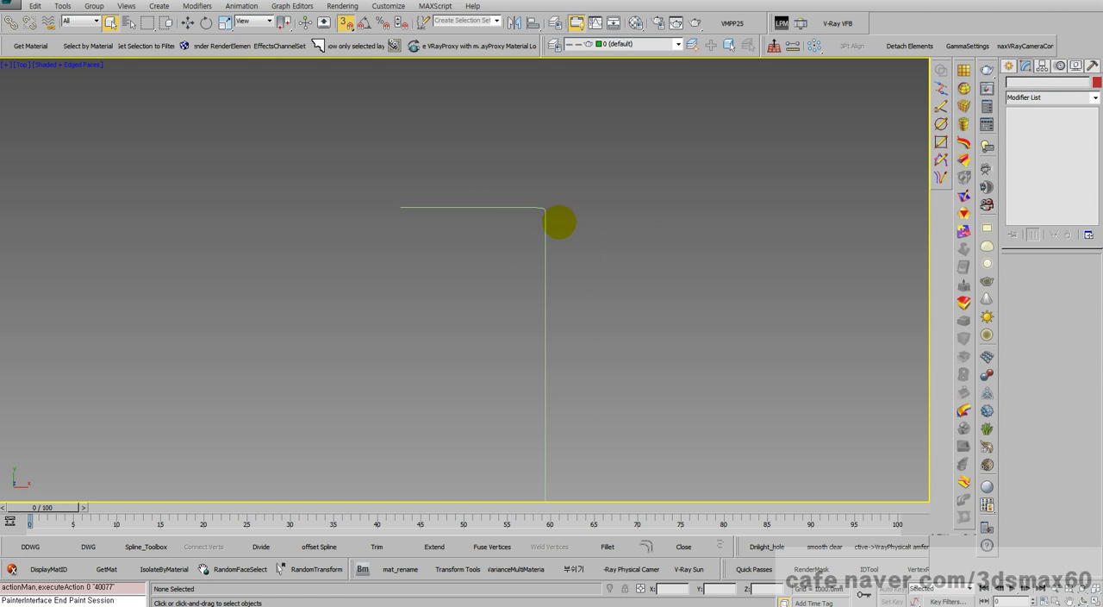
pyautogui.scroll(6, 542, 197)
pyautogui.scroll(-5, 545, 191)
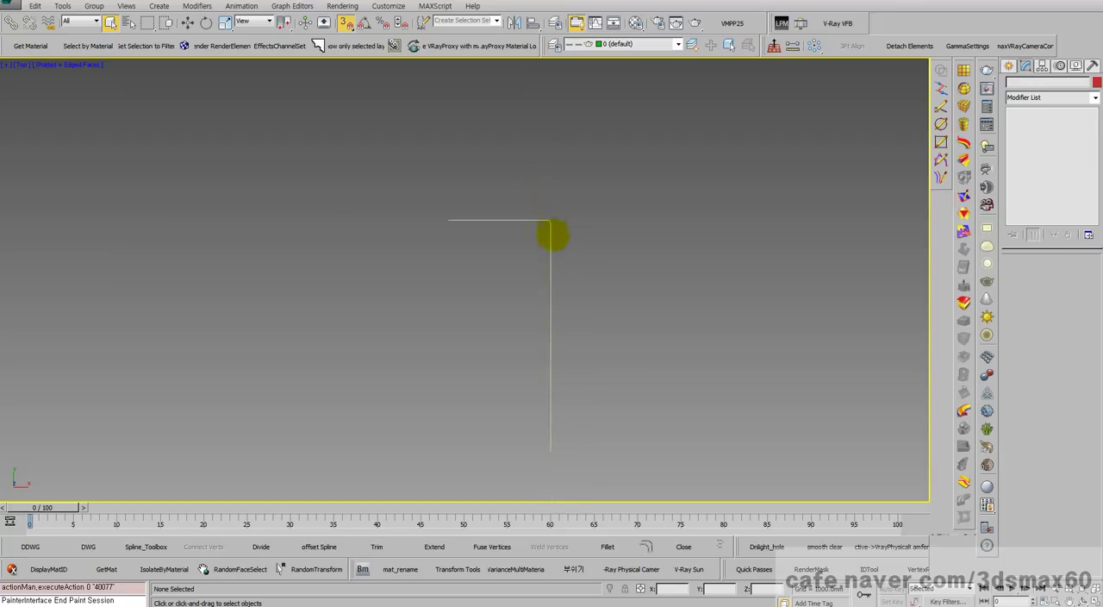
pyautogui.scroll(-3, 556, 245)
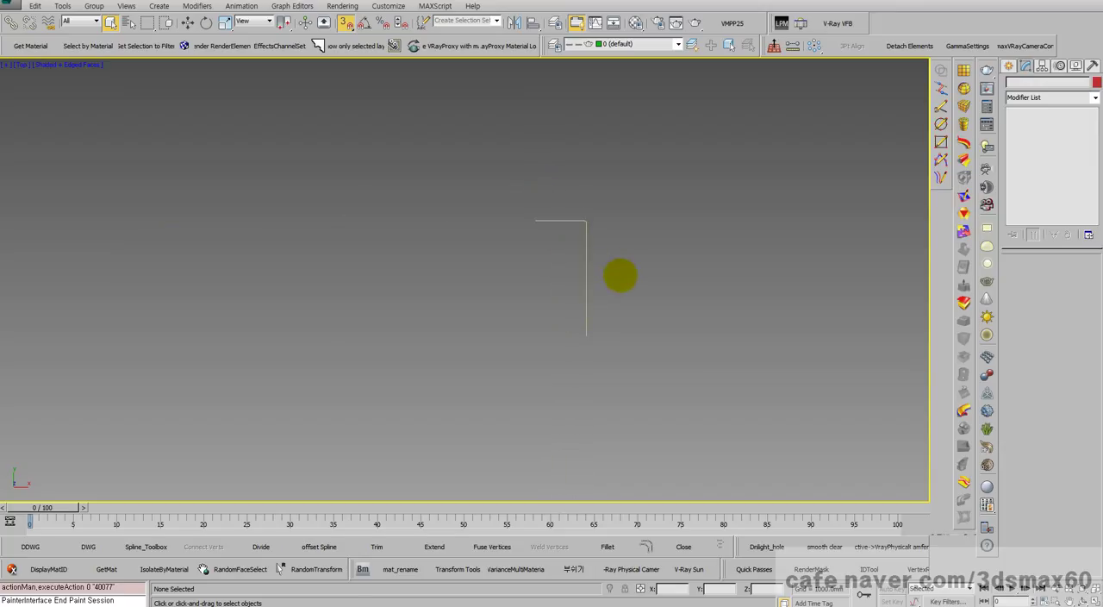
# Step: Select the sketched curve in a Perspective view and extrude it 2000 mm with Power Extrude
pyautogui.keyDown('alt'); pyautogui.moveTo(620, 275); pyautogui.dragTo(557, 247, button='middle'); pyautogui.keyUp('alt')
pyautogui.moveTo(748, 288); pyautogui.dragTo(598, 193)
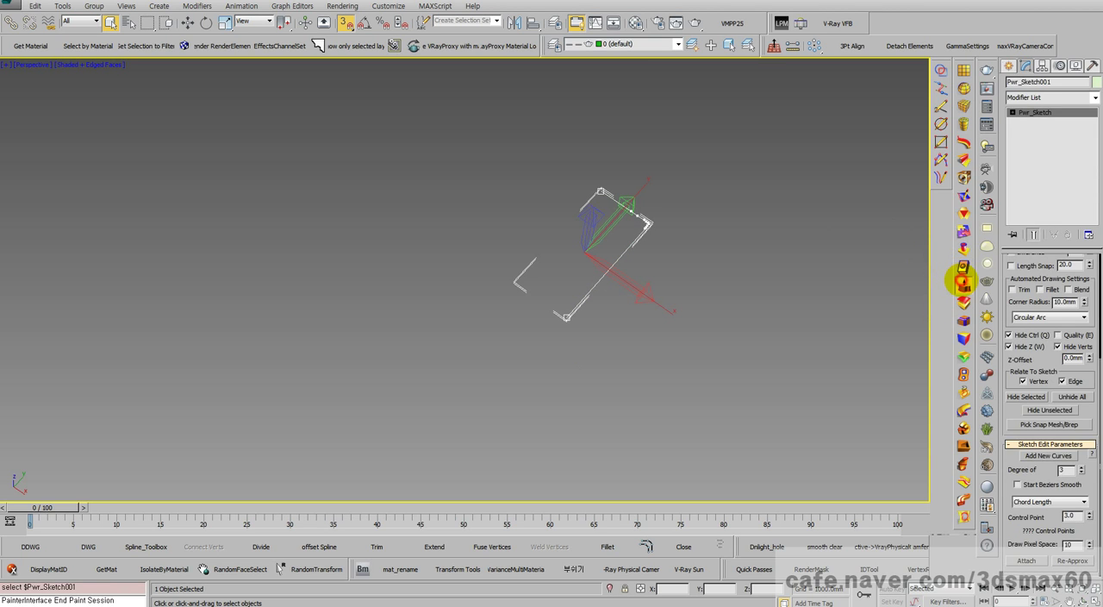
pyautogui.click(963, 281)
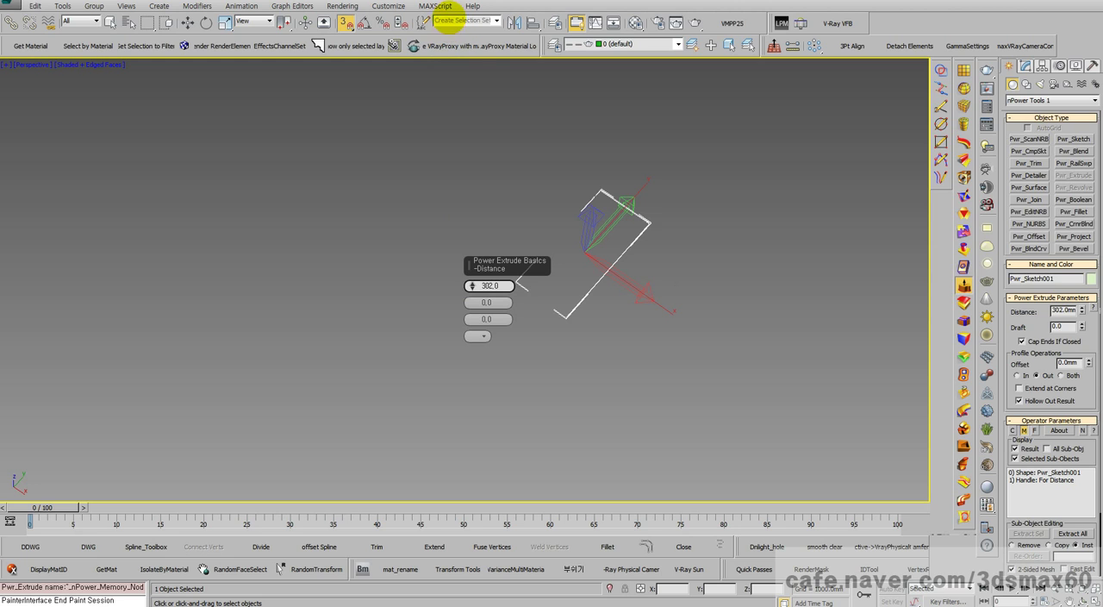
pyautogui.moveTo(450, 17); pyautogui.dragTo(453, 30)
pyautogui.moveTo(677, 309); pyautogui.dragTo(669, 410, button='middle')
pyautogui.hotkey('ctrl', 'r')
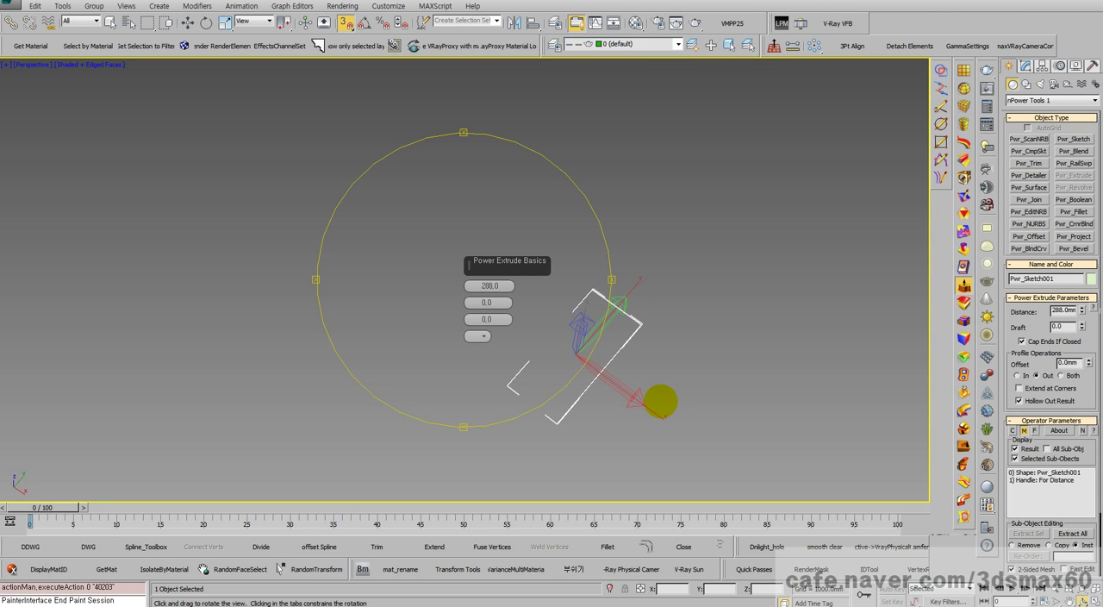
pyautogui.moveTo(662, 432); pyautogui.dragTo(648, 345)
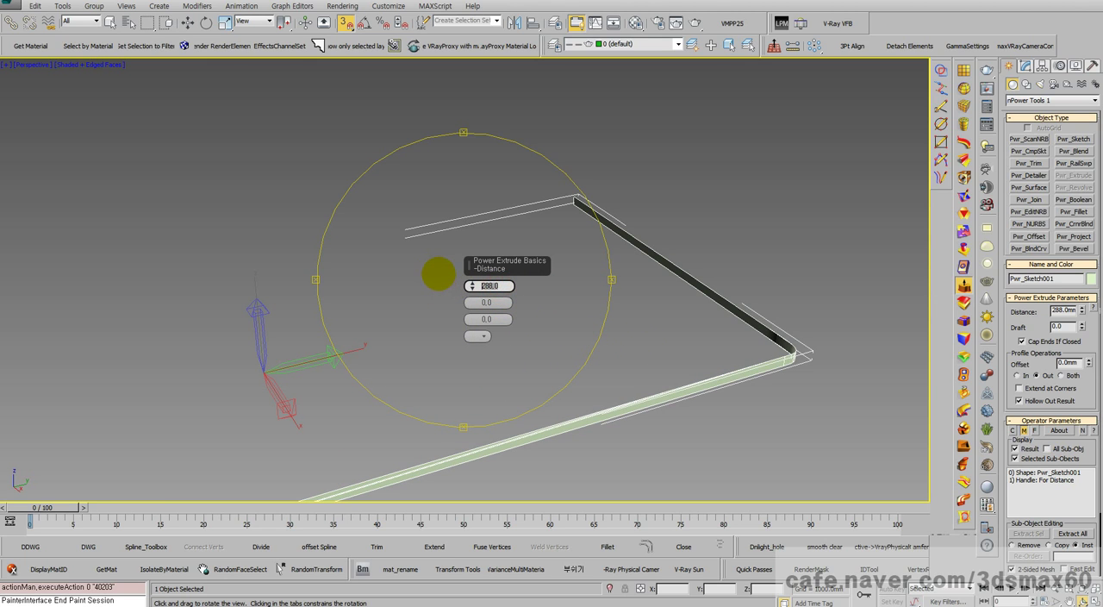
pyautogui.write('00')
pyautogui.press('Return')
# Step: Close the extrude settings and reselect the extruded wall, viewed from its long side
pyautogui.moveTo(551, 322); pyautogui.dragTo(539, 245)
pyautogui.rightClick(539, 246)
pyautogui.click(674, 334)
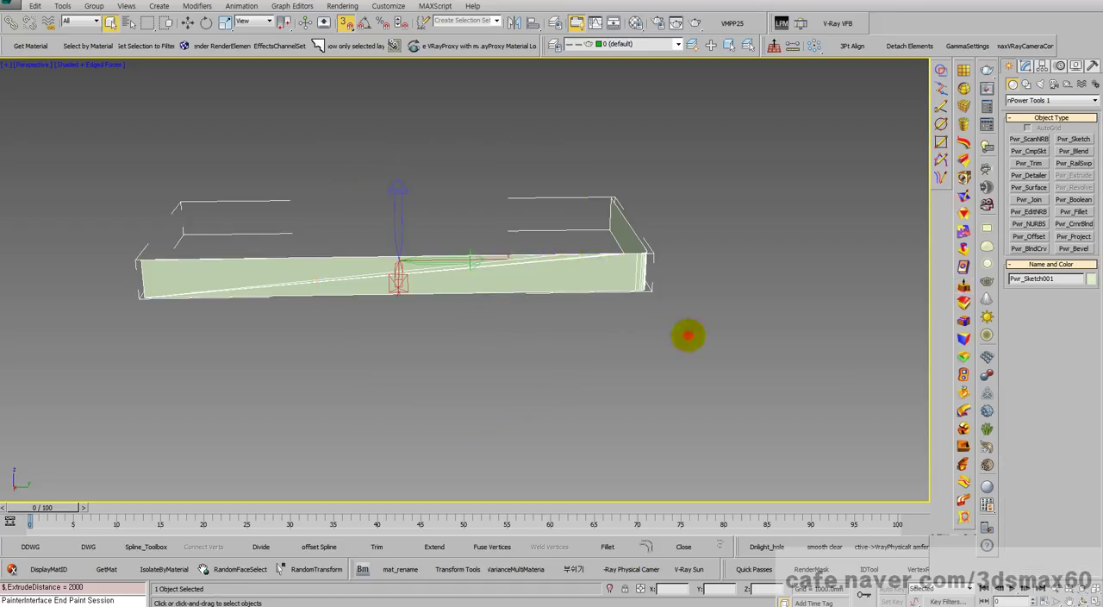
pyautogui.click(619, 272)
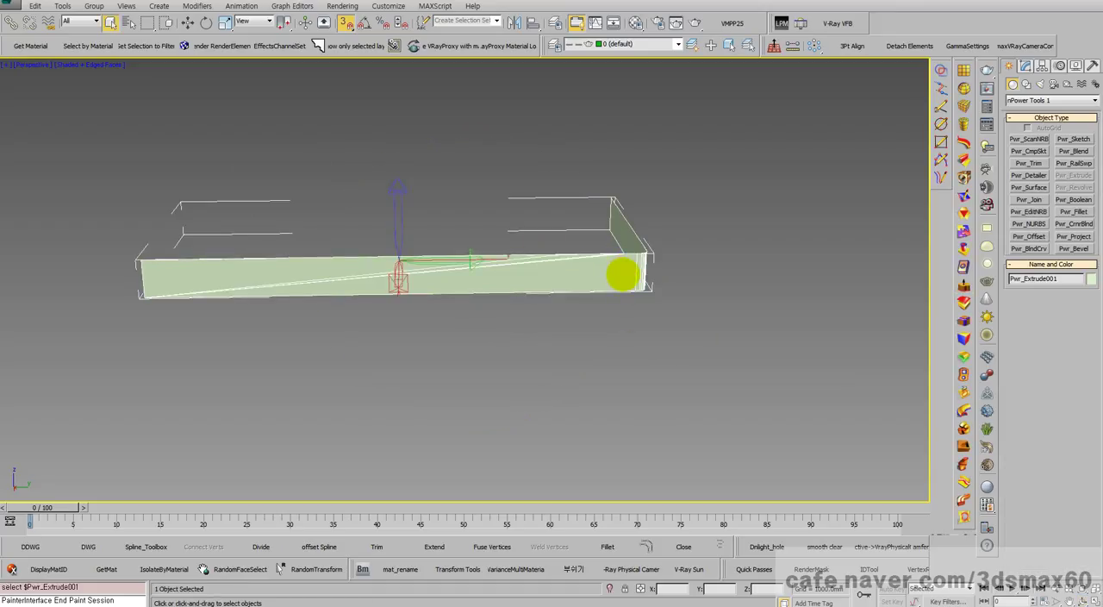